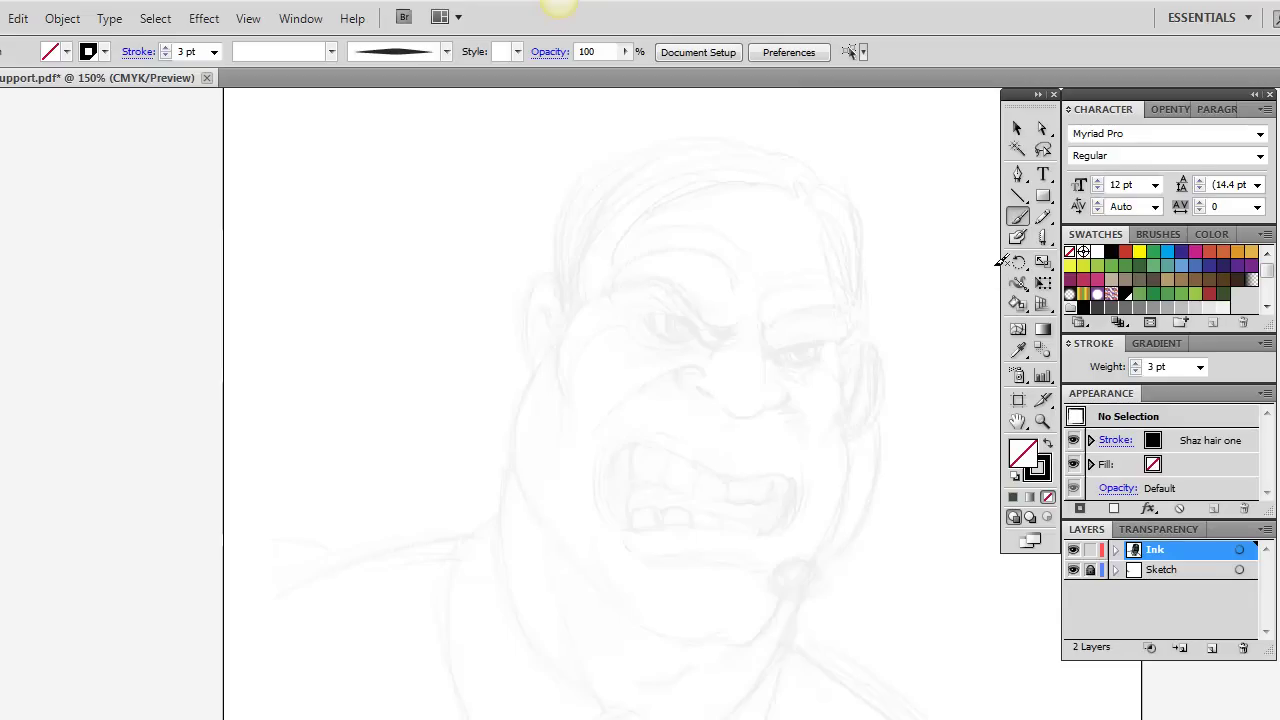
- Ink the face contour over the sketch with the 3 pt paintbrush, tracing both cheeks, the jaw and the chin
mouse_move(590, 294)
mouse_down()
mouse_move(564, 354)
mouse_move(577, 404)
mouse_up()
mouse_move(562, 340)
mouse_down()
mouse_move(515, 420)
mouse_move(511, 475)
mouse_move(555, 542)
mouse_move(664, 636)
mouse_move(716, 622)
mouse_move(710, 639)
mouse_move(738, 640)
mouse_move(792, 573)
mouse_up()
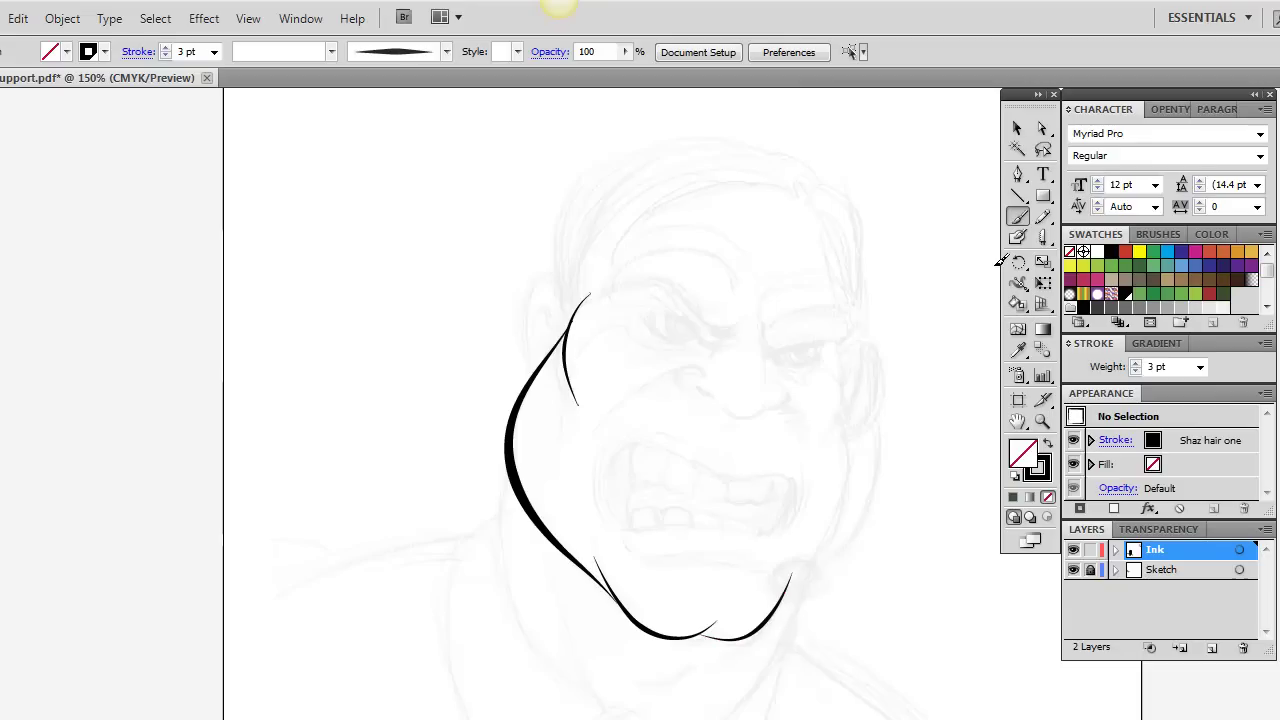
mouse_move(835, 415)
mouse_down()
mouse_move(843, 520)
mouse_move(823, 546)
mouse_up()
mouse_move(834, 350)
mouse_down()
mouse_move(841, 376)
mouse_move(820, 440)
mouse_up()
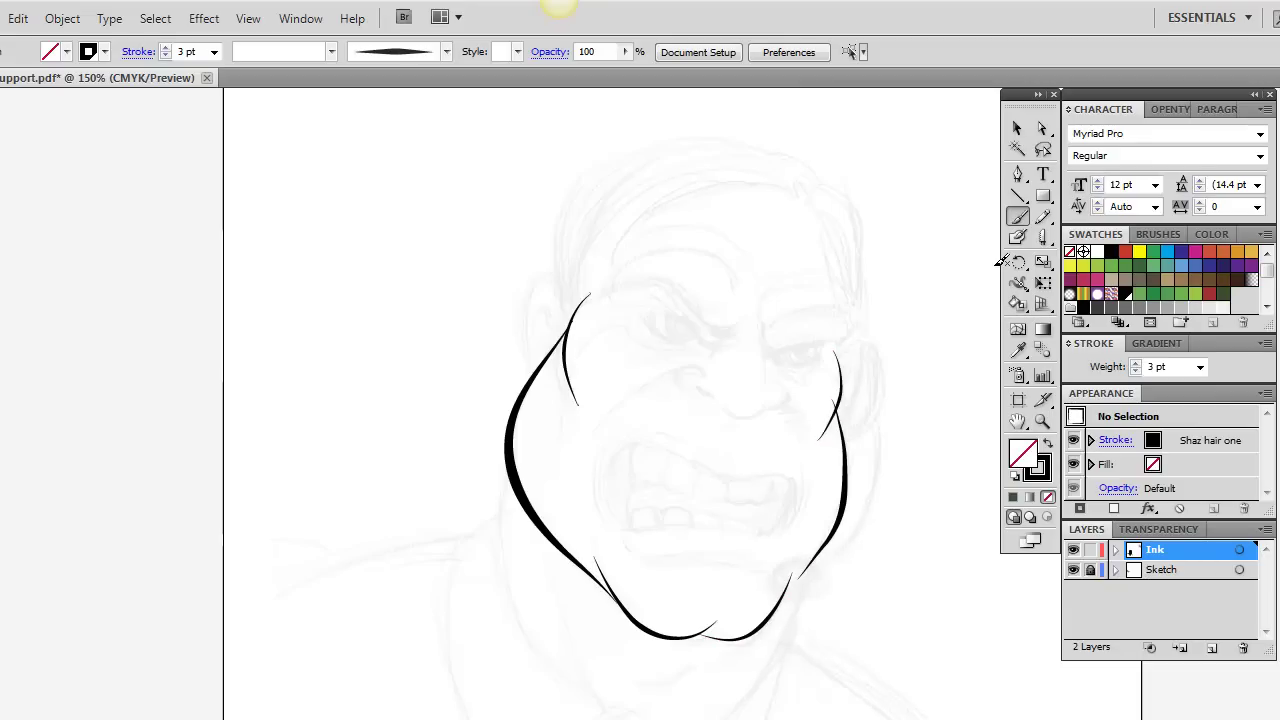
- Ink the temple line and both ears with their inner folds
drag(586, 300, 604, 238)
mouse_move(564, 350)
mouse_down()
mouse_move(549, 268)
mouse_move(521, 352)
mouse_move(533, 392)
mouse_move(551, 336)
mouse_move(548, 311)
mouse_move(542, 343)
mouse_up()
mouse_move(832, 360)
mouse_down()
mouse_move(860, 370)
mouse_move(842, 438)
mouse_up()
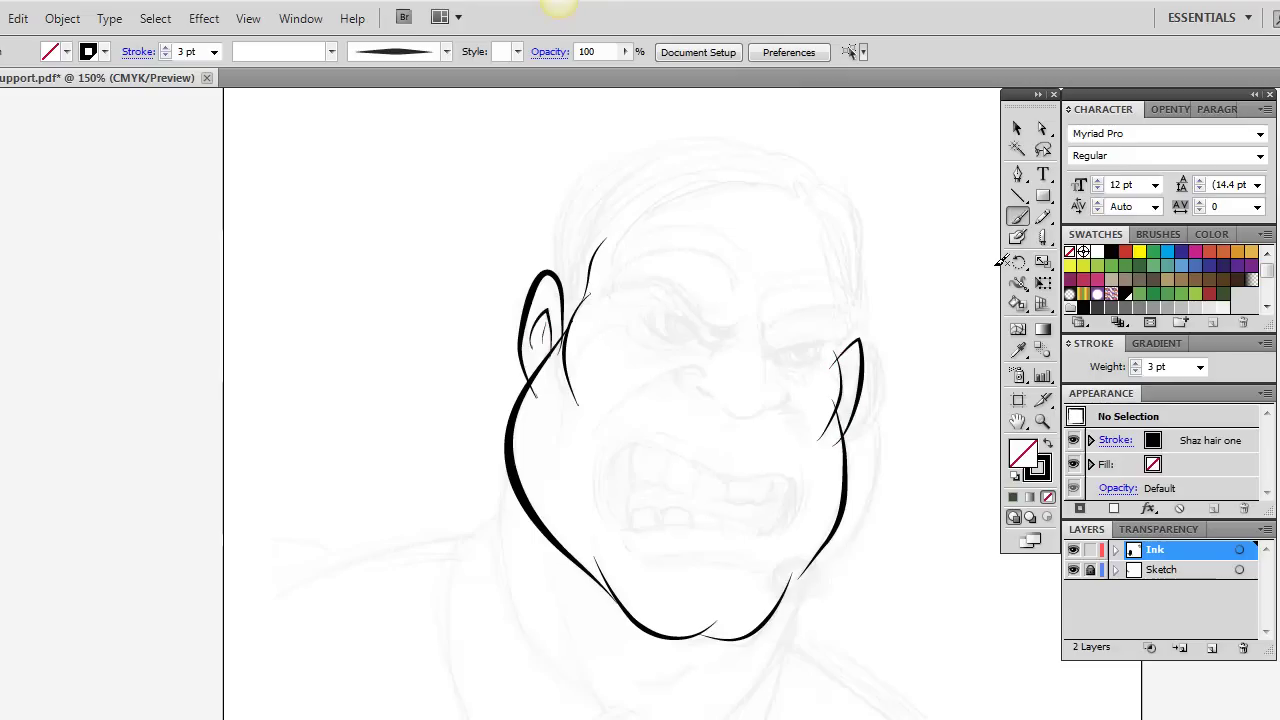
drag(836, 372, 849, 402)
- Ink the nose with both nostrils and the curved cheek folds running down from either side of it
drag(700, 367, 590, 438)
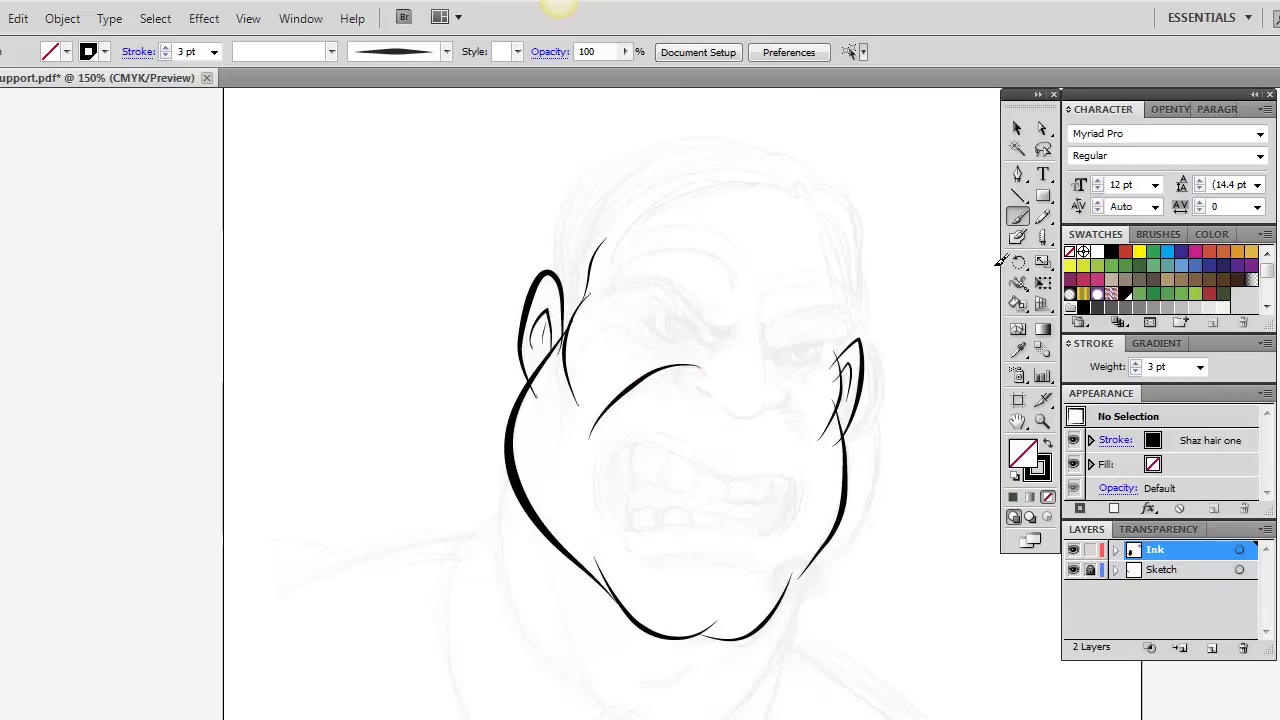
mouse_move(684, 367)
mouse_down()
mouse_move(667, 374)
mouse_move(682, 392)
mouse_move(752, 410)
mouse_move(772, 402)
mouse_move(768, 378)
mouse_move(808, 430)
mouse_move(811, 476)
mouse_up()
- Ink the open snarling mouth outline and the crease beneath the lower lip
mouse_move(616, 438)
mouse_down()
mouse_move(595, 489)
mouse_move(624, 529)
mouse_move(612, 530)
mouse_move(713, 518)
mouse_move(776, 544)
mouse_up()
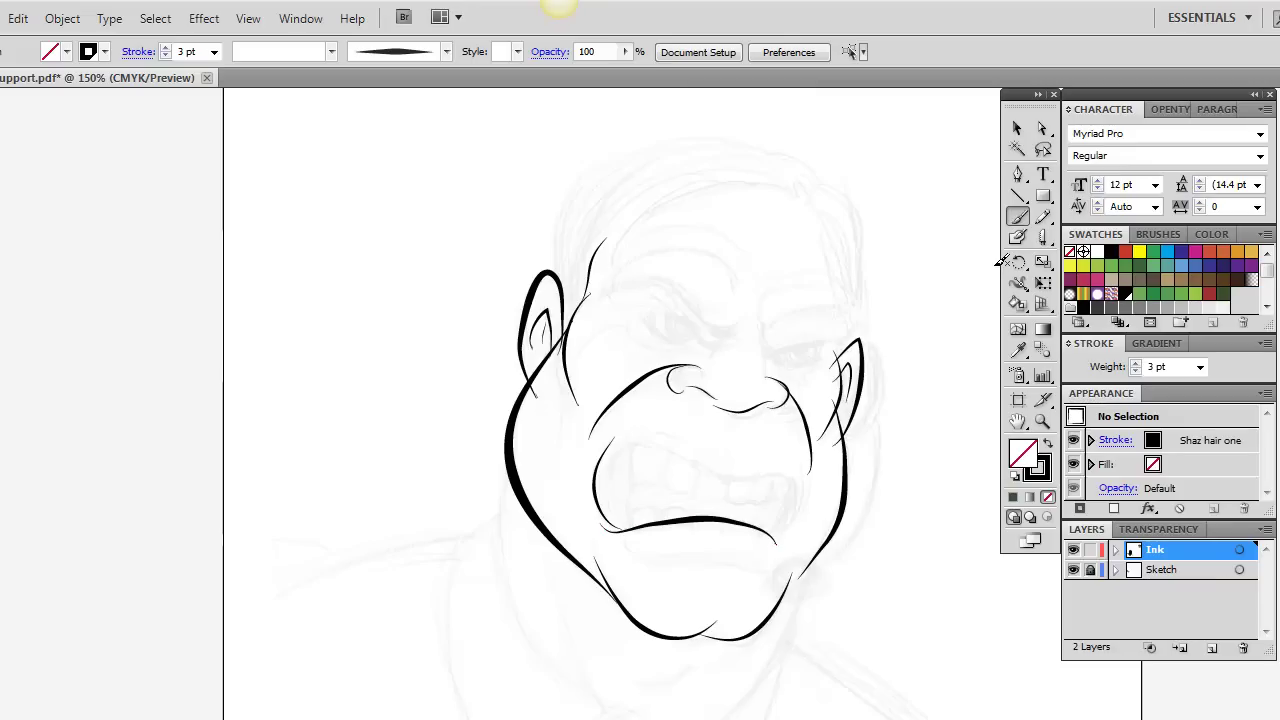
mouse_move(612, 522)
mouse_down()
mouse_move(606, 465)
mouse_move(641, 440)
mouse_move(734, 472)
mouse_move(779, 467)
mouse_move(800, 479)
mouse_move(778, 467)
mouse_move(783, 528)
mouse_up()
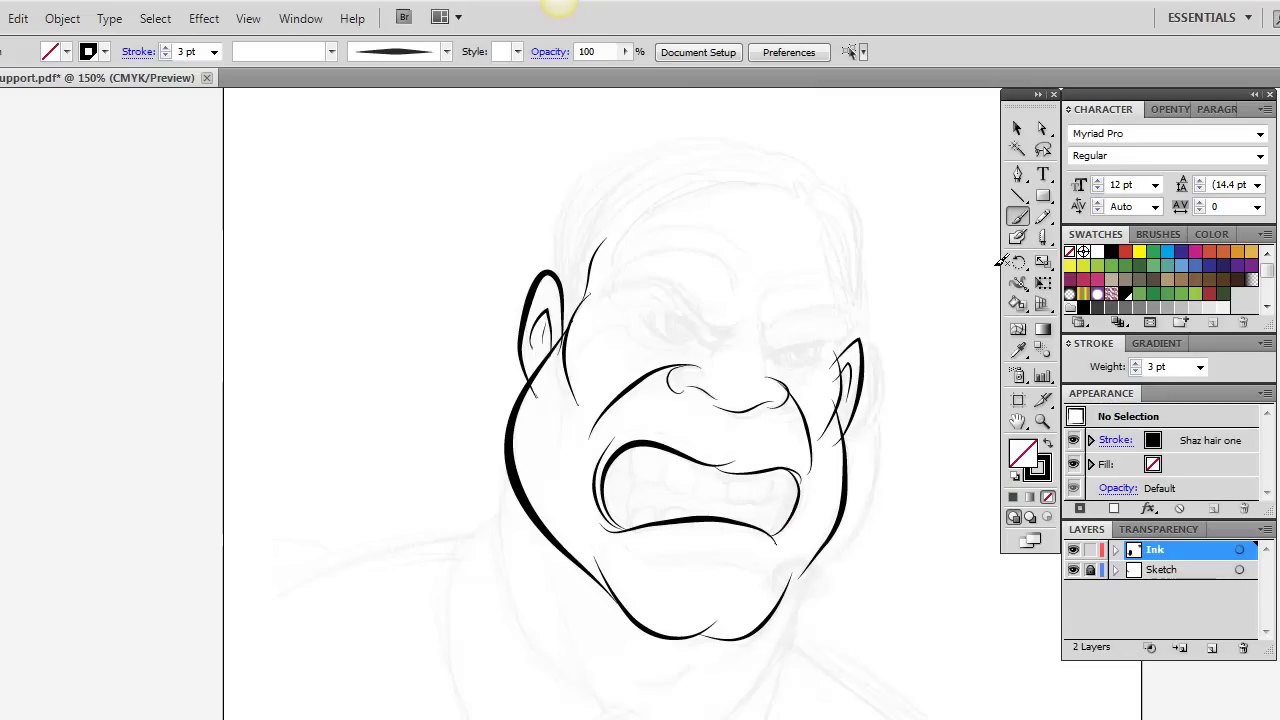
mouse_move(626, 556)
mouse_down()
mouse_move(748, 554)
mouse_move(766, 572)
mouse_up()
- Ink both scowling eyebrows and the left eye with its lids, iris and corner creases
mouse_move(614, 290)
mouse_down()
mouse_move(653, 277)
mouse_move(740, 318)
mouse_up()
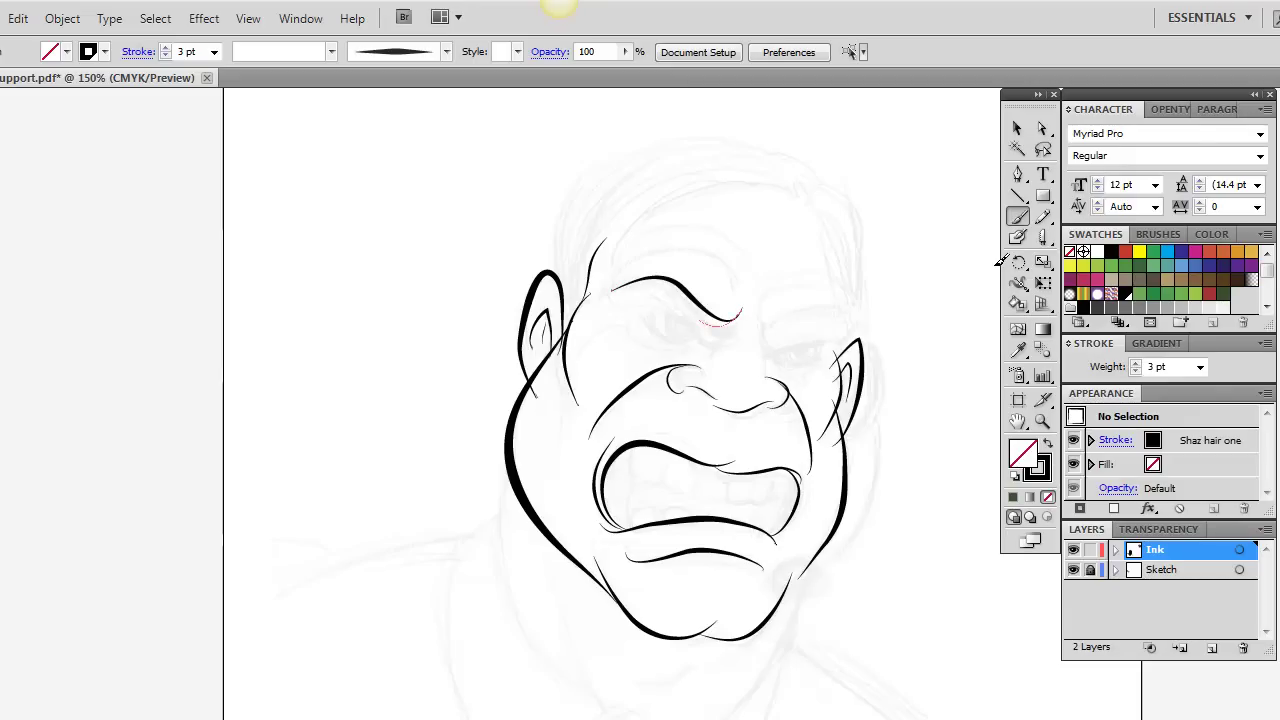
drag(668, 293, 612, 288)
mouse_move(765, 329)
mouse_down()
mouse_move(851, 316)
mouse_move(778, 322)
mouse_move(855, 322)
mouse_up()
mouse_move(630, 311)
mouse_down()
mouse_move(667, 309)
mouse_move(734, 341)
mouse_up()
mouse_move(644, 312)
mouse_down()
mouse_move(690, 336)
mouse_move(662, 312)
mouse_move(664, 332)
mouse_move(692, 336)
mouse_move(626, 312)
mouse_move(625, 339)
mouse_move(692, 341)
mouse_move(731, 337)
mouse_up()
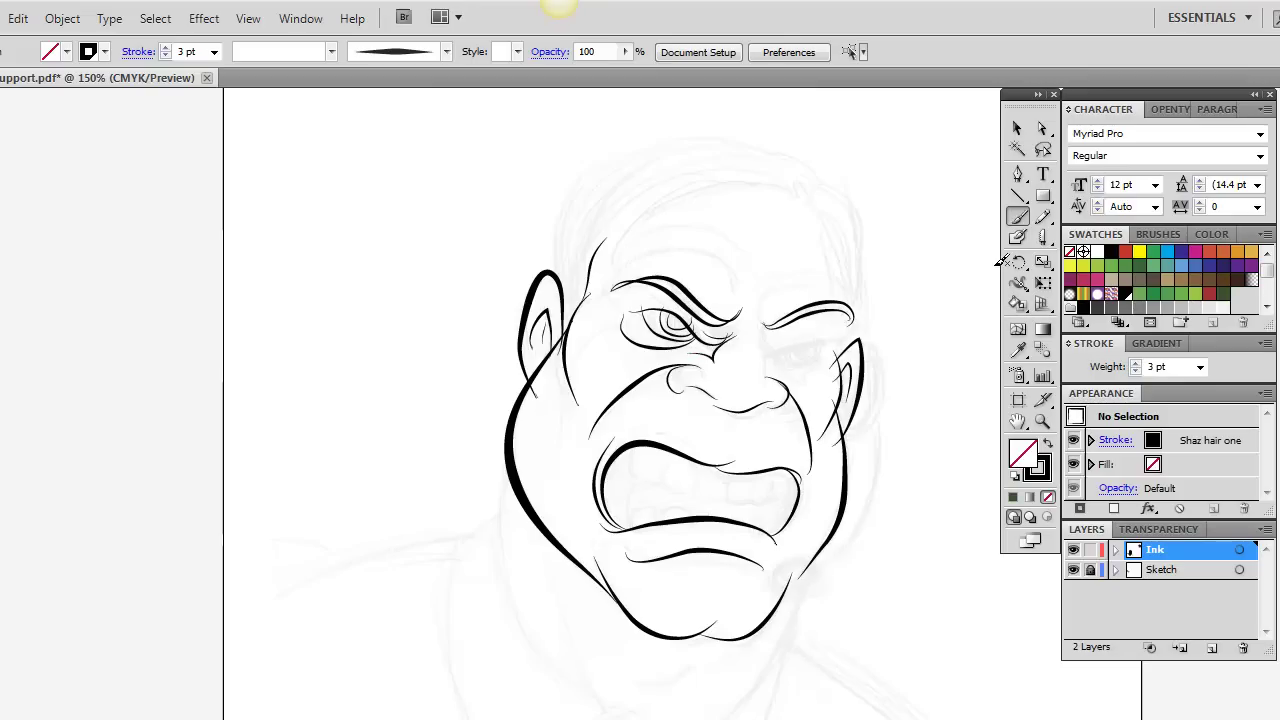
mouse_move(627, 311)
mouse_down()
mouse_move(604, 298)
mouse_move(628, 313)
mouse_up()
- Ink the forehead wrinkles and brow ridges, plus the right eye with the nose bridge and upper-lip crease
mouse_move(644, 254)
mouse_down()
mouse_move(687, 245)
mouse_move(742, 290)
mouse_up()
mouse_move(650, 227)
mouse_down()
mouse_move(702, 228)
mouse_move(776, 282)
mouse_move(840, 280)
mouse_up()
mouse_move(815, 218)
mouse_down()
mouse_move(838, 242)
mouse_move(855, 328)
mouse_up()
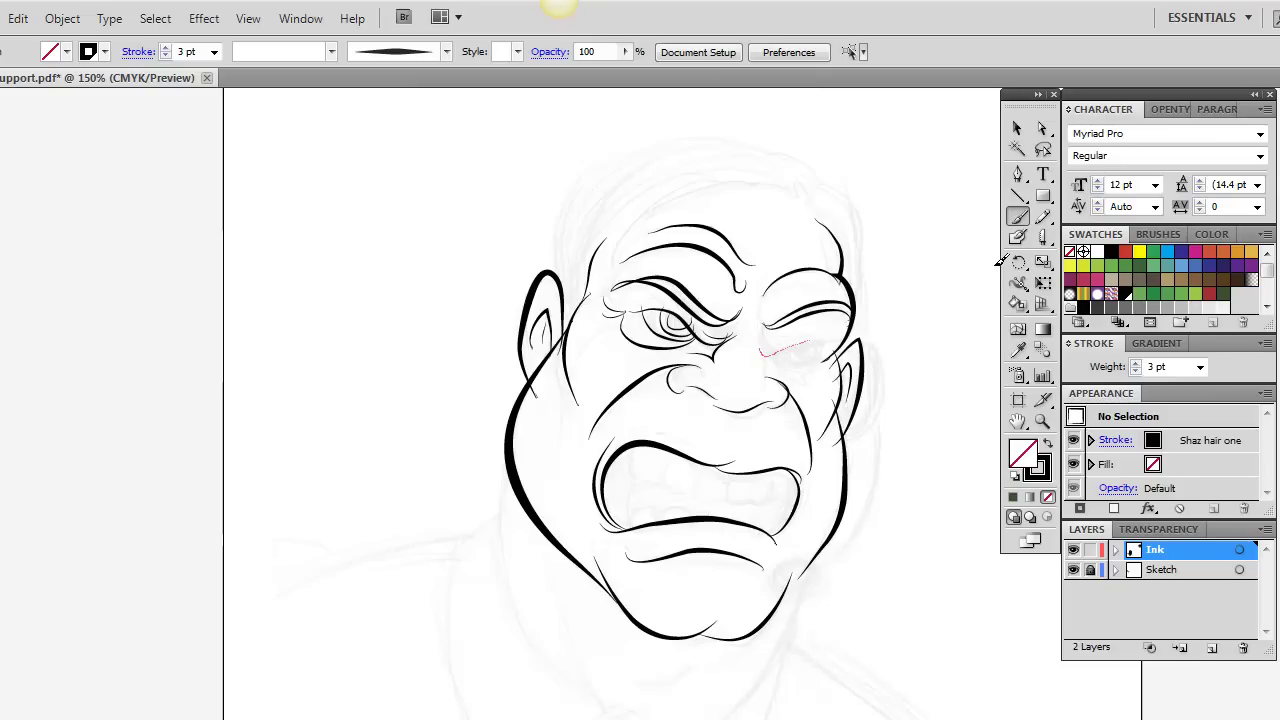
mouse_move(794, 365)
mouse_down()
mouse_move(822, 352)
mouse_move(784, 350)
mouse_move(811, 345)
mouse_move(804, 373)
mouse_move(776, 360)
mouse_move(803, 386)
mouse_move(826, 365)
mouse_move(752, 344)
mouse_up()
drag(732, 414, 729, 439)
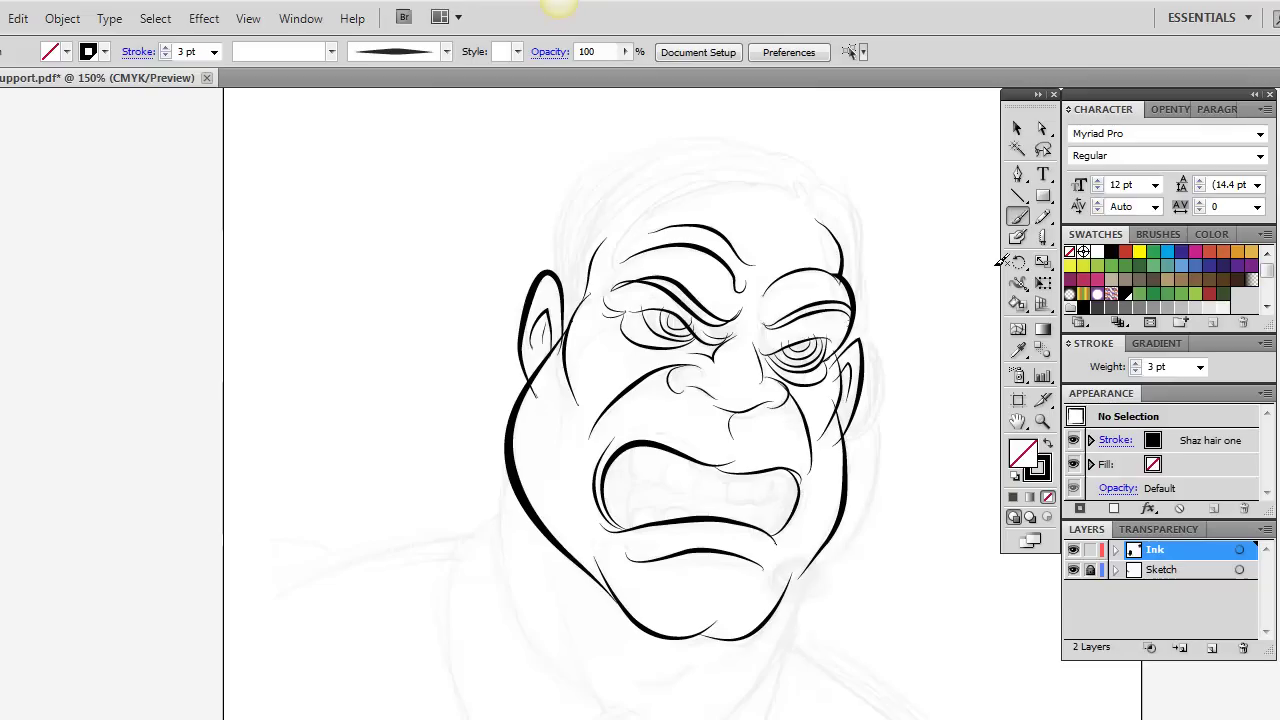
- Ink the swept-back hair on both sides of the parting with long curved overlapping strokes
mouse_move(790, 192)
mouse_down()
mouse_move(666, 201)
mouse_move(618, 258)
mouse_up()
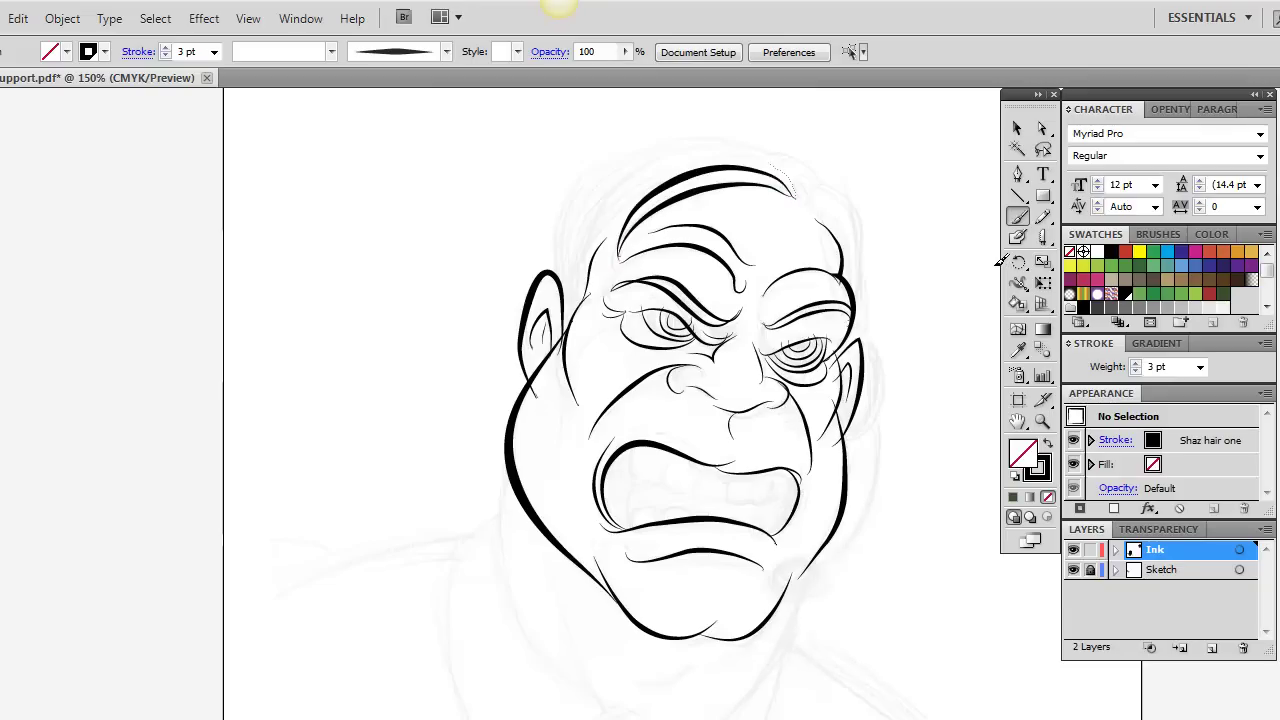
drag(612, 256, 614, 259)
mouse_move(799, 192)
mouse_down()
mouse_move(749, 148)
mouse_move(669, 150)
mouse_move(608, 210)
mouse_move(591, 266)
mouse_up()
drag(802, 189, 800, 168)
mouse_move(645, 150)
mouse_down()
mouse_move(594, 198)
mouse_move(578, 275)
mouse_up()
drag(806, 185, 730, 125)
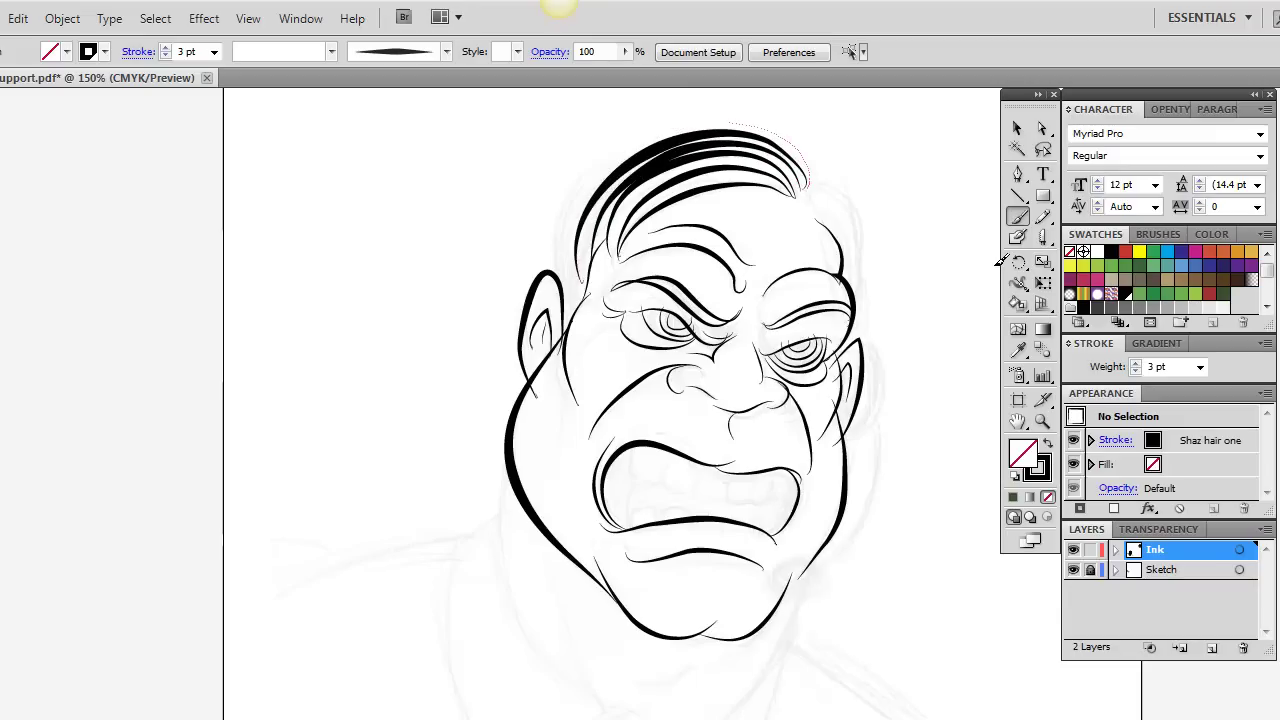
mouse_move(571, 197)
mouse_down()
mouse_move(554, 272)
mouse_move(566, 312)
mouse_up()
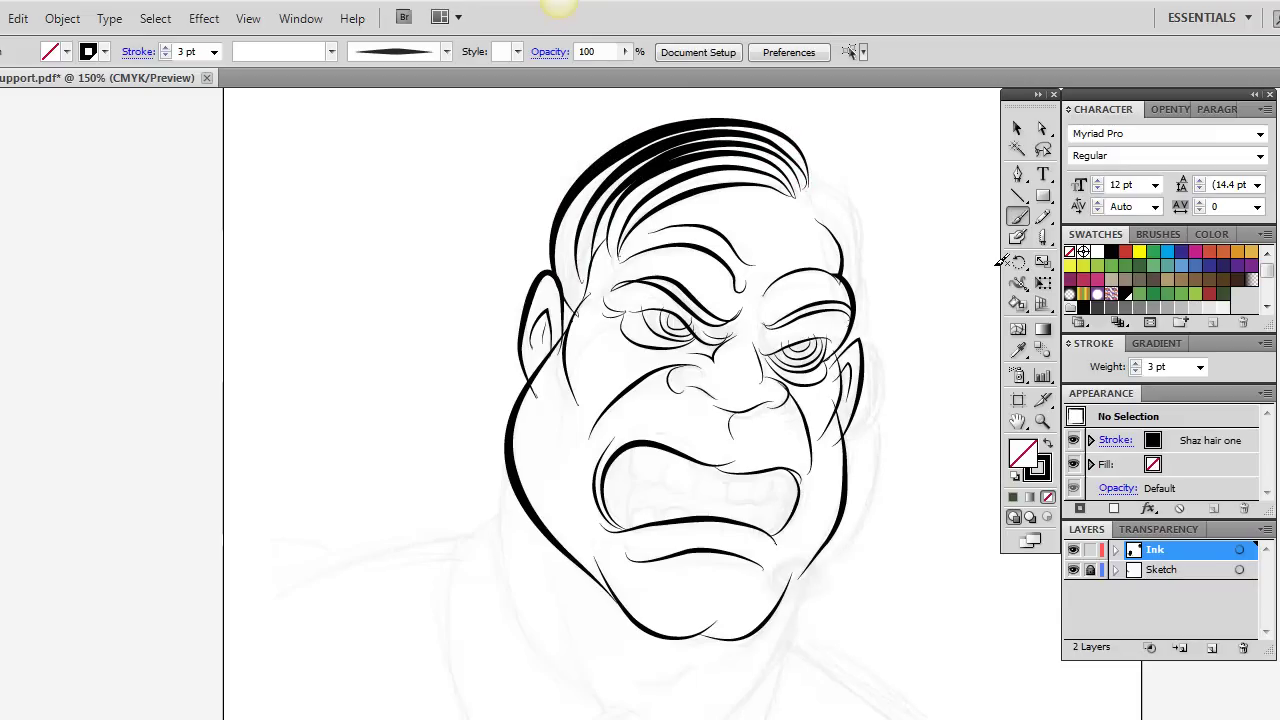
drag(565, 256, 572, 308)
mouse_move(803, 196)
mouse_down()
mouse_move(821, 230)
mouse_move(842, 234)
mouse_move(852, 292)
mouse_up()
mouse_move(810, 182)
mouse_down()
mouse_move(866, 228)
mouse_move(852, 308)
mouse_move(836, 182)
mouse_move(872, 280)
mouse_move(852, 312)
mouse_up()
- Ink the headset's round microphone, its boom along the cheek, and the earpiece over the right ear
mouse_move(808, 561)
mouse_down()
mouse_move(776, 582)
mouse_move(812, 590)
mouse_move(808, 566)
mouse_move(826, 566)
mouse_move(818, 575)
mouse_up()
mouse_move(870, 420)
mouse_down()
mouse_move(861, 517)
mouse_move(820, 562)
mouse_up()
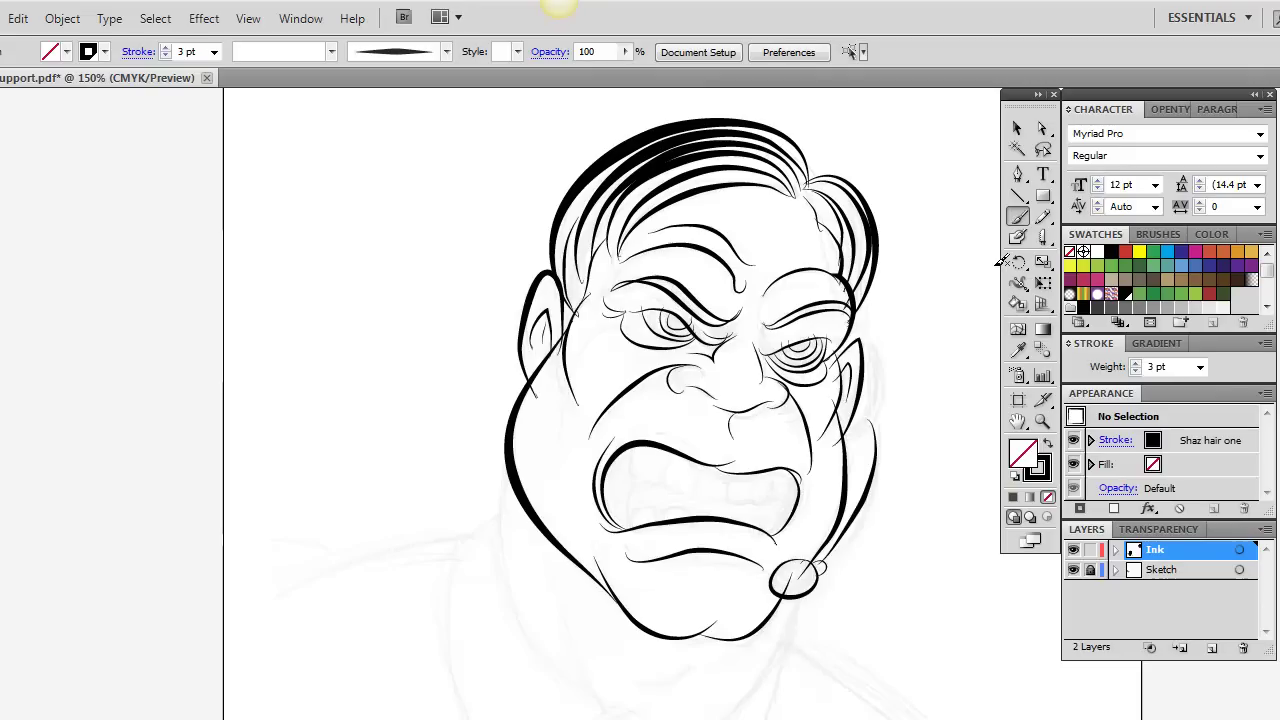
drag(884, 416, 843, 449)
mouse_move(864, 340)
mouse_down()
mouse_move(873, 378)
mouse_move(844, 448)
mouse_up()
drag(846, 348, 877, 264)
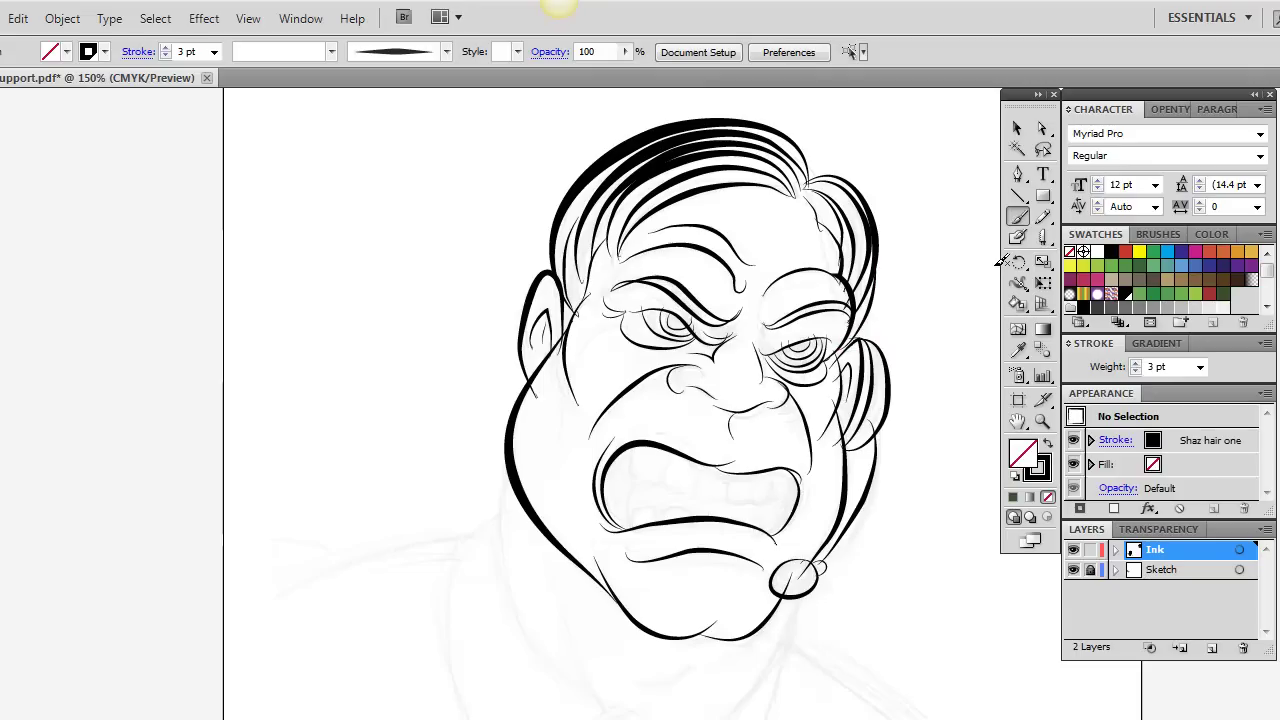
- Ink the upper and lower rows of teeth inside the open mouth
mouse_move(640, 442)
mouse_down()
mouse_move(629, 464)
mouse_move(715, 497)
mouse_move(733, 468)
mouse_move(782, 465)
mouse_up()
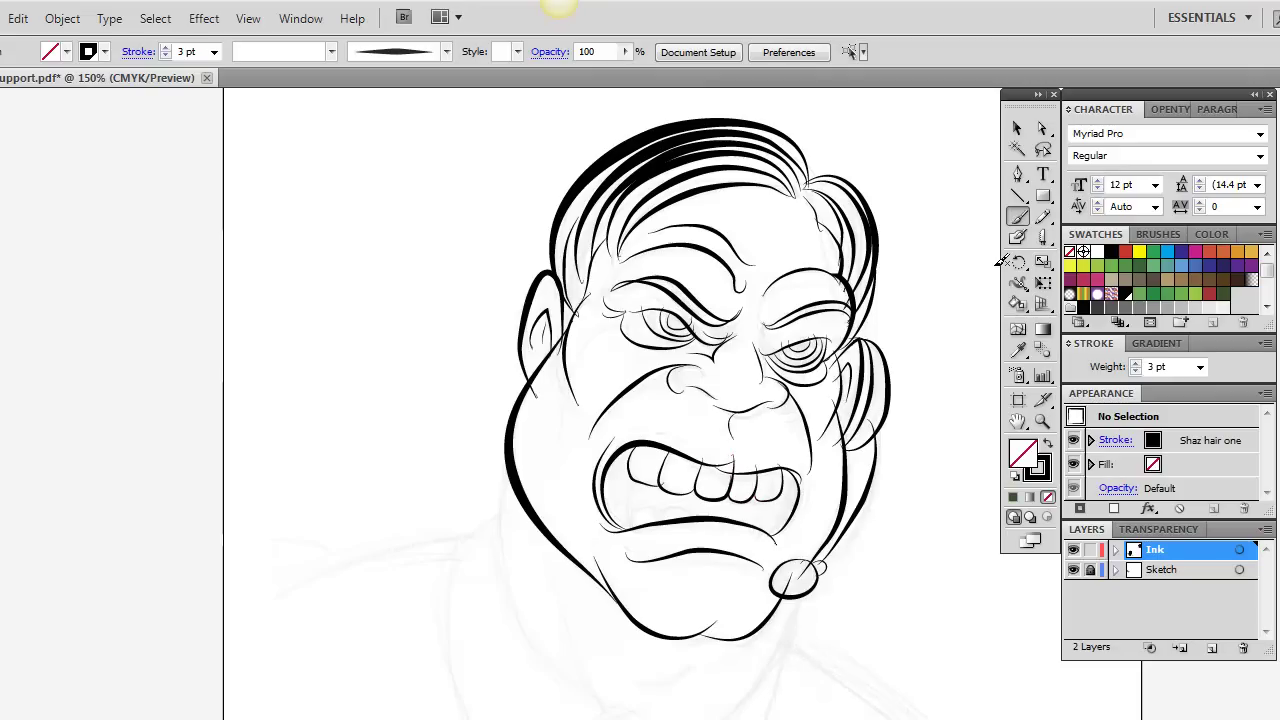
mouse_move(657, 509)
mouse_down()
mouse_move(661, 526)
mouse_move(662, 510)
mouse_move(686, 530)
mouse_move(713, 510)
mouse_move(715, 530)
mouse_move(738, 510)
mouse_move(738, 536)
mouse_move(764, 514)
mouse_move(766, 540)
mouse_up()
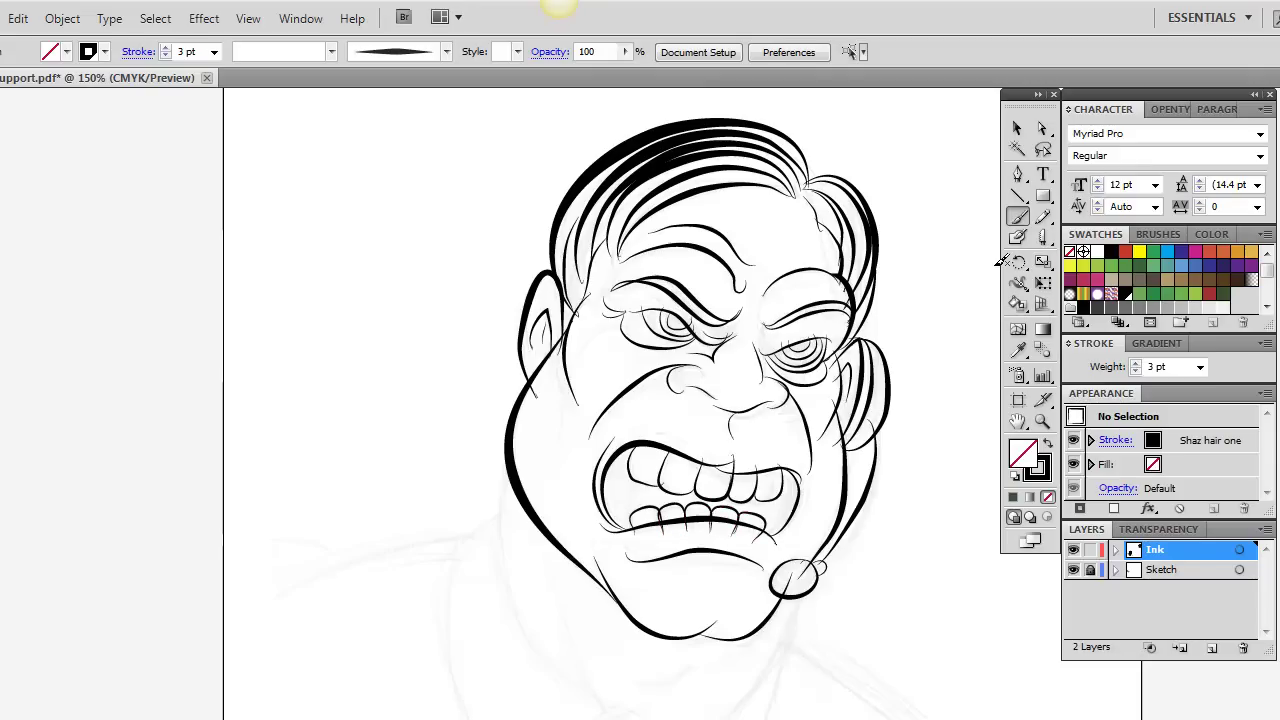
- Ink the neck and throat creases, the collar and the shoulder lines below the head
mouse_move(516, 432)
mouse_down()
mouse_move(500, 512)
mouse_move(520, 636)
mouse_move(586, 706)
mouse_up()
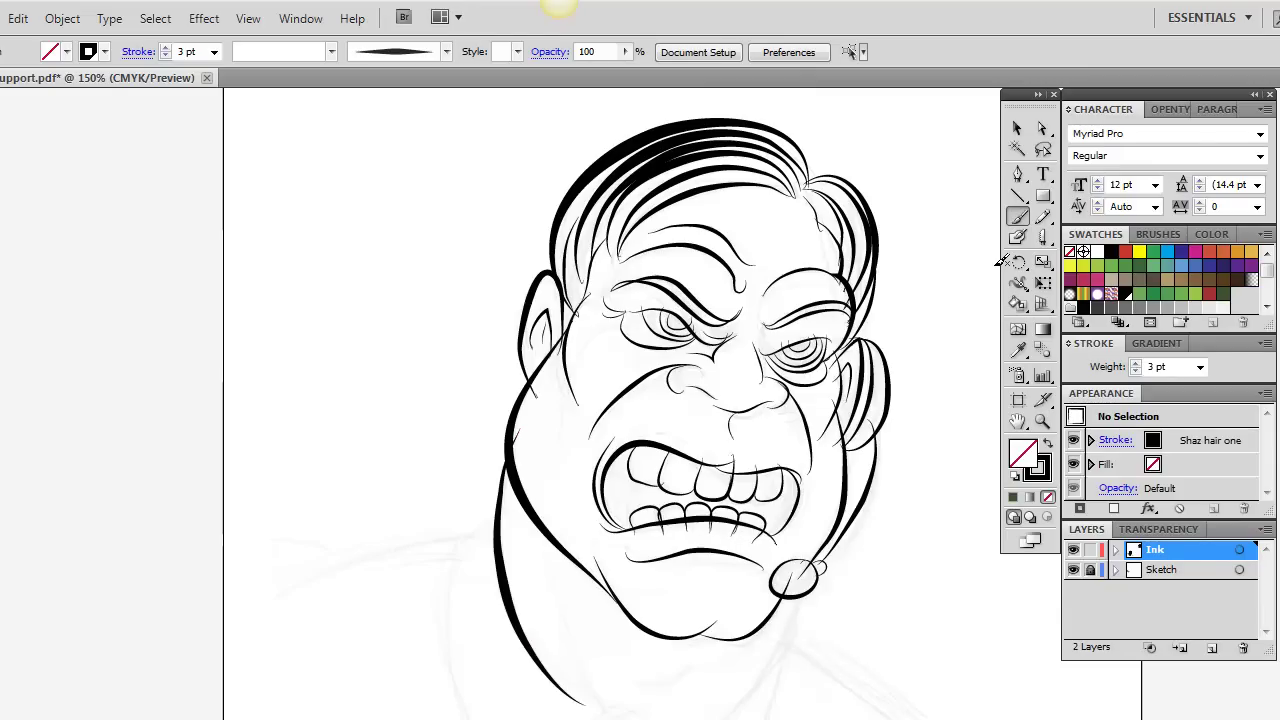
drag(636, 686, 706, 657)
drag(730, 716, 792, 600)
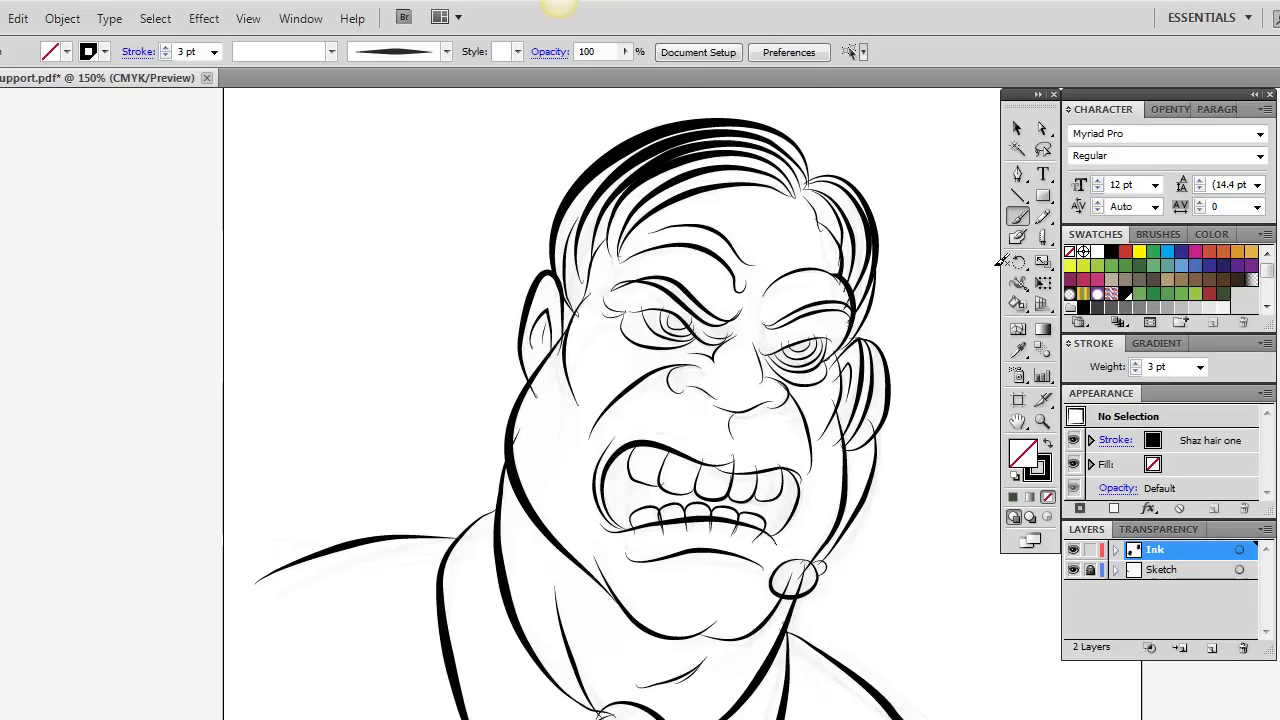
- Set the stroke weight of the nose lines and adjoining under-eye and cheek folds to 5 pt
key(z)
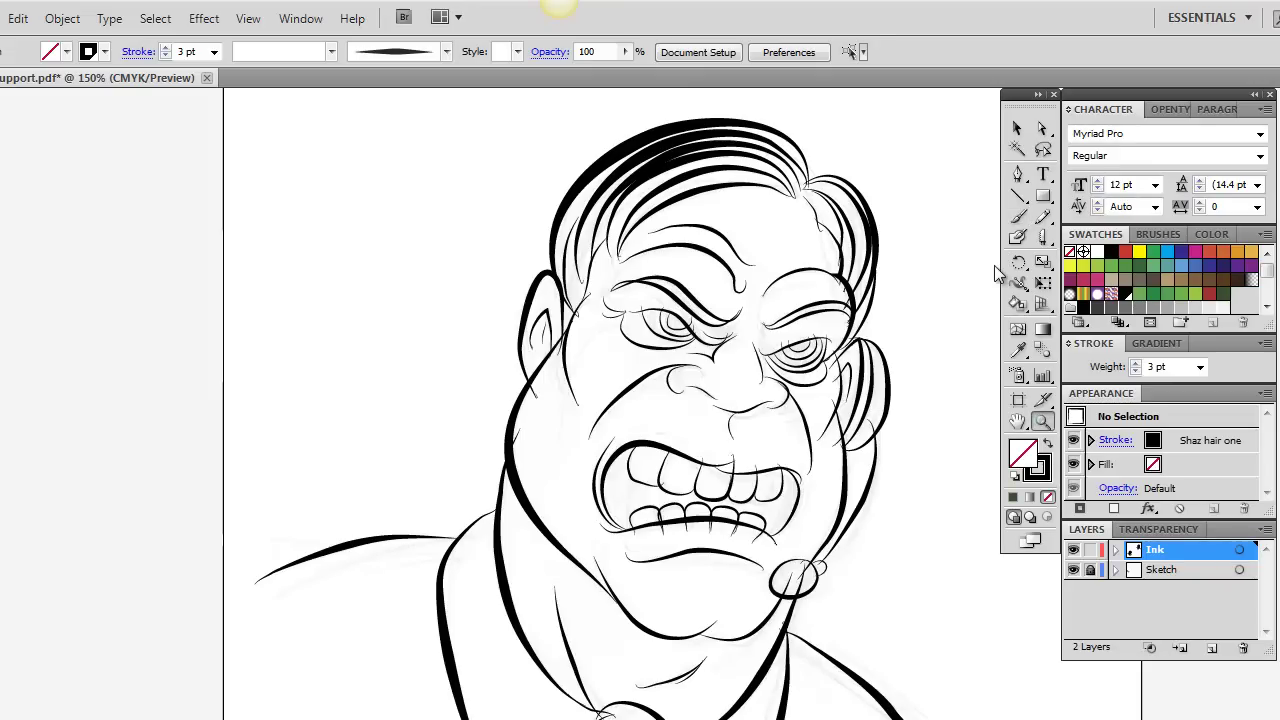
click(994, 265)
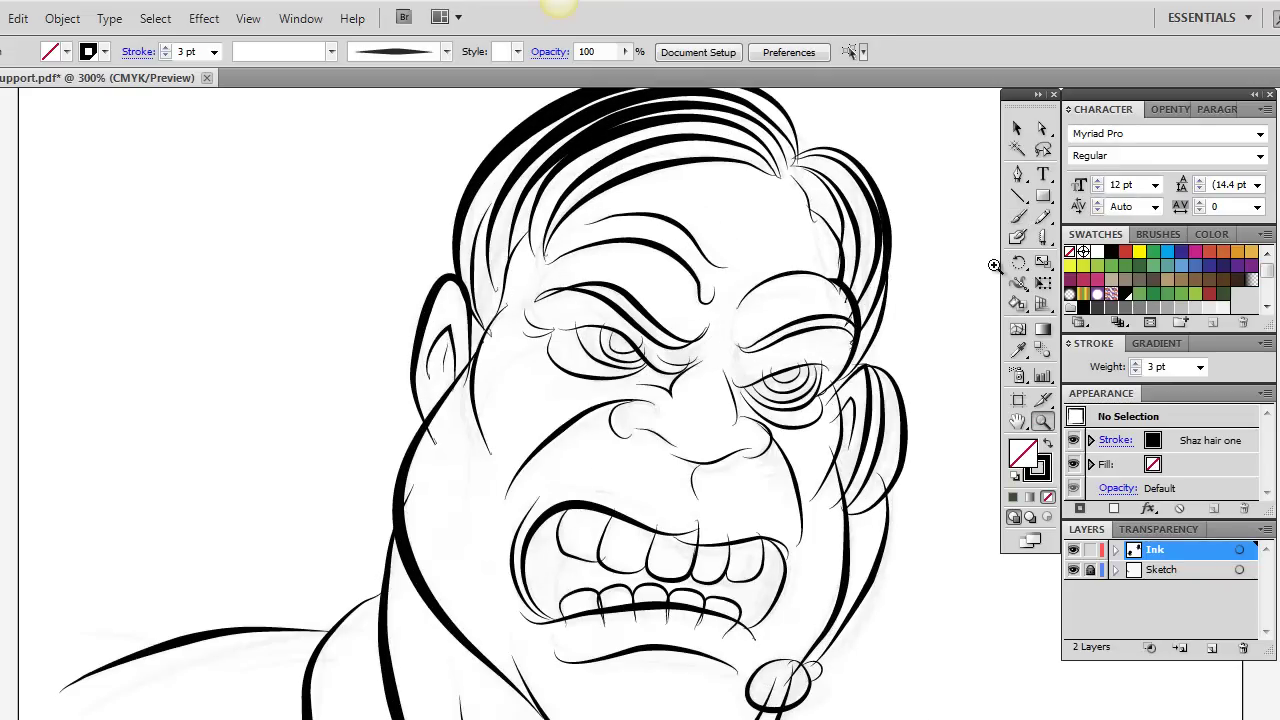
click(994, 265)
key(ctrl+plus)
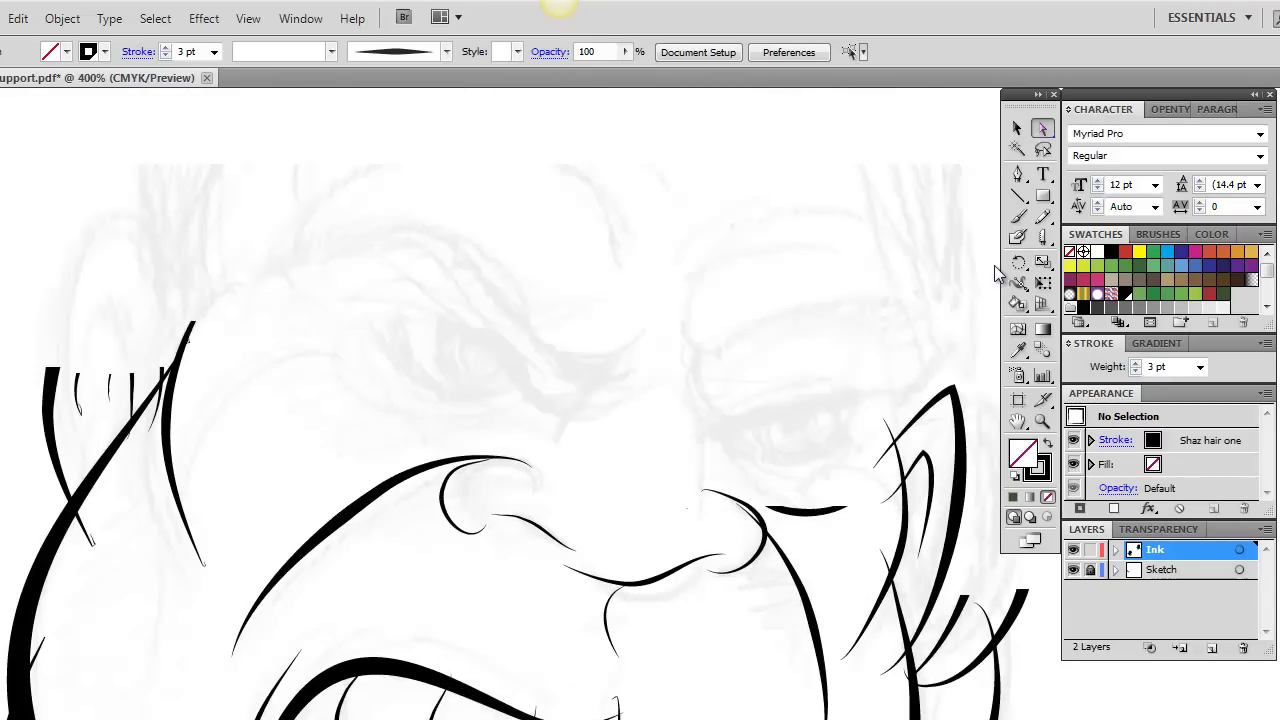
drag(428, 484, 742, 656)
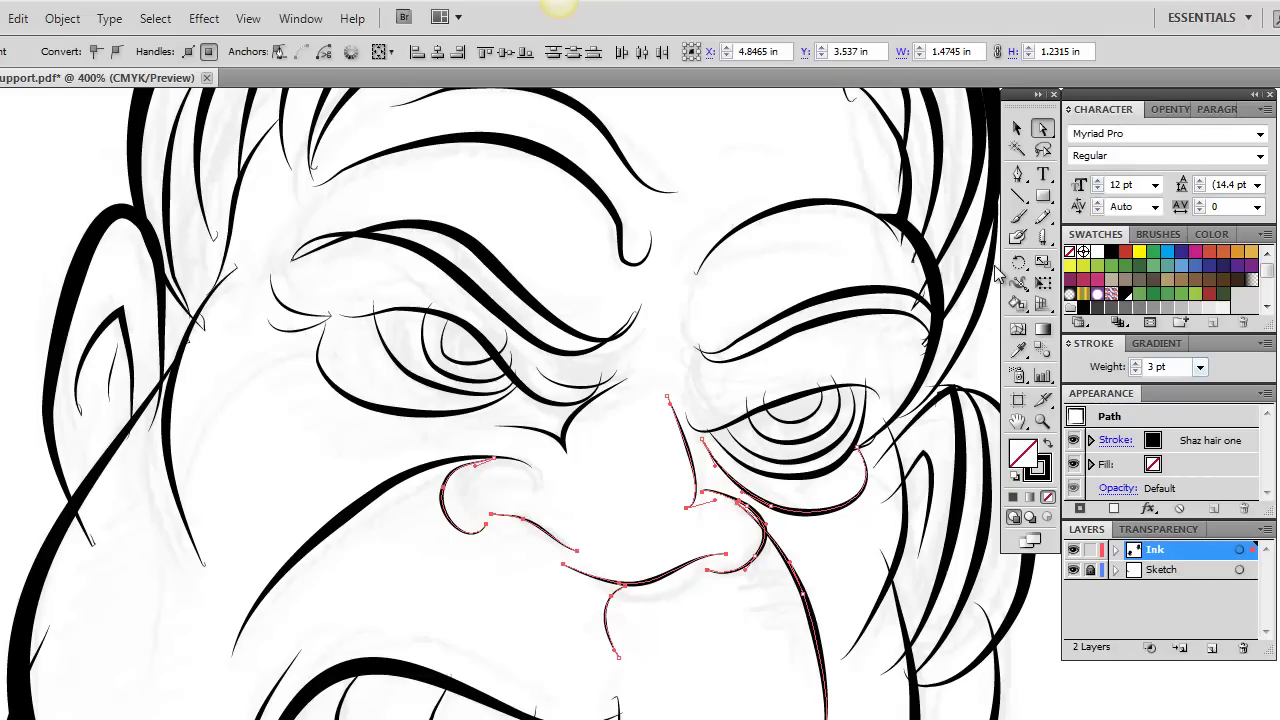
click(1200, 367)
key(Return)
- Increase the stroke weight of the left eye's upper lid and iris lines
drag(357, 291, 460, 388)
click(1200, 367)
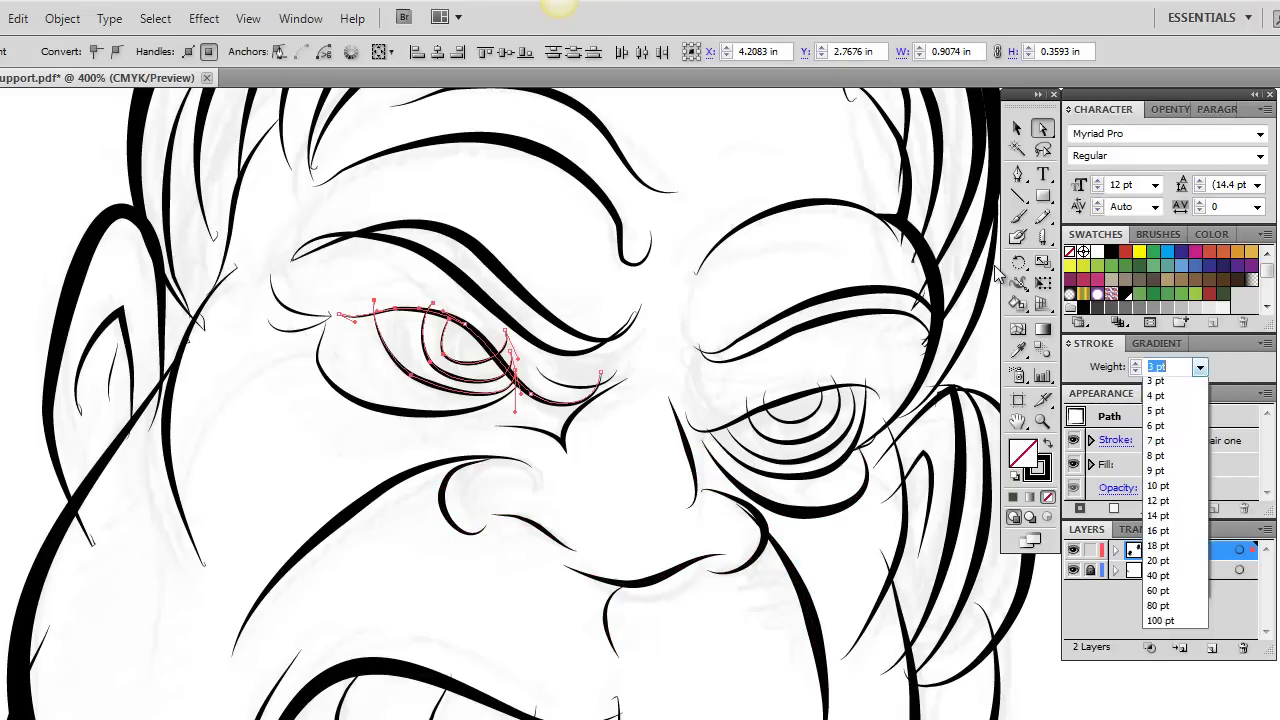
click(1177, 490)
- Set the stroke weight of the right eye's lid and iris lines to 4 pt
drag(734, 386, 838, 460)
click(1200, 366)
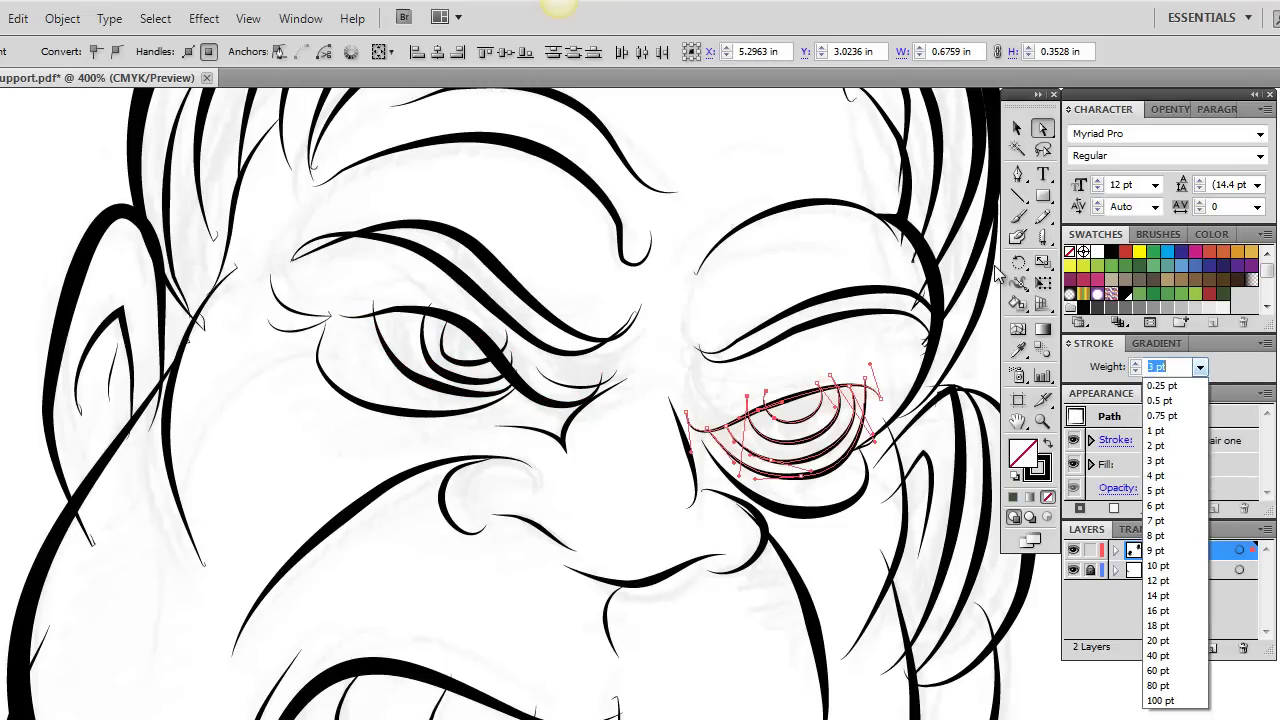
click(1165, 477)
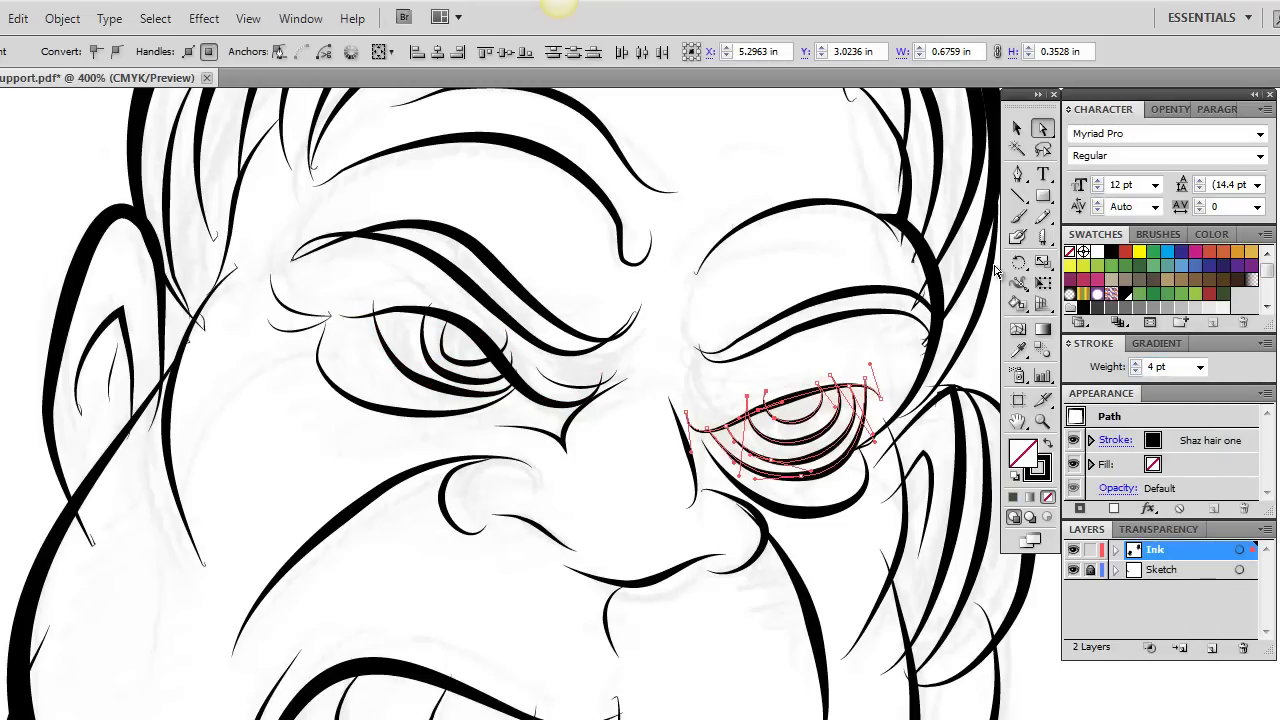
- Set the stroke weight of the left nostril curve and the short line beside it to 7 pt
drag(328, 705, 640, 718)
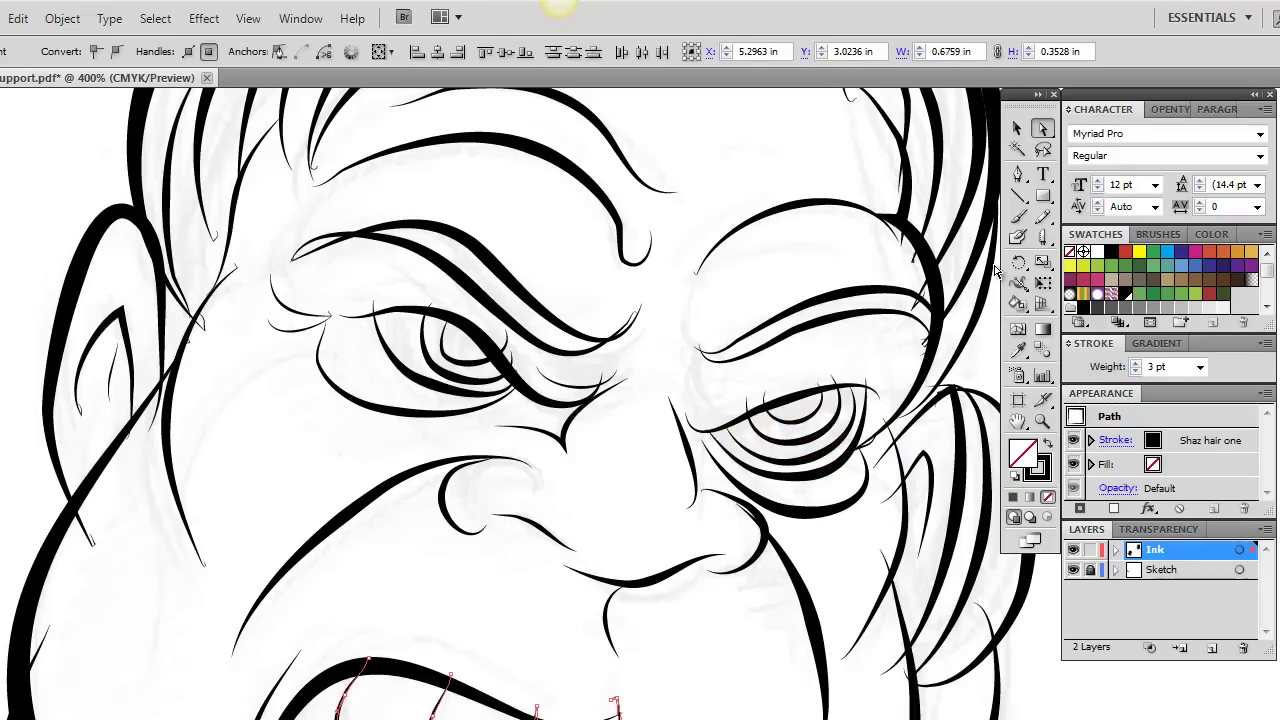
mouse_move(433, 489)
mouse_down()
mouse_move(522, 545)
mouse_move(547, 545)
mouse_up()
click(1200, 366)
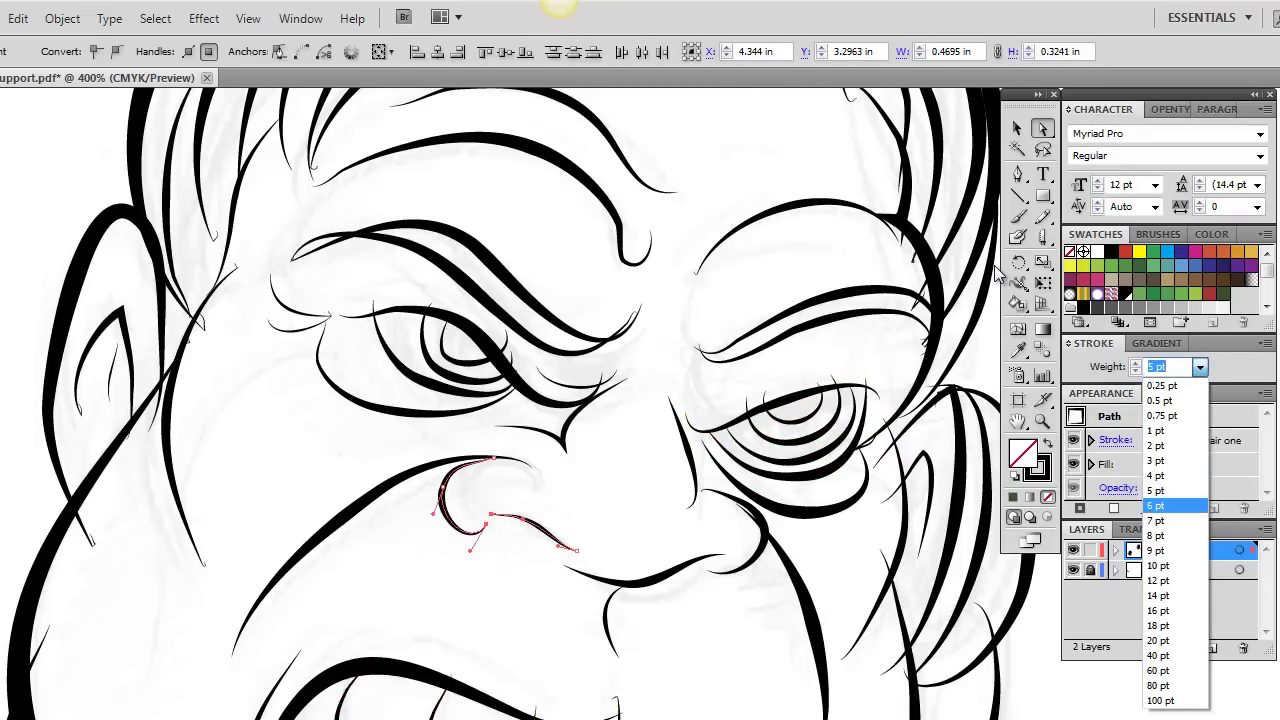
click(1160, 521)
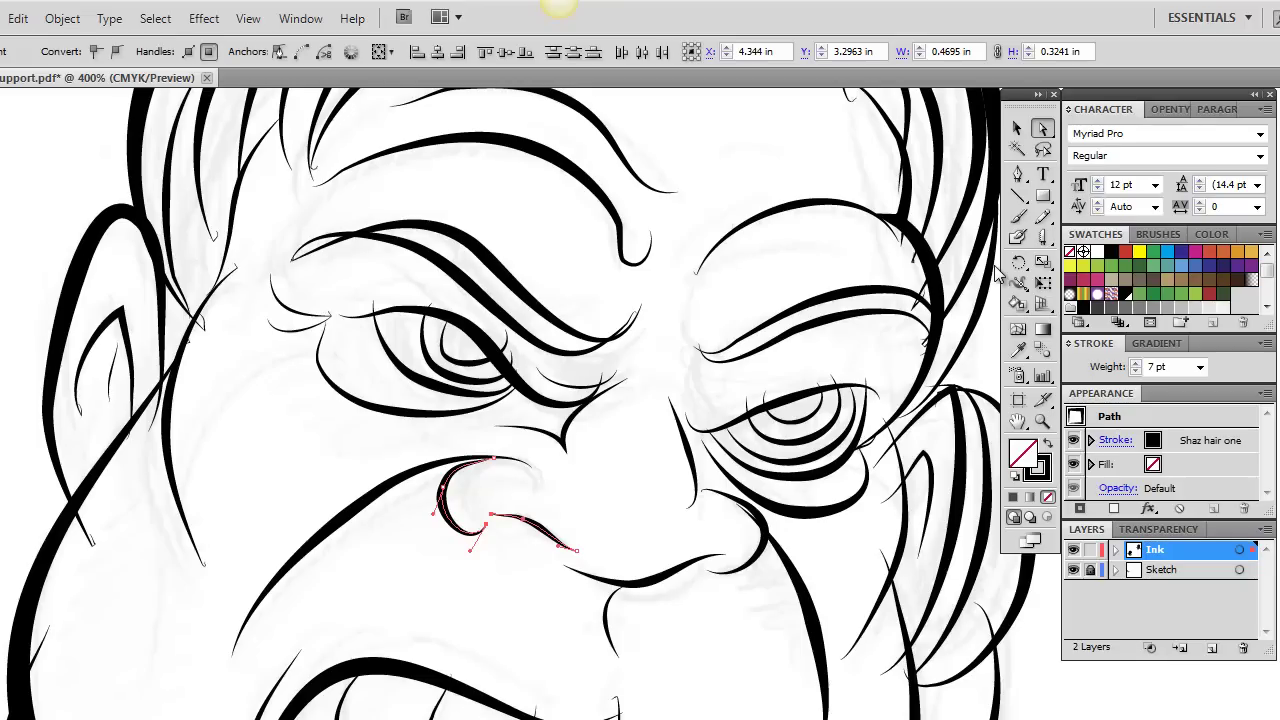
- Select all the inked paths of the portrait with the Selection tool
key(z)
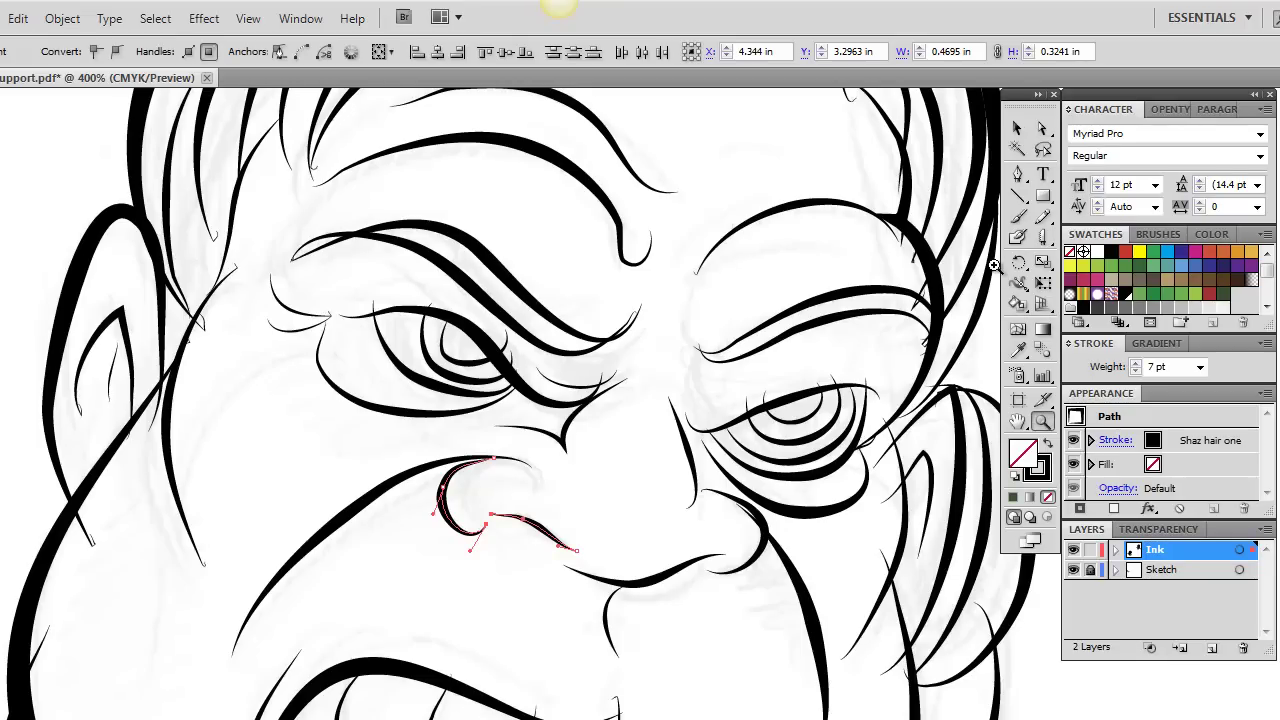
alt+click(994, 265)
alt+click(994, 265)
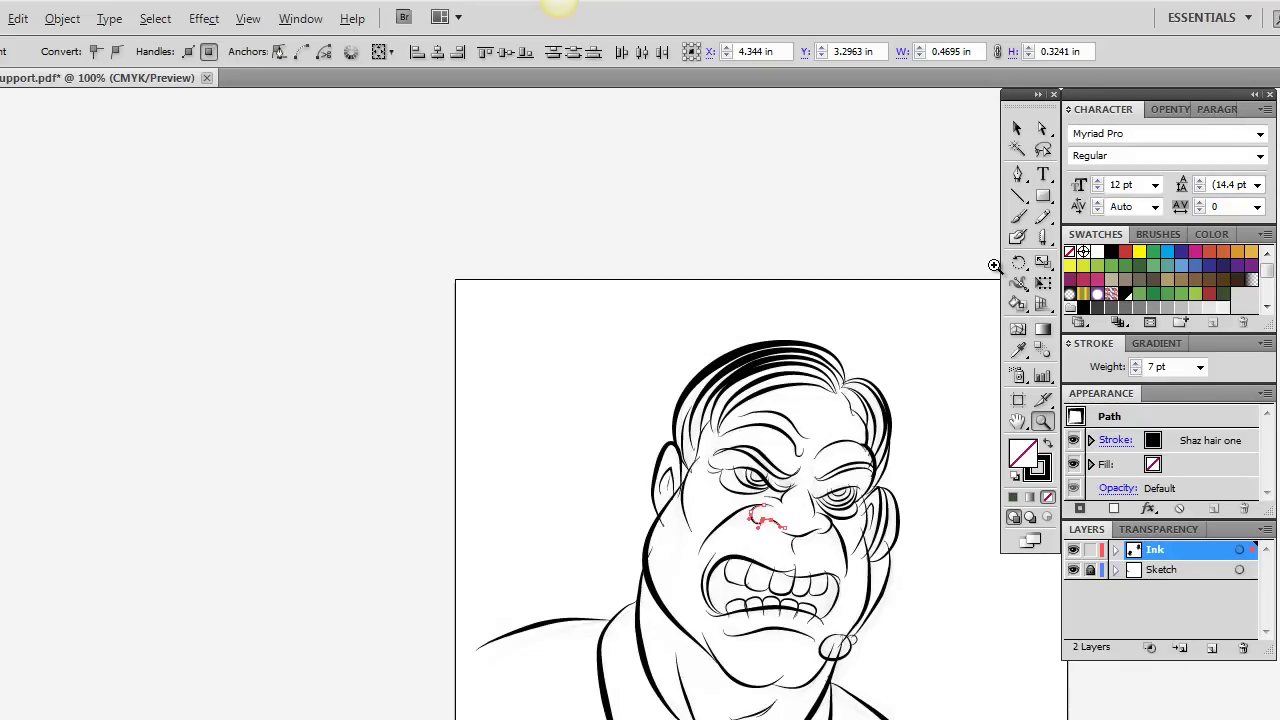
click(994, 265)
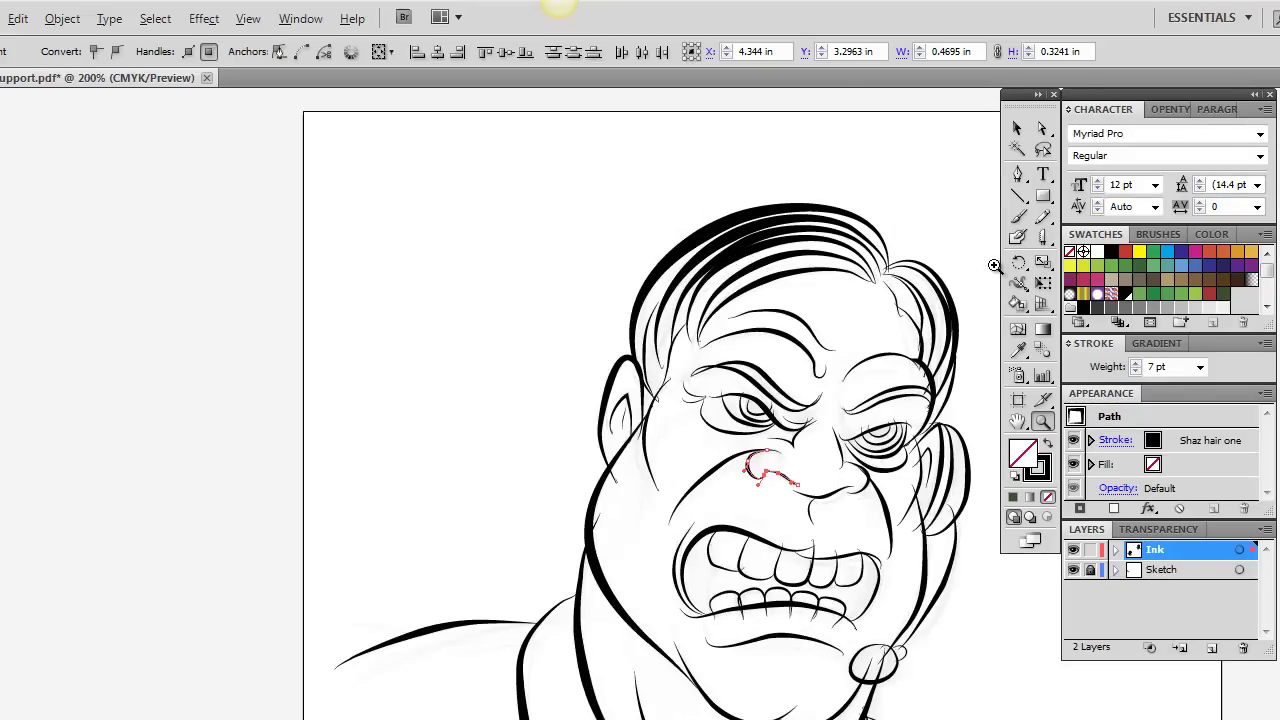
click(994, 265)
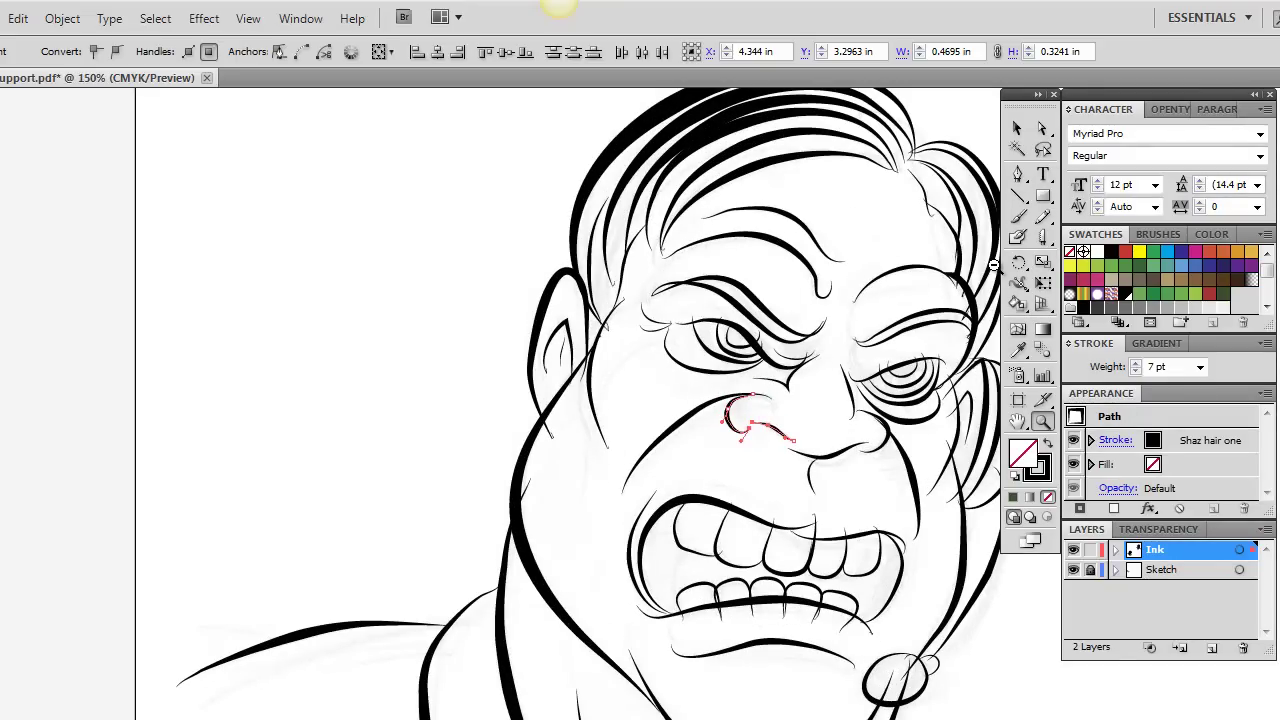
alt+click(994, 265)
key(space)
drag(994, 265, 910, 177)
click(1017, 128)
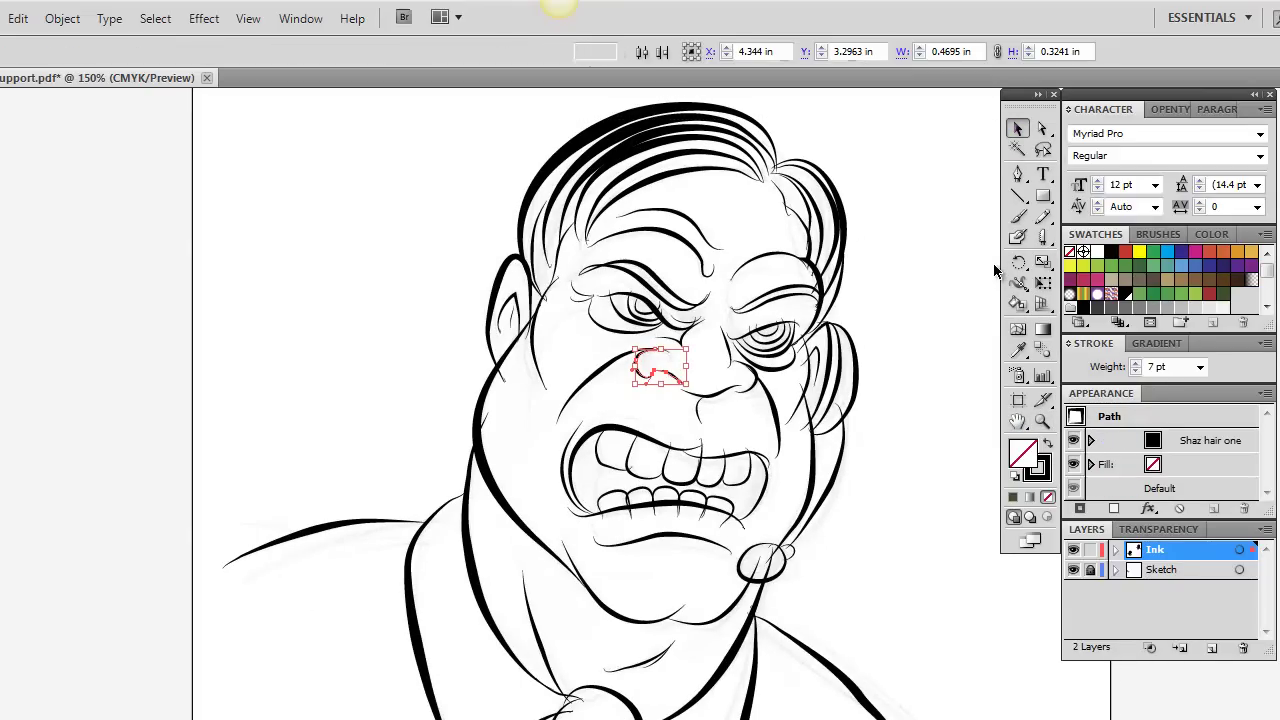
key(ctrl+a)
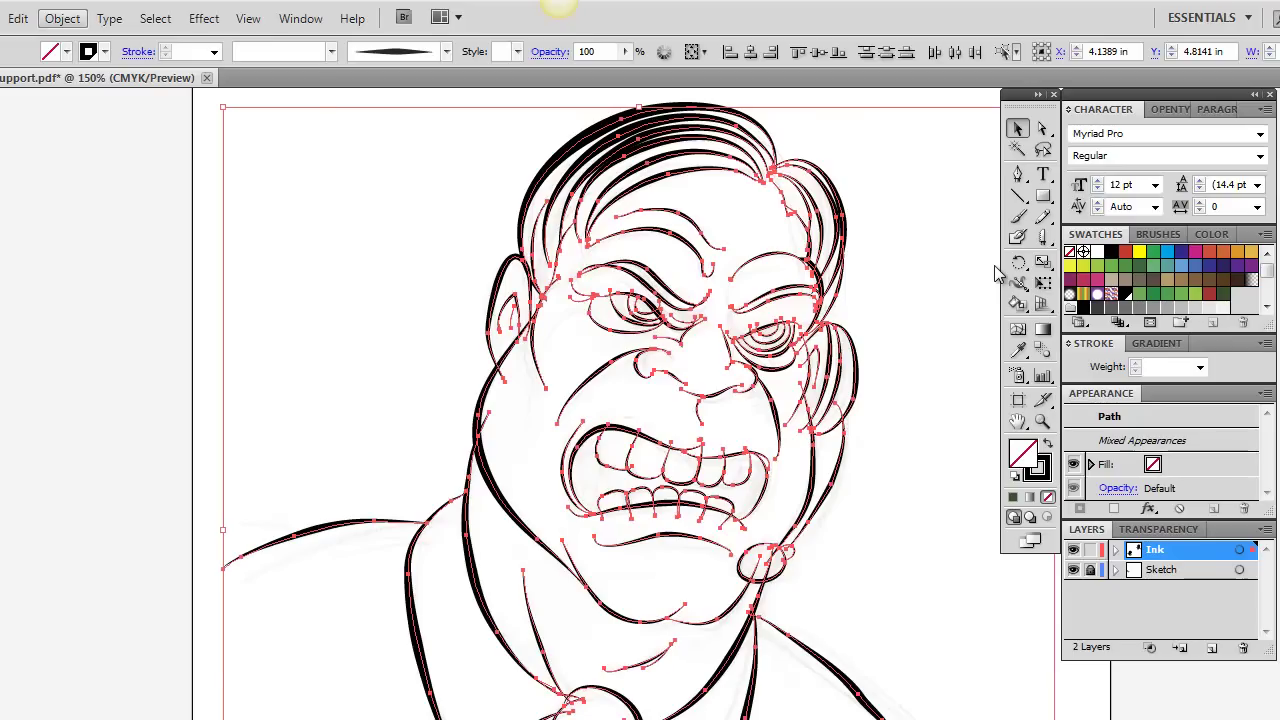
- Group all the selected ink paths of the portrait
click(62, 18)
key(Up)
key(Return)
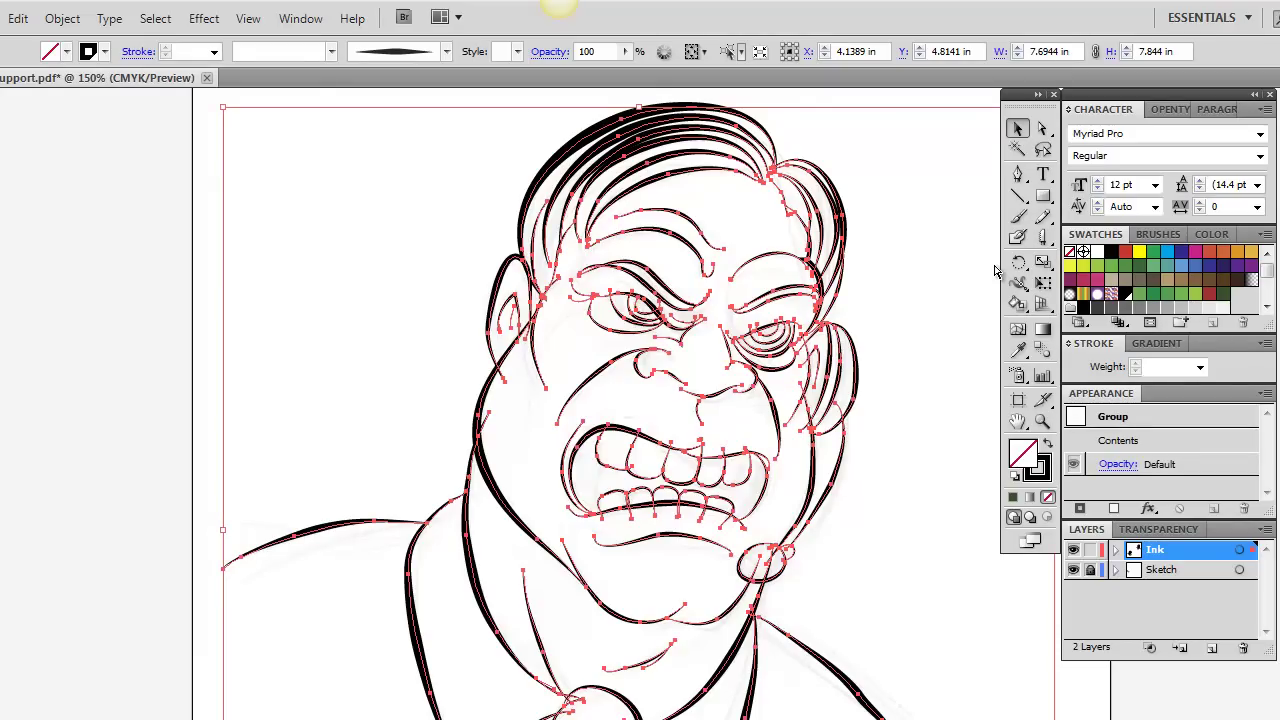
- Paste a copy of the line art group, move it off the artboard to the lower left, and deselect it
key(ctrl+v)
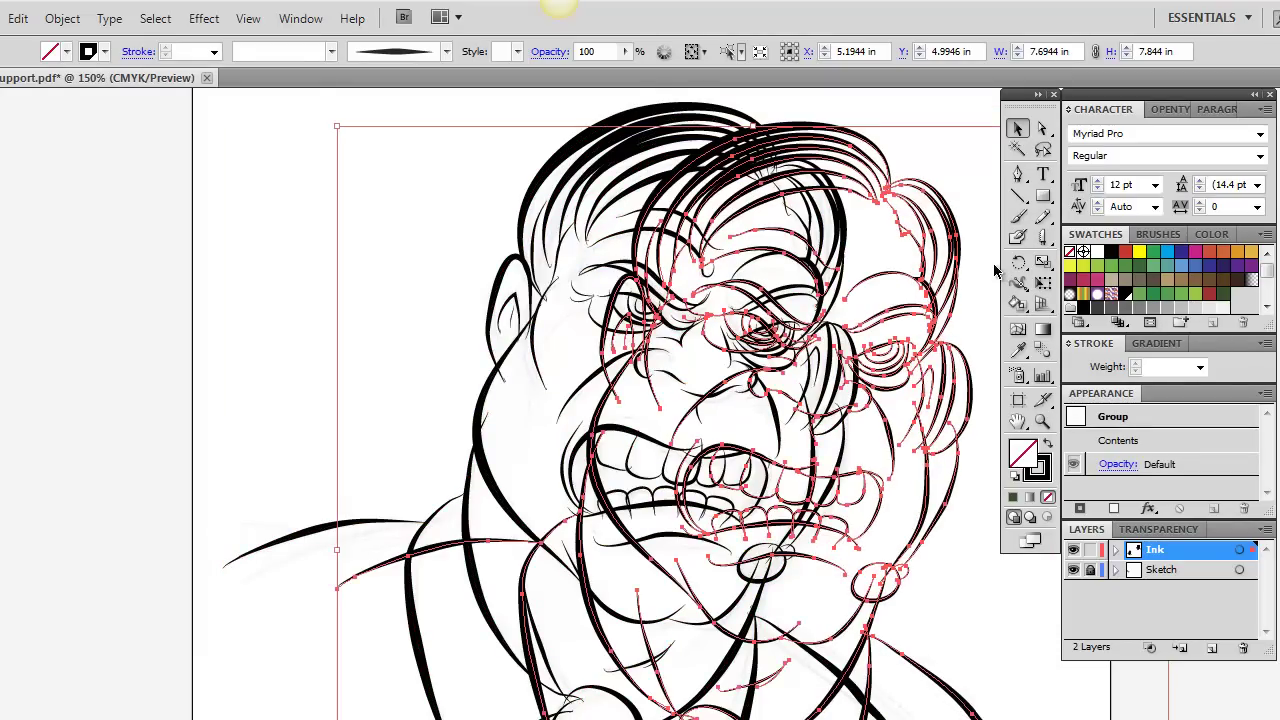
mouse_move(958, 256)
mouse_down()
mouse_move(592, 356)
mouse_move(236, 608)
mouse_move(213, 678)
mouse_move(168, 715)
mouse_move(140, 685)
mouse_up()
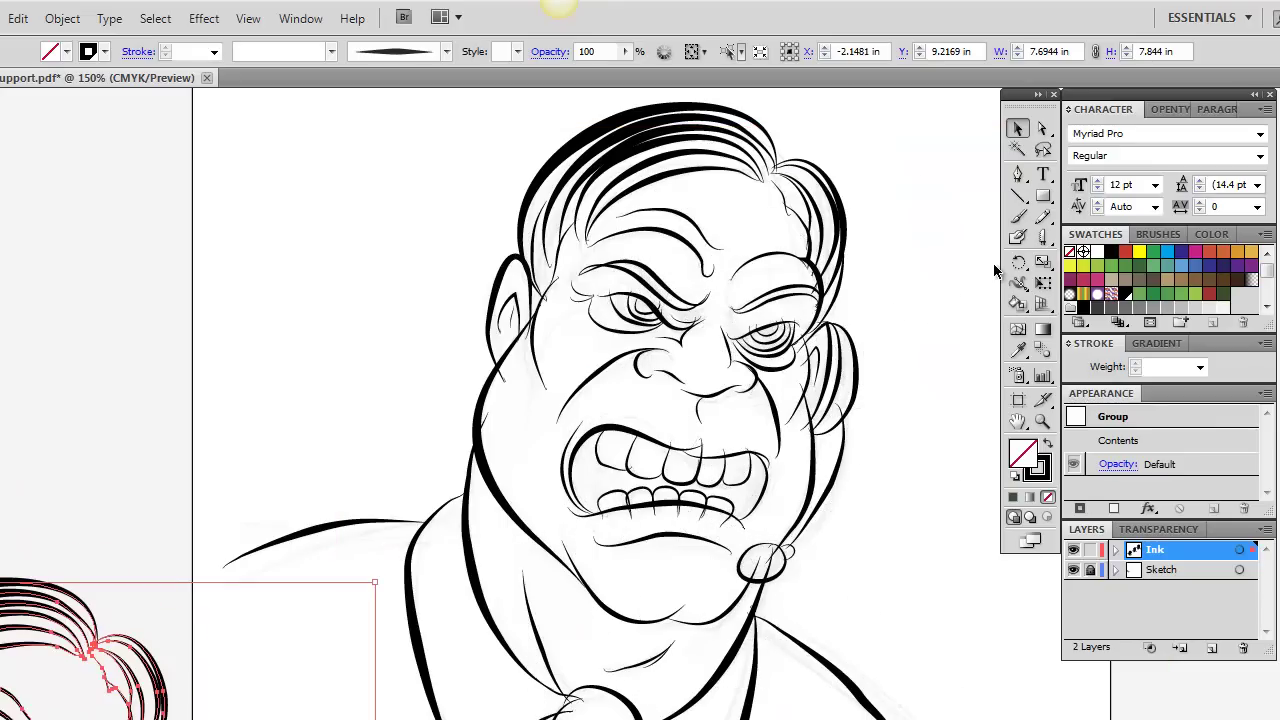
key(h)
mouse_move(990, 265)
mouse_down()
mouse_move(1113, 228)
mouse_move(1043, 301)
mouse_up()
key(v)
click(996, 269)
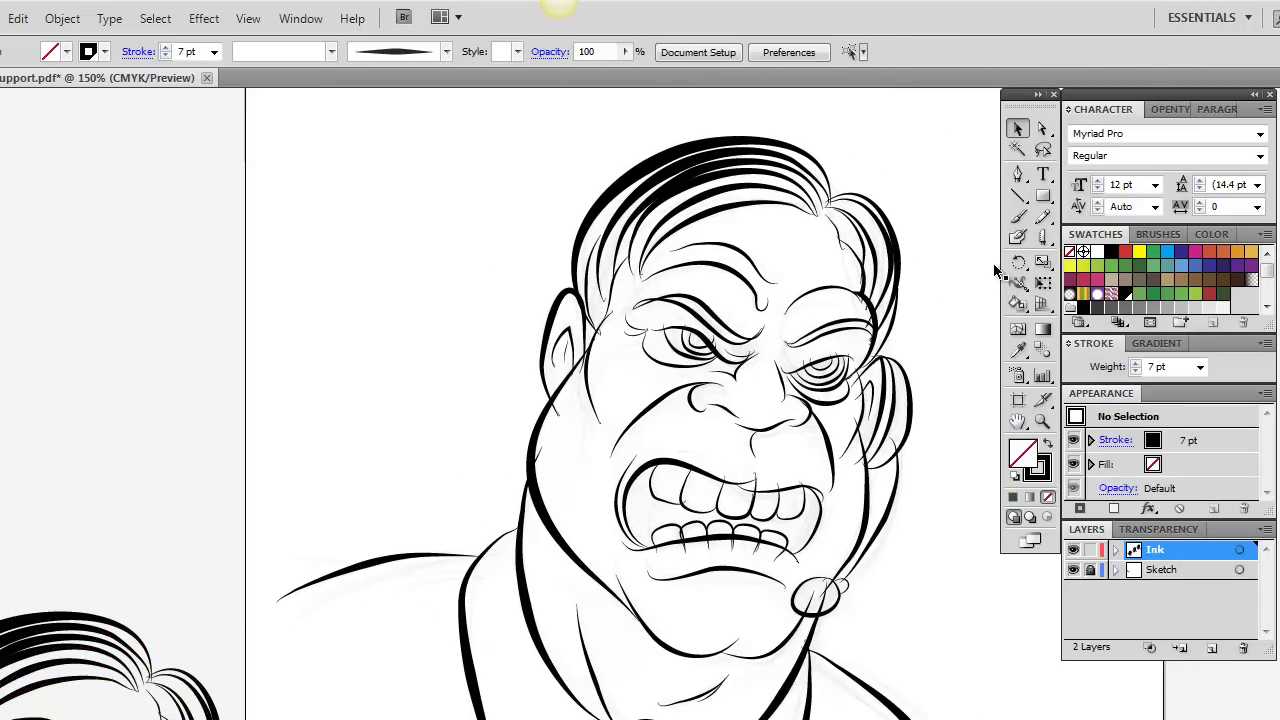
- Select the original line art group on the artboard and expand its appearance
key(ctrl+a)
key(alt+o)
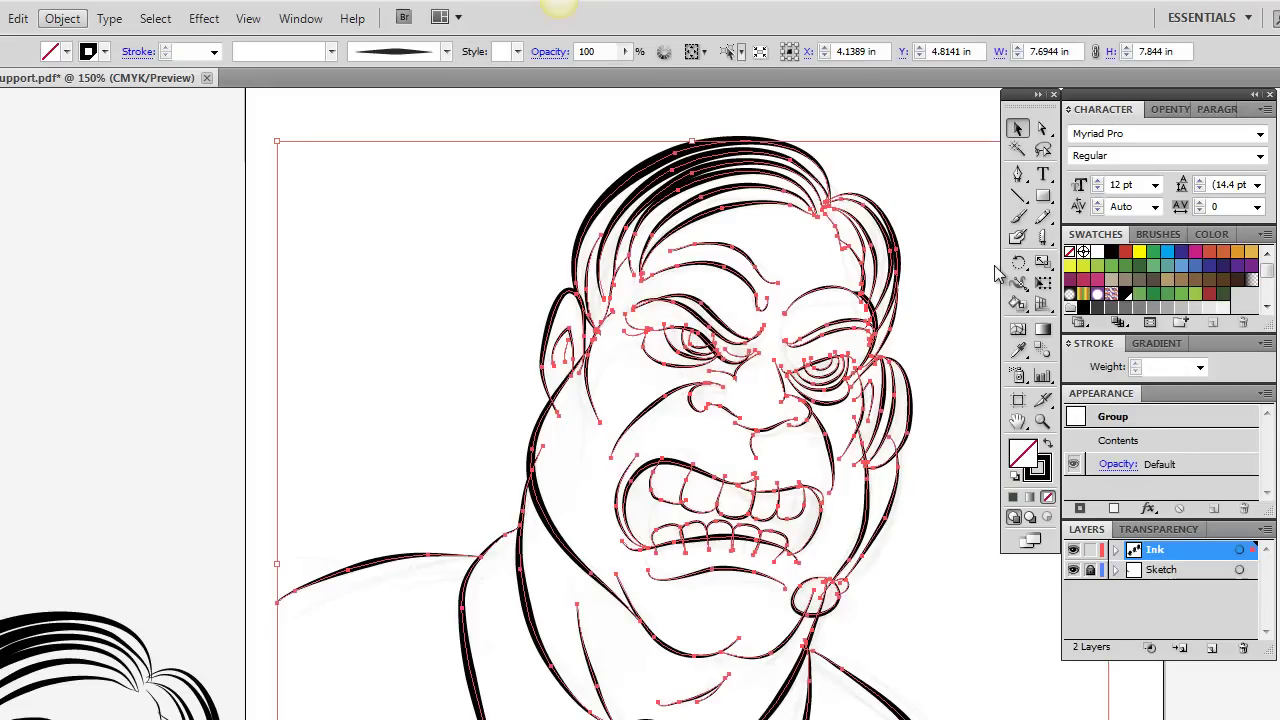
key(z)
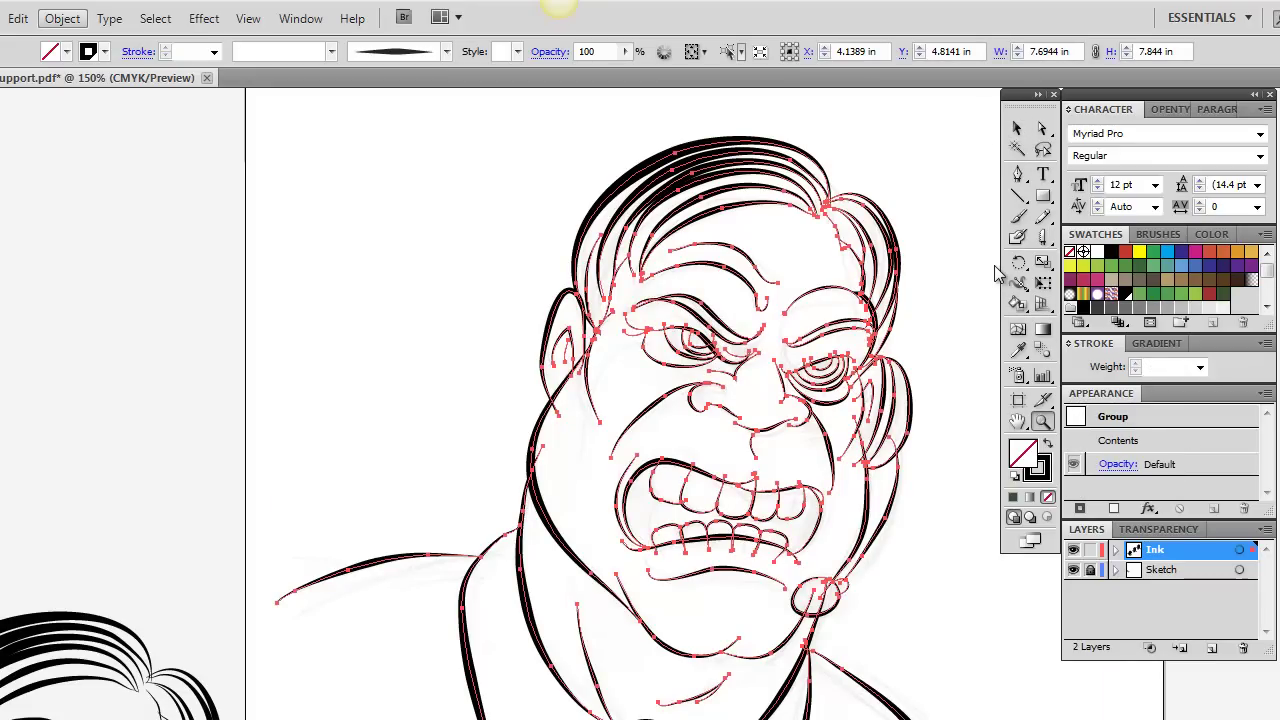
click(62, 18)
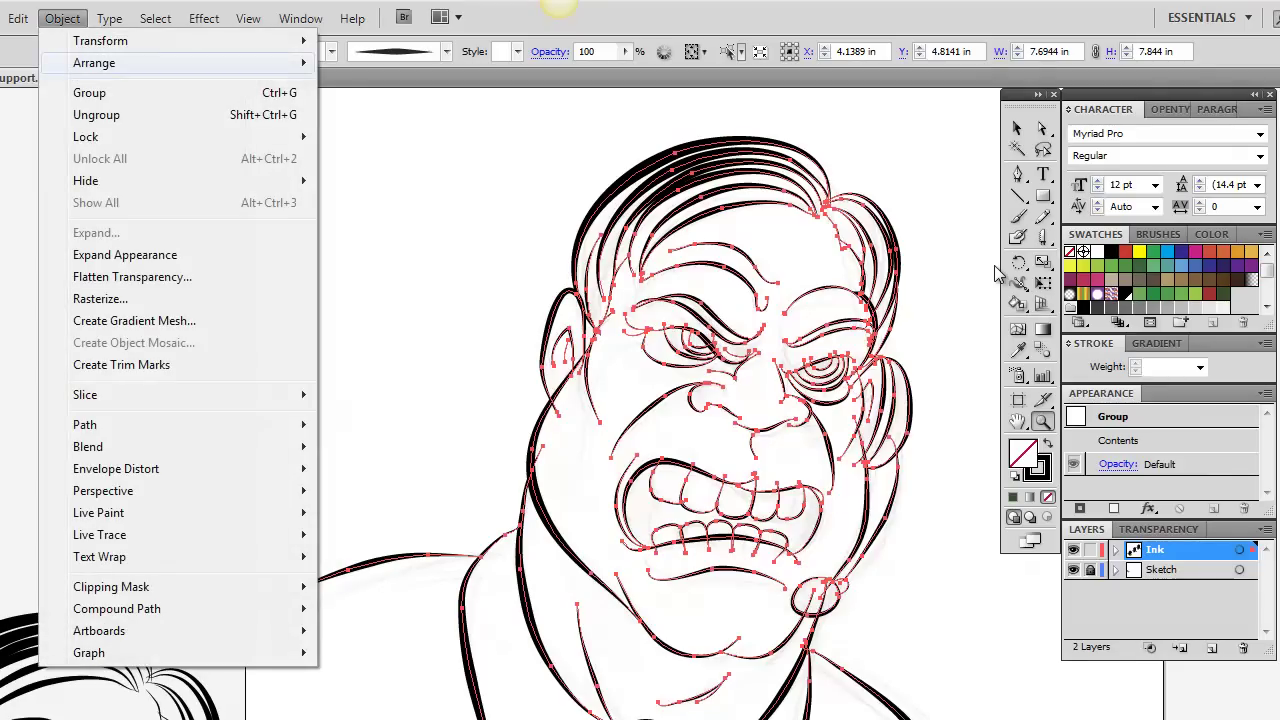
key(Return)
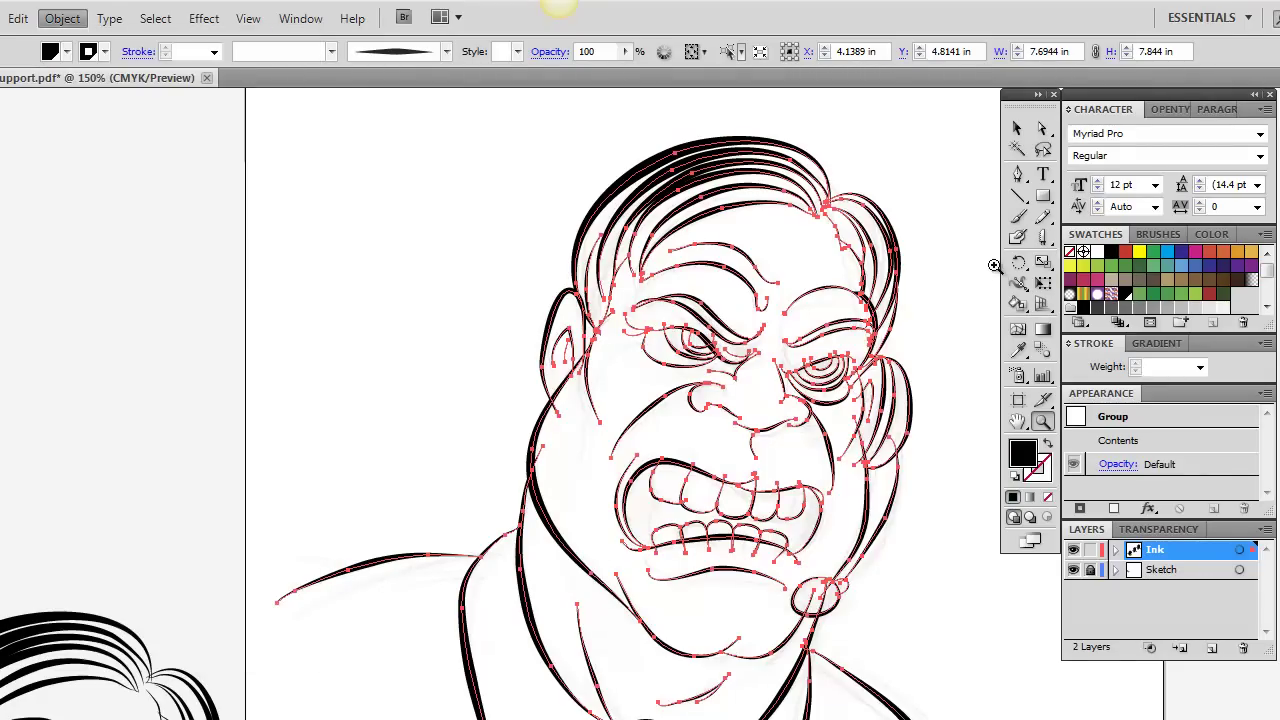
- Make a Live Paint group from the expanded line art
key(alt+o)
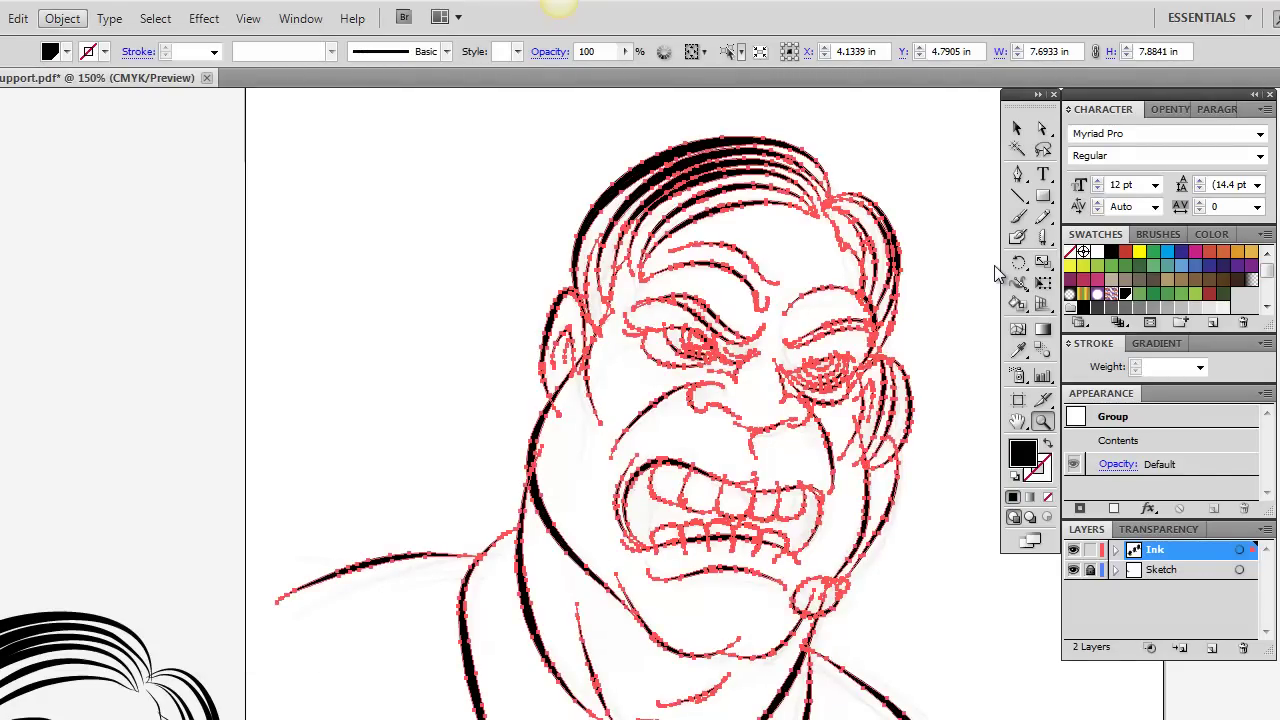
key(Down)
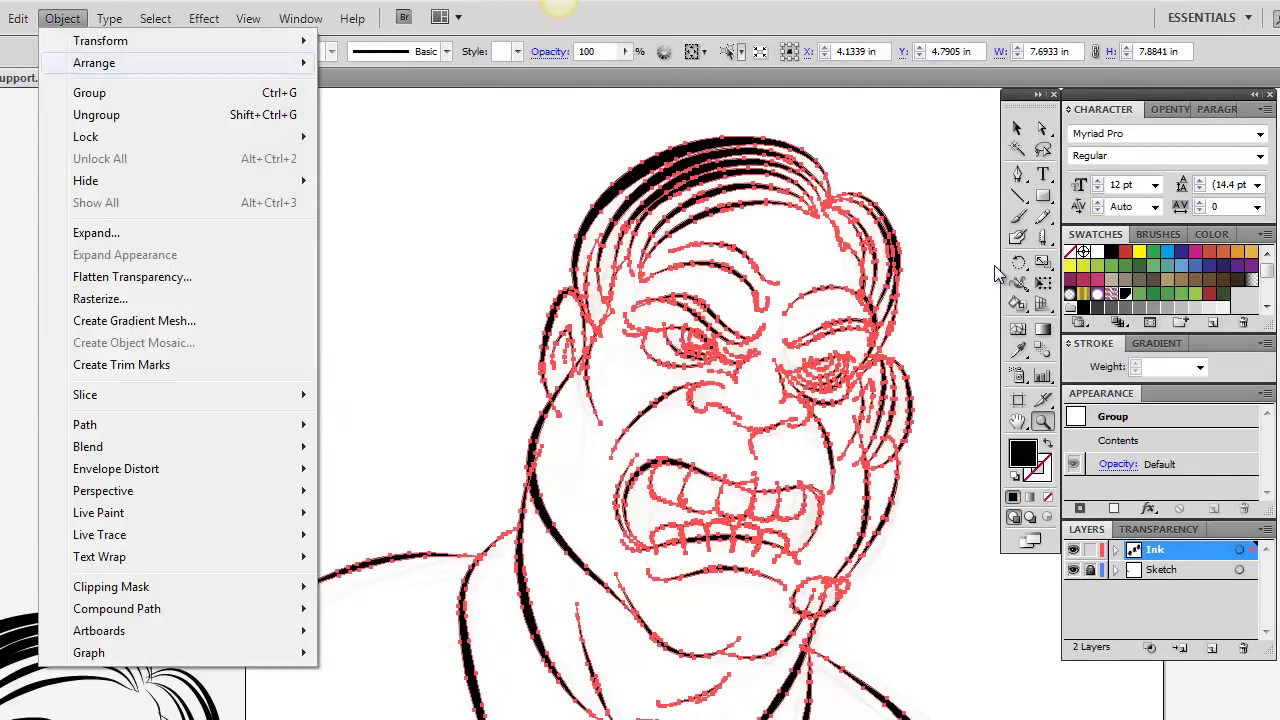
key(e)
key(l)
key(Right)
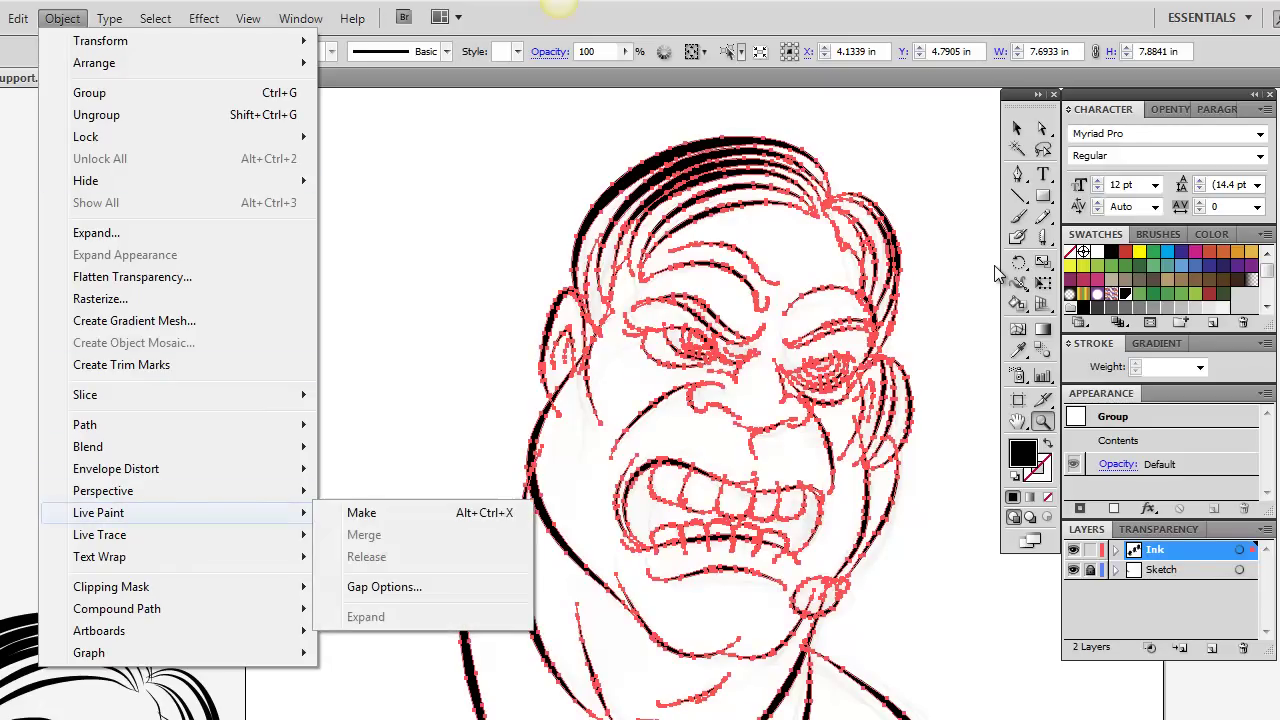
key(Return)
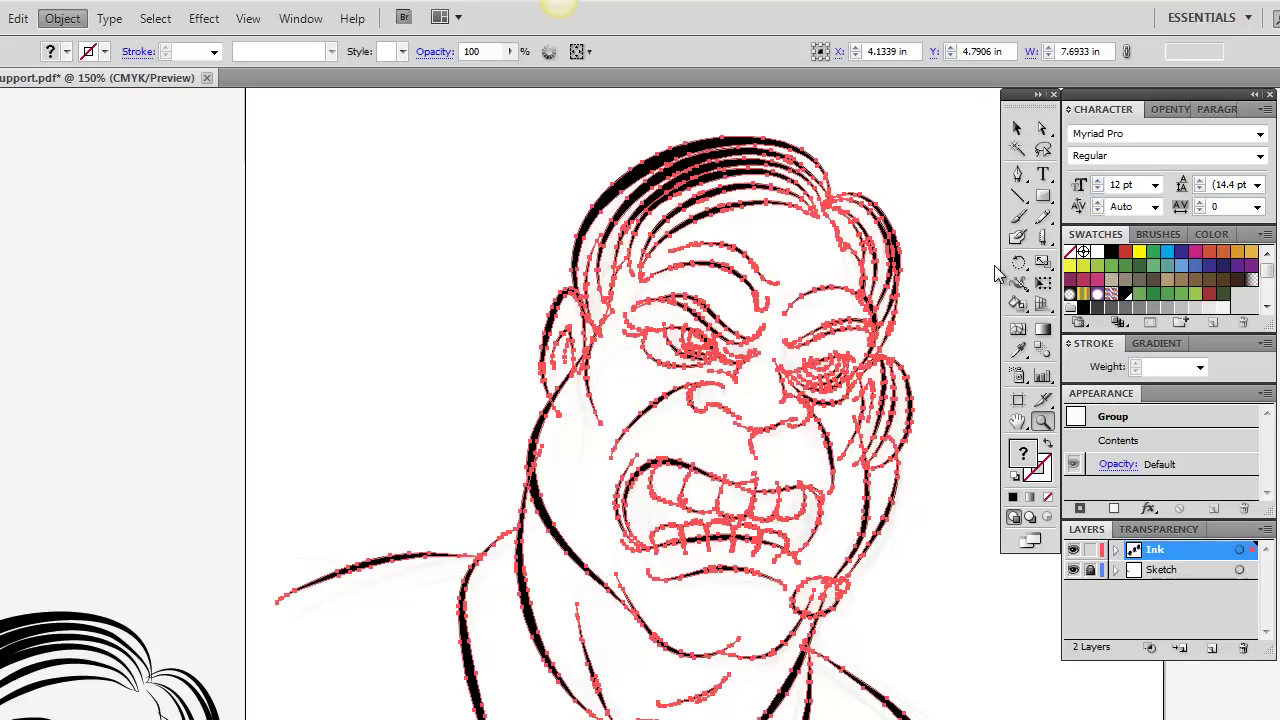
- Expand the Live Paint group of the portrait into separate paths
click(62, 18)
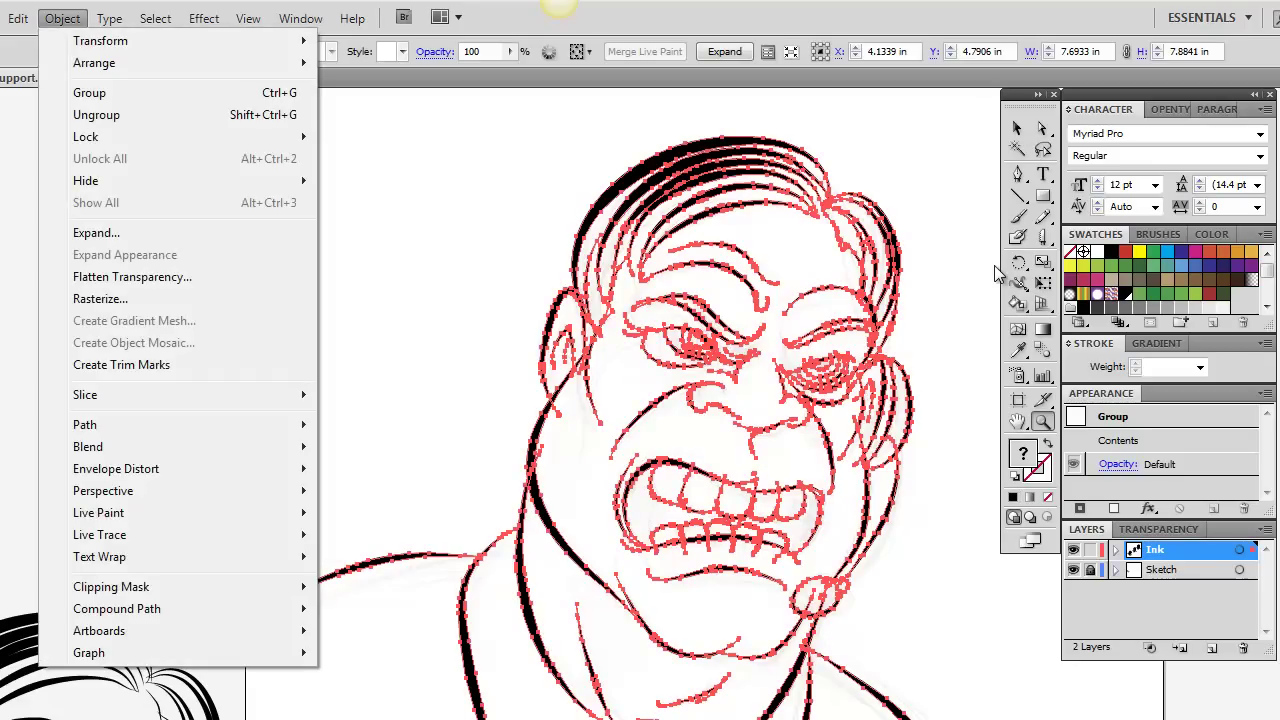
mouse_move(110, 513)
key(Right)
key(Down)
key(Down)
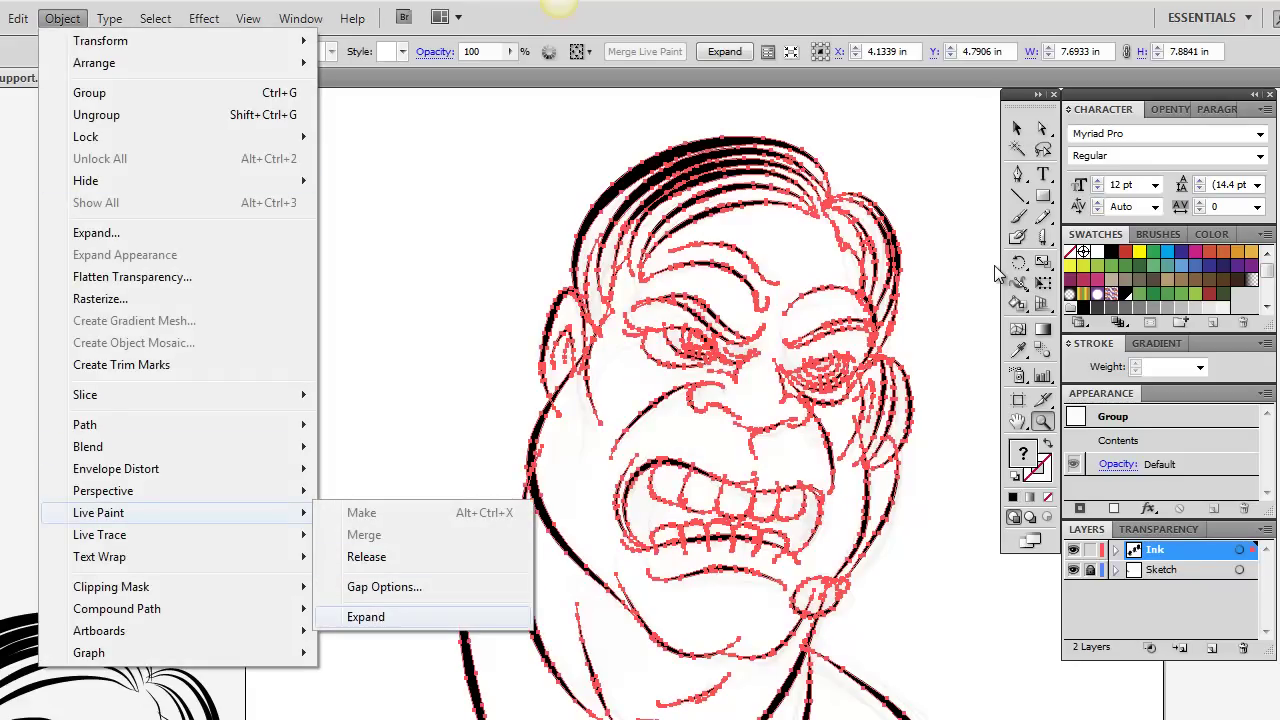
key(Return)
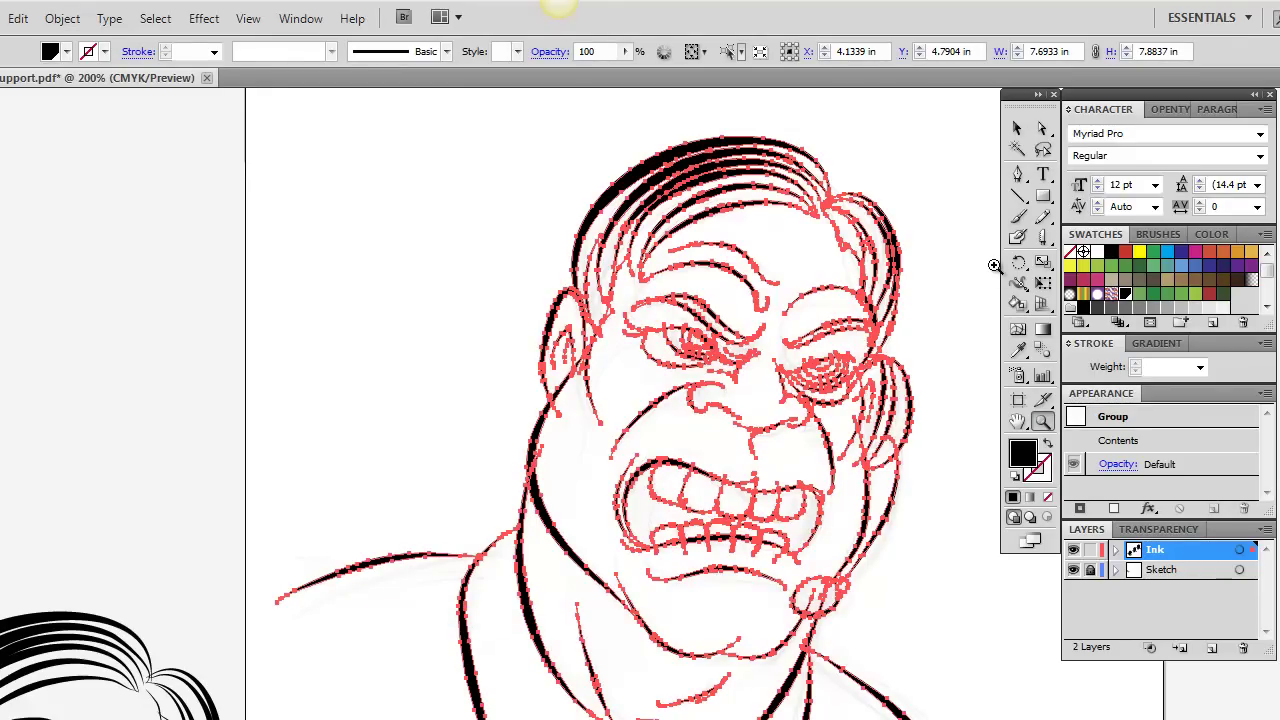
- Delete the line segment between the two upper lip strokes above the third and fourth upper teeth, using Direct Selection
click(994, 265)
click(994, 265)
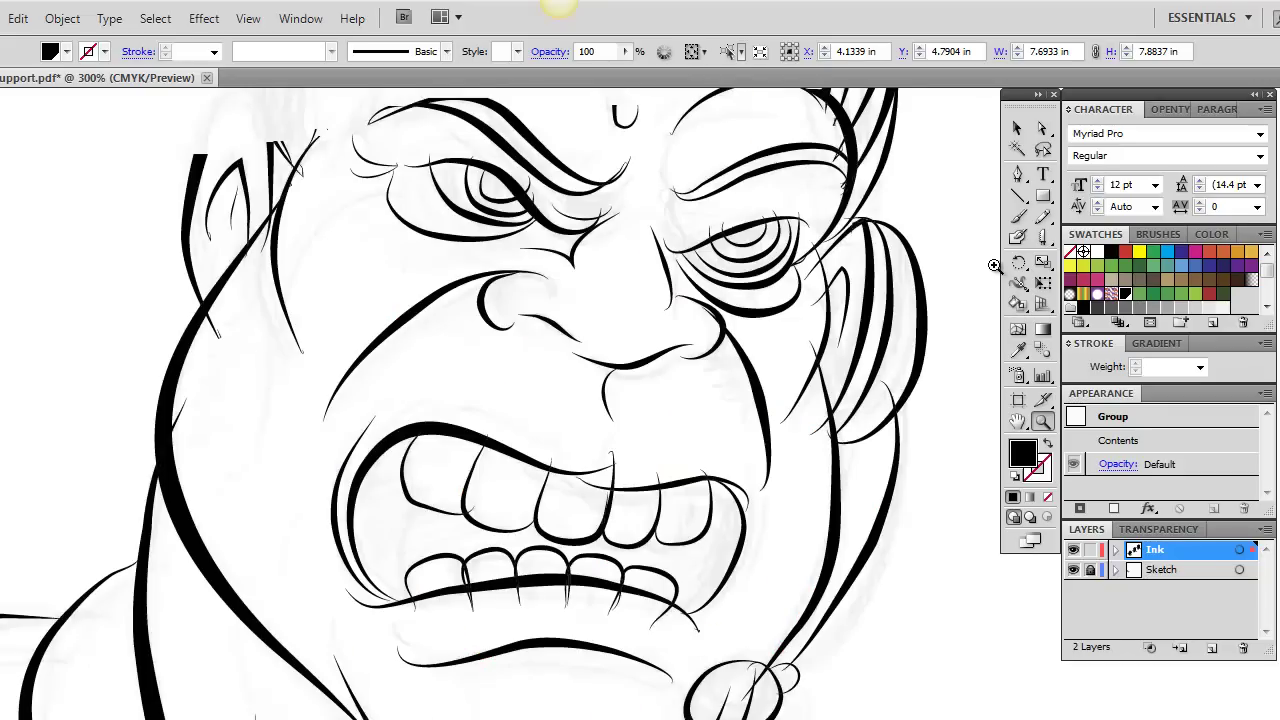
click(994, 265)
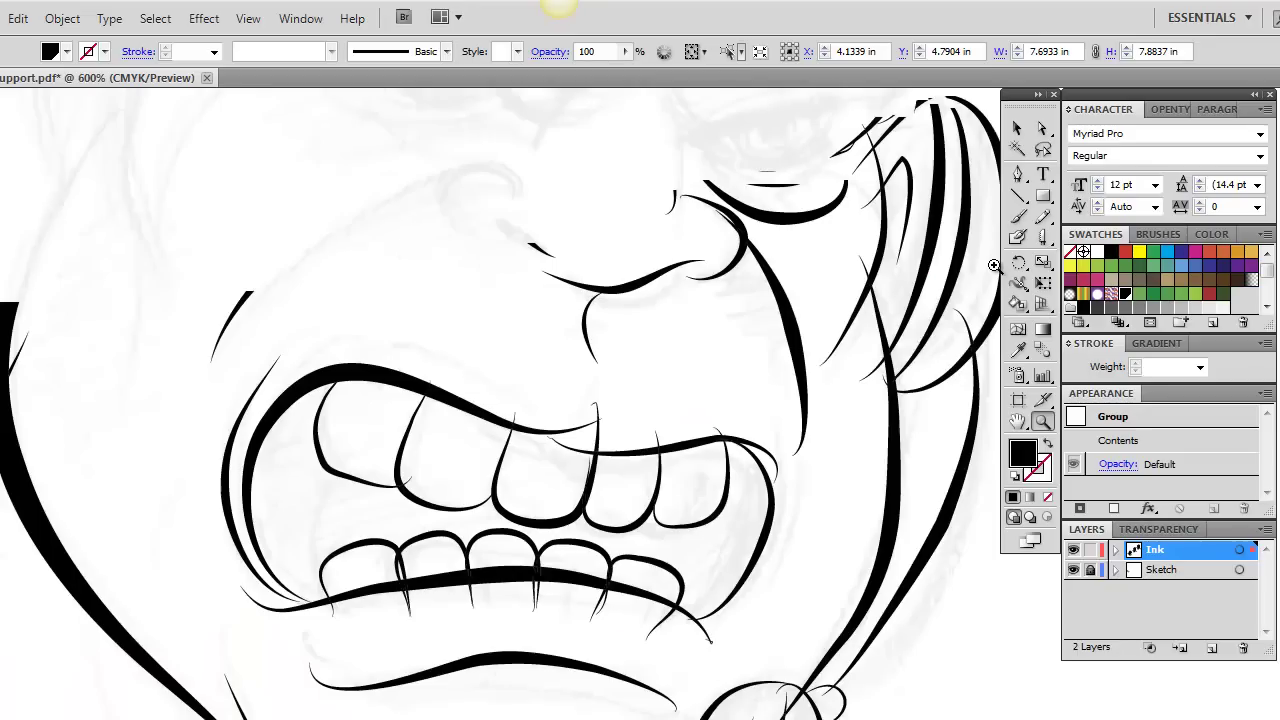
click(994, 265)
click(995, 267)
key(space)
mouse_move(994, 265)
mouse_down()
mouse_move(1050, 274)
mouse_move(1175, 338)
mouse_up()
key(v)
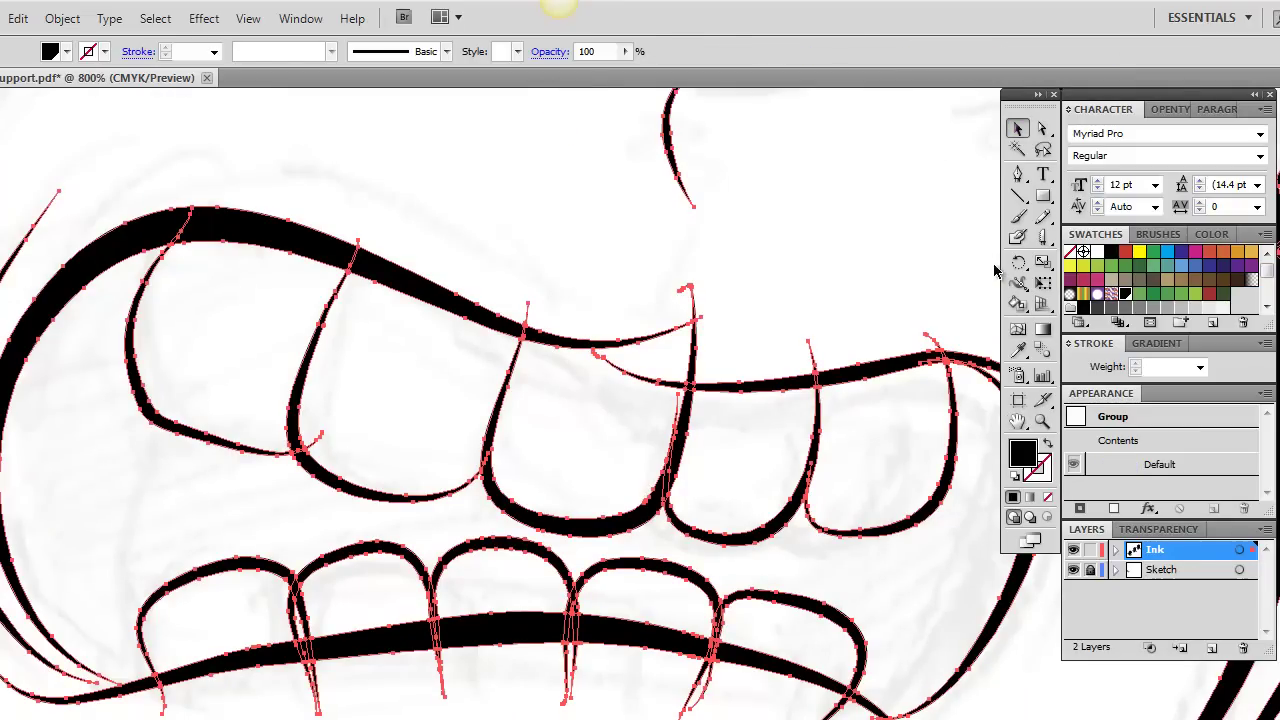
click(995, 270)
key(a)
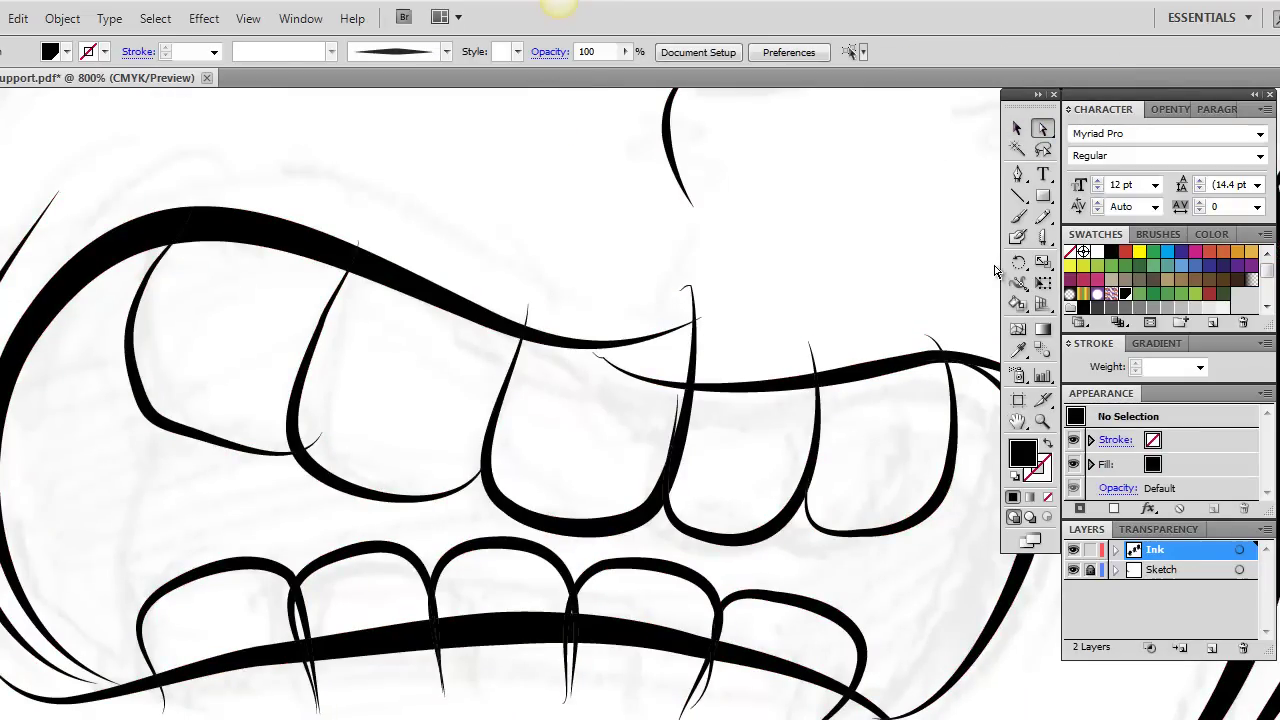
click(688, 350)
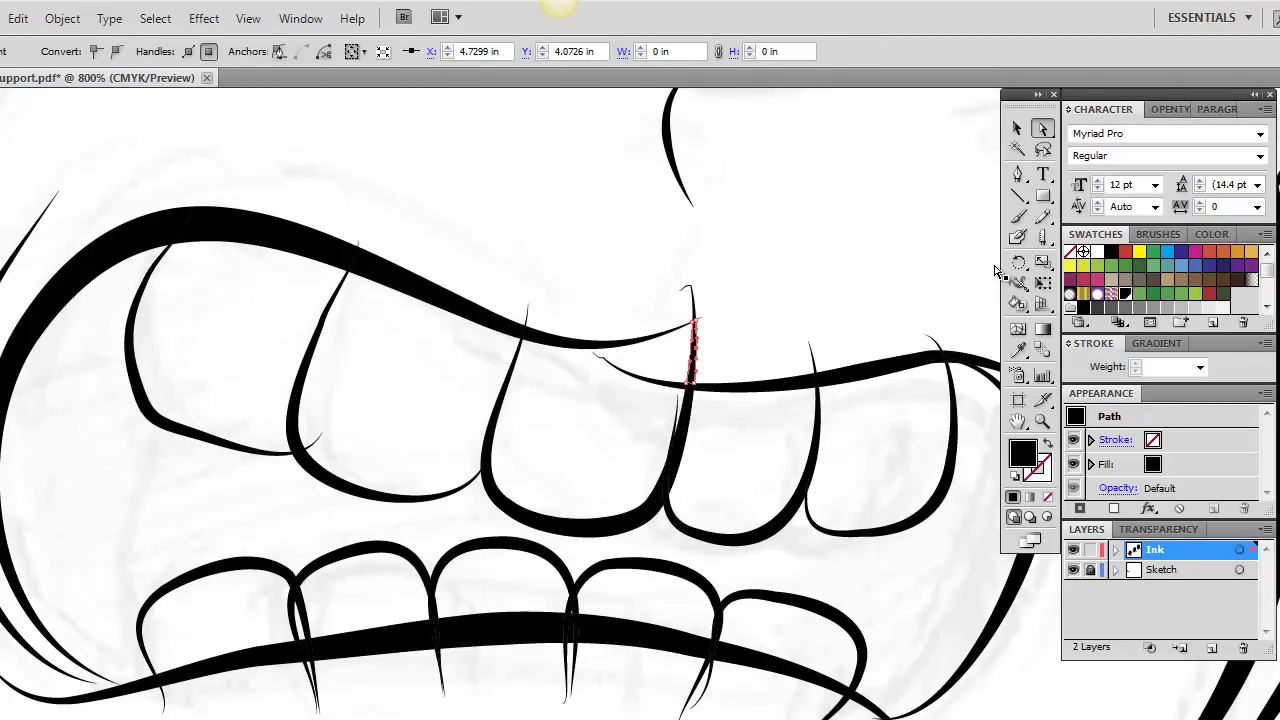
key(Delete)
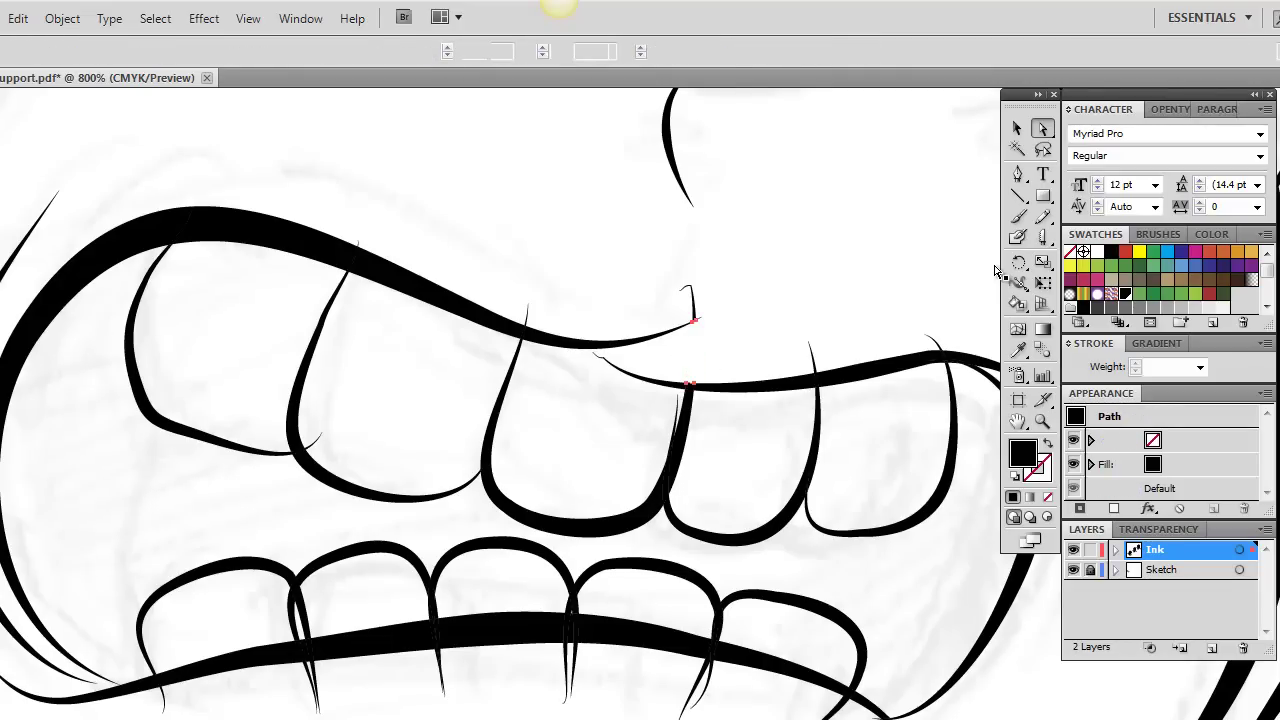
- Delete the leftover hooked stub above the upper lip and the overshooting line end above the fourth and fifth upper teeth
drag(667, 268, 827, 365)
key(Delete)
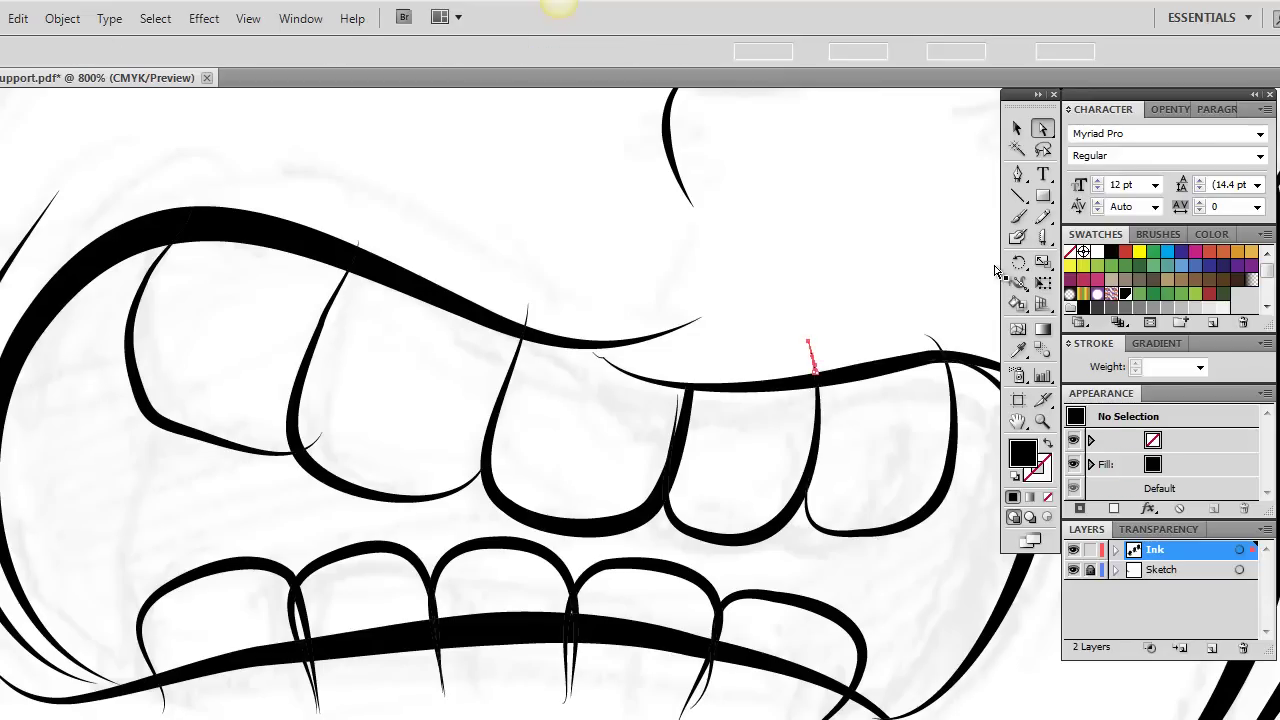
key(Delete)
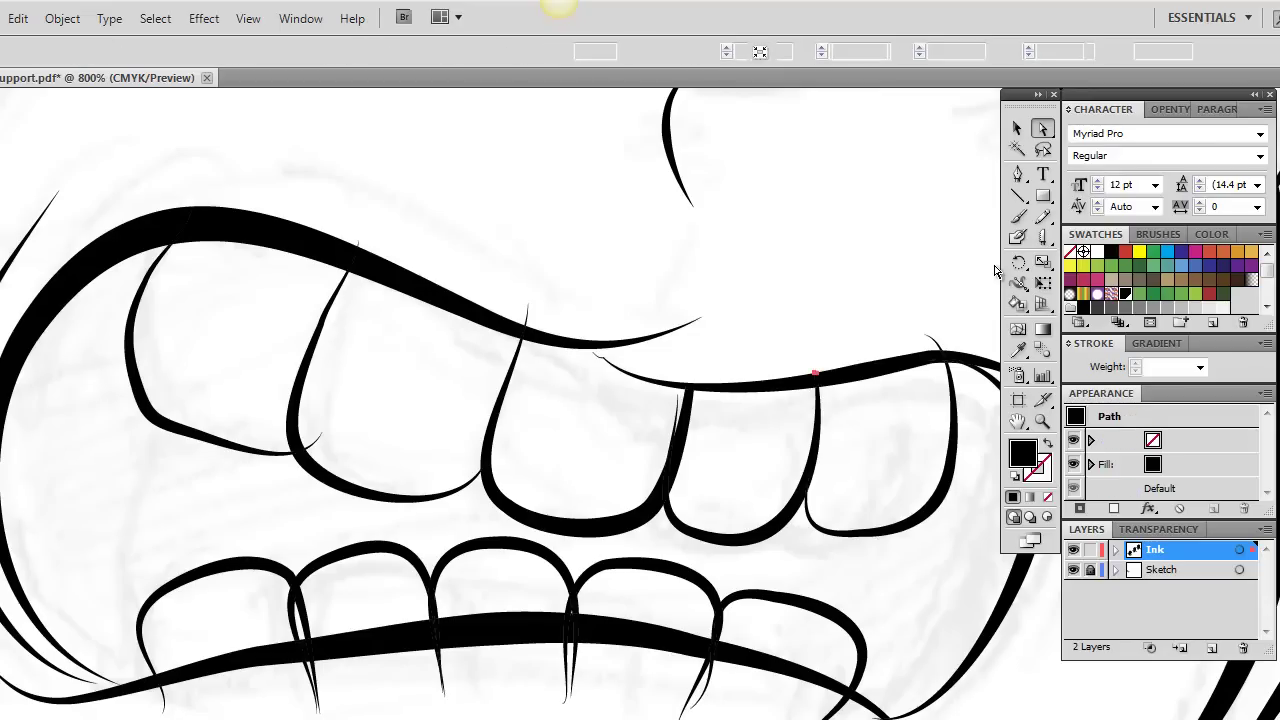
- Delete the overshooting line ends below the lower lip between the first and second lower teeth
key(ctrl+alt+[)
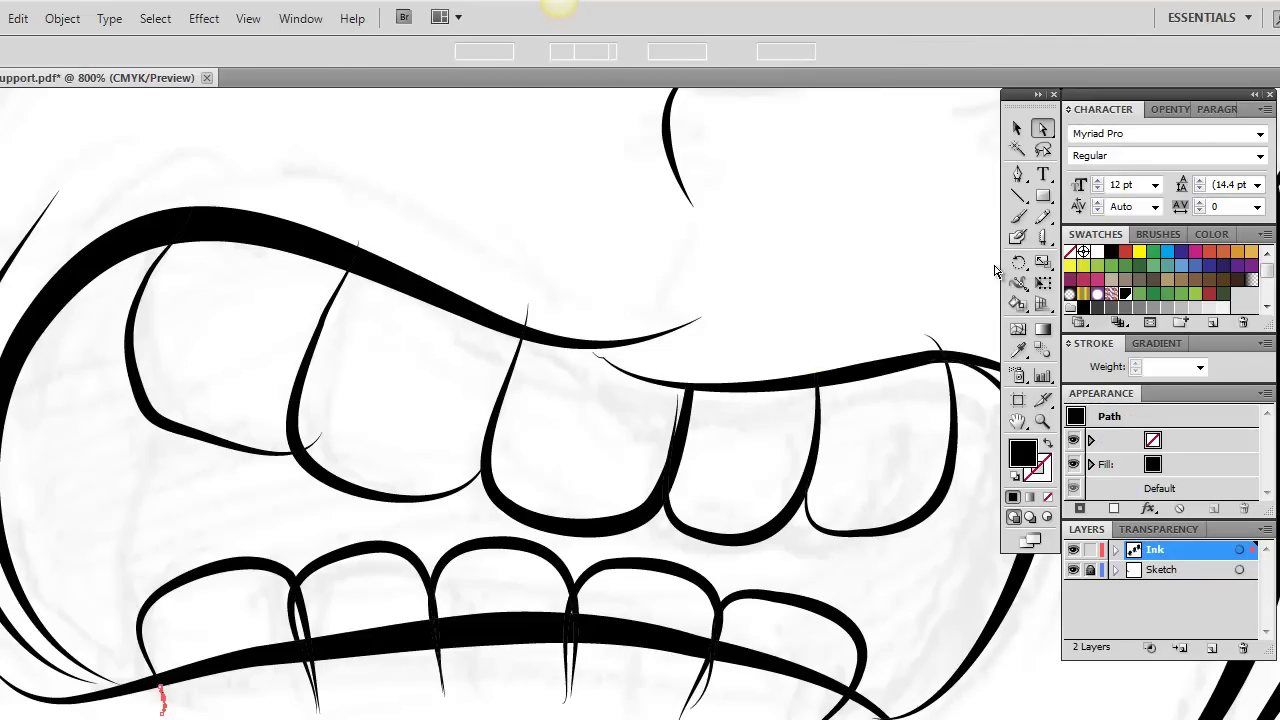
key(ctrl+alt+[)
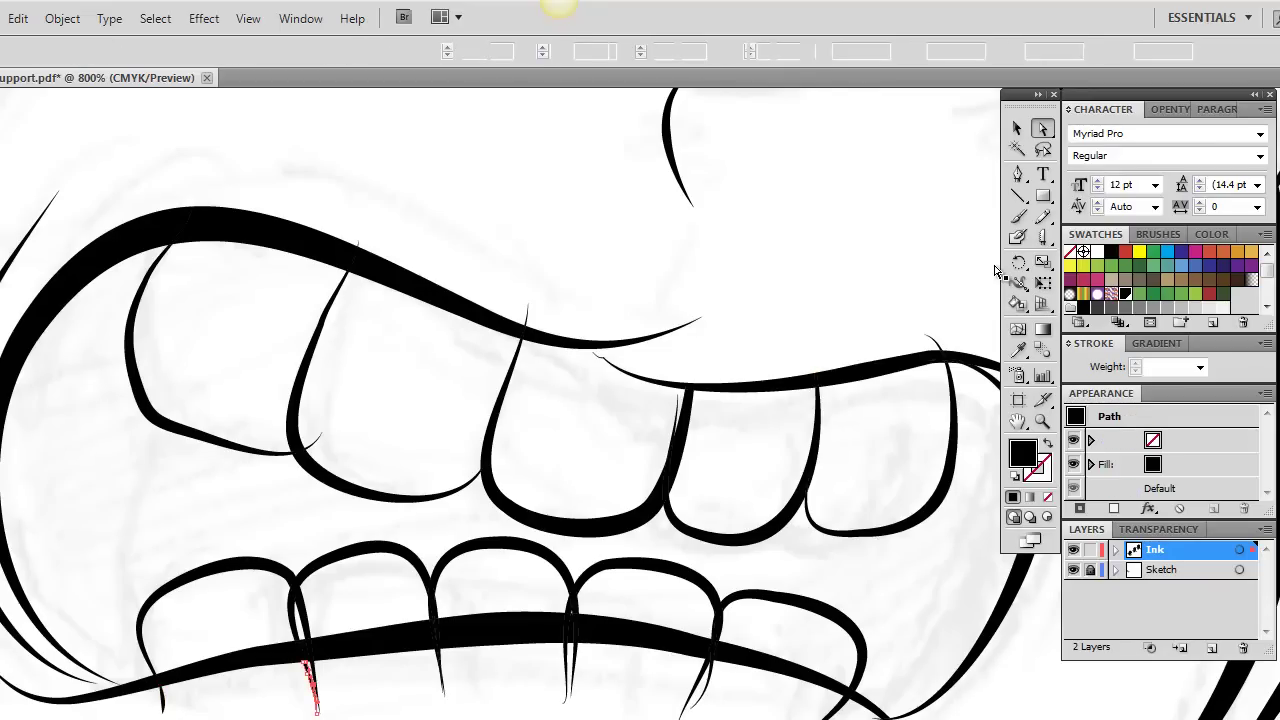
key(Delete)
key(ctrl+alt+[)
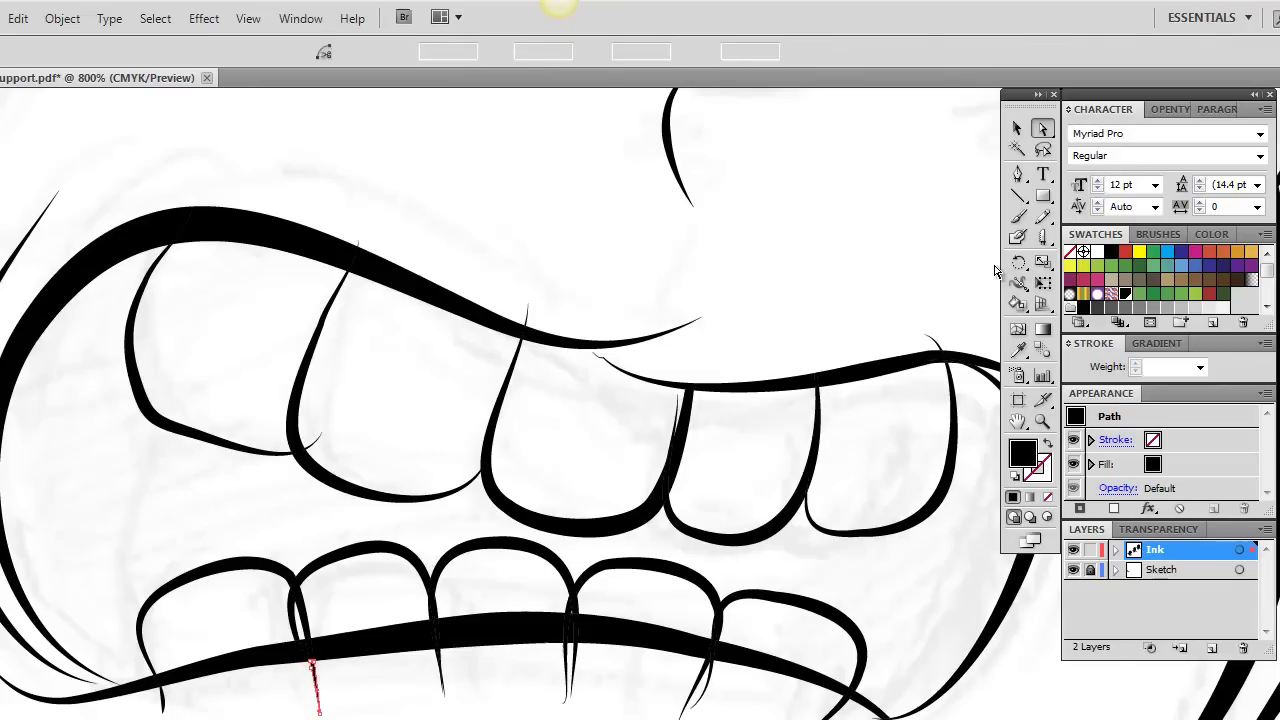
key(ctrl+alt+[)
- Delete the overshooting line ends below the lower lip on both sides of the fourth lower tooth
key(ctrl+alt+[)
key(ctrl+alt+[)
key(ctrl+alt+[)
key(ctrl+alt+[)
key(ctrl+alt+[)
key(ctrl+alt+[)
key(ctrl+alt+[)
key(ctrl+alt+[)
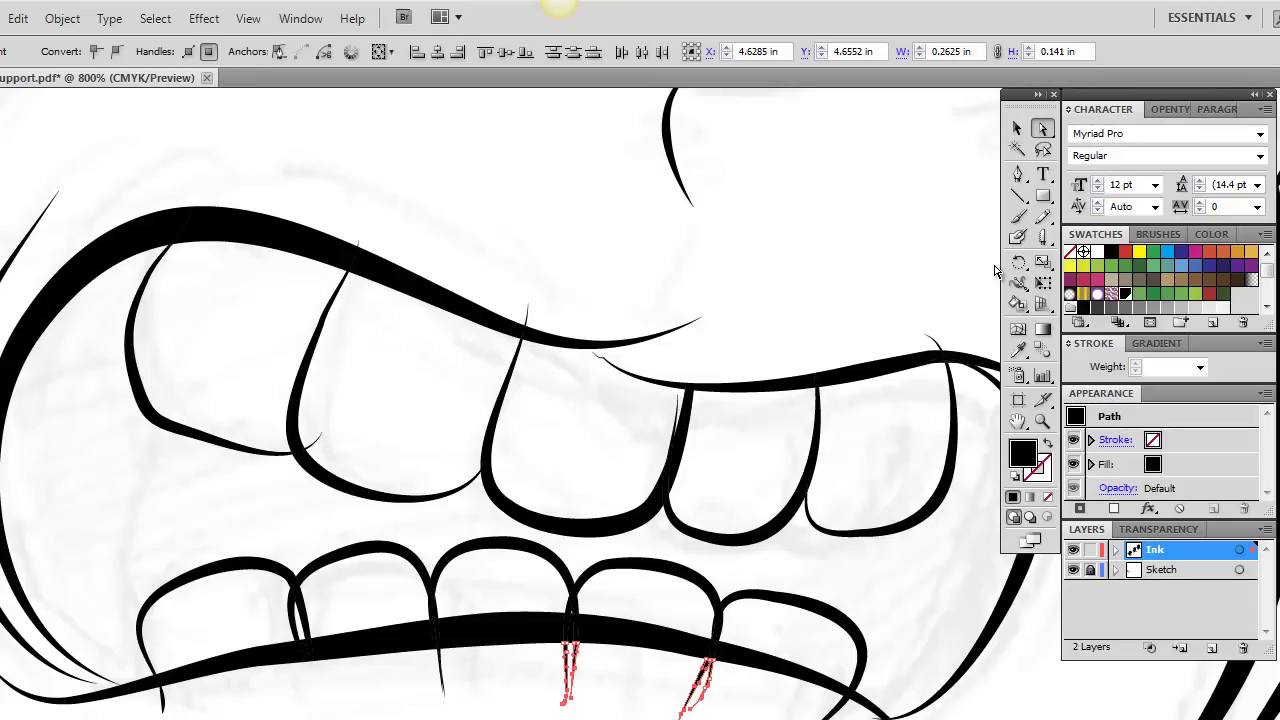
key(ctrl+alt+[)
key(ctrl+alt+[)
key(ctrl+alt+[)
key(ctrl+alt+[)
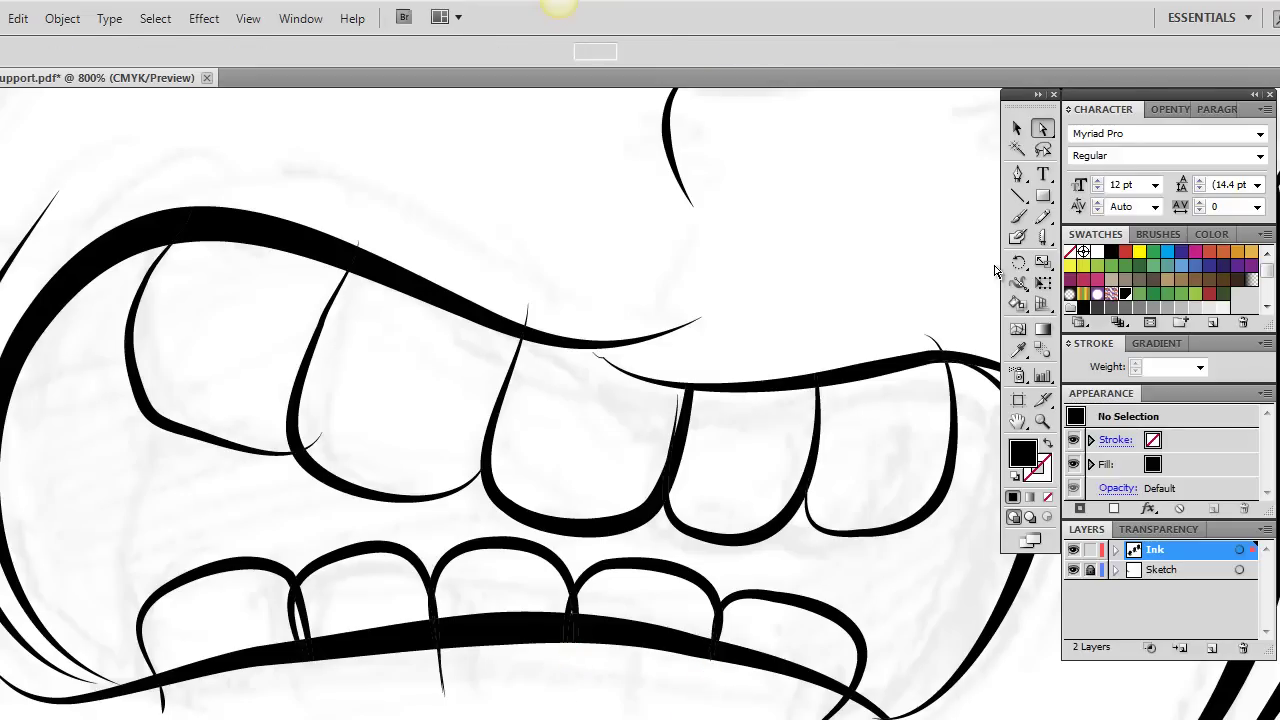
- Delete the overshooting line end below the lower lip at the outer edge of the fifth lower tooth
key(ctrl+alt+[)
key(ctrl+alt+[)
key(ctrl+alt+[)
key(ctrl+alt+[)
key(ctrl+alt+[)
key(ctrl+alt+[)
key(ctrl+alt+[)
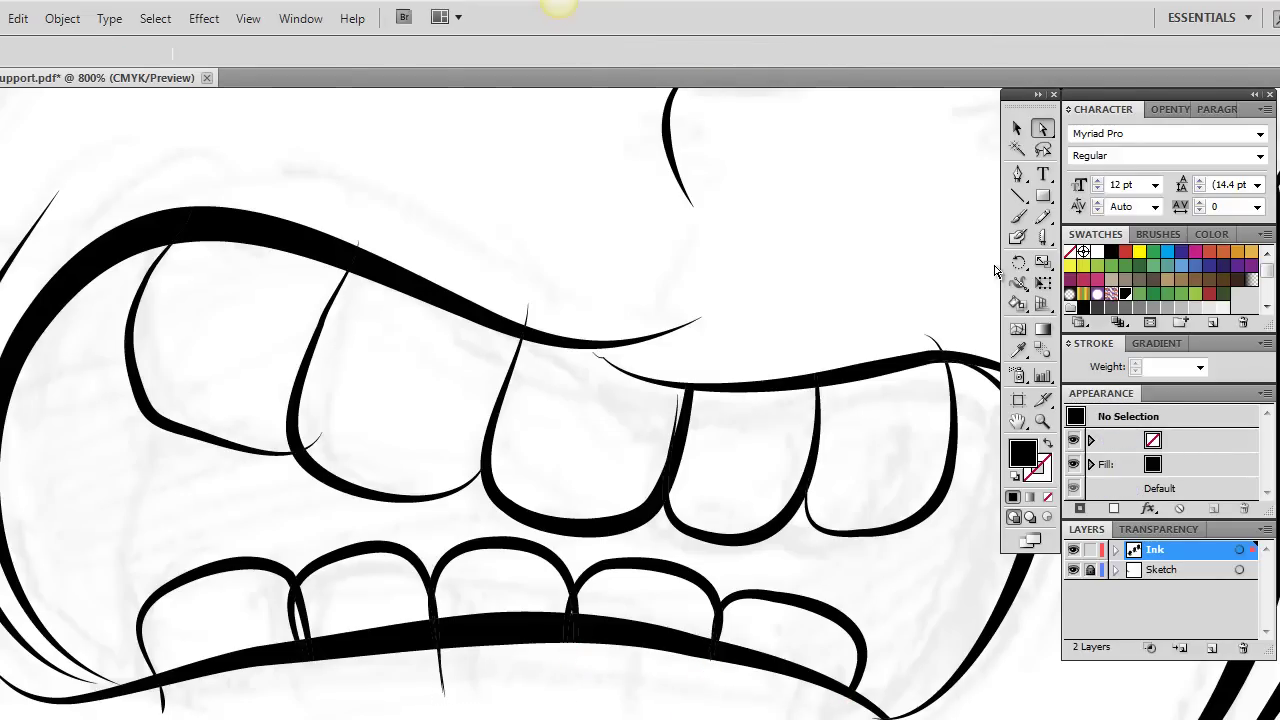
- Delete the overshooting line ends below the lower lip at the first lower tooth's outer edge and between the second and third teeth
key(ctrl+alt+[)
key(ctrl+alt+[)
key(ctrl+alt+[)
key(ctrl+alt+[)
key(ctrl+alt+[)
key(ctrl+alt+[)
key(ctrl+alt+[)
key(ctrl+alt+[)
key(ctrl+alt+[)
key(ctrl+alt+[)
key(ctrl+alt+[)
key(ctrl+alt+[)
key(ctrl+alt+[)
key(ctrl+alt+[)
key(ctrl+alt+[)
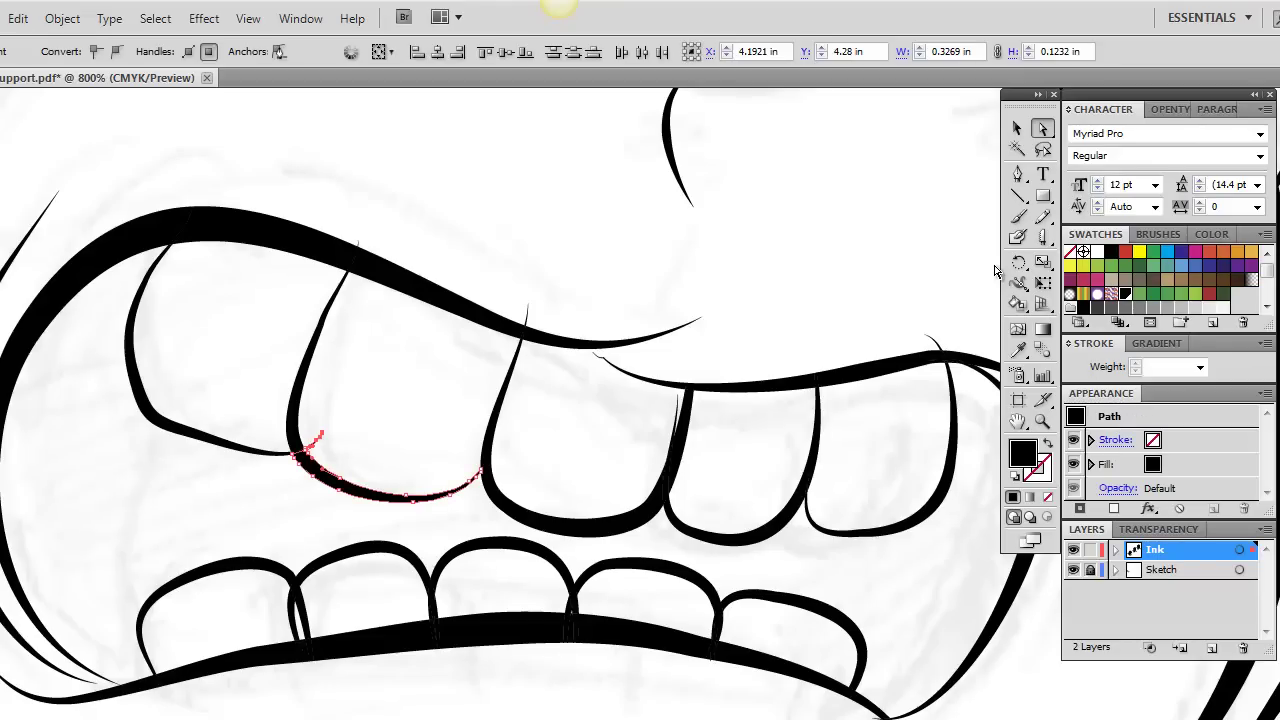
- Delete the stub above the upper lip at the third upper tooth and the overshoot inside the second upper tooth's lower corner
key(ctrl+alt+[)
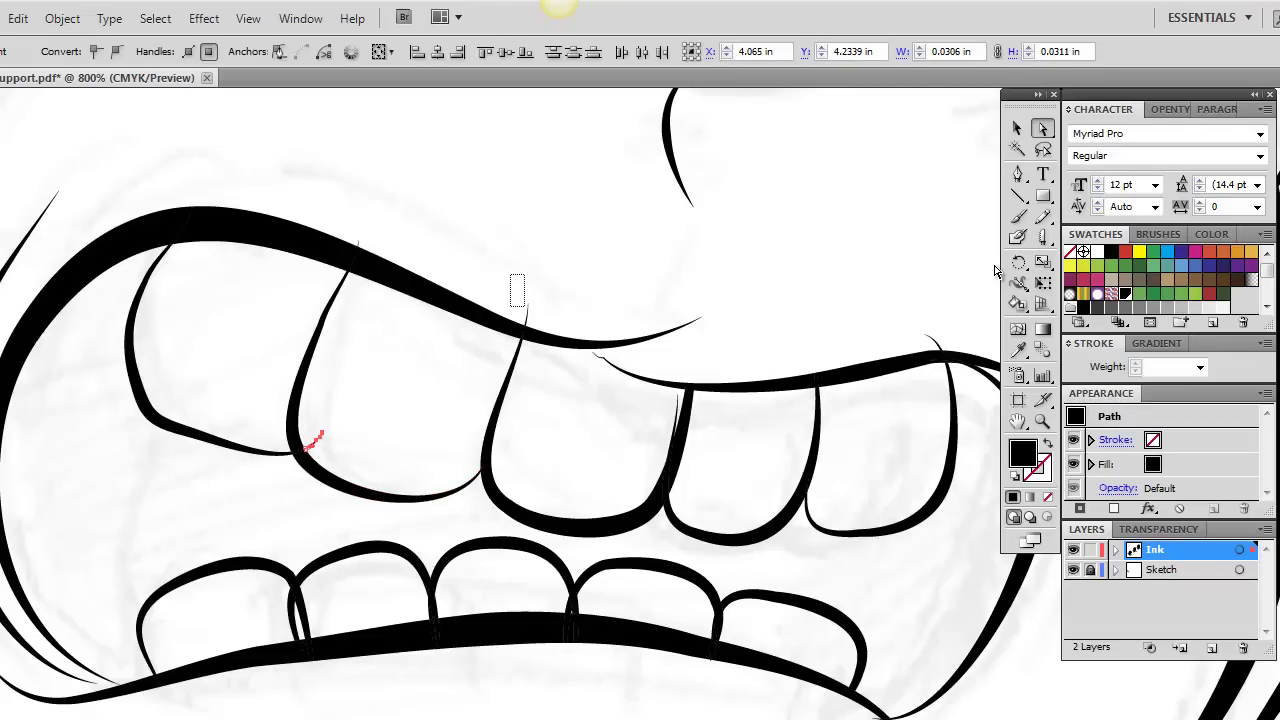
key(ctrl+alt+[)
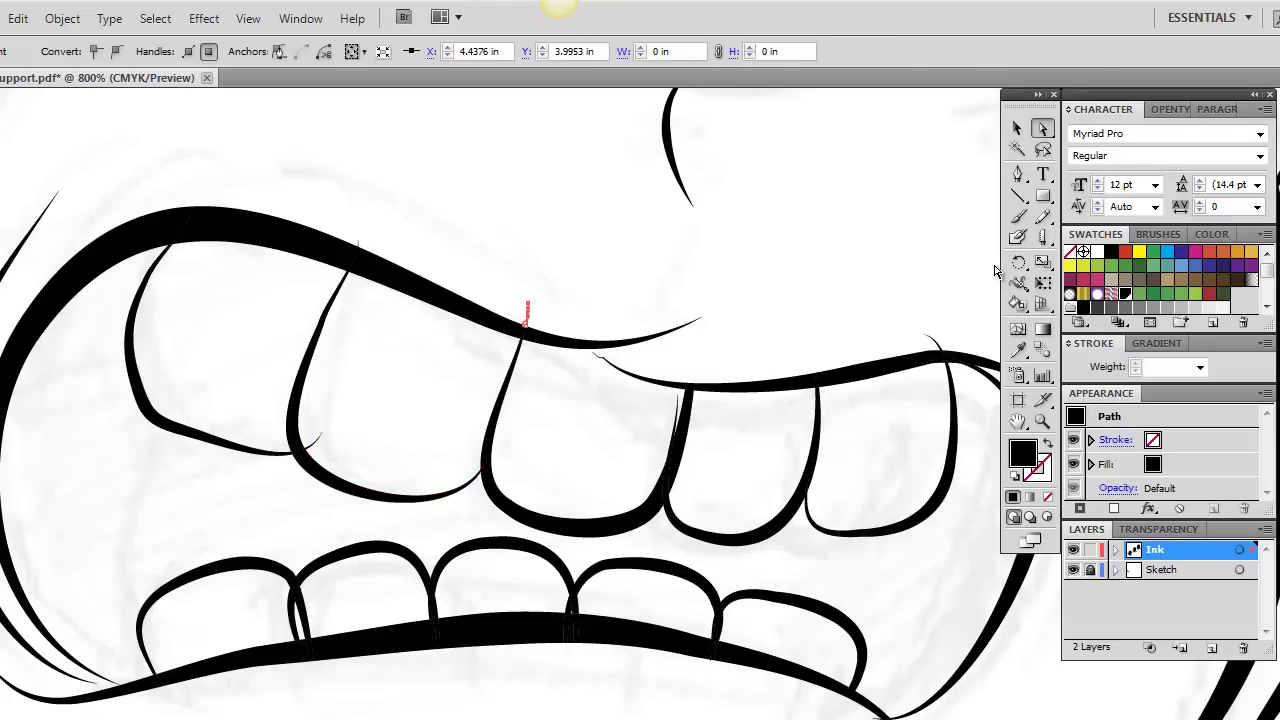
key(ctrl+shift+z)
key(ctrl+shift+z)
key(ctrl+shift+z)
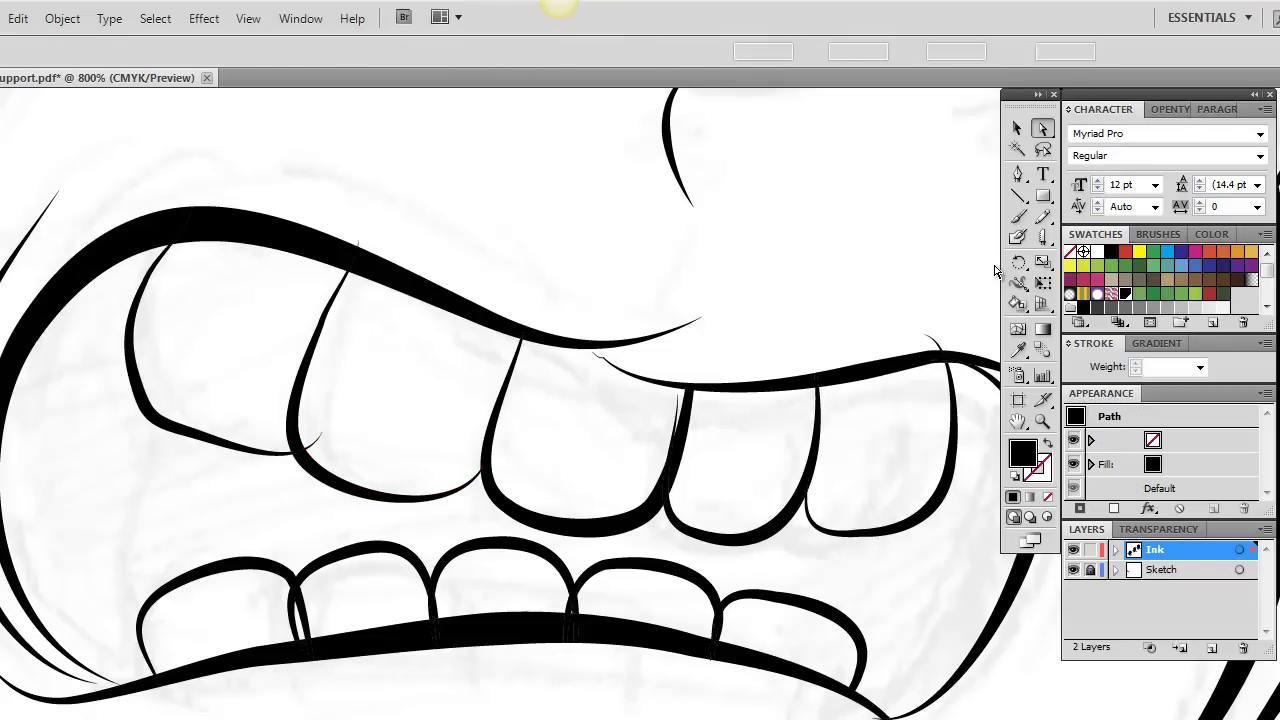
key(ctrl+shift+z)
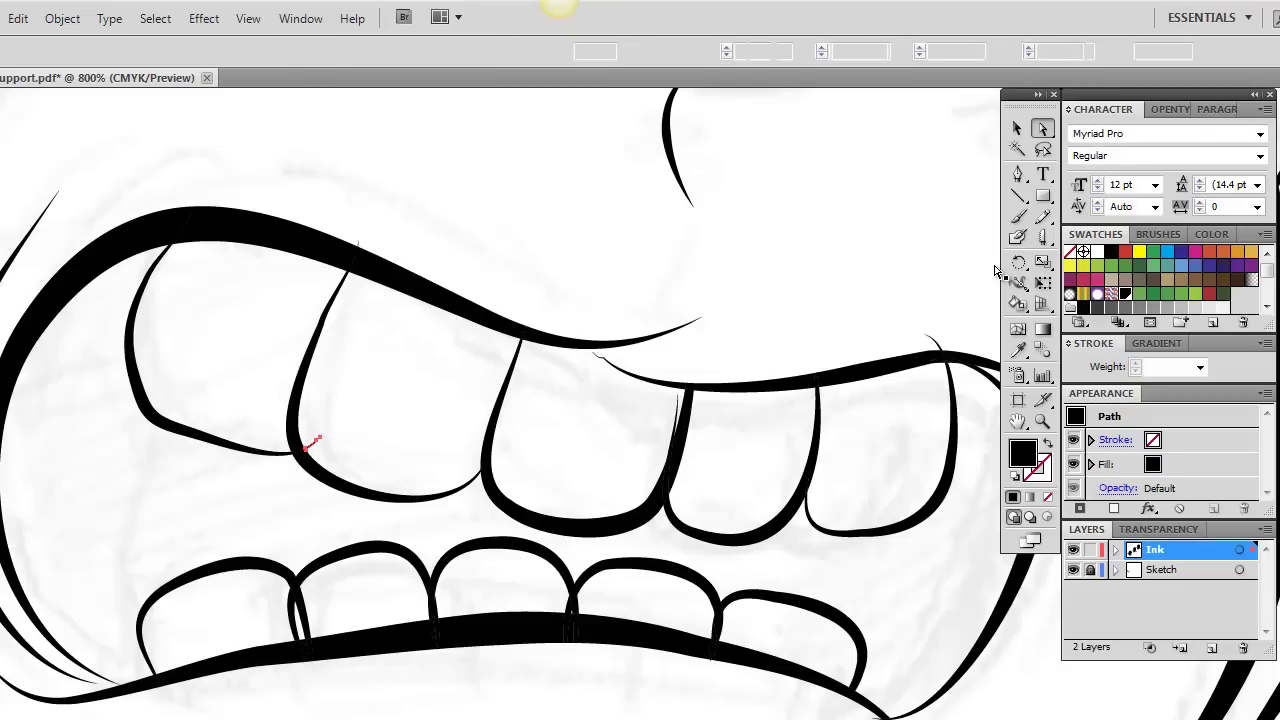
key(Delete)
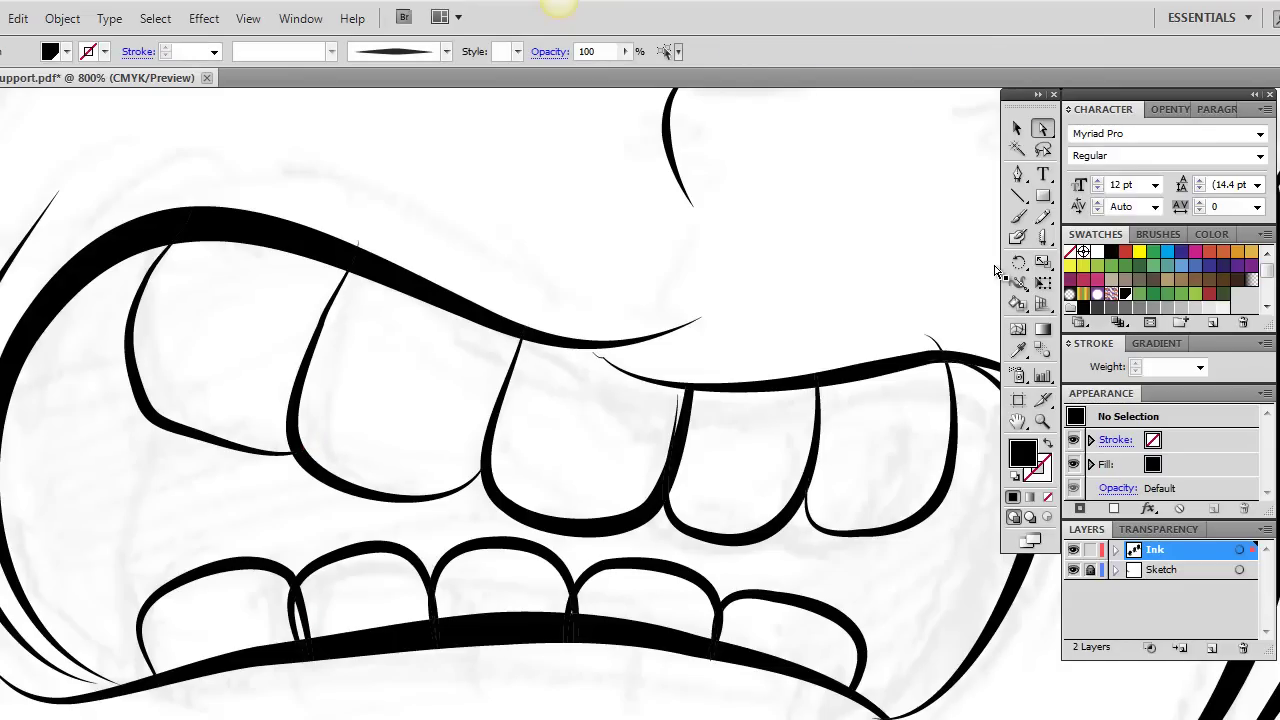
- Delete the doubled line between the first and second lower teeth and the stub above the upper lip at the last upper tooth
key(ctrl+alt+])
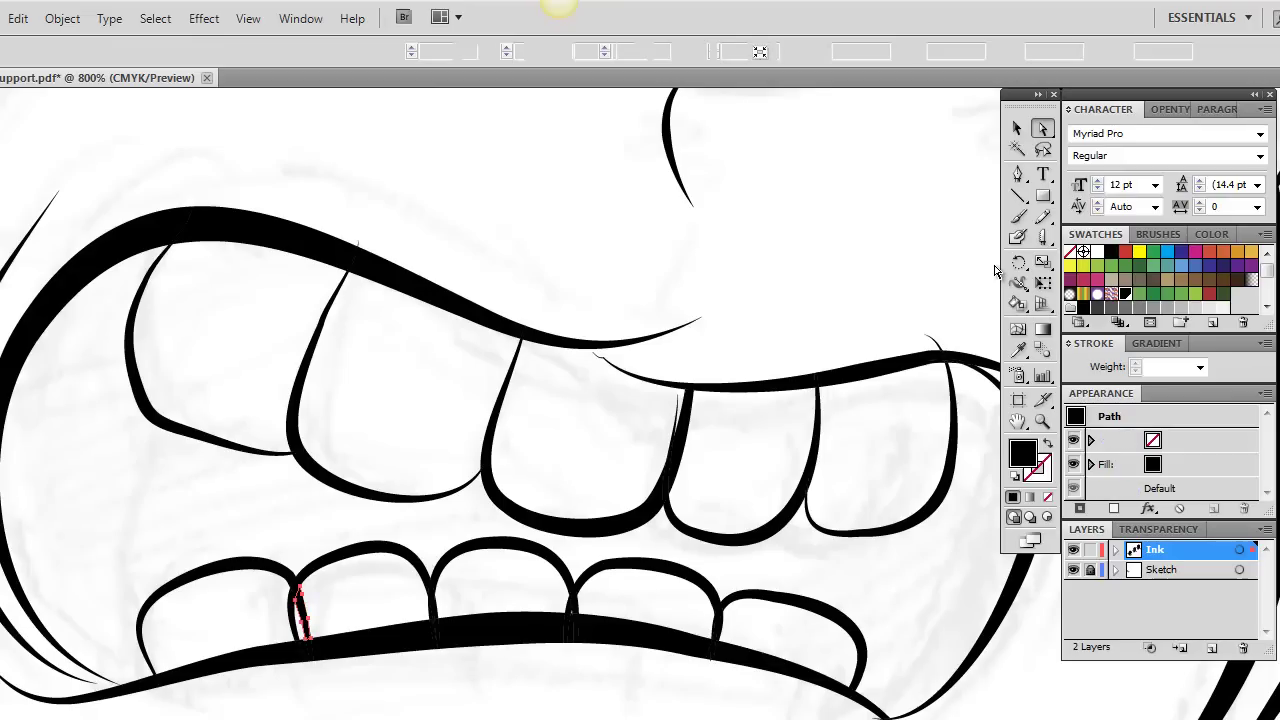
key(Delete)
key(space)
drag(994, 265, 670, 535)
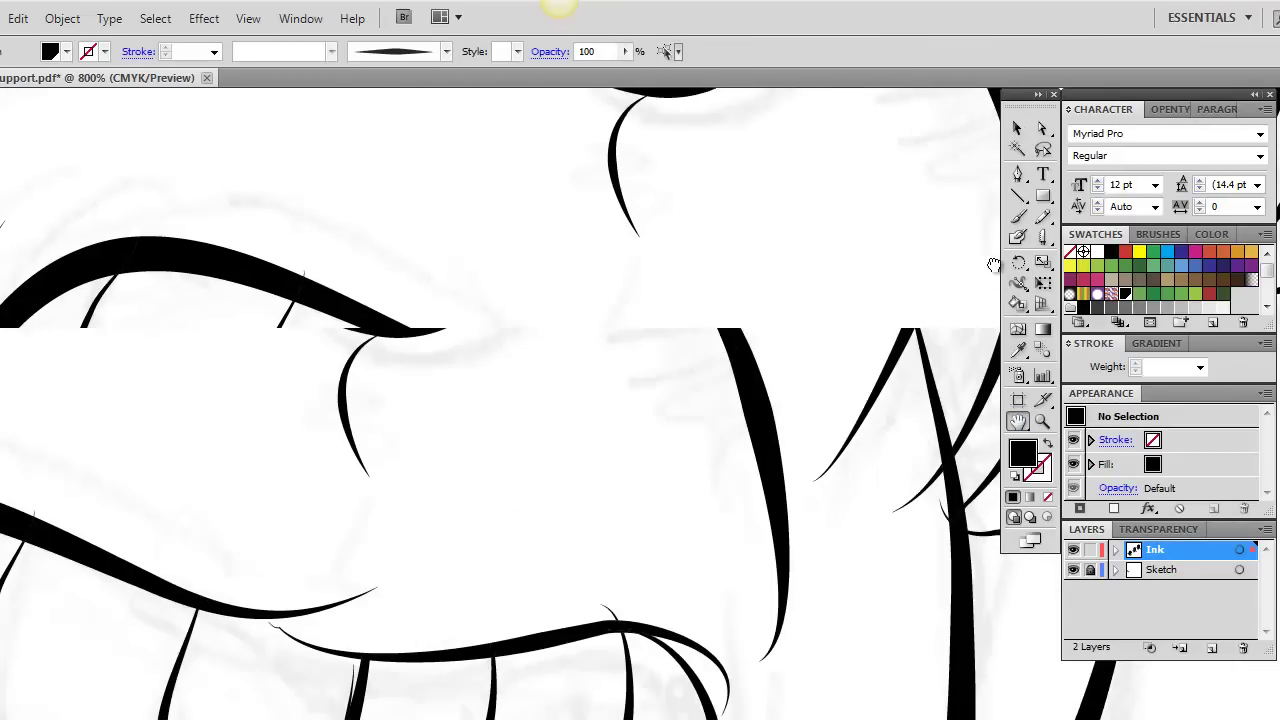
key(a)
drag(584, 575, 629, 615)
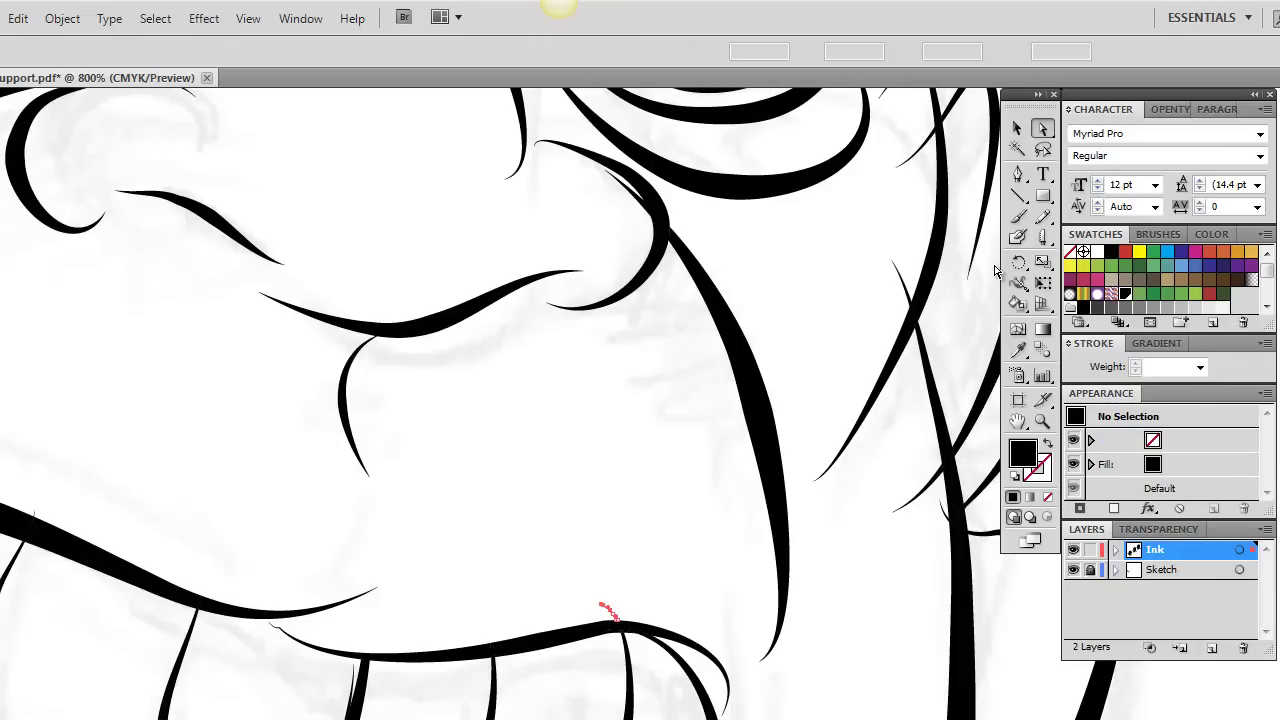
- Delete the stray line ends inside the face beside the right eye's outer corner and the overshoots along the face edge below
scroll(995, 270, up, 5)
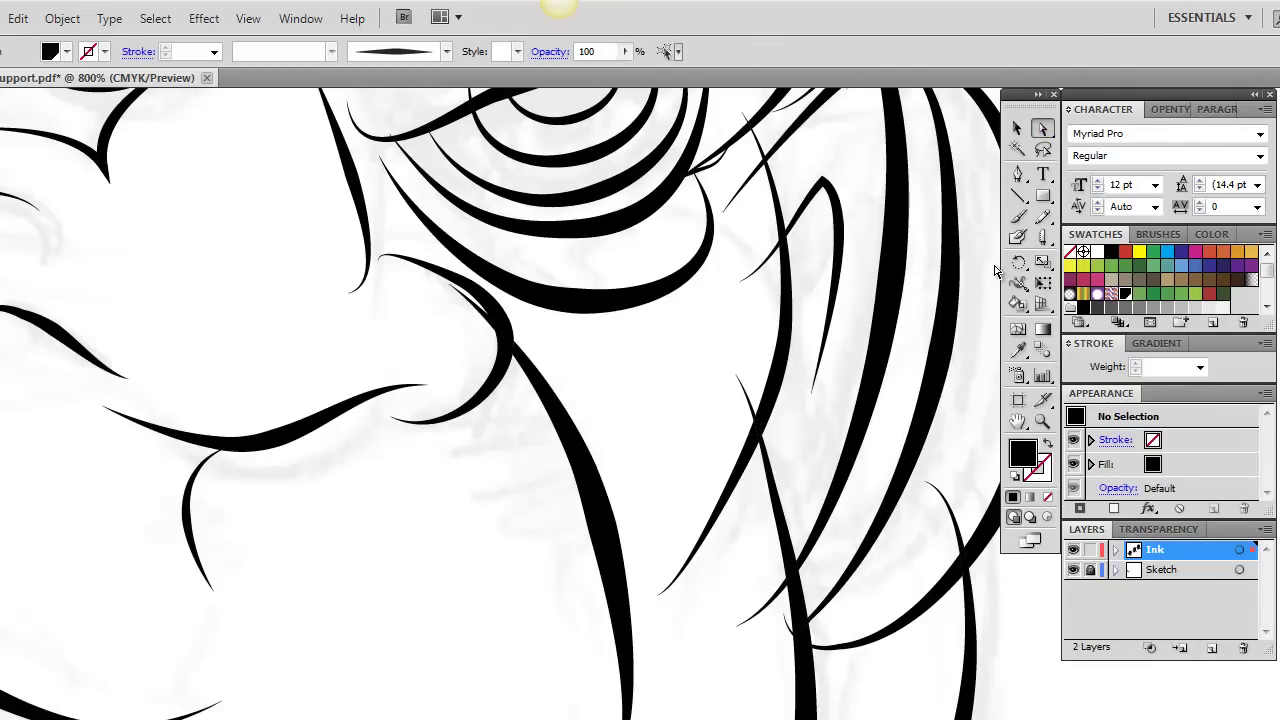
drag(748, 225, 740, 190)
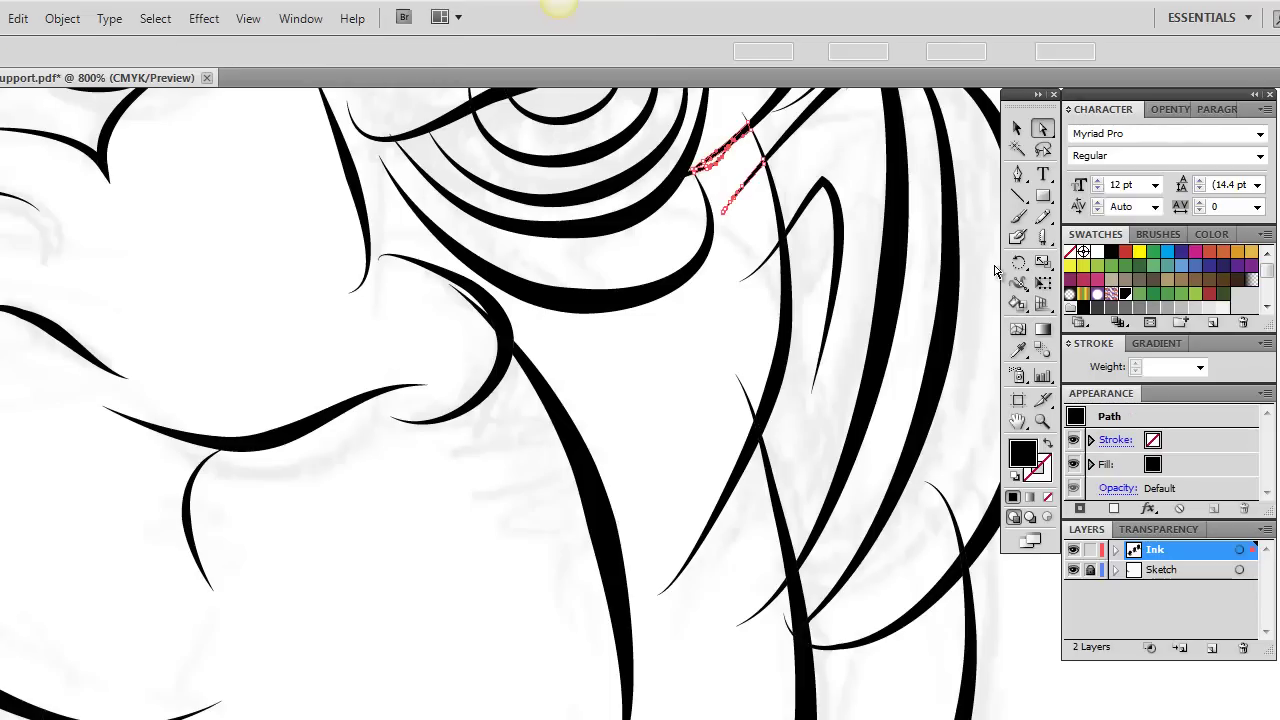
key(Delete)
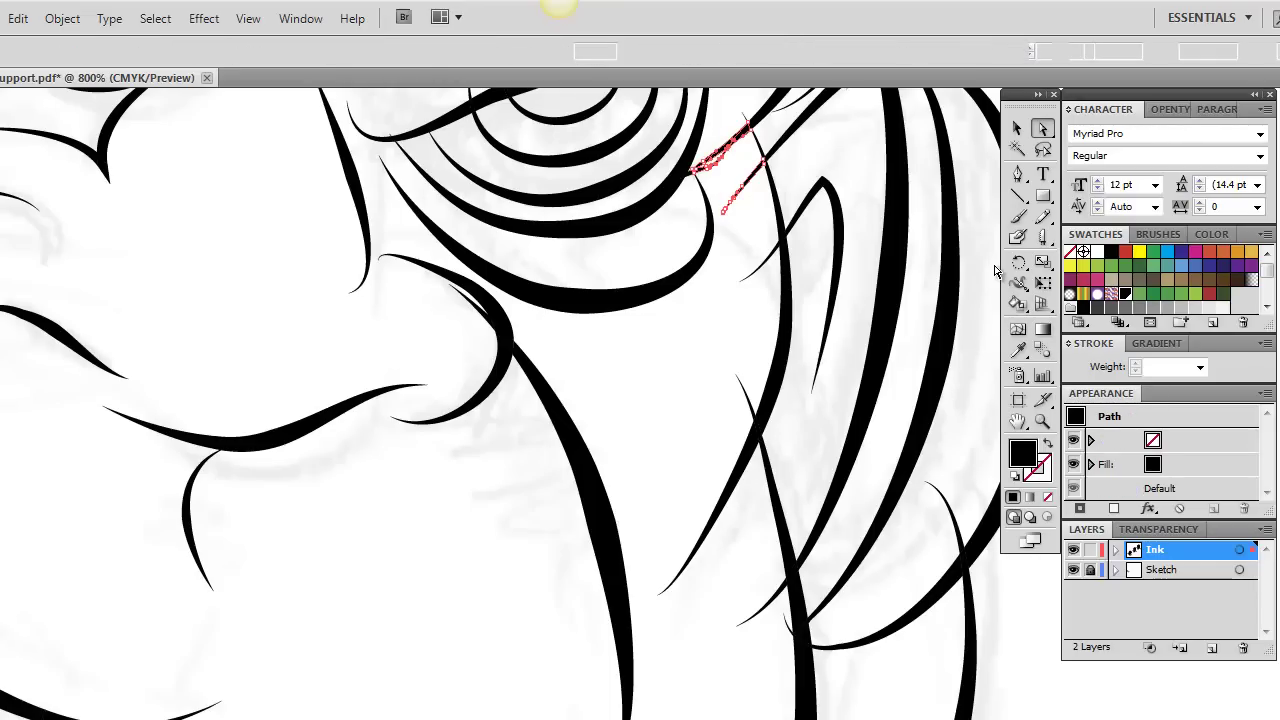
mouse_move(744, 230)
mouse_down()
mouse_move(767, 313)
mouse_move(751, 405)
mouse_up()
key(Delete)
key(Delete)
key(ctrl+z)
key(ctrl+z)
key(ctrl+z)
key(ctrl+z)
key(ctrl+z)
key(ctrl+z)
key(ctrl+z)
key(ctrl+z)
key(ctrl+z)
key(ctrl+z)
- Delete the inner ends of the left eye's pupil and iris rings that overshoot the upper eyelid line
key(h)
drag(368, 133, 814, 336)
scroll(993, 265, up, 4)
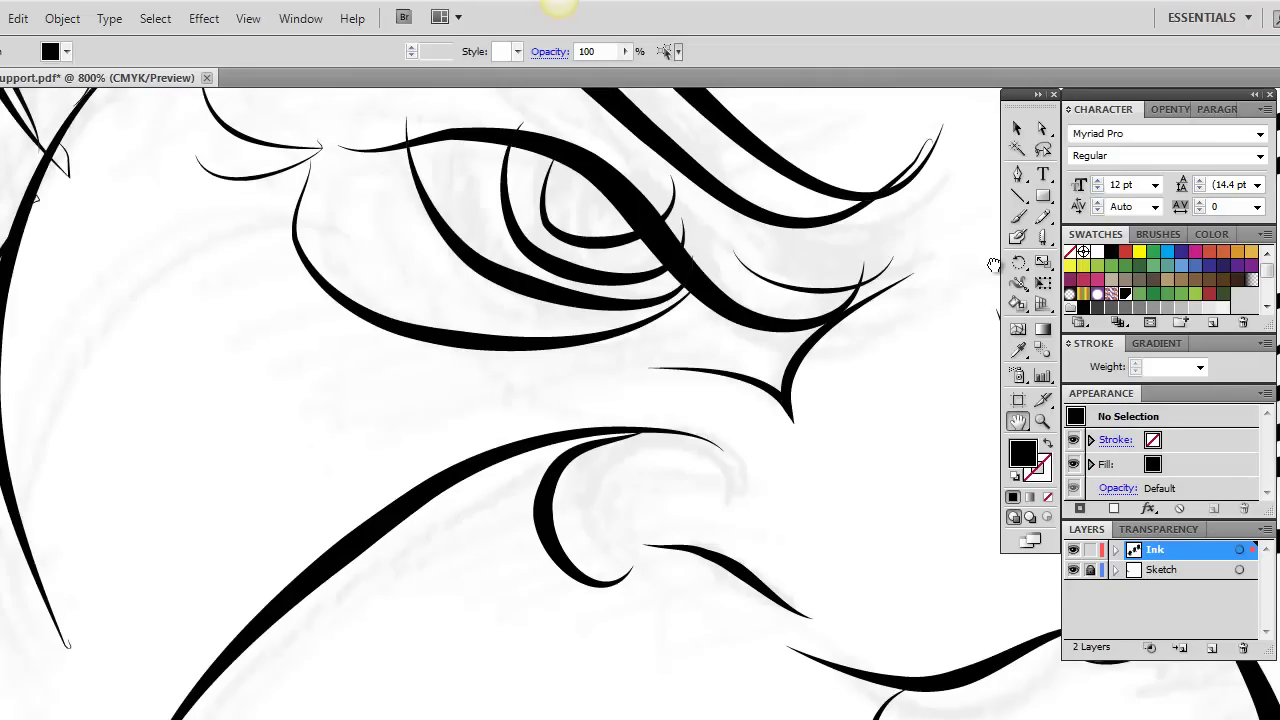
scroll(993, 265, up, 2)
scroll(993, 265, right, 3)
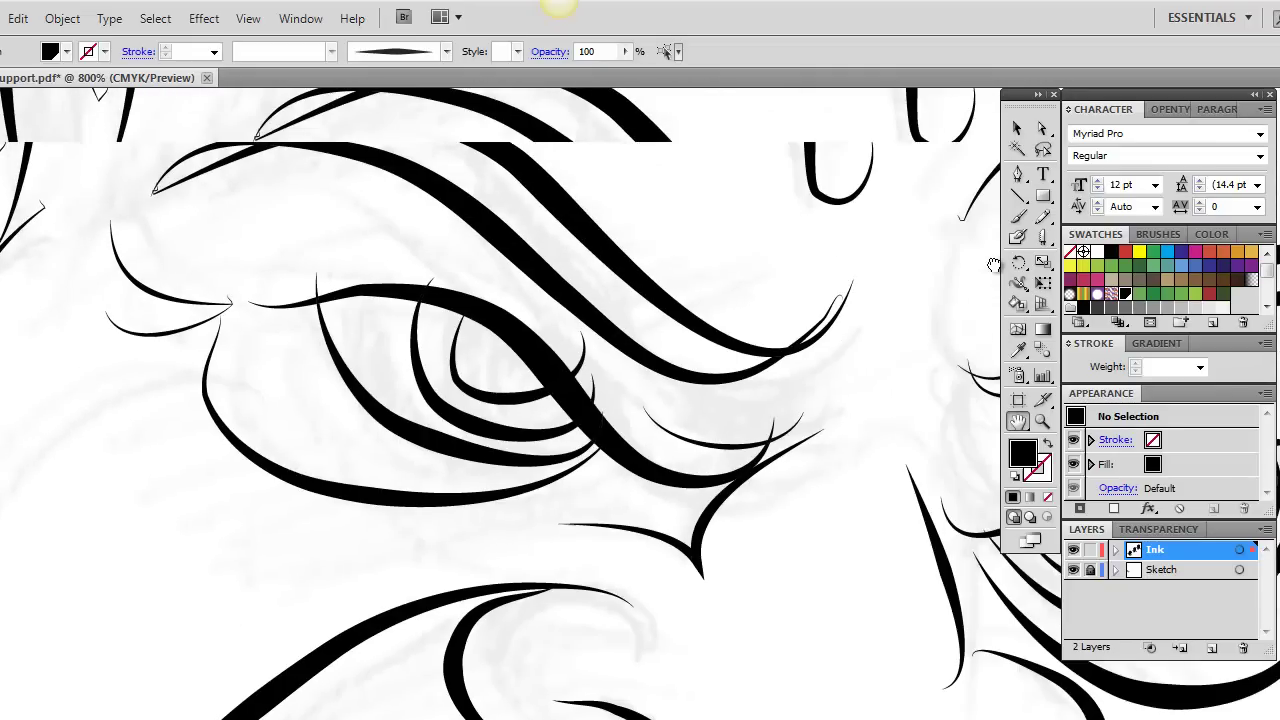
key(a)
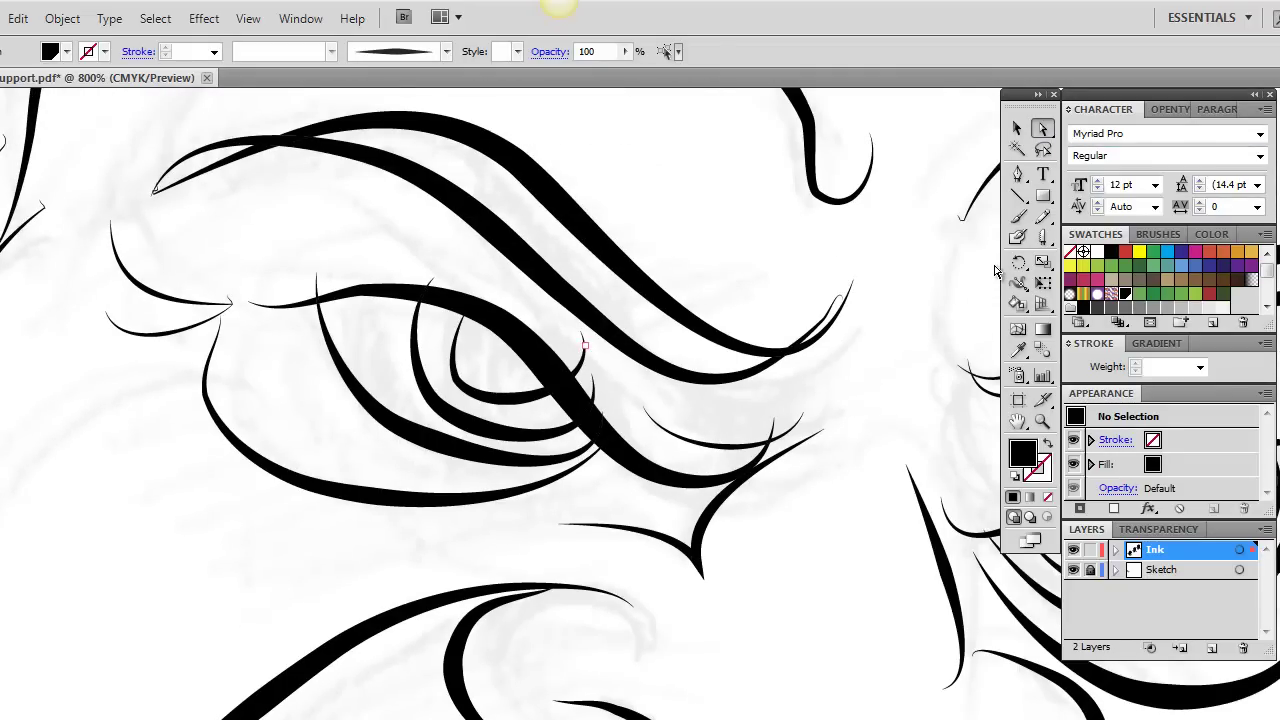
drag(575, 341, 597, 372)
key(Delete)
key(Delete)
click(593, 388)
key(Delete)
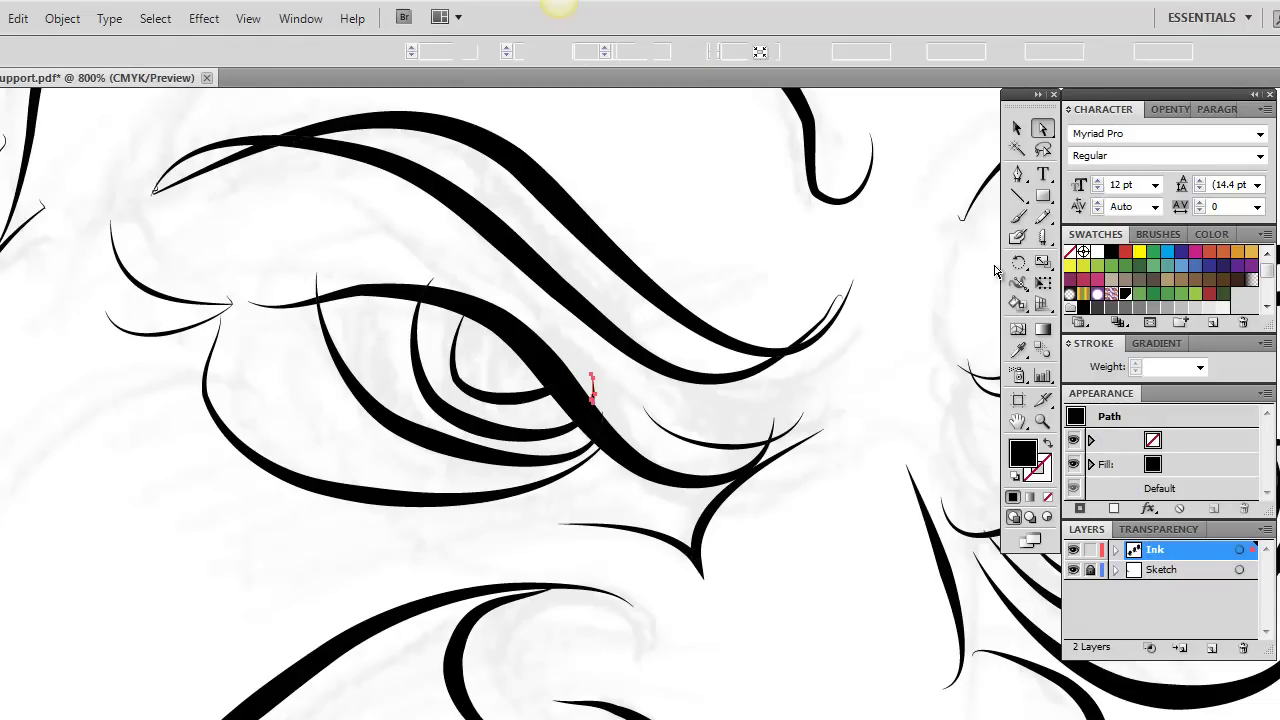
key(Delete)
- Delete the outer ends of the left eye's iris ring and eyeball line that stick out above the upper eyelid
click(430, 283)
key(Delete)
key(Delete)
click(317, 285)
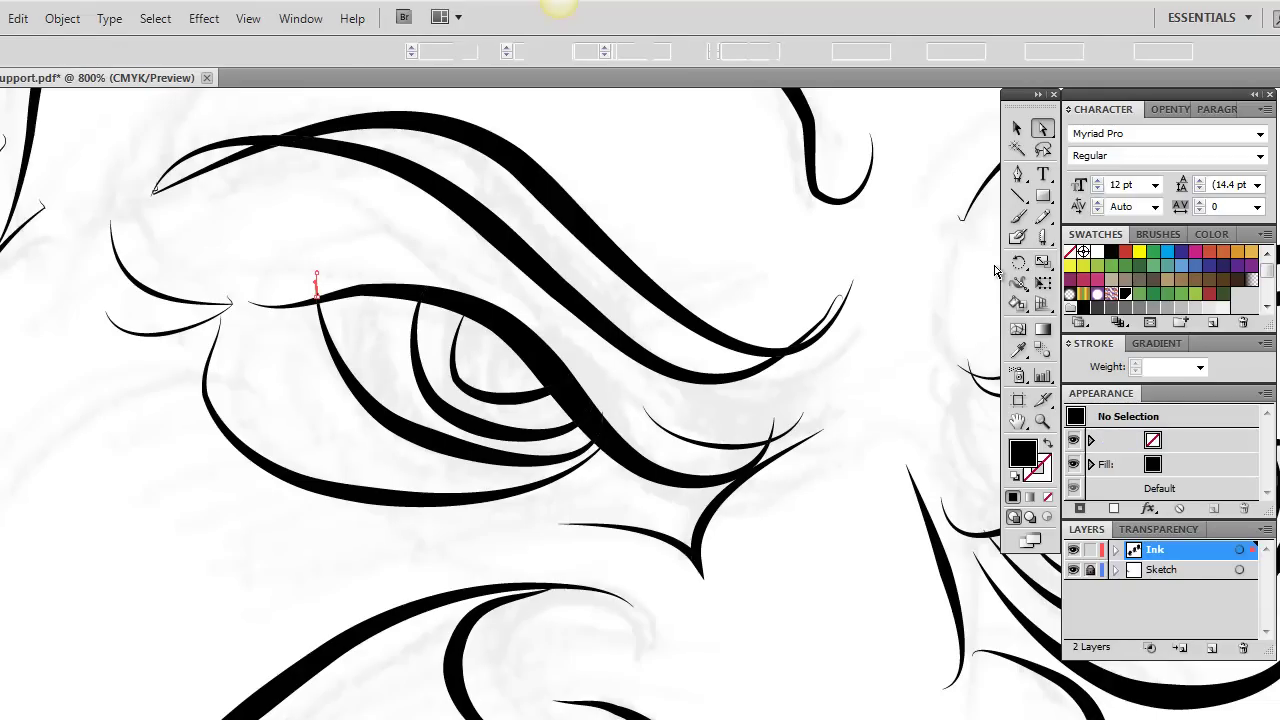
key(Delete)
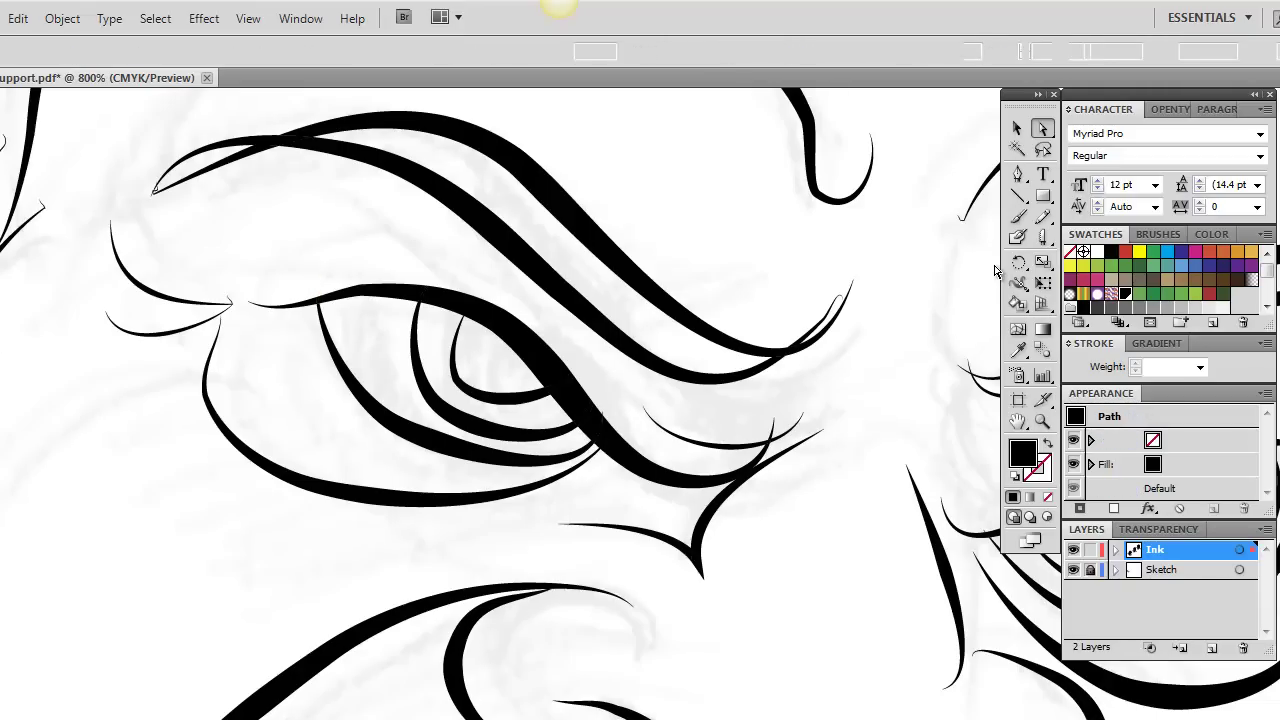
- Delete the ring ends overshooting the right eye's upper eyelid and the doubled line end at the inner end of the left brow fold
key(space)
drag(994, 267, 616, 398)
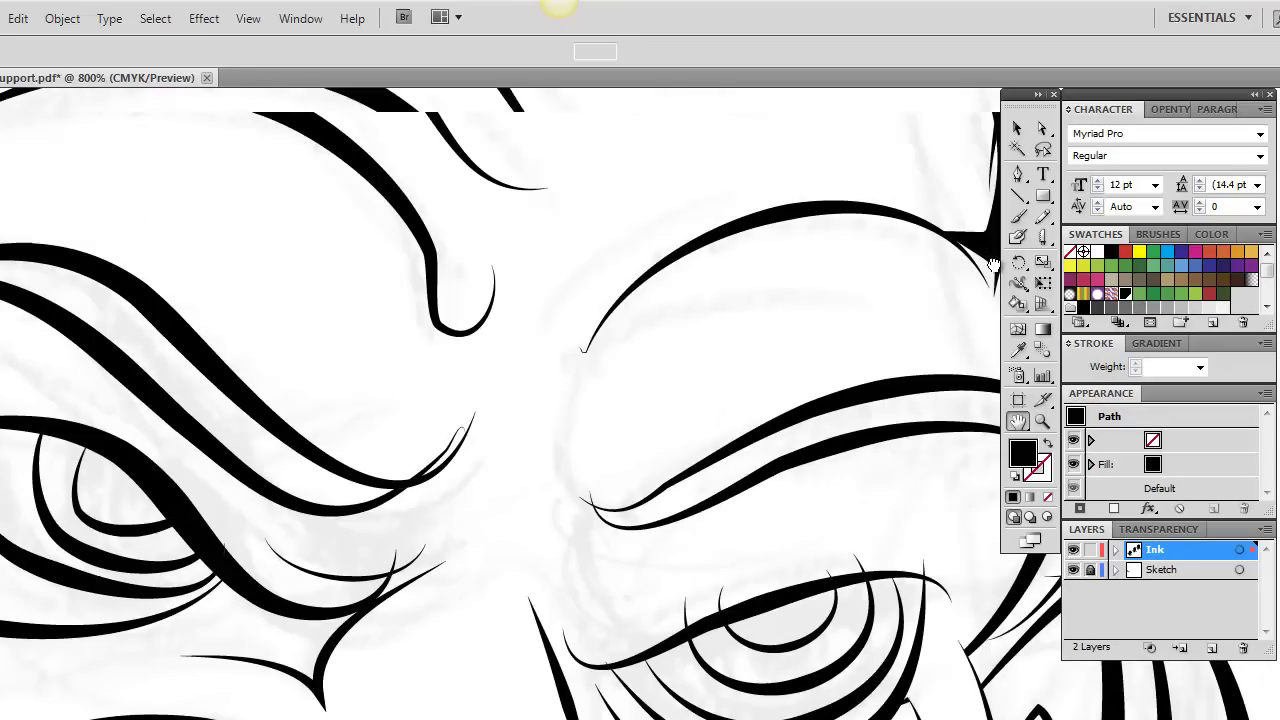
key(a)
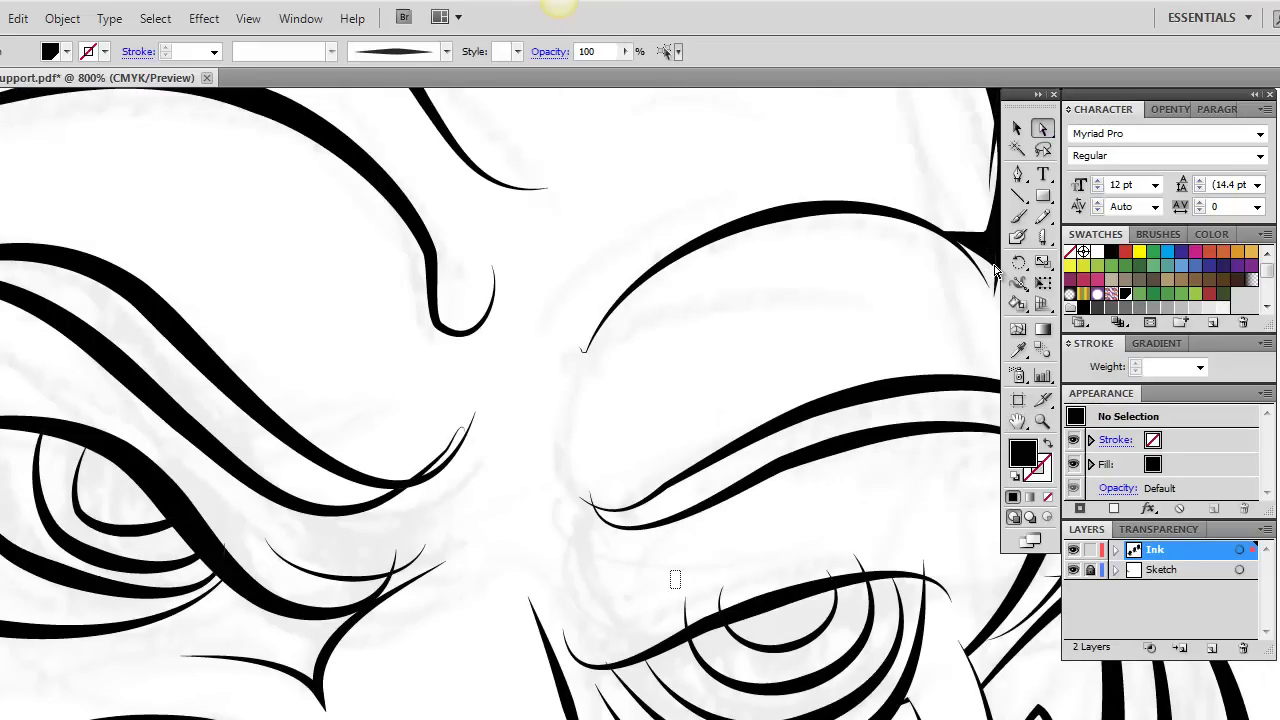
drag(670, 570, 732, 600)
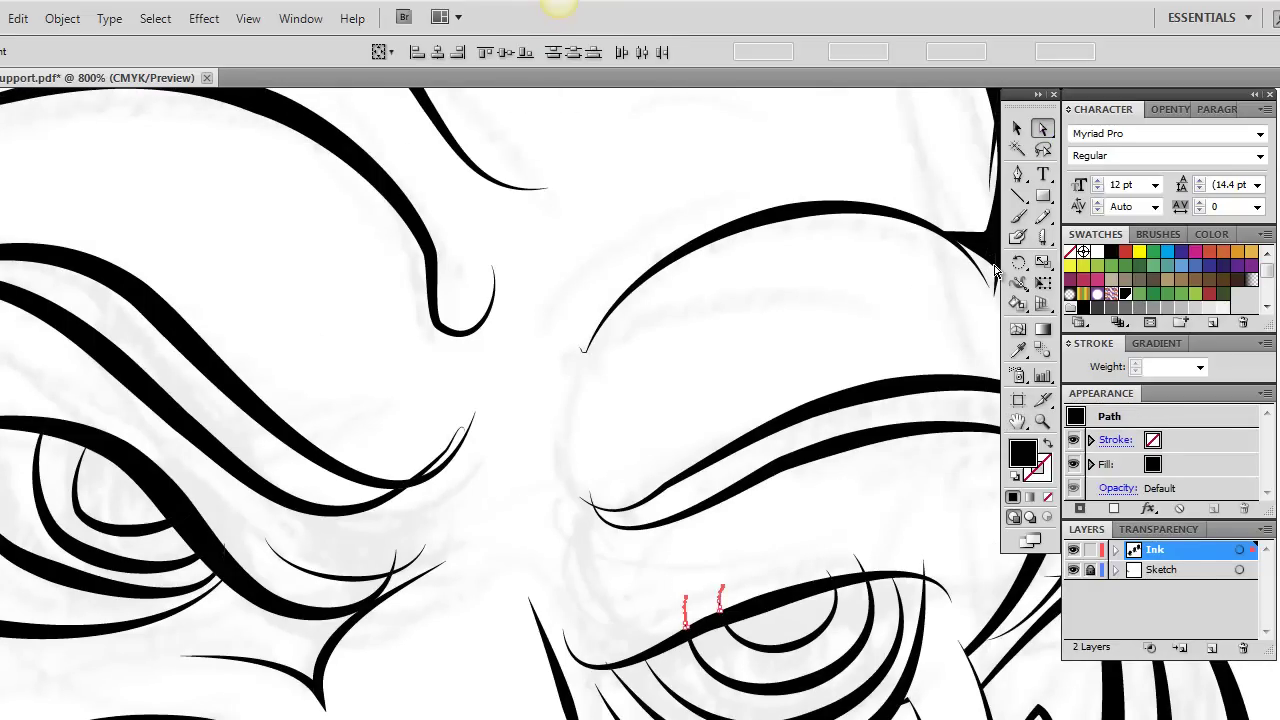
key(Delete)
mouse_move(811, 533)
mouse_down()
mouse_move(870, 570)
mouse_move(949, 570)
mouse_up()
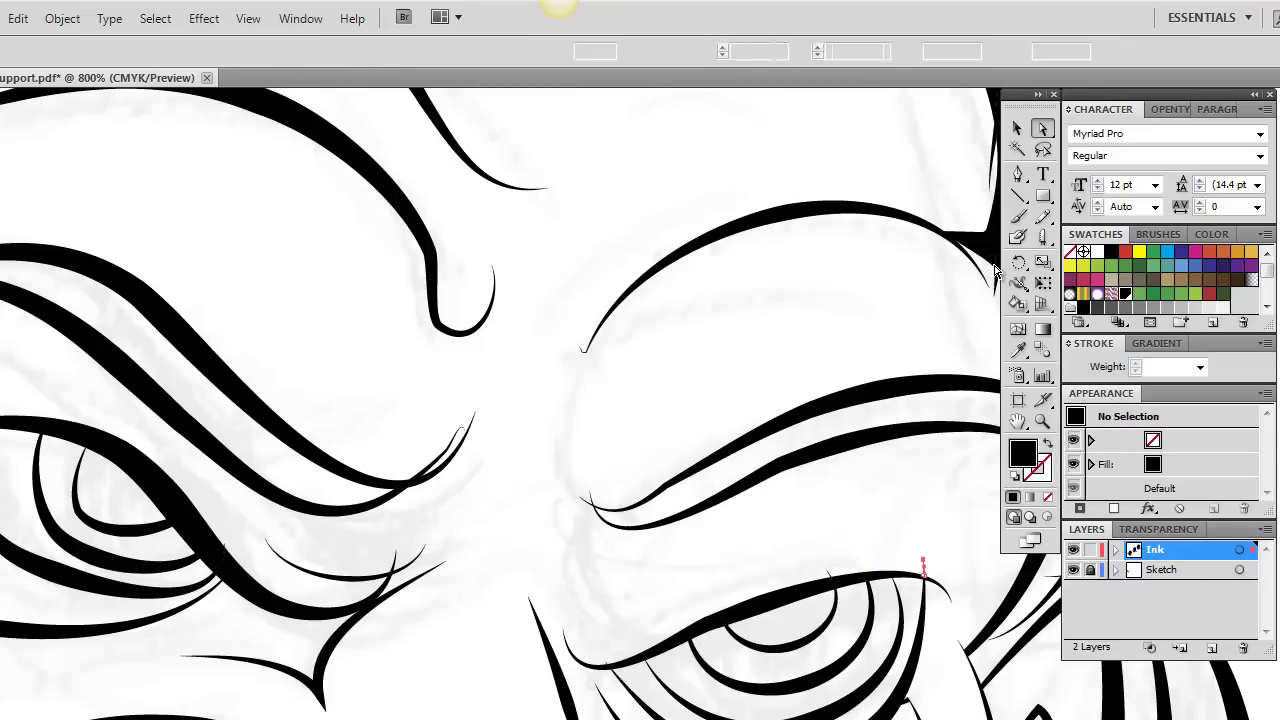
click(452, 441)
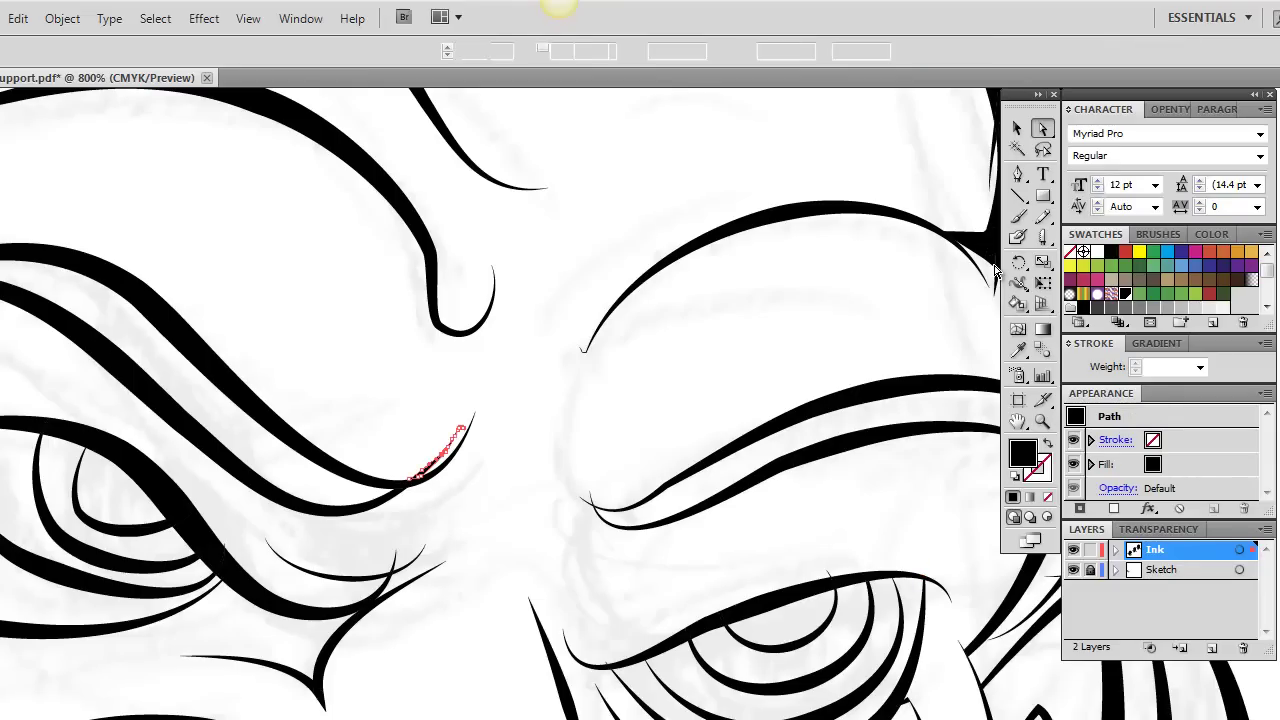
click(996, 274)
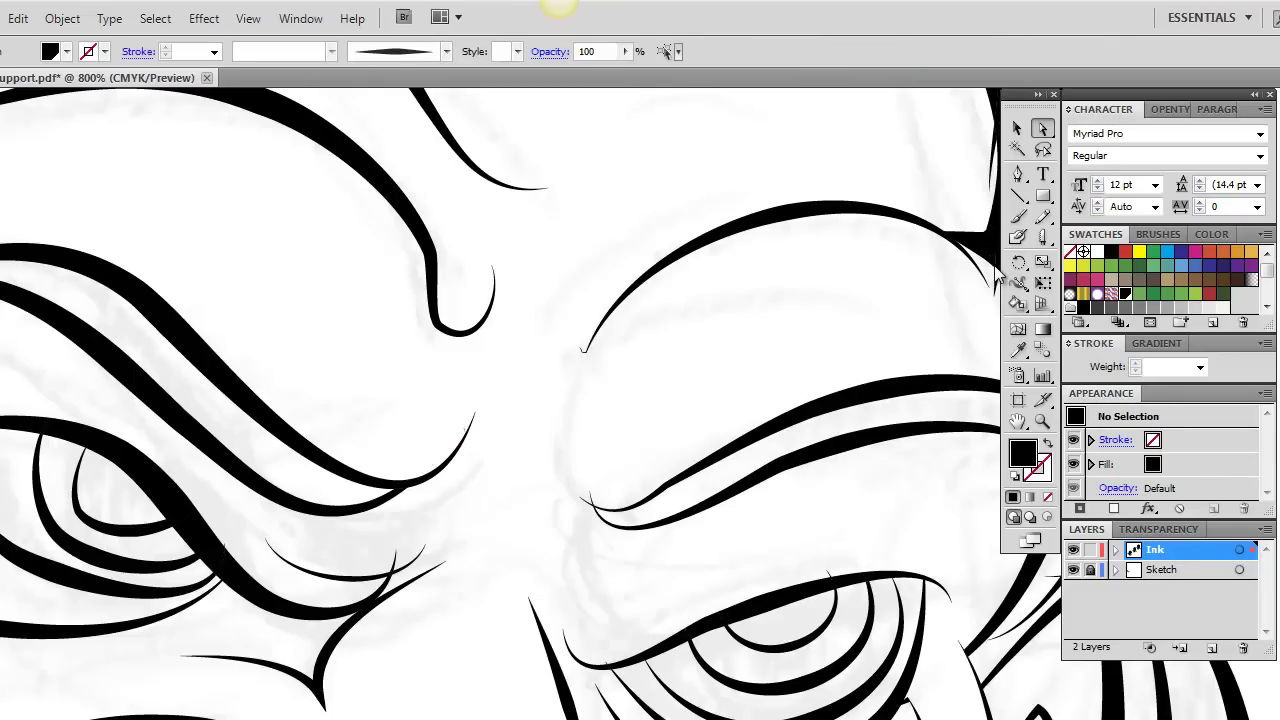
- Delete the ends of the neck line and the outer left ear line that overshoot the jaw line into the cheek
key(z)
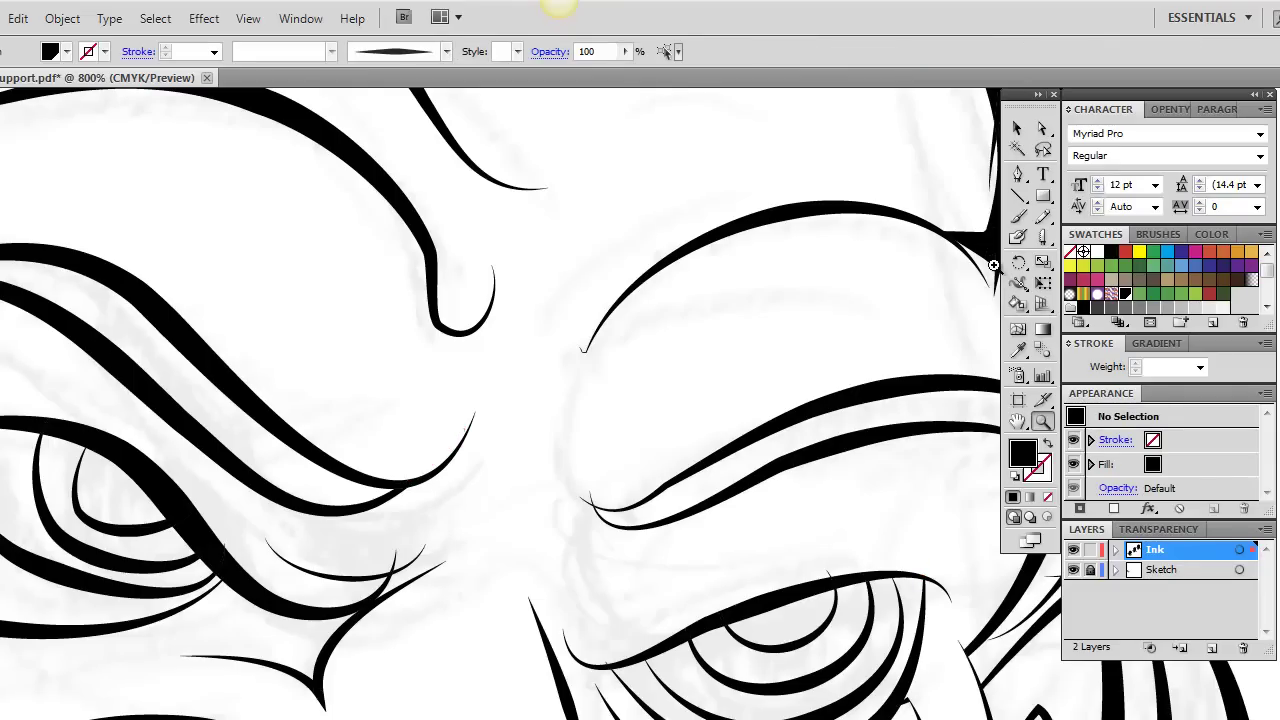
alt+click(993, 266)
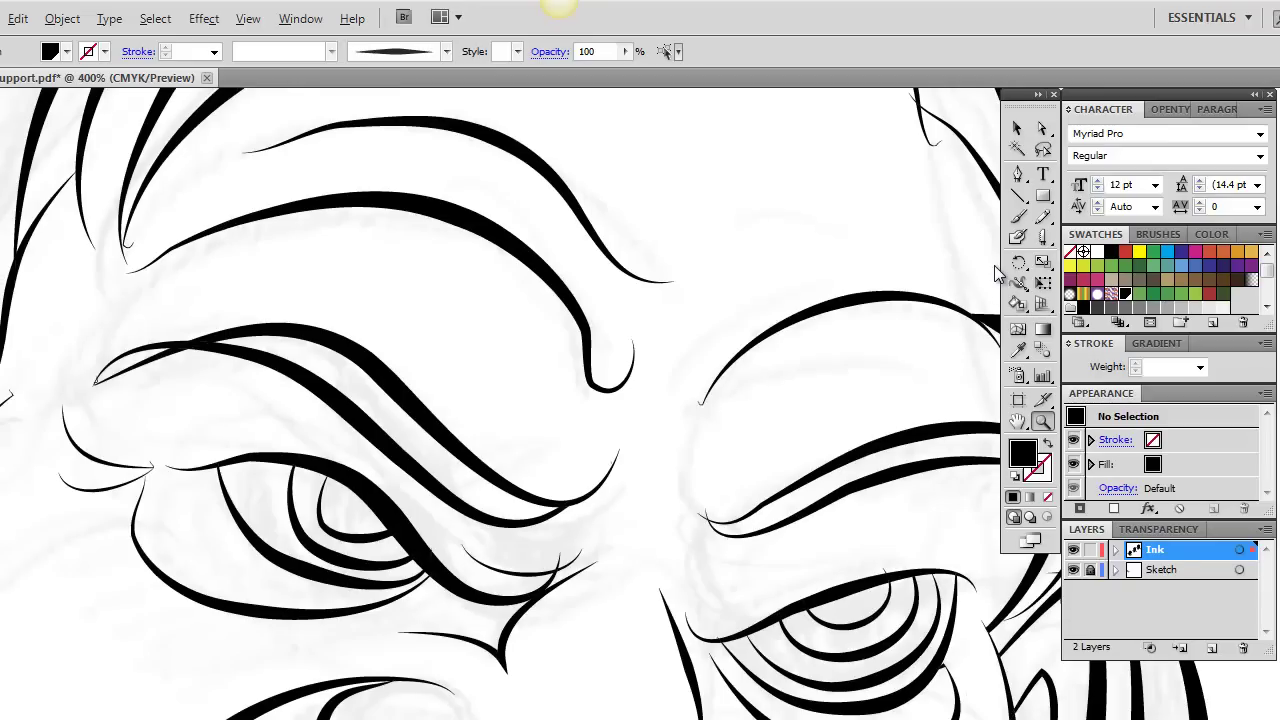
alt+click(996, 268)
key(space)
drag(987, 277, 1006, 63)
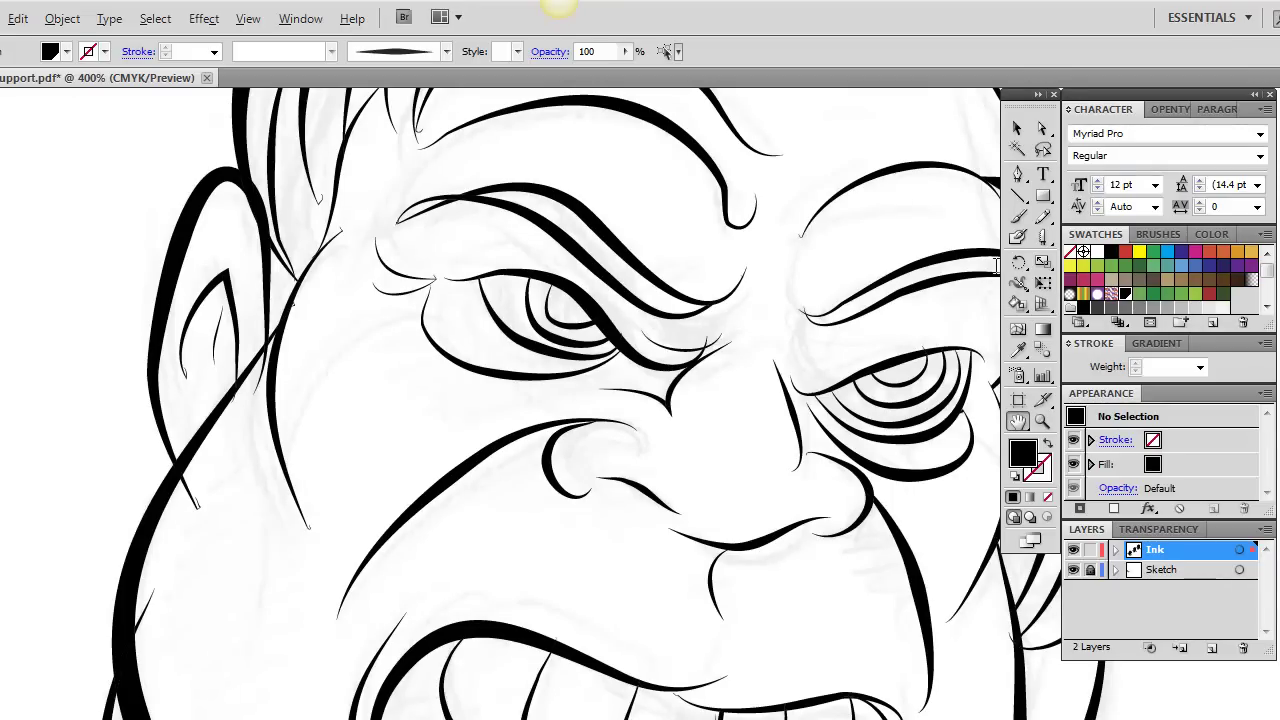
key(a)
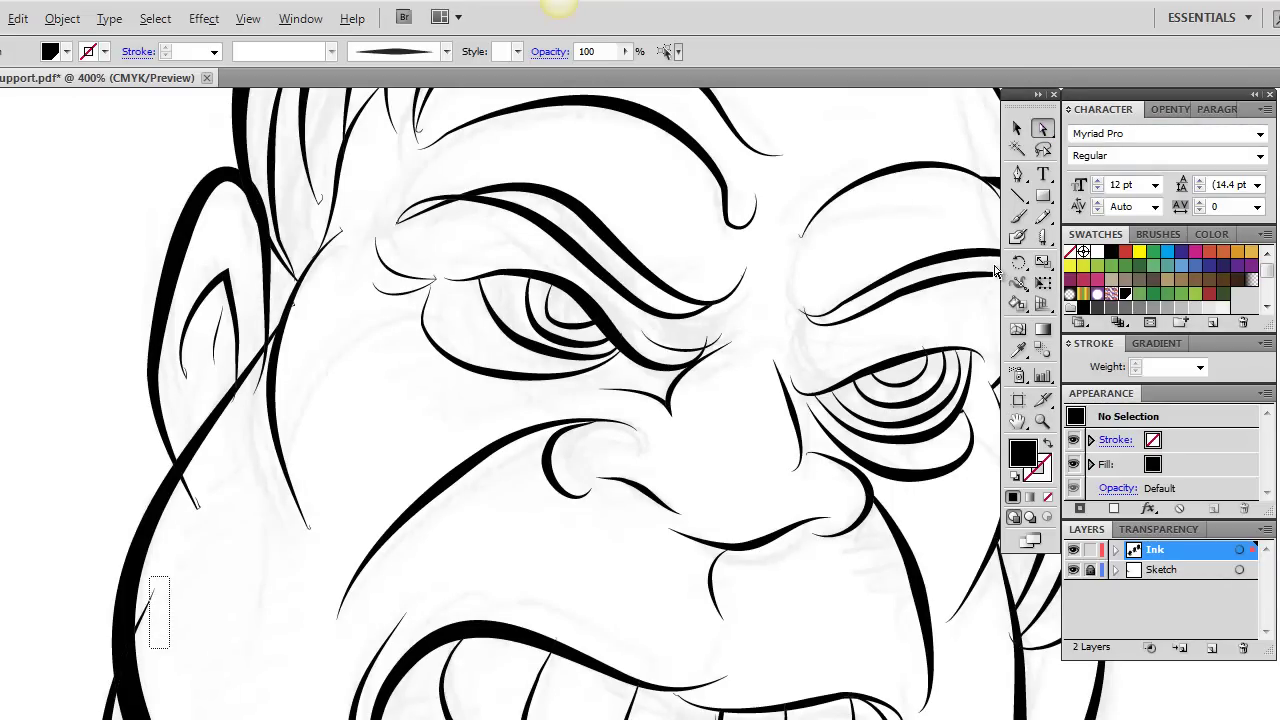
drag(152, 648, 145, 649)
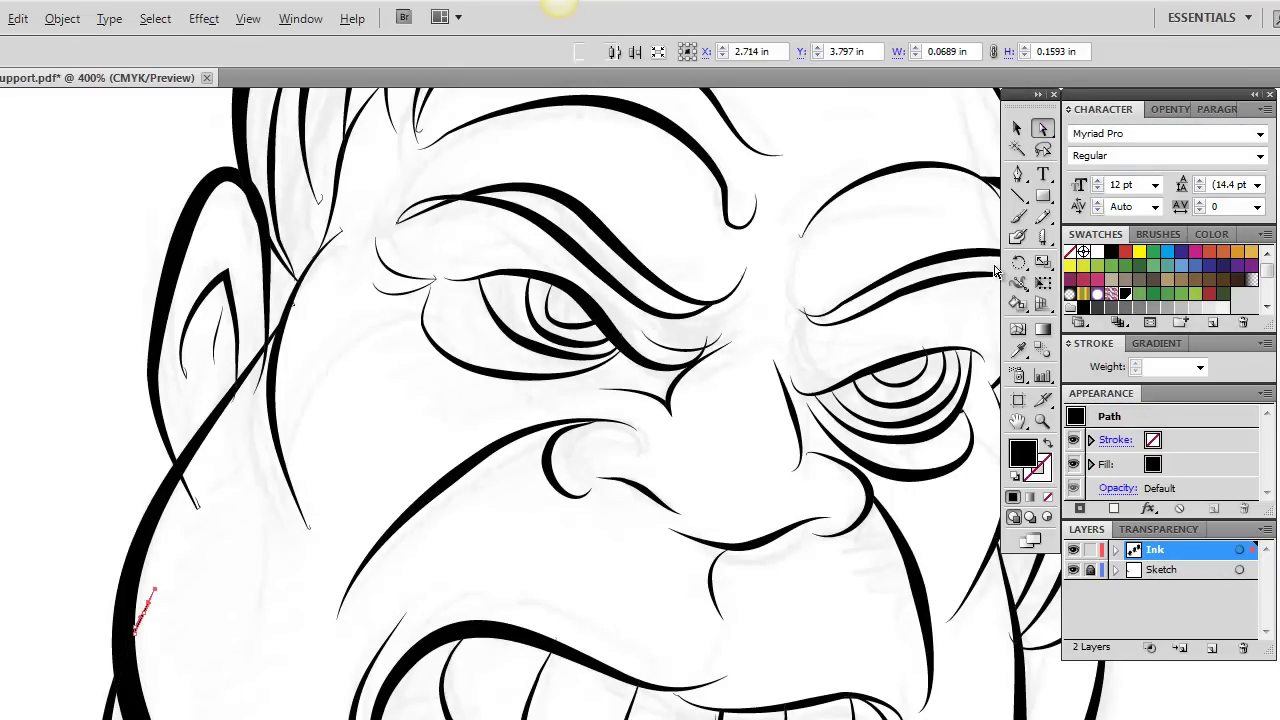
drag(218, 537, 182, 475)
drag(165, 587, 147, 637)
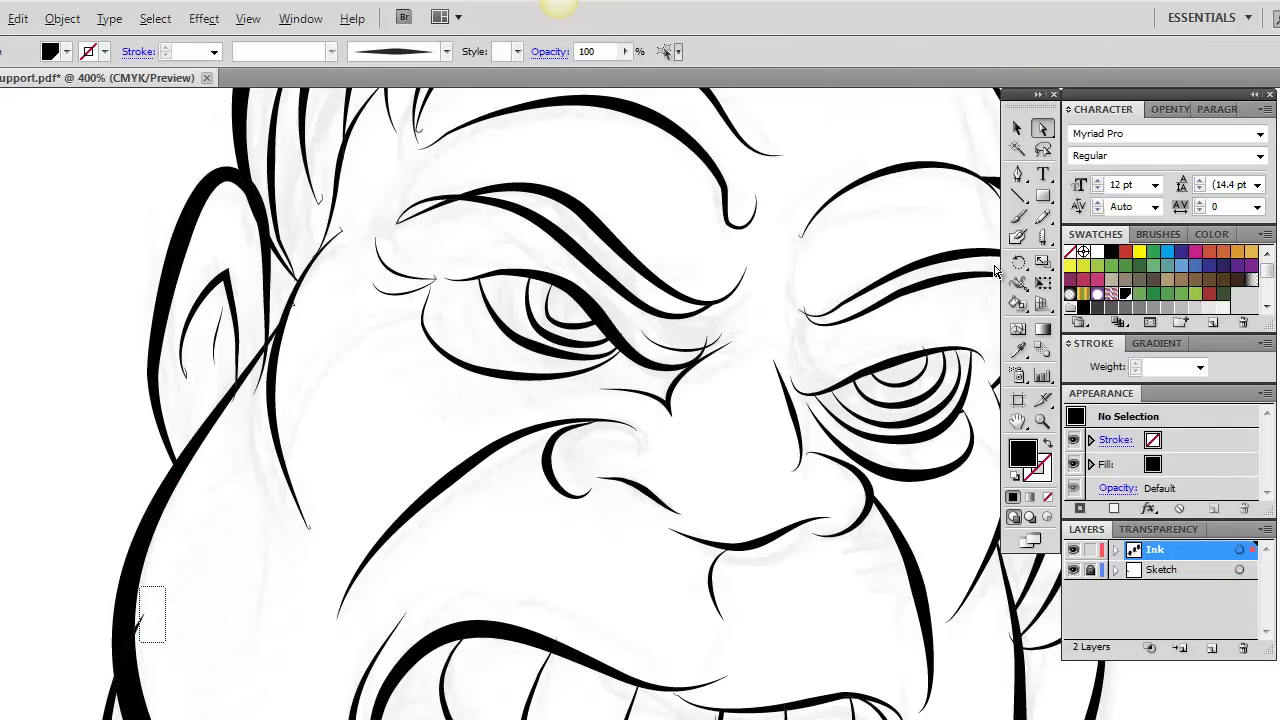
key(Delete)
key(Delete)
- Delete the end of the left ear's inner edge line that overshoots the jaw line into the face
drag(274, 372, 246, 404)
key(Delete)
key(Delete)
- Inspect the line art around the mouth, chin and earring for remaining overshooting line ends
key(space)
drag(994, 265, 998, 235)
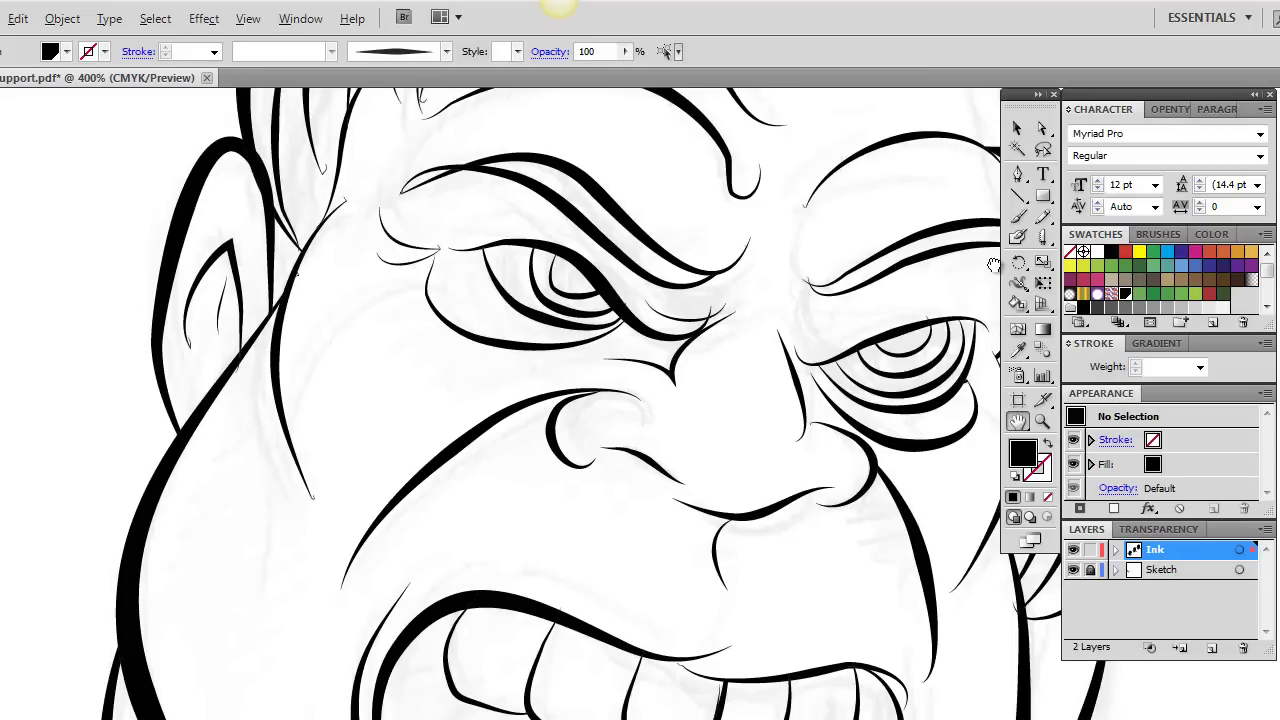
scroll(992, 263, down, 5)
drag(994, 265, 966, 575)
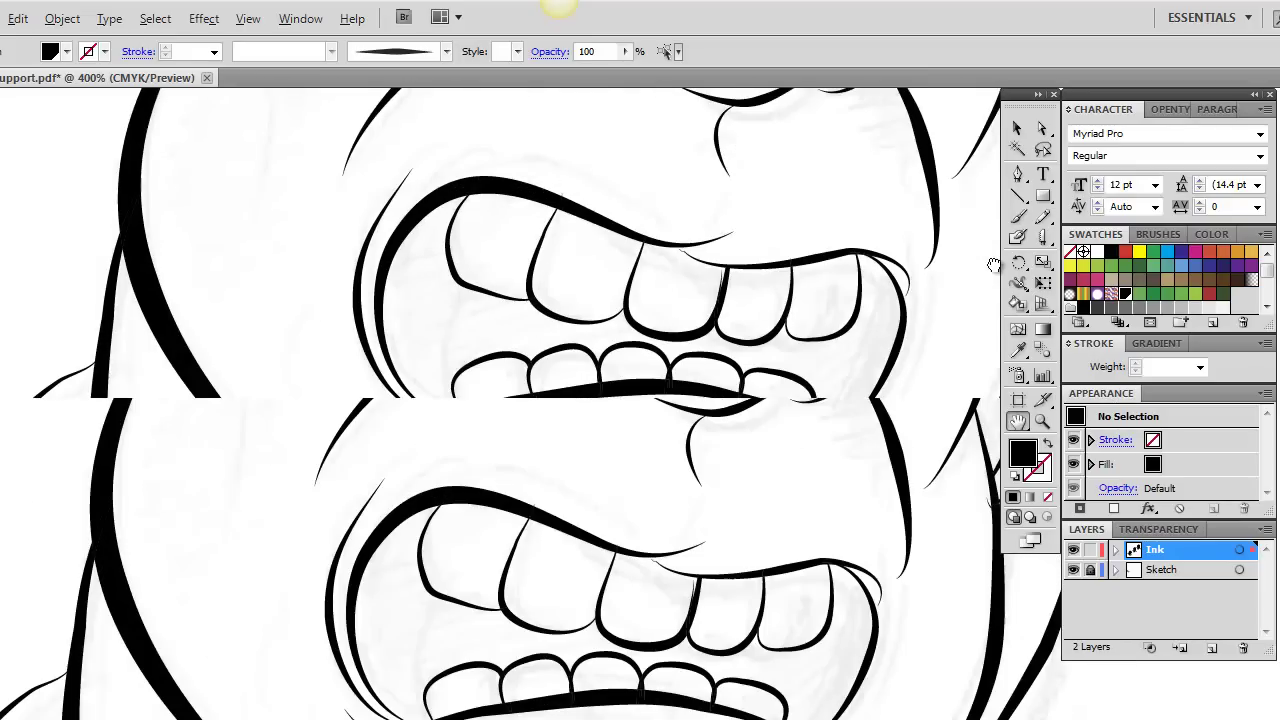
scroll(992, 263, down, 3)
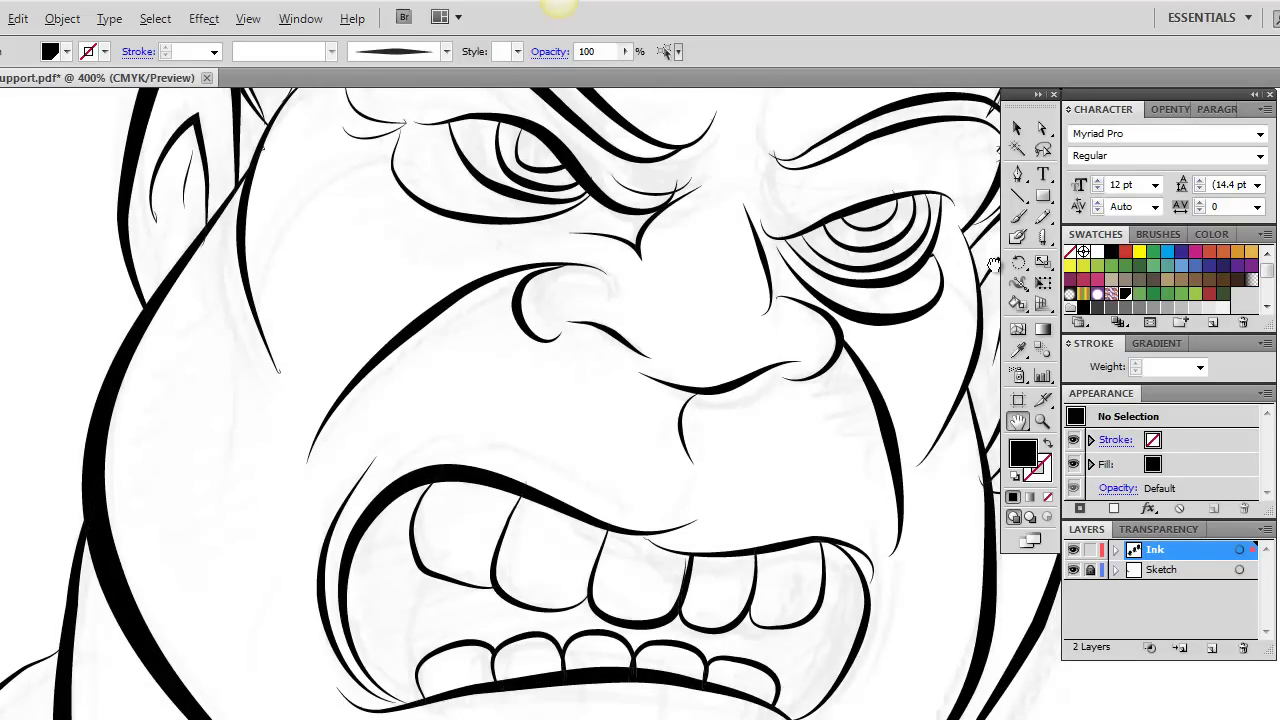
scroll(992, 263, down, 2)
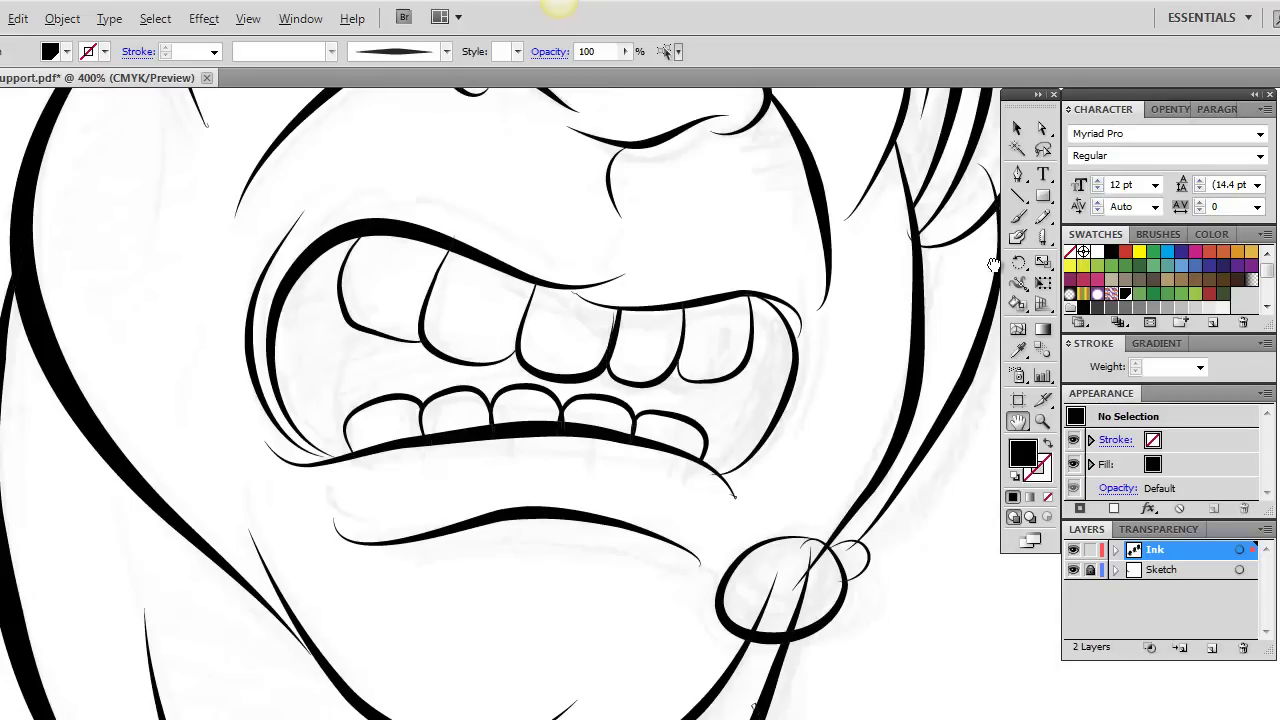
scroll(992, 263, down, 2)
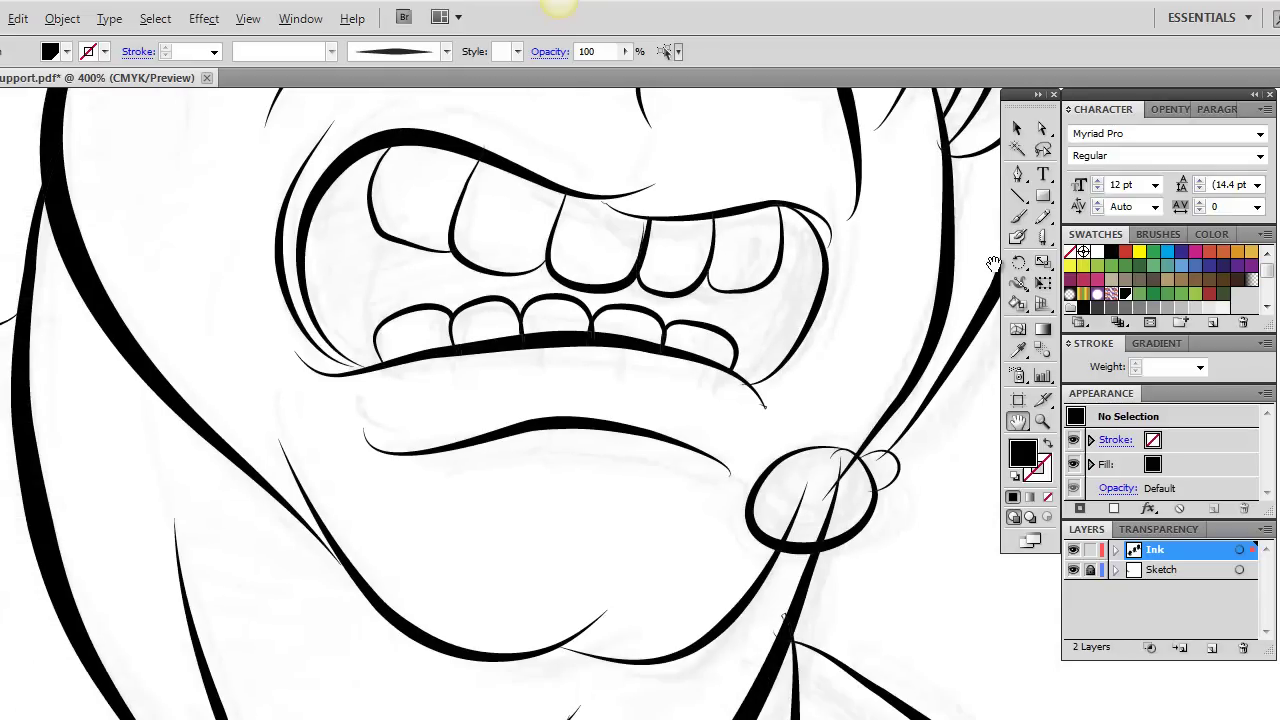
key(a)
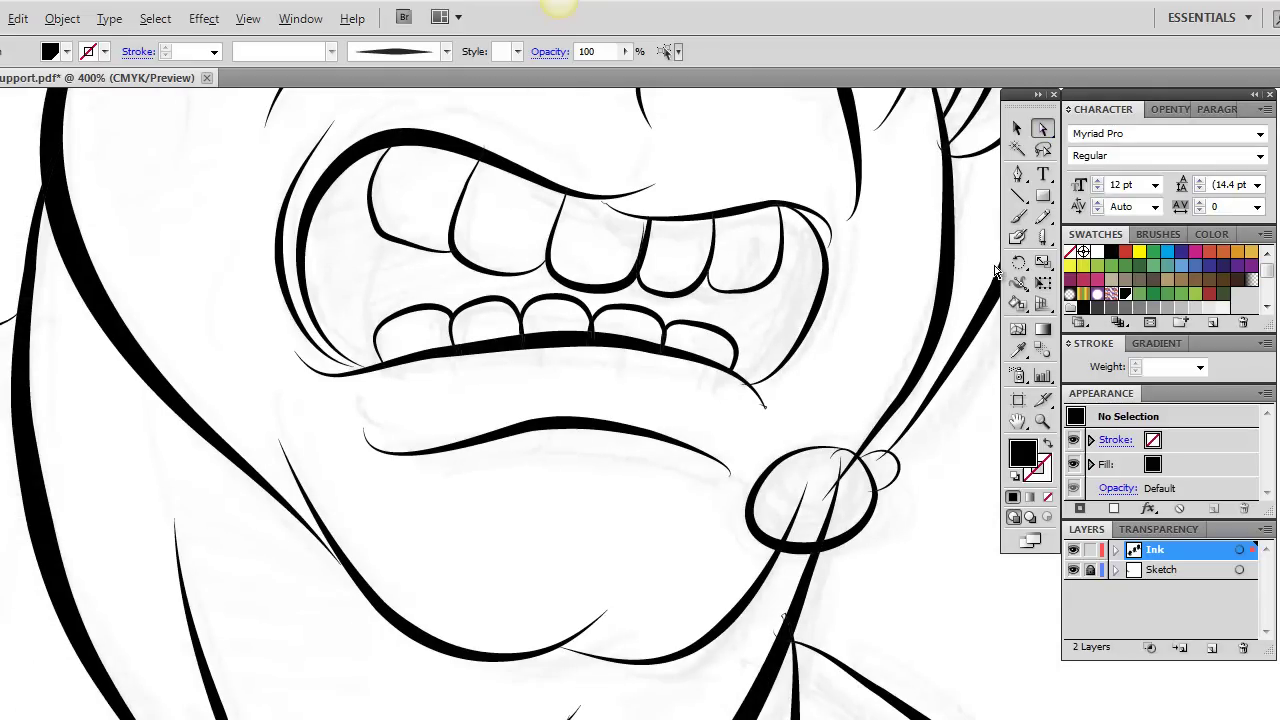
click(995, 270)
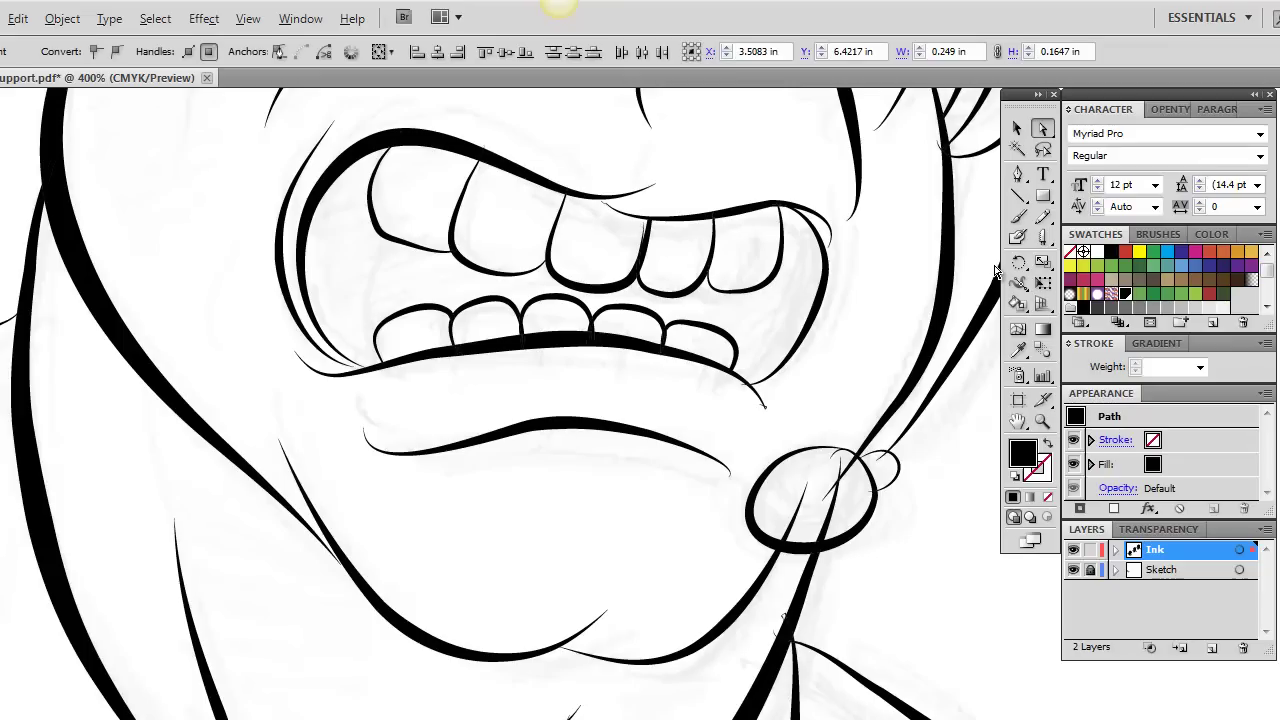
key(ctrl+shift+a)
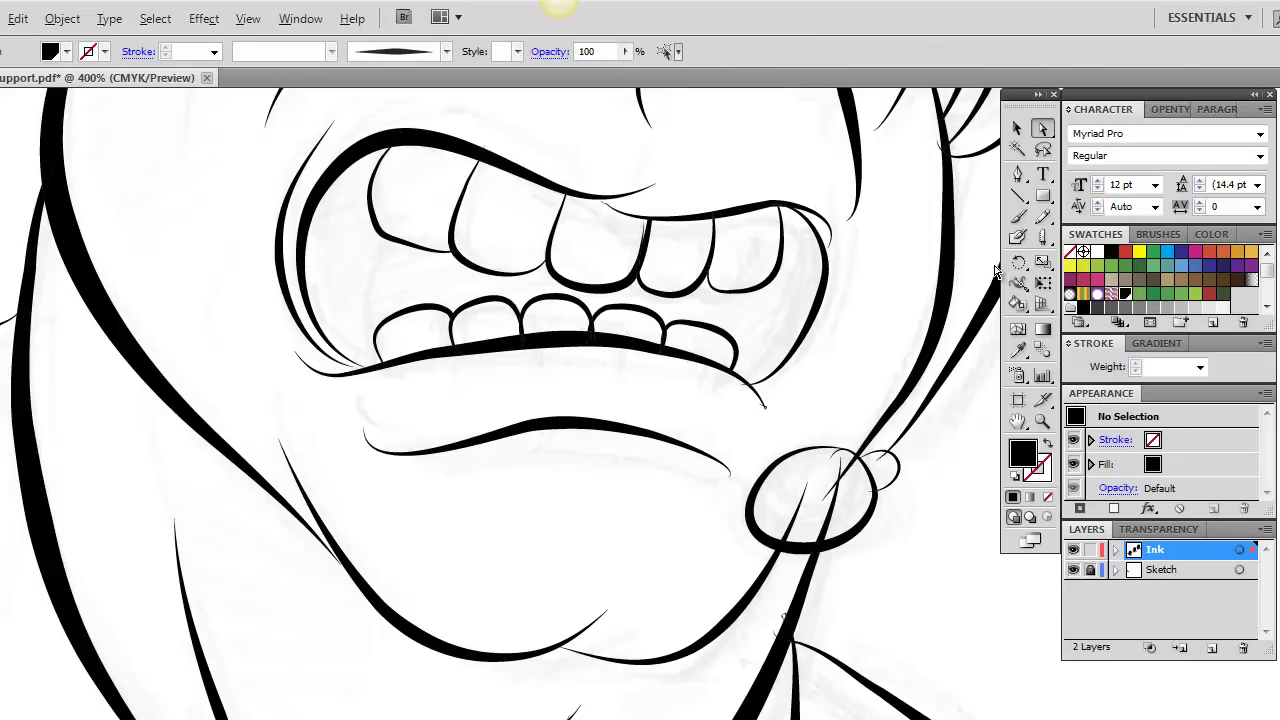
click(995, 270)
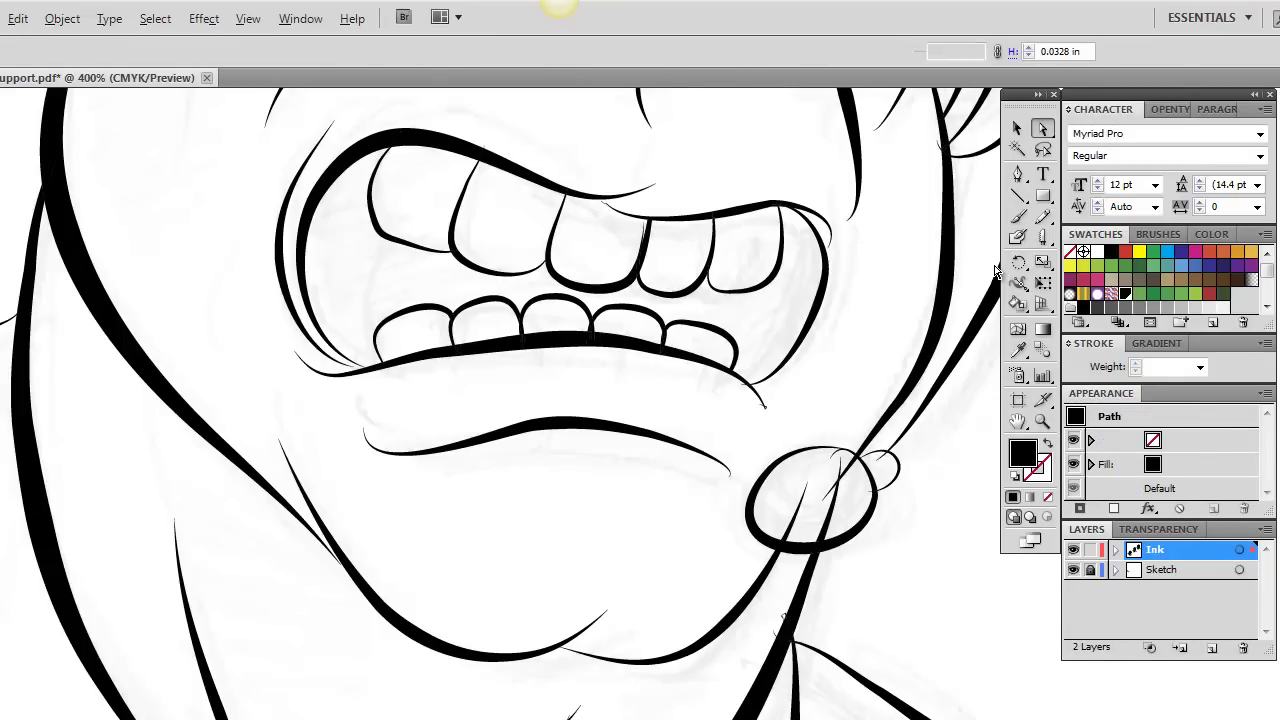
key(ctrl+shift+a)
click(995, 270)
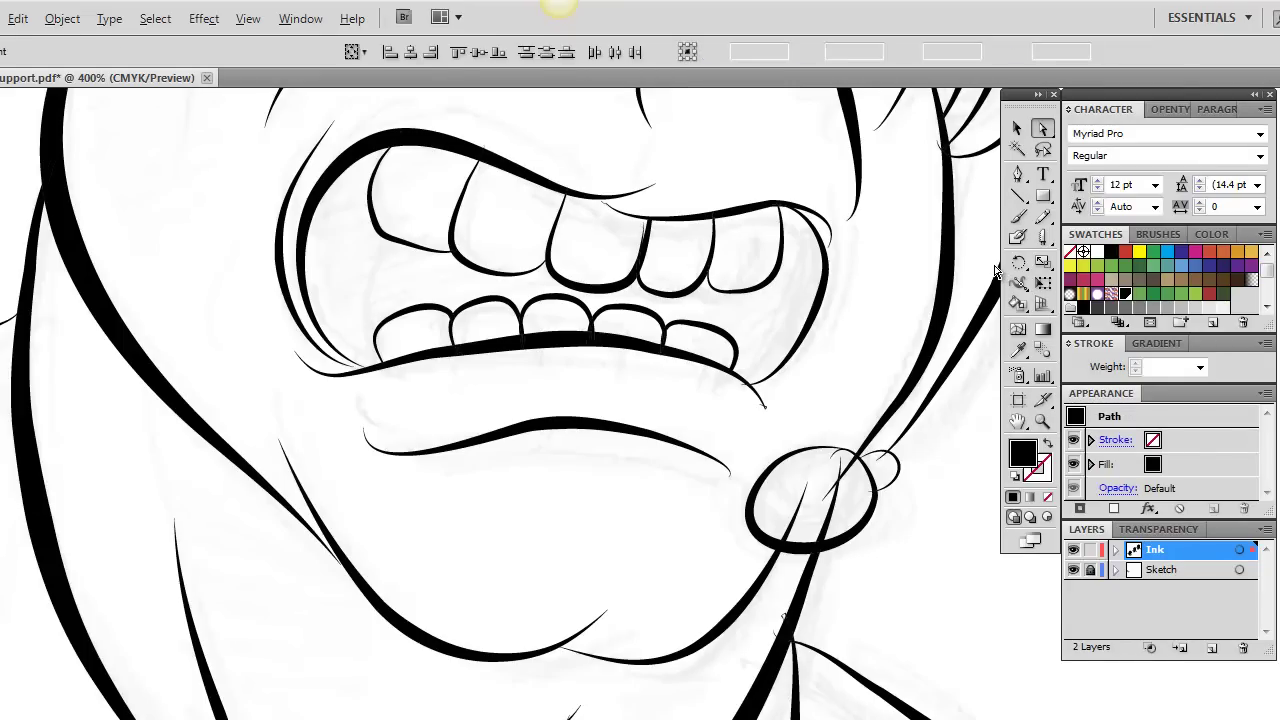
key(ctrl+shift+a)
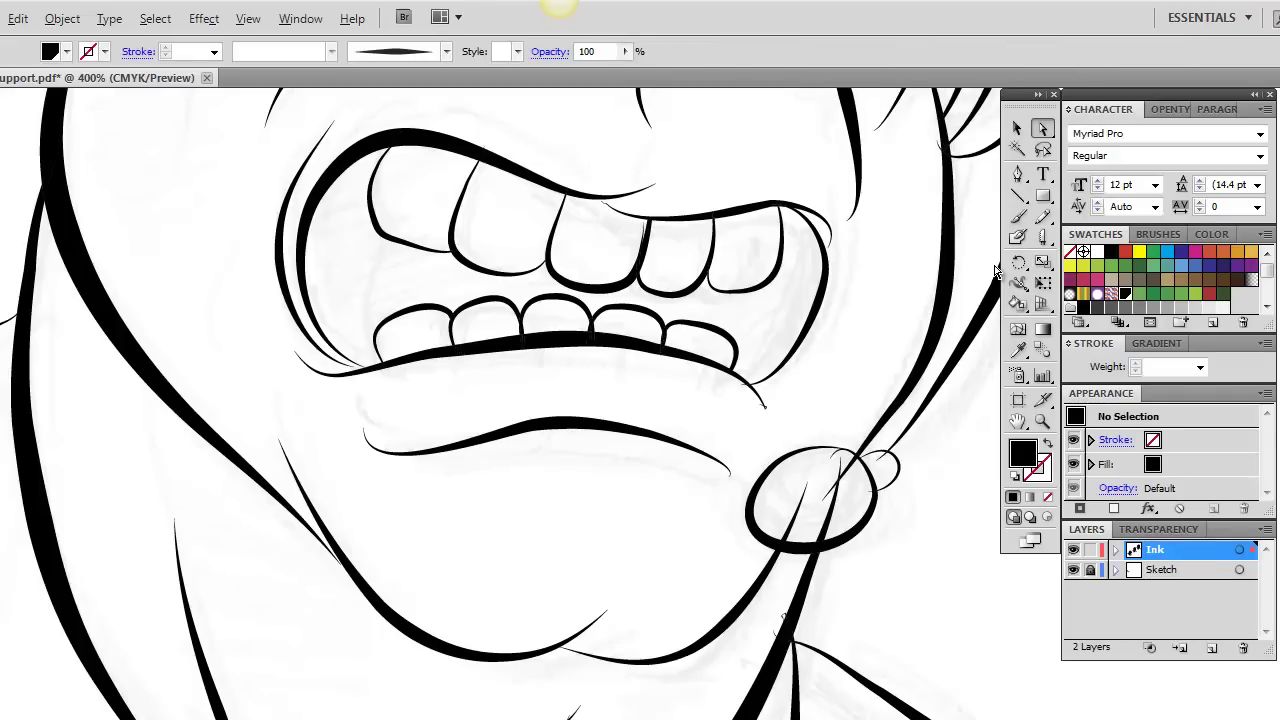
- Delete the ends of the jaw, neck and headset lines that overshoot into the headset's microphone ball
drag(781, 488, 851, 527)
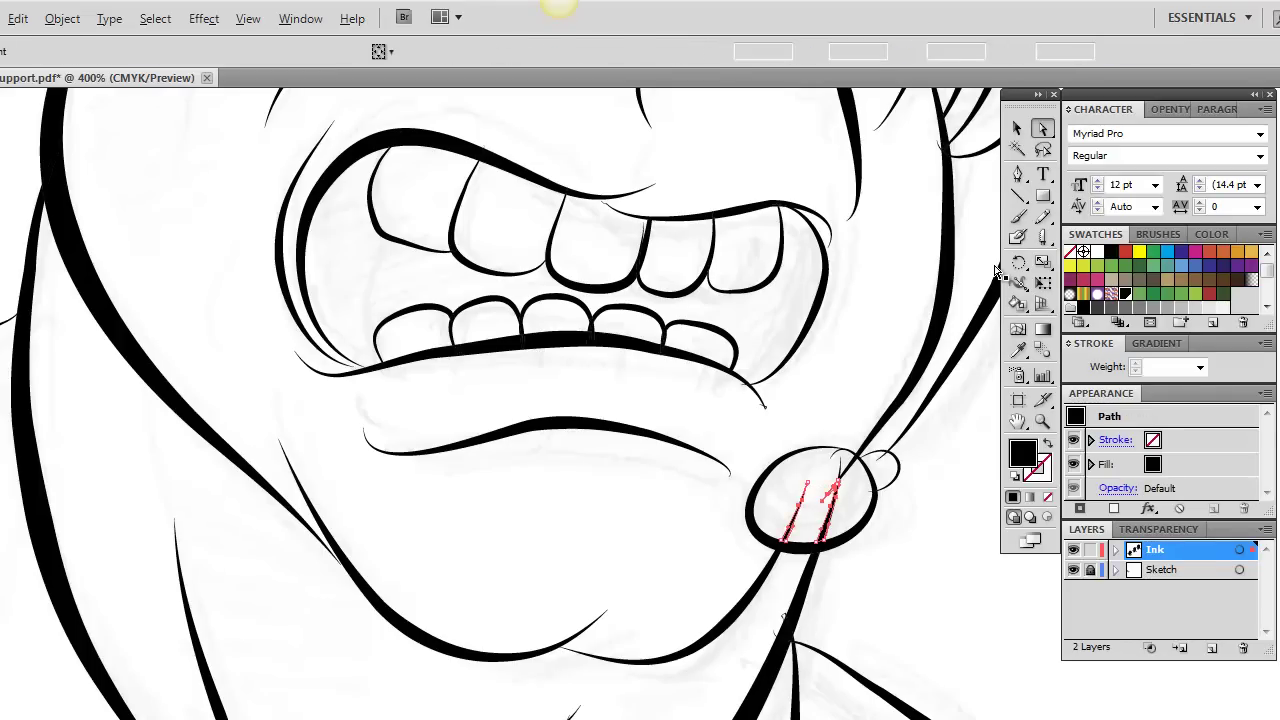
key(ctrl+z)
key(ctrl+z)
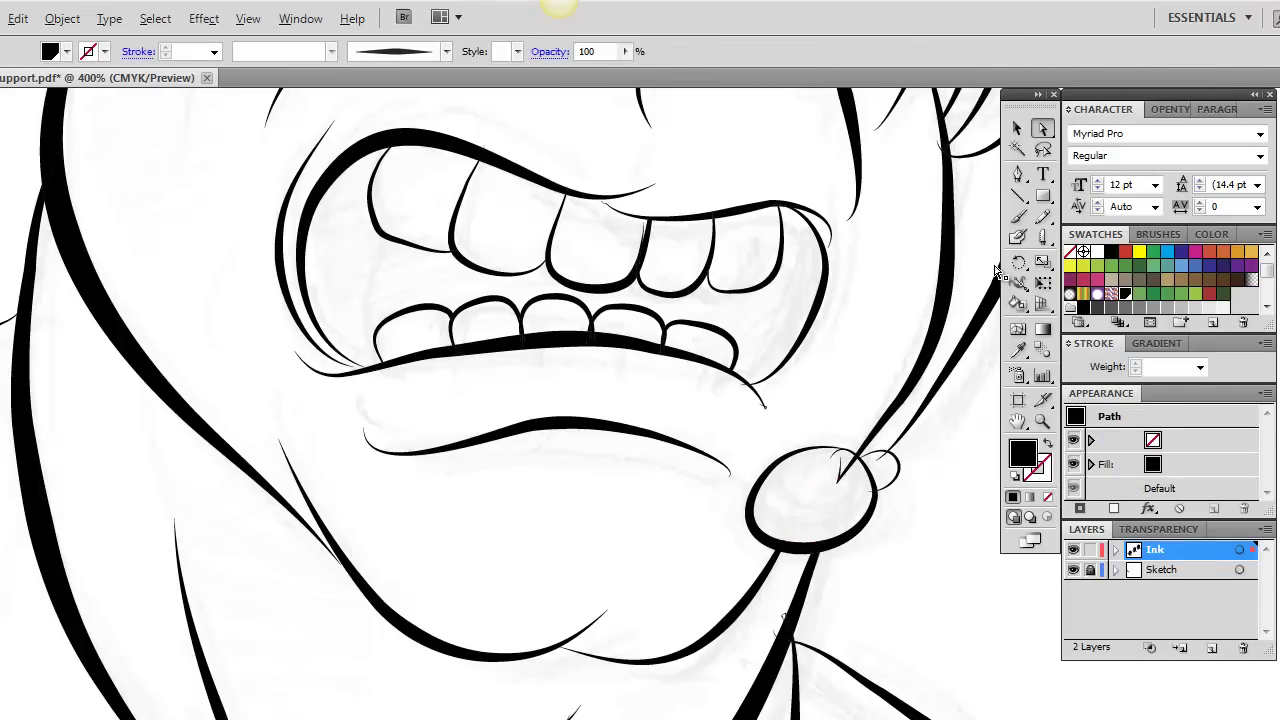
key(ctrl+z)
key(ctrl+z)
key(ctrl+z)
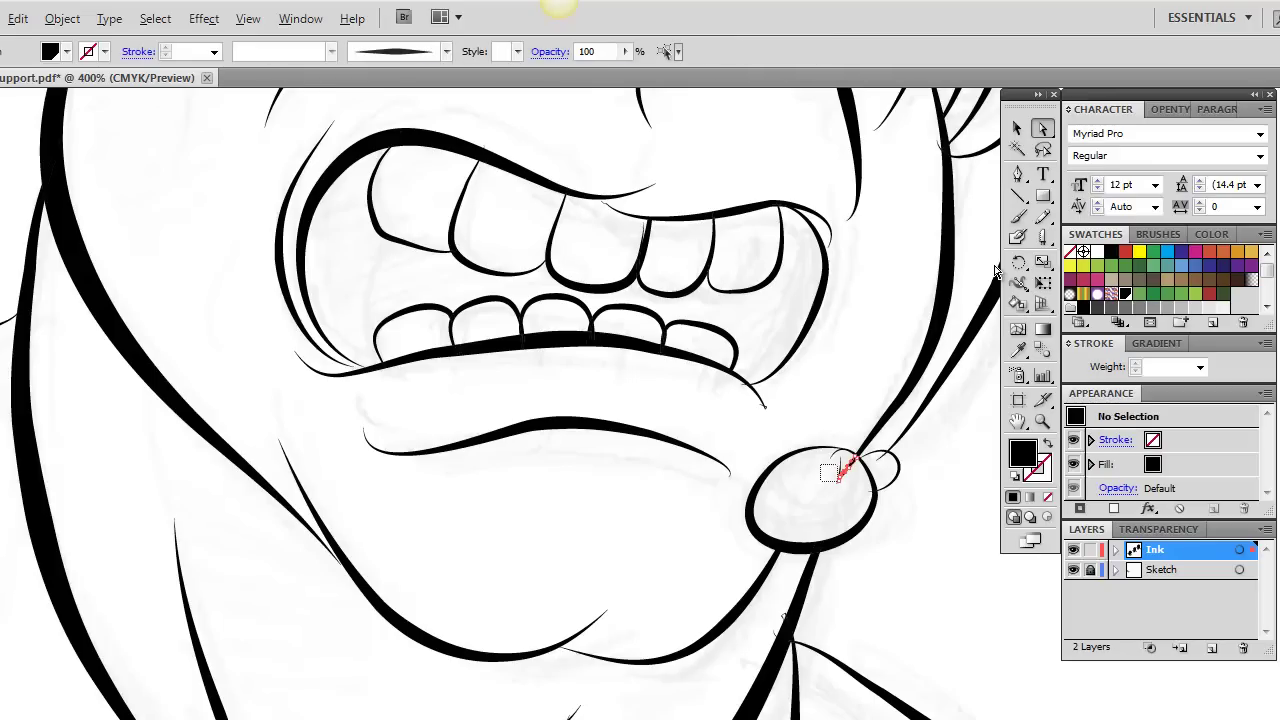
key(ctrl+z)
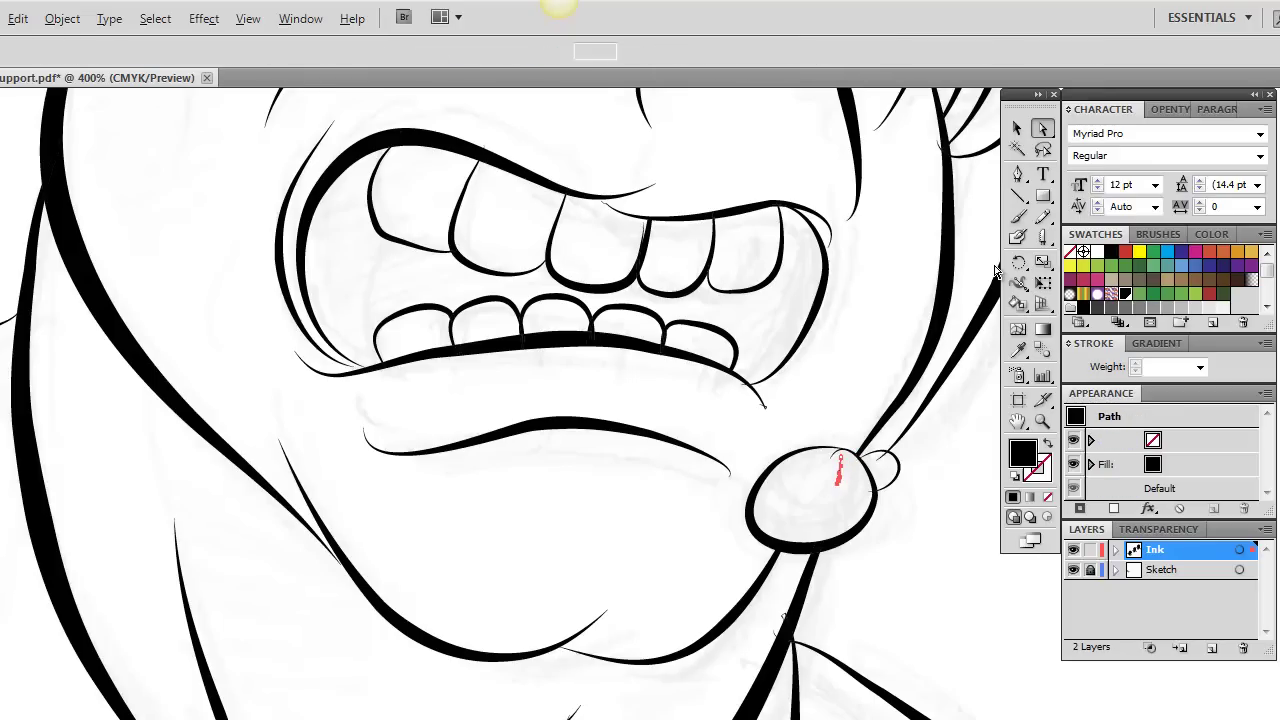
key(ctrl+z)
- Review the trimmed line art across the whole portrait and the character's head
key(z)
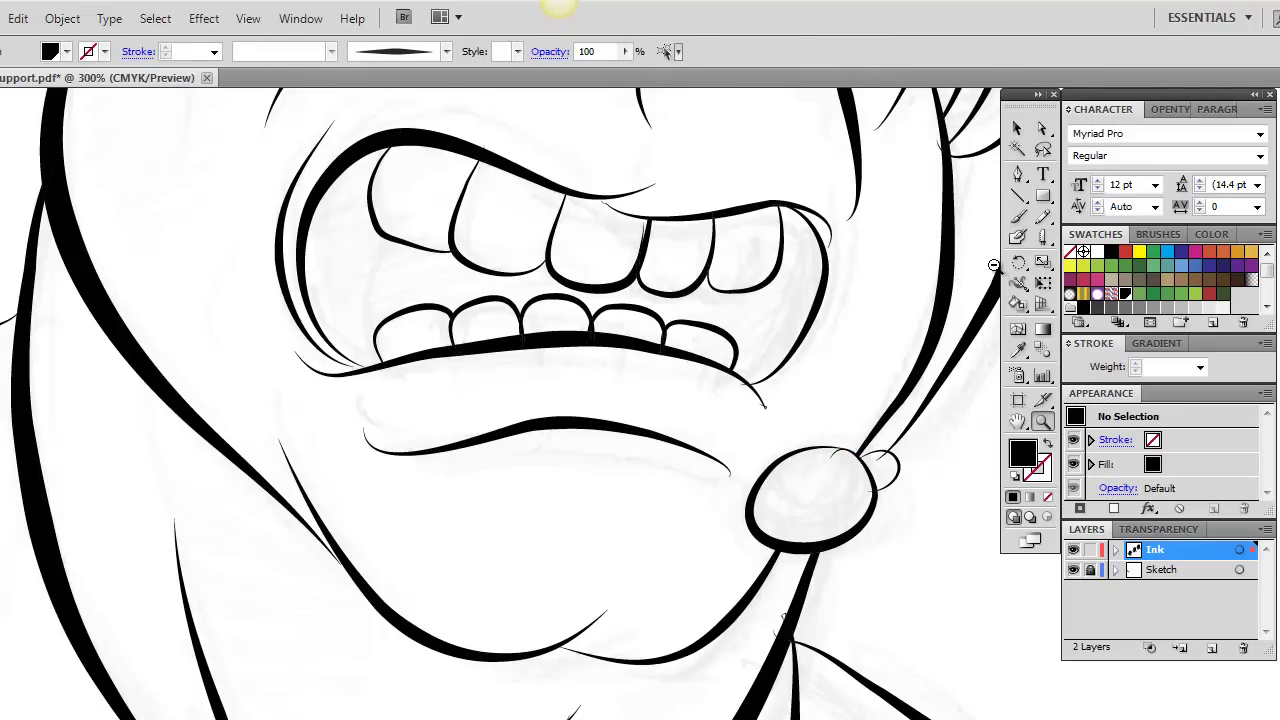
alt+click(993, 265)
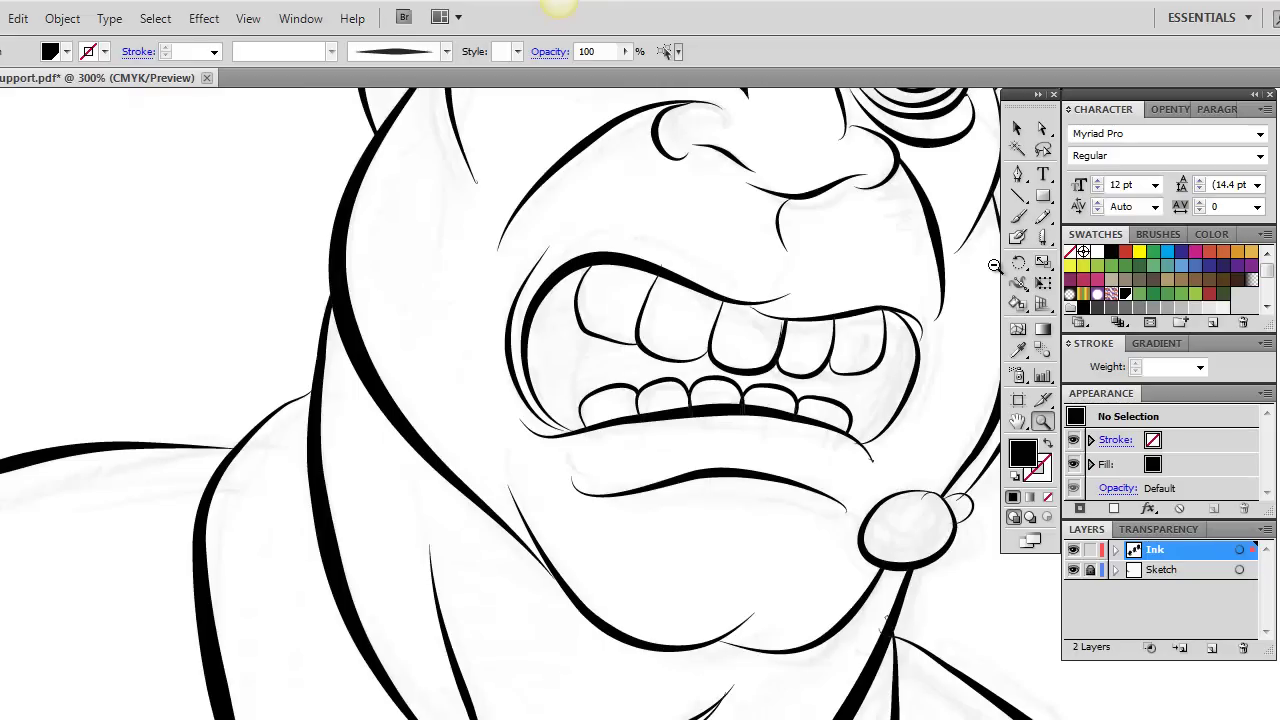
alt+click(994, 266)
alt+click(994, 266)
alt+click(994, 266)
alt+click(994, 266)
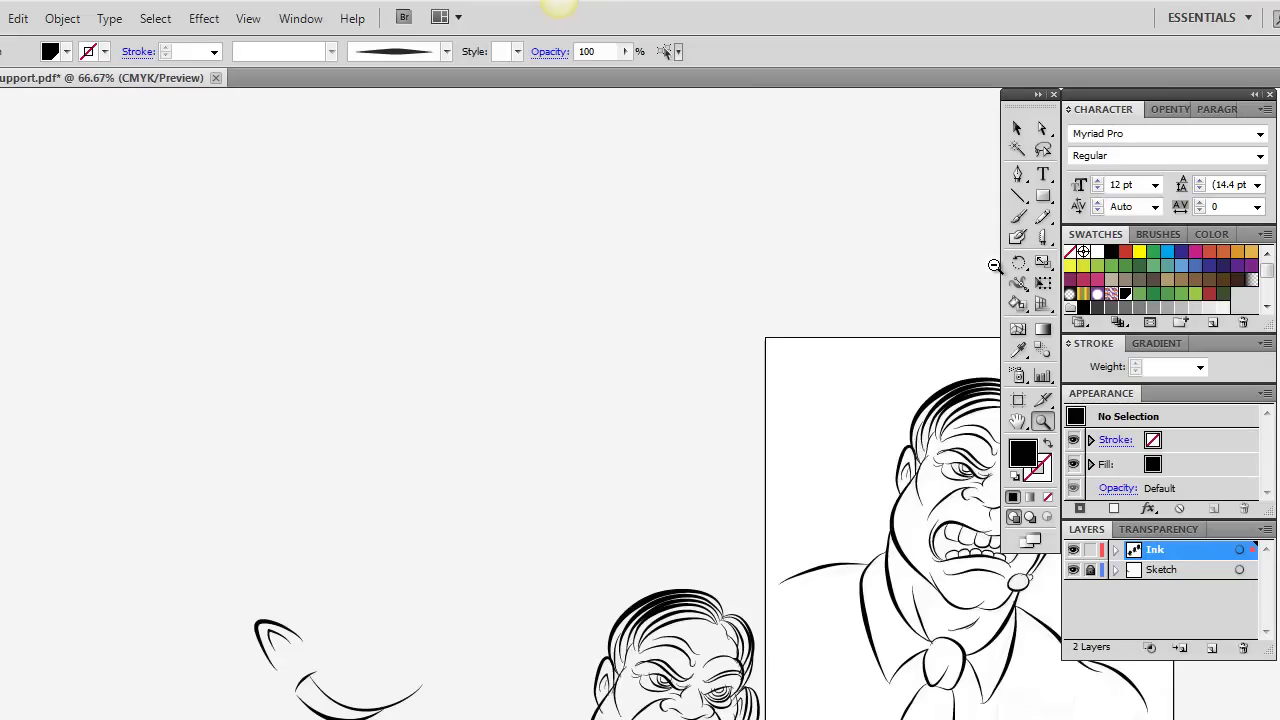
click(1017, 421)
mouse_move(994, 266)
mouse_down()
mouse_move(792, 137)
mouse_move(749, 88)
mouse_up()
click(1043, 400)
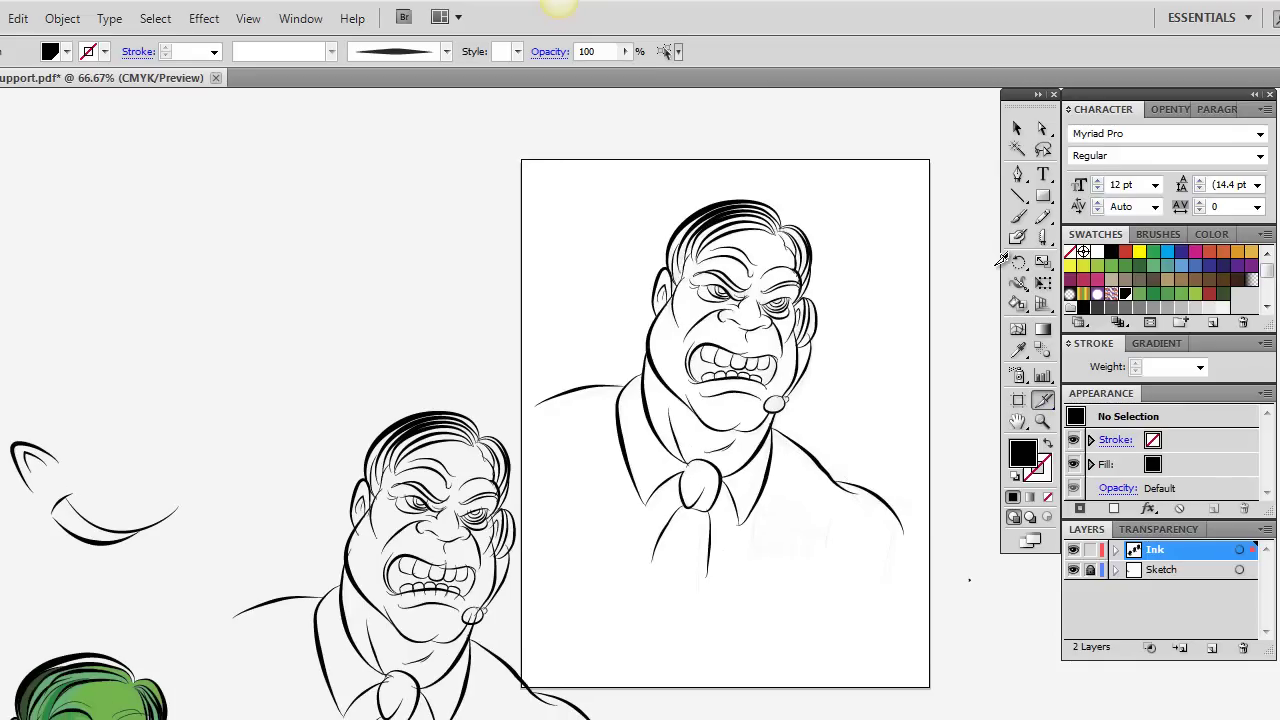
key(z)
key(ctrl+1)
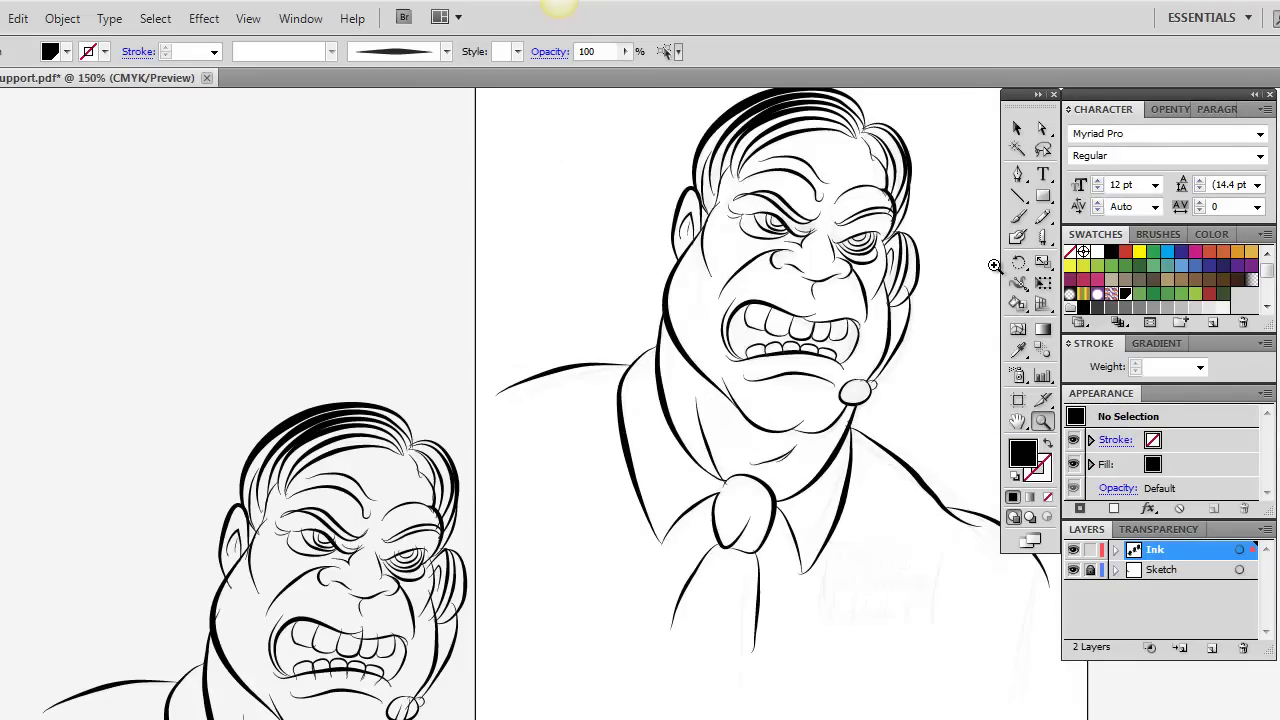
key(ctrl+plus)
key(h)
drag(994, 265, 1076, 91)
drag(994, 264, 626, 604)
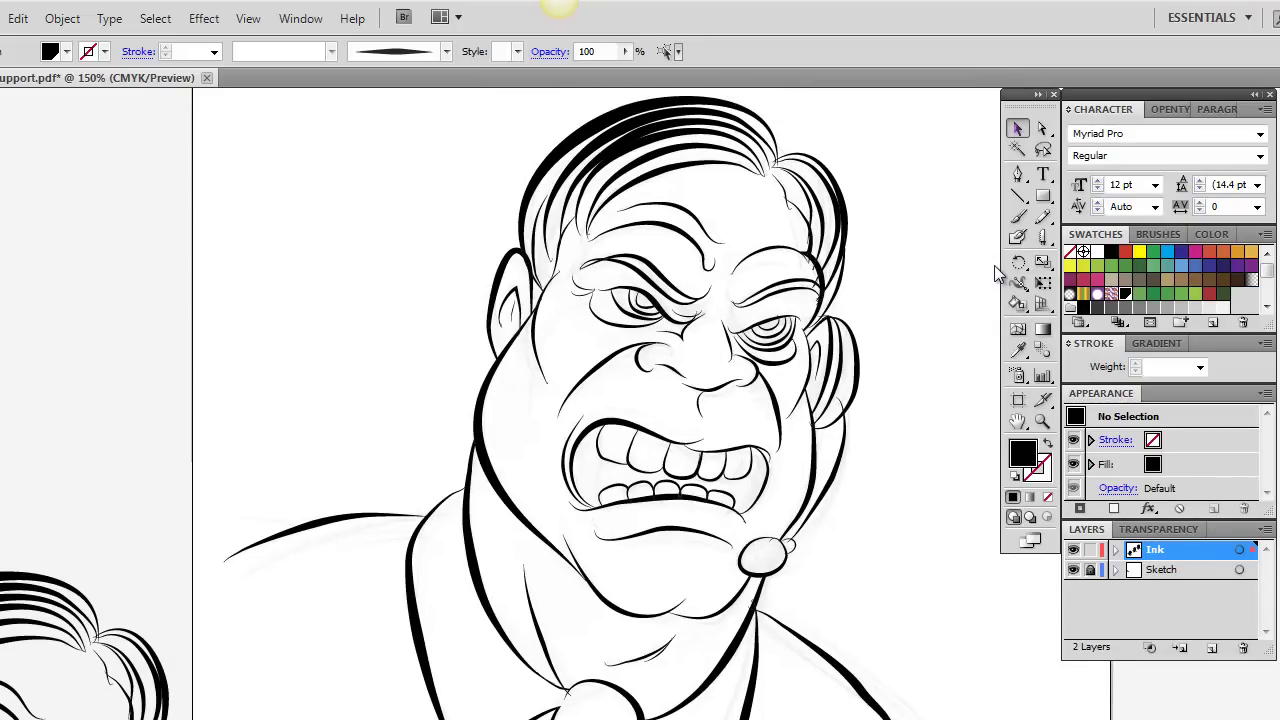
- Select the portrait's whole line art and make it a Live Paint group
key(ctrl+a)
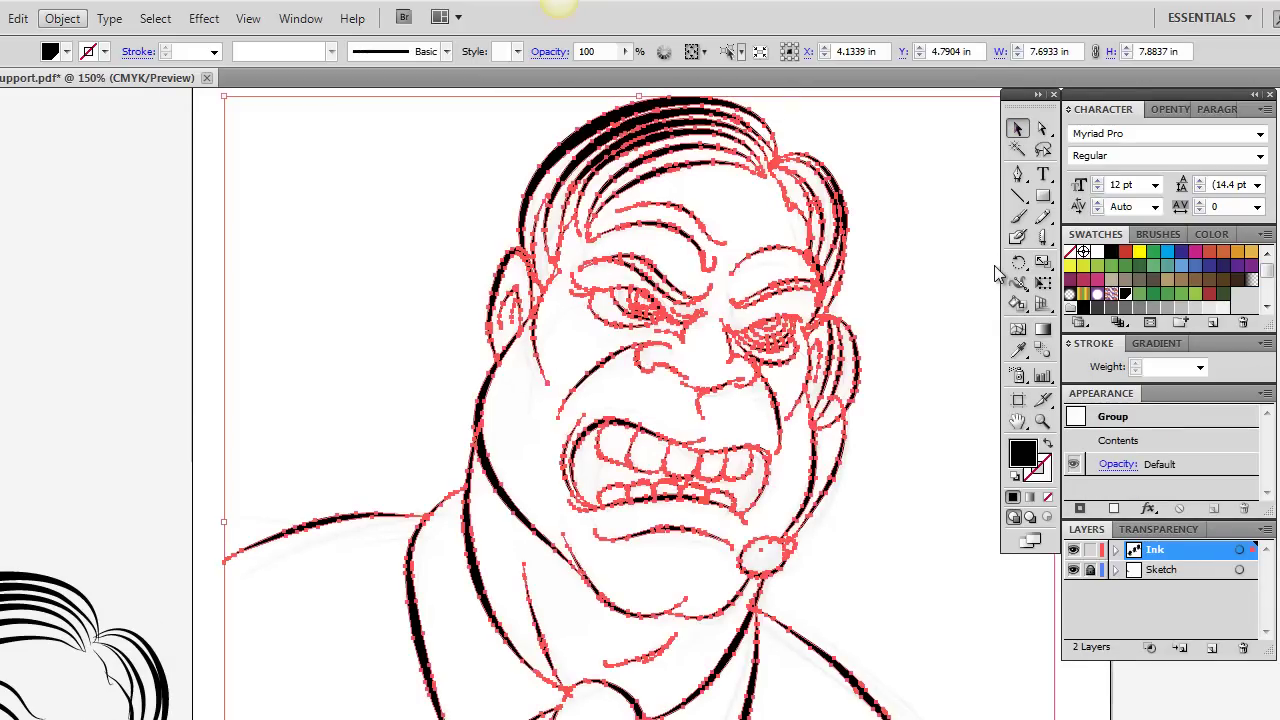
click(62, 18)
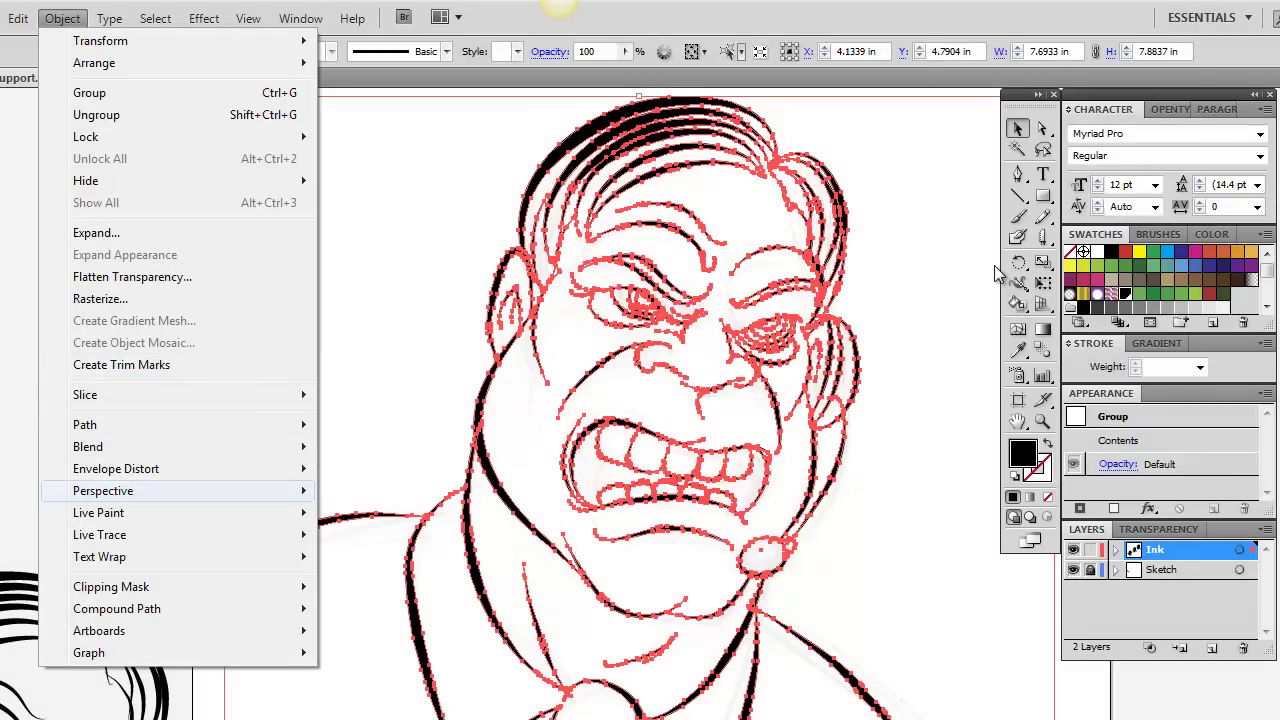
mouse_move(99, 513)
key(Return)
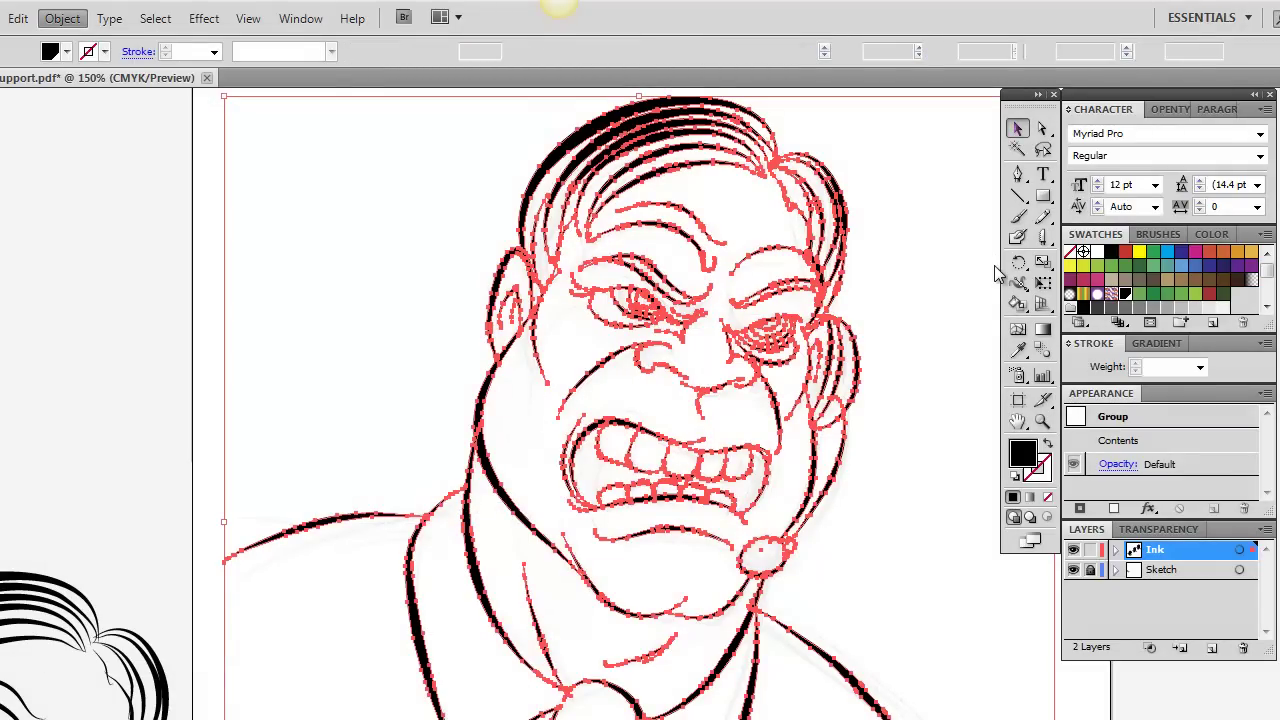
click(995, 273)
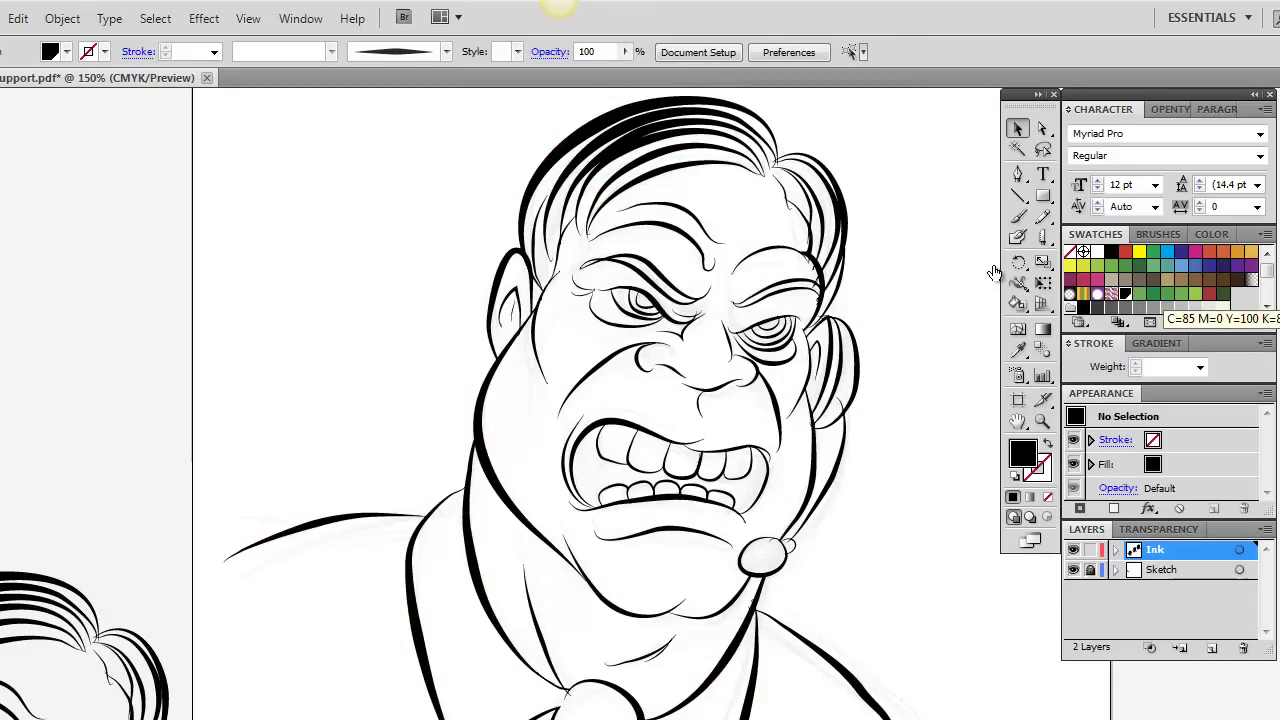
- Fill the face, neck and both ears with the medium green swatch using the Live Paint Bucket
click(1167, 293)
key(shift+b)
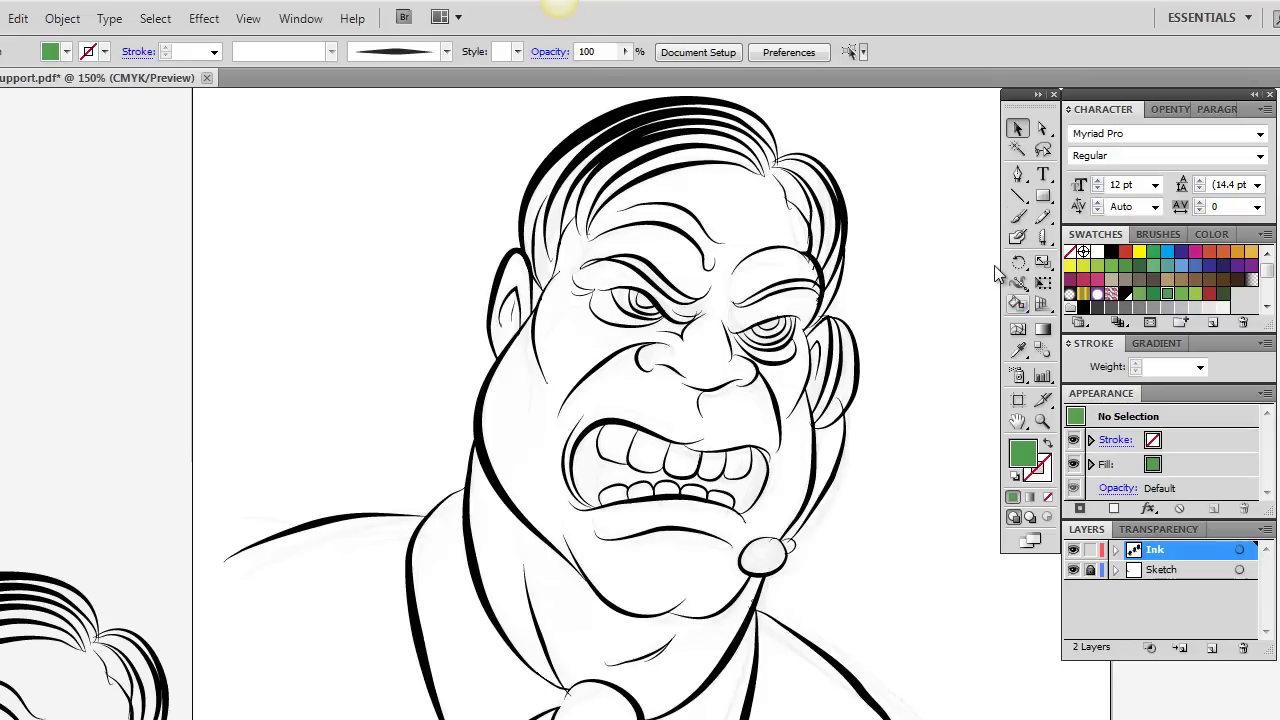
key(shift+m)
key(ctrl+a)
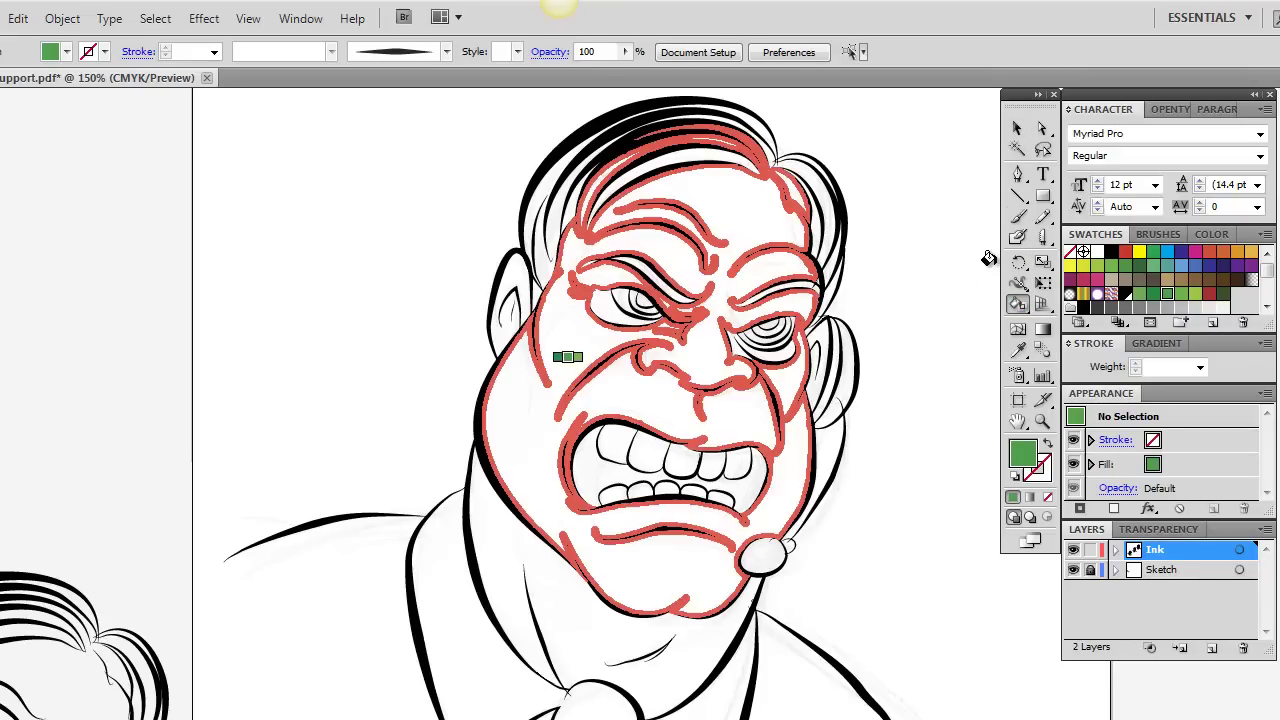
click(528, 395)
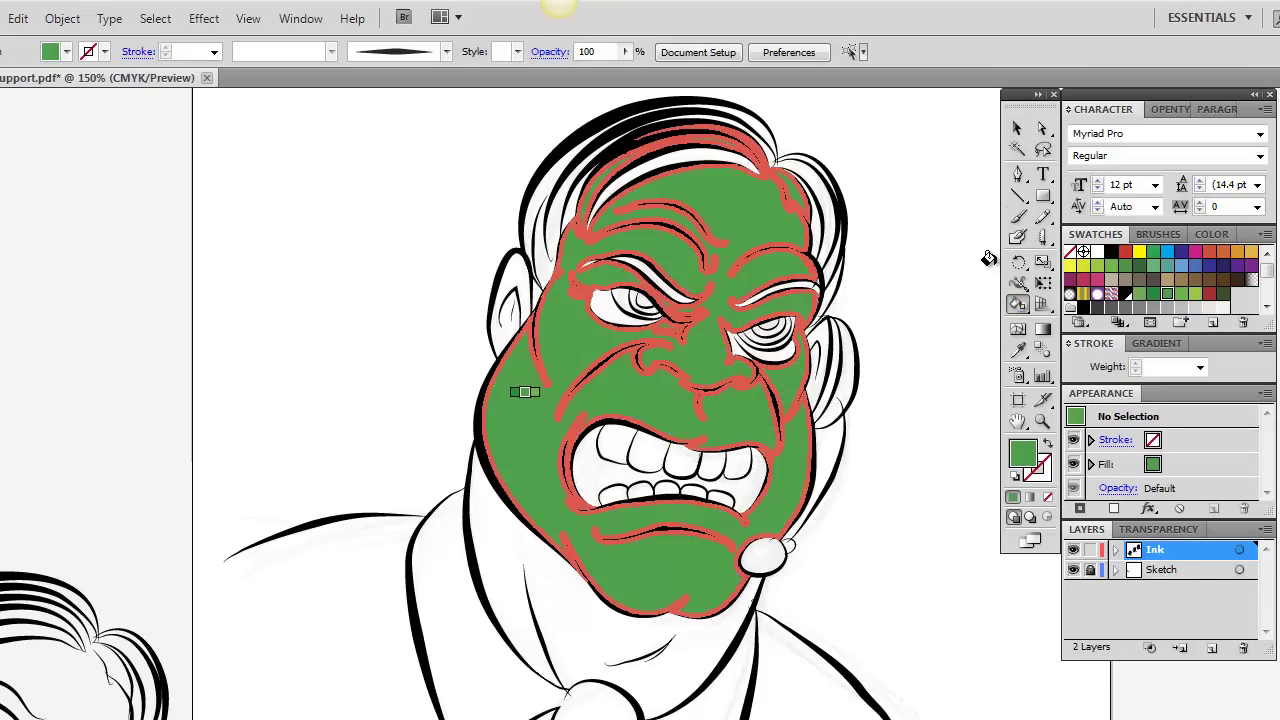
click(503, 534)
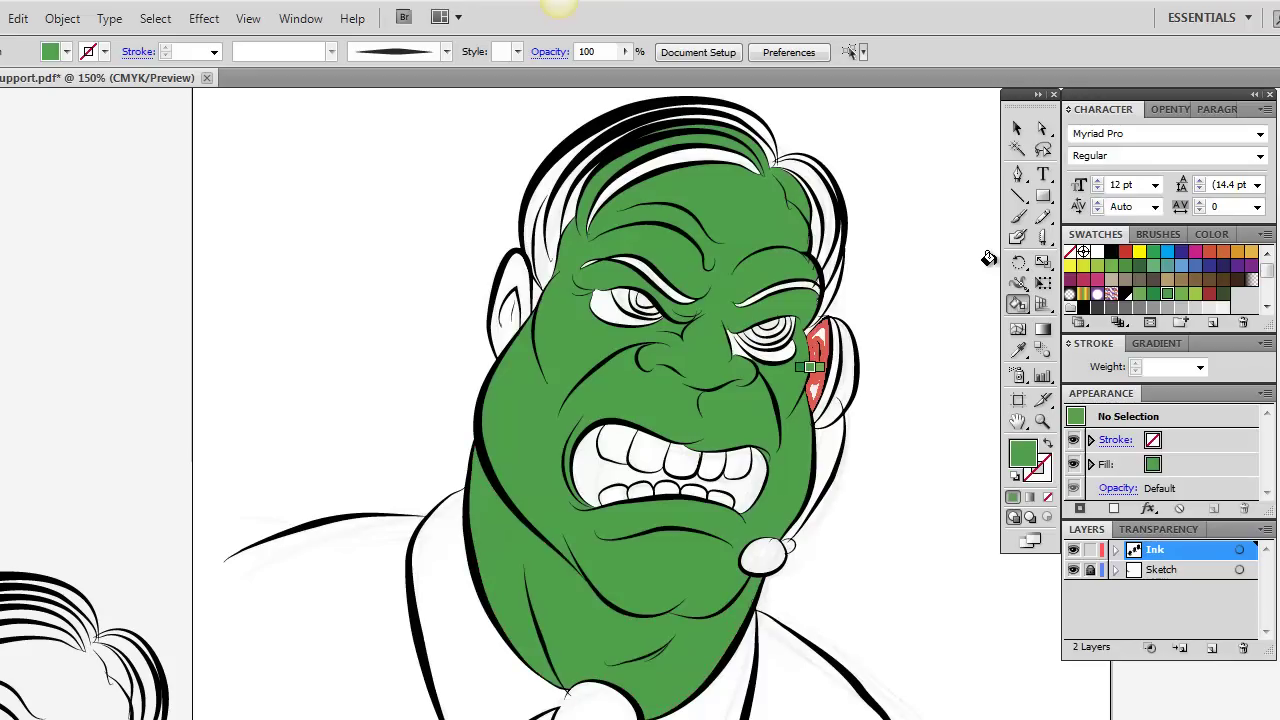
click(510, 262)
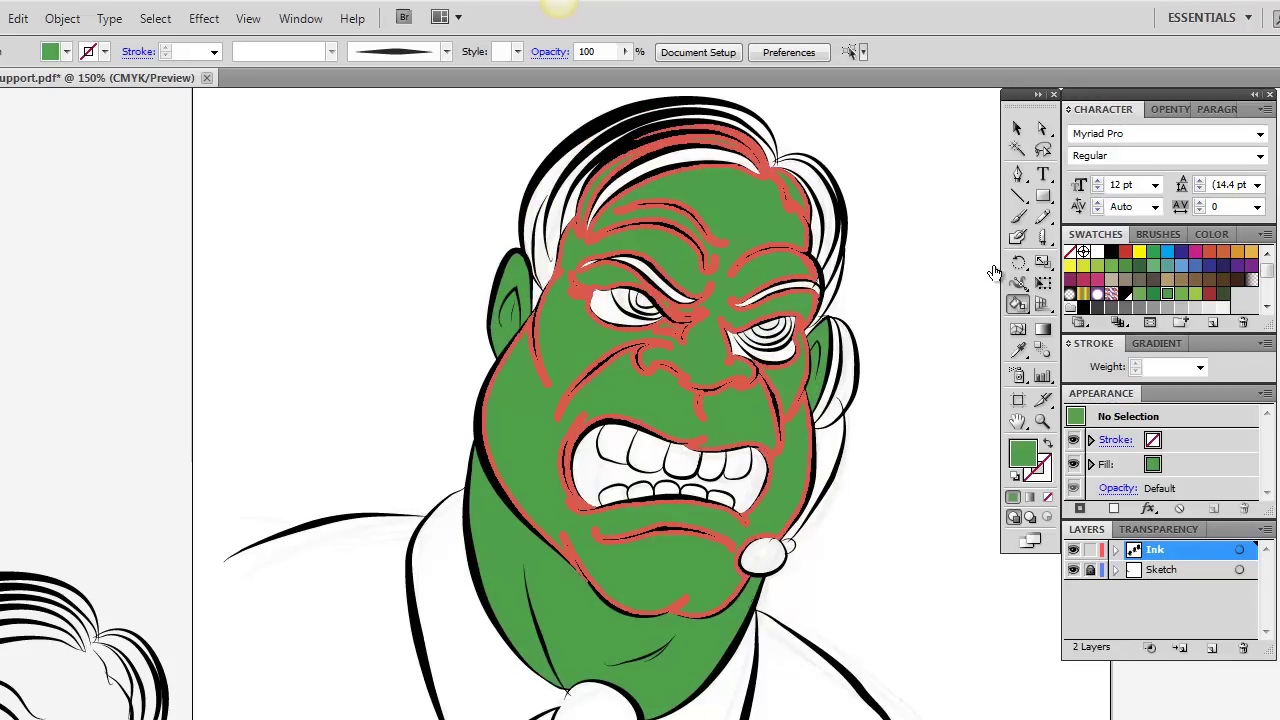
- Fill the hair strands above the forehead and the viewer's left temple with dark green
key(Right)
key(Right)
key(Right)
key(Right)
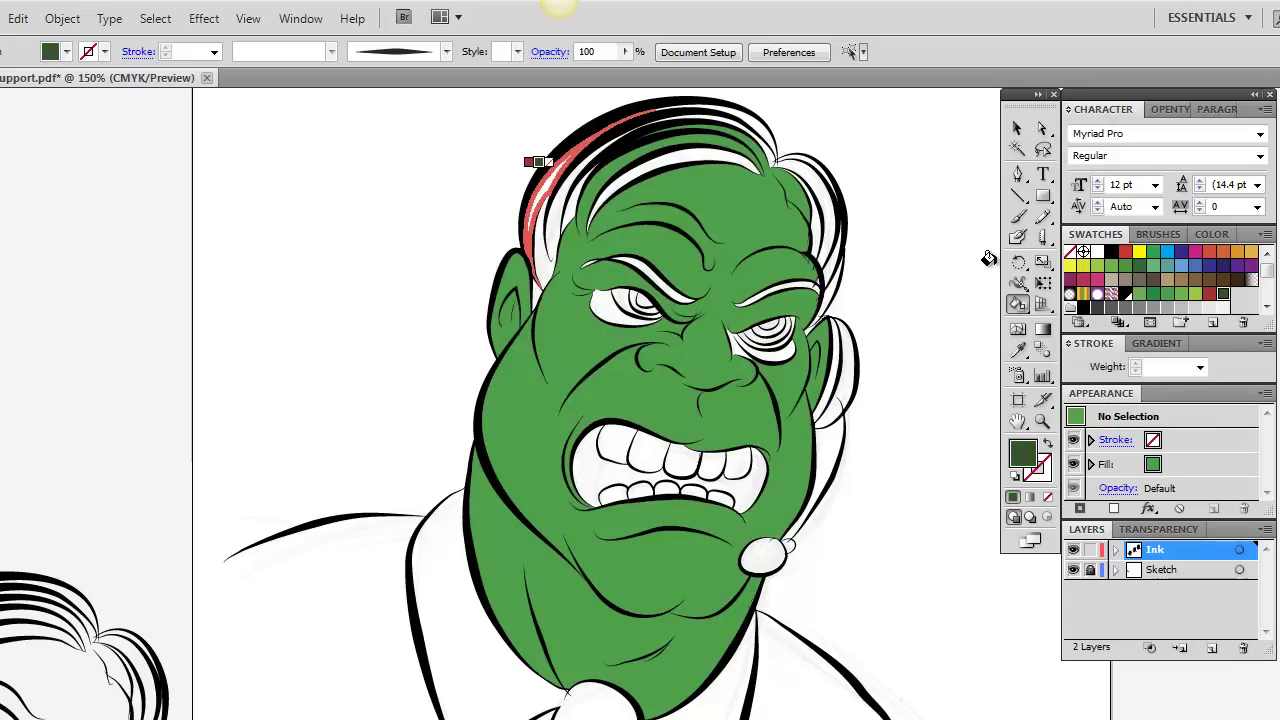
click(543, 195)
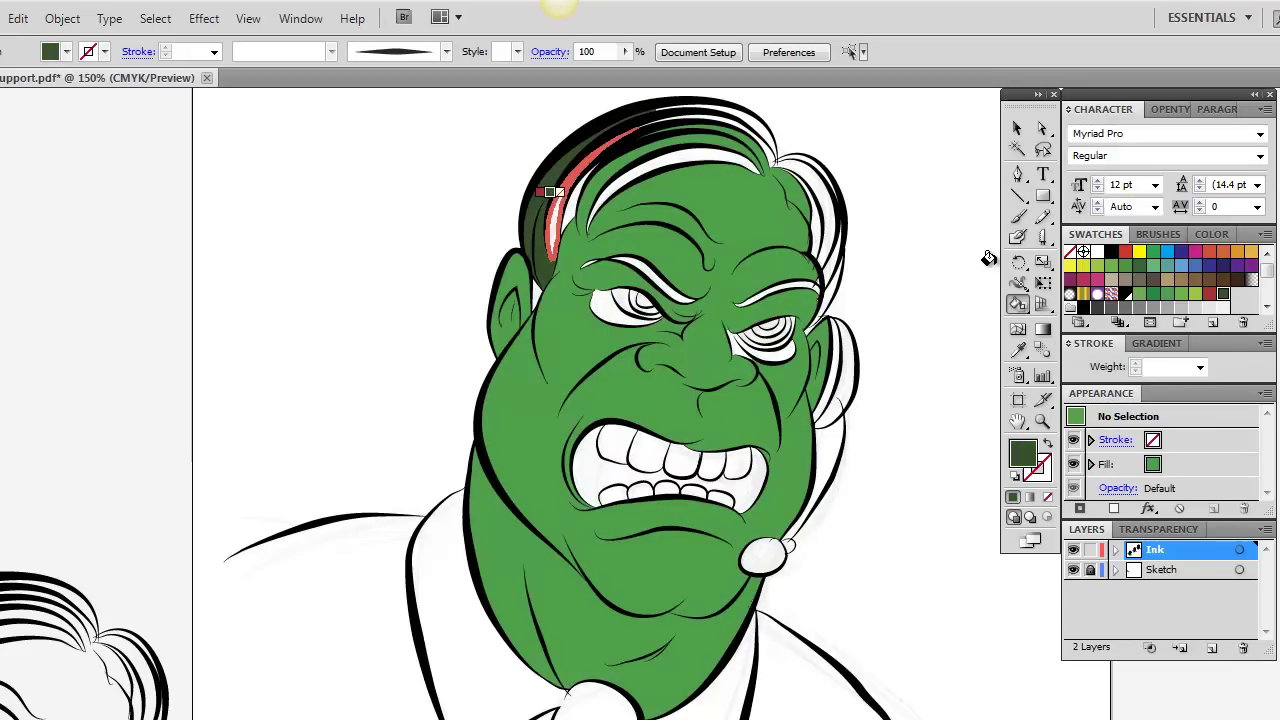
click(552, 195)
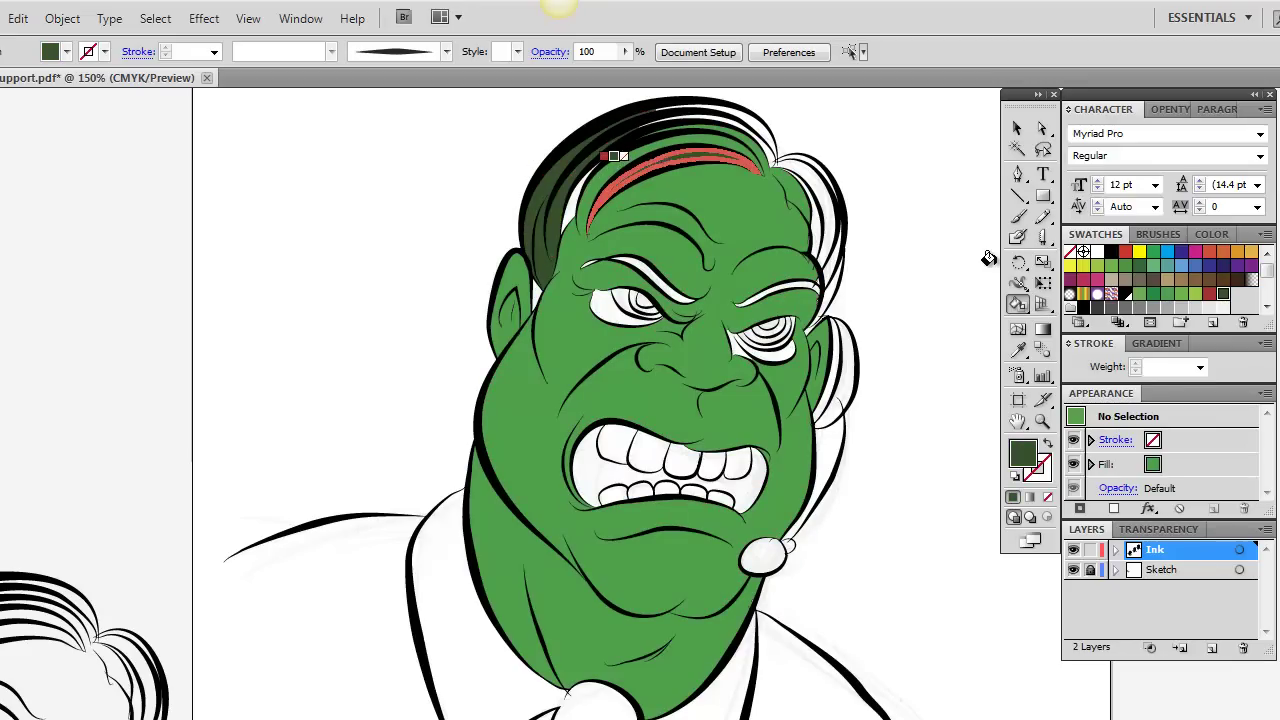
click(612, 163)
click(570, 185)
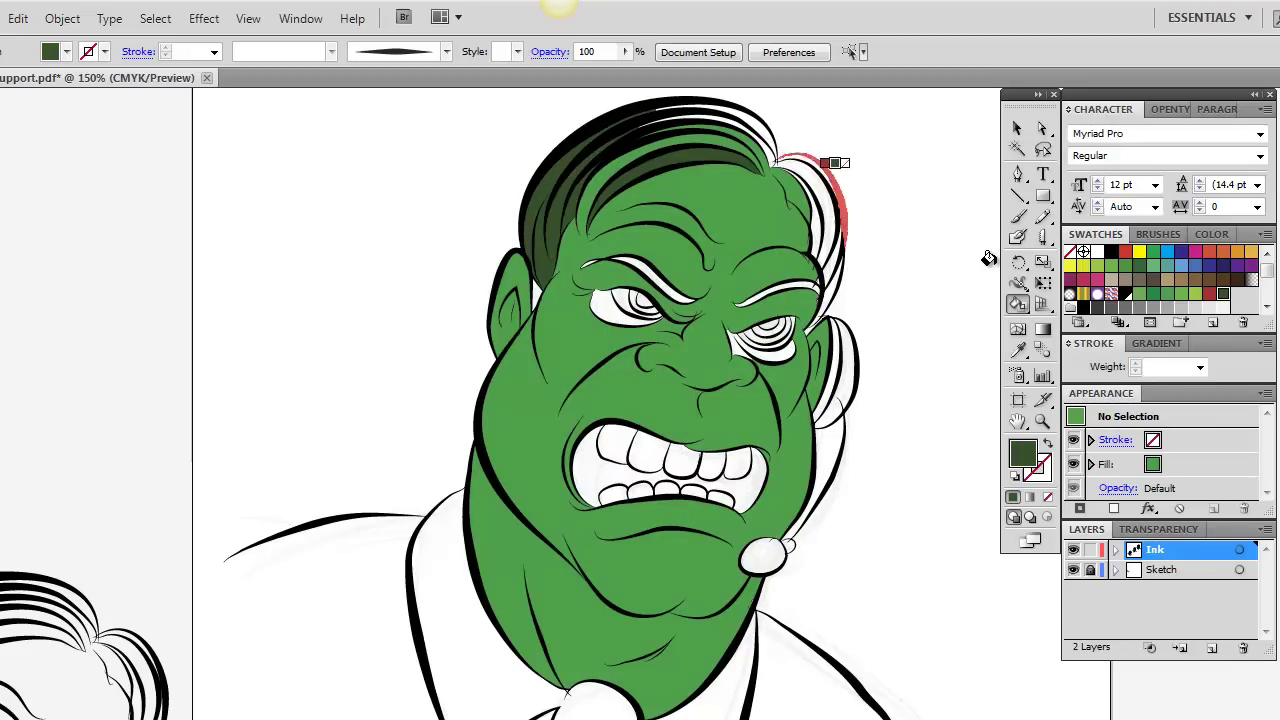
- Fill the hair strands beyond the parting and the remaining gaps along the top of the head with dark green
click(815, 197)
click(815, 197)
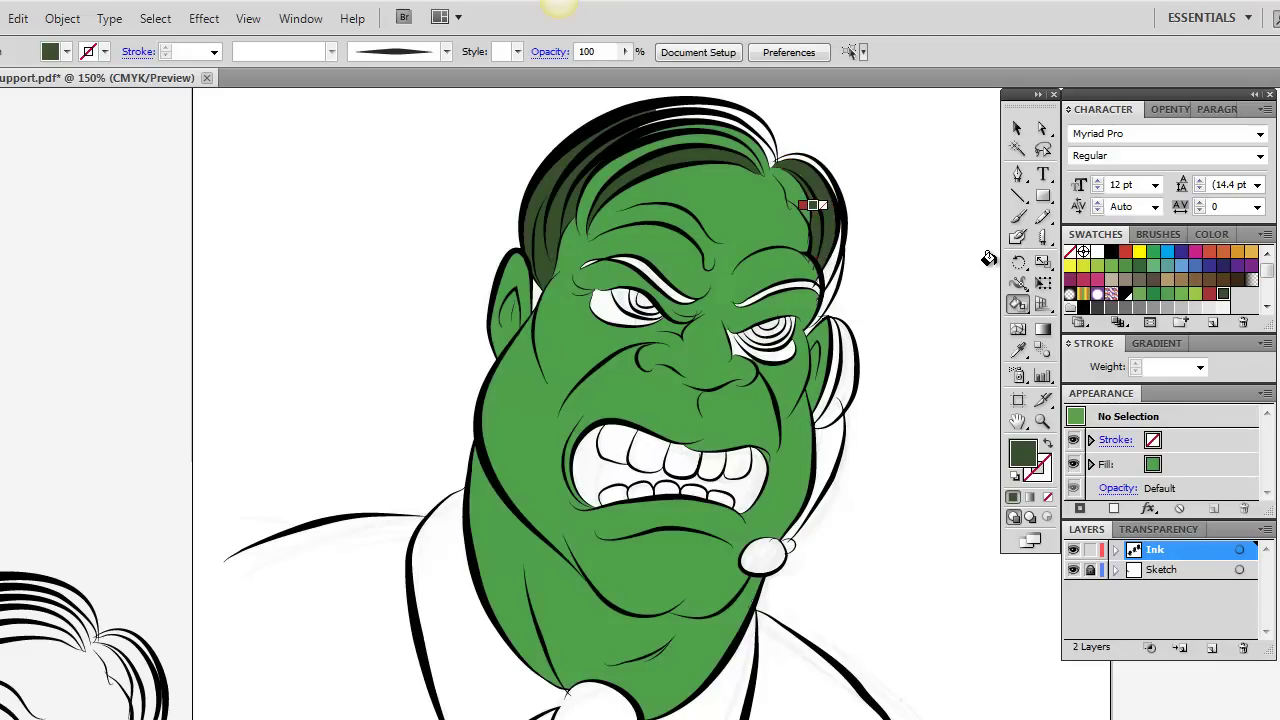
click(830, 250)
click(828, 287)
click(757, 124)
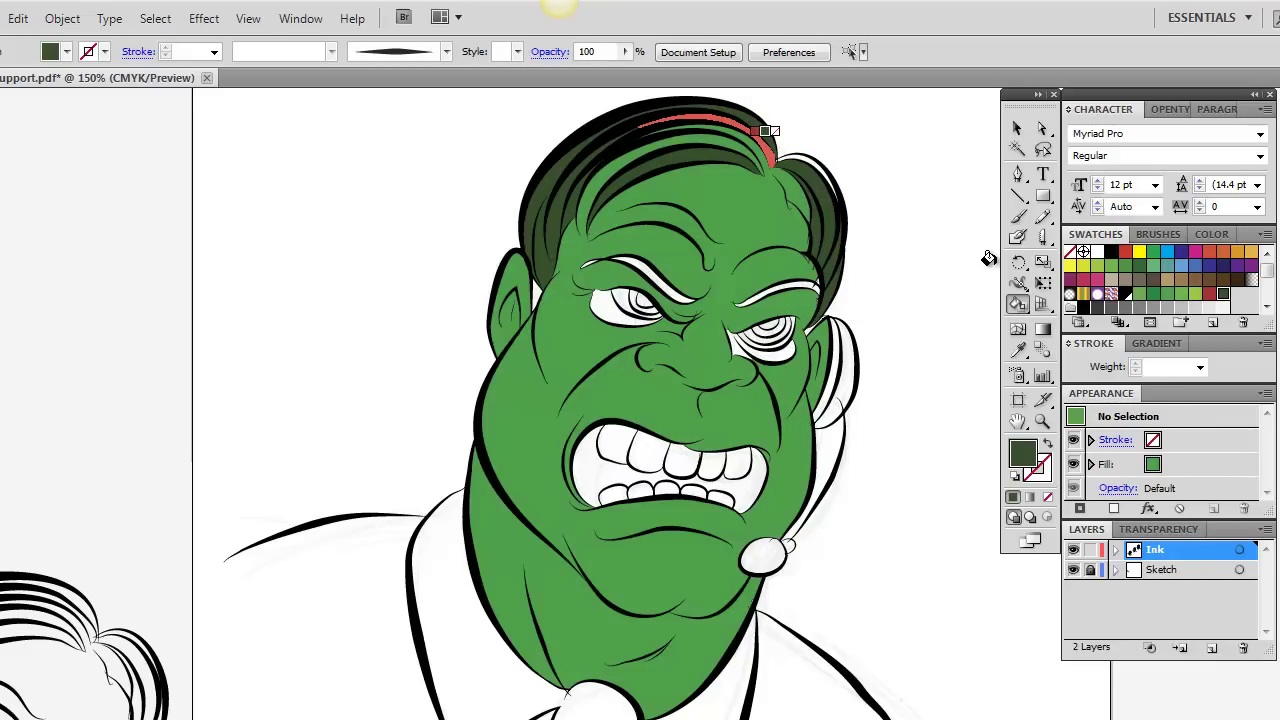
click(805, 165)
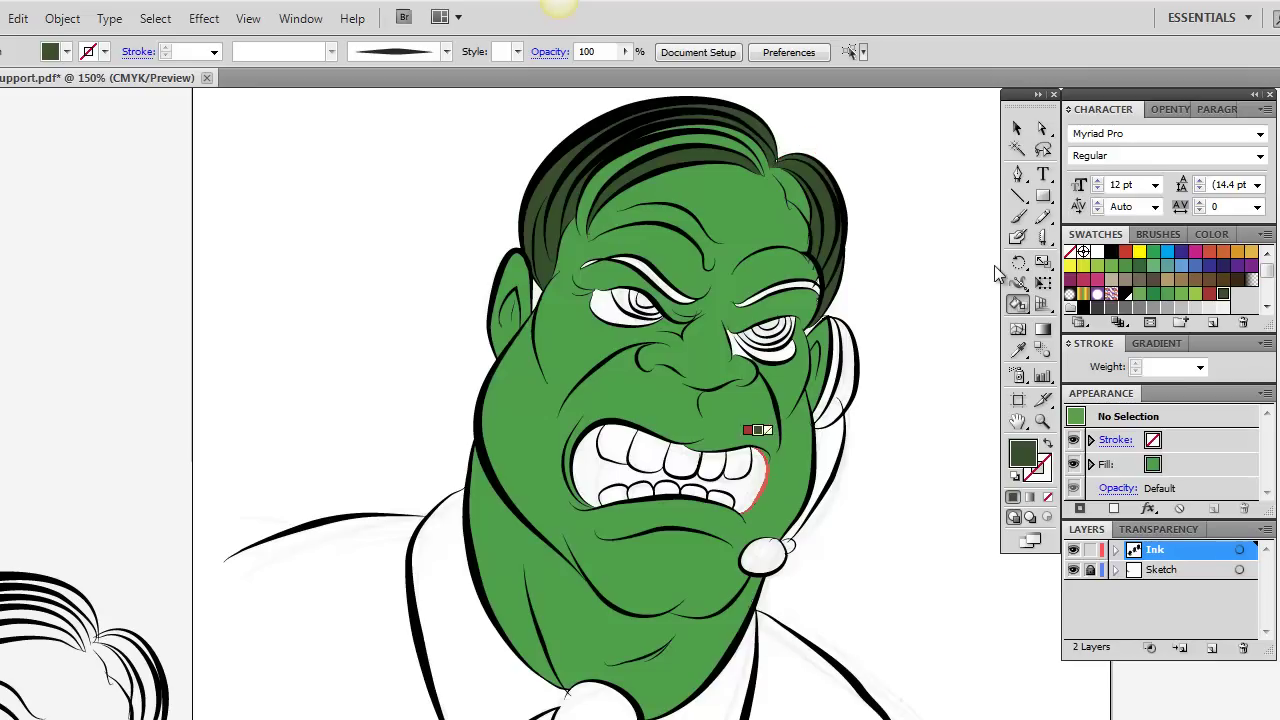
- Fill the inside of the mouth with dark red and the teeth with light gray
click(1209, 293)
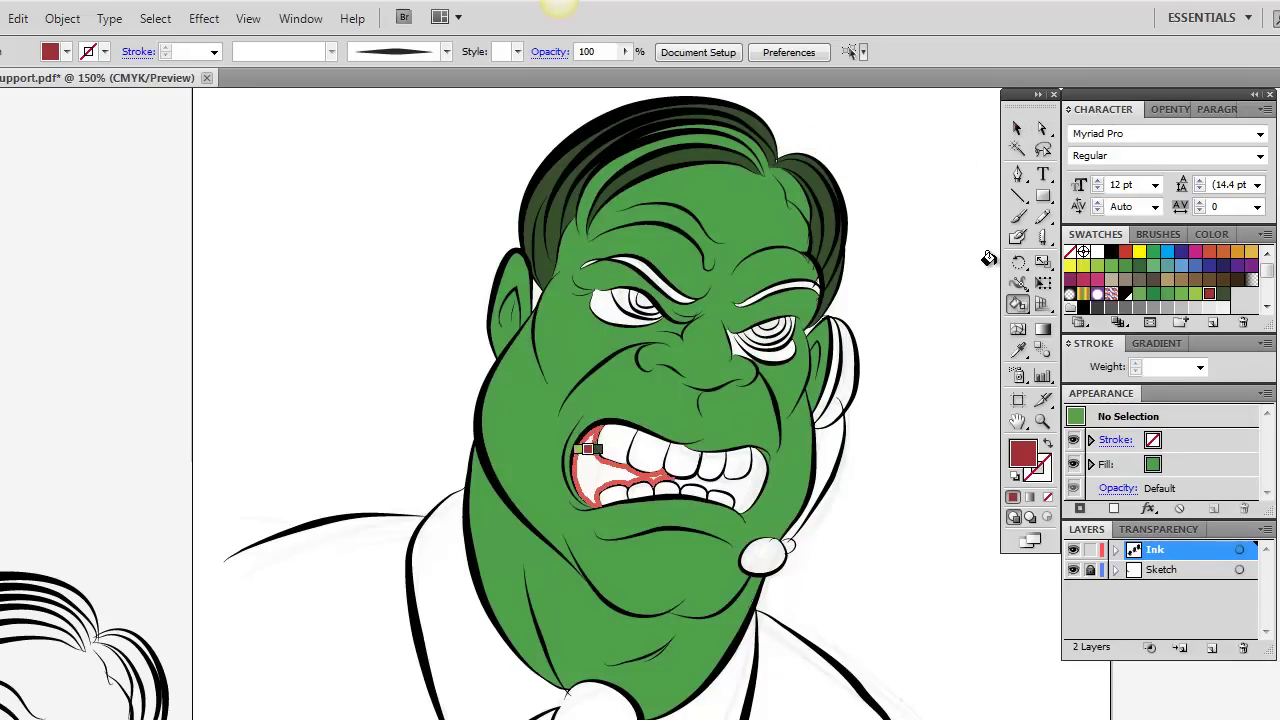
click(584, 462)
click(738, 470)
click(750, 468)
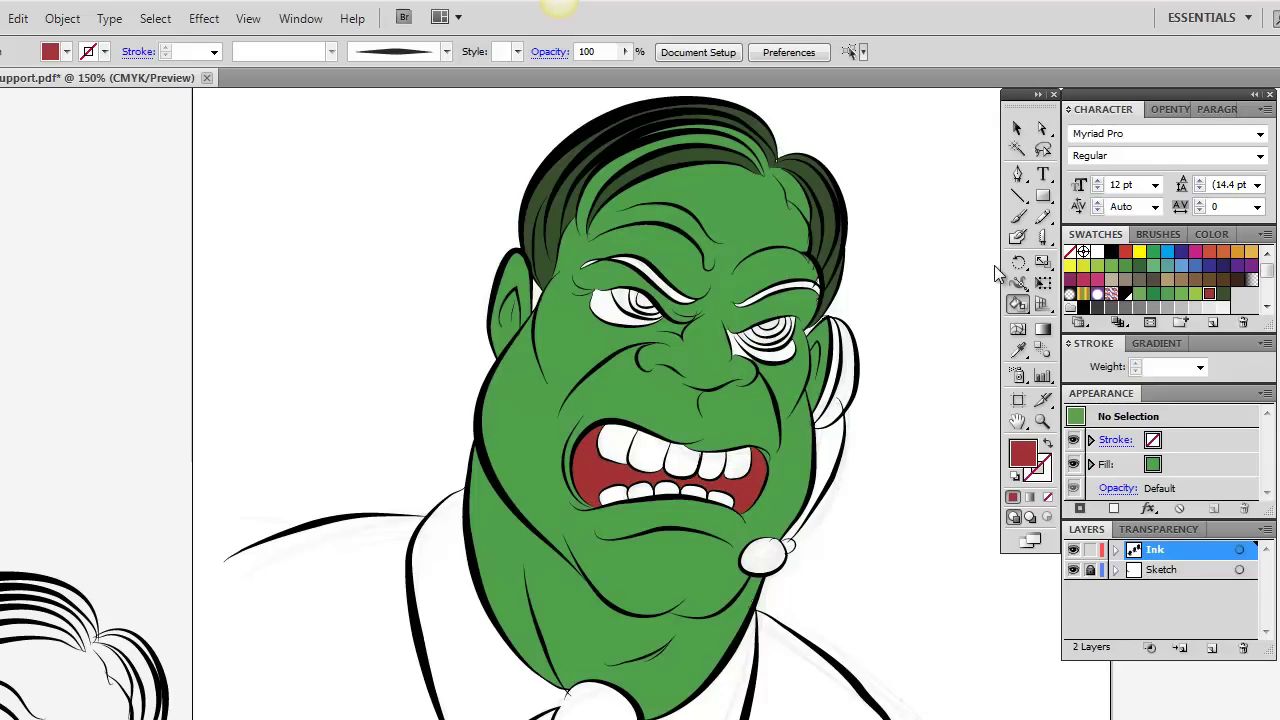
click(1223, 307)
click(614, 445)
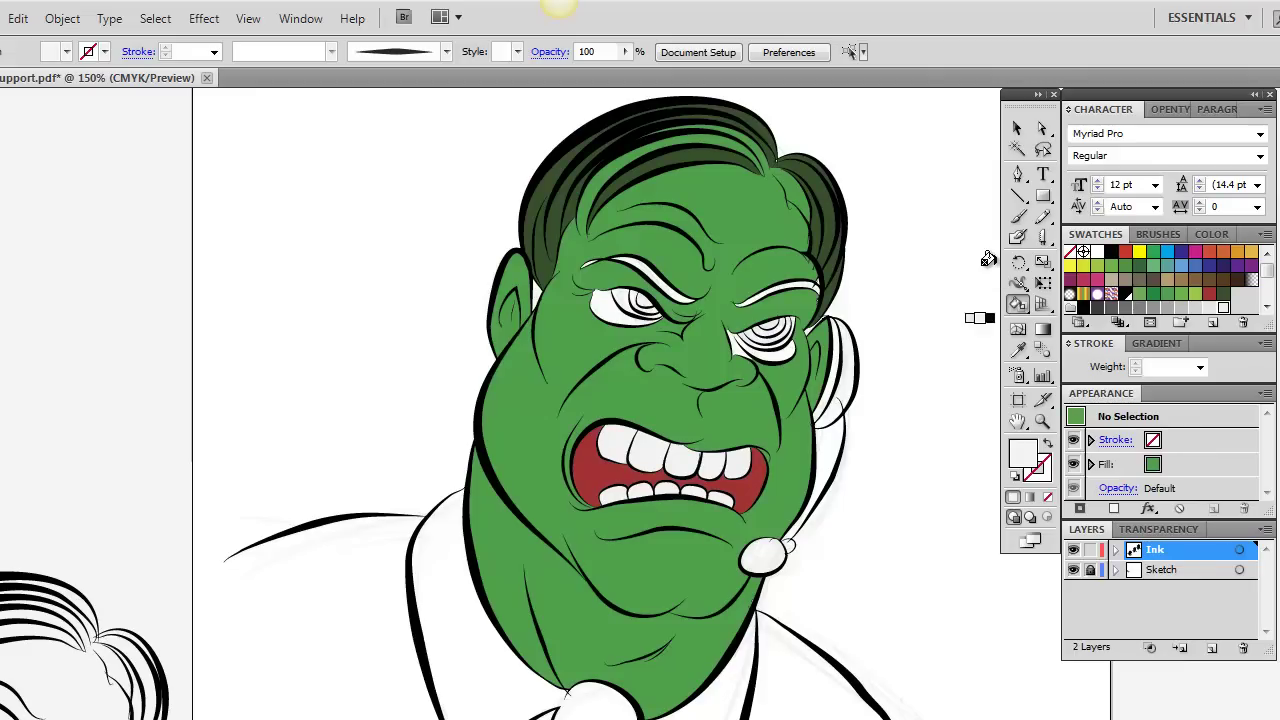
- Fill the eye-bag areas beneath both eyes with the medium green skin color
key(z)
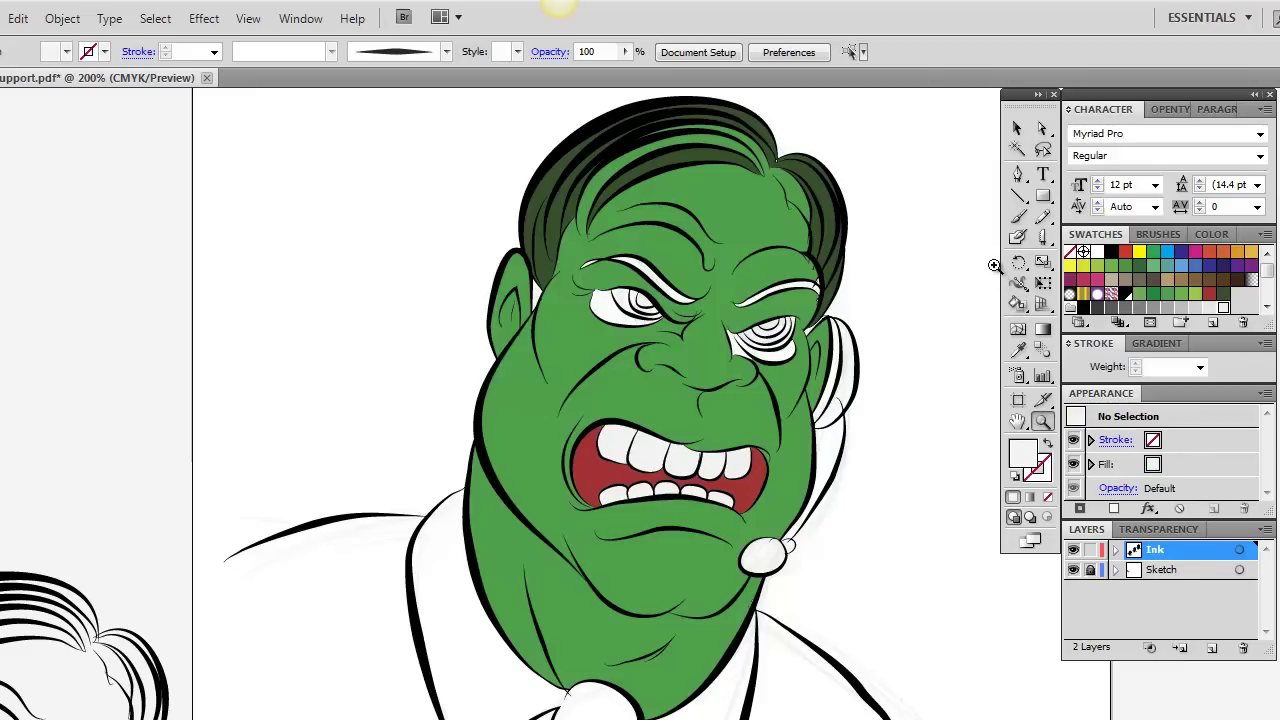
key(ctrl+plus)
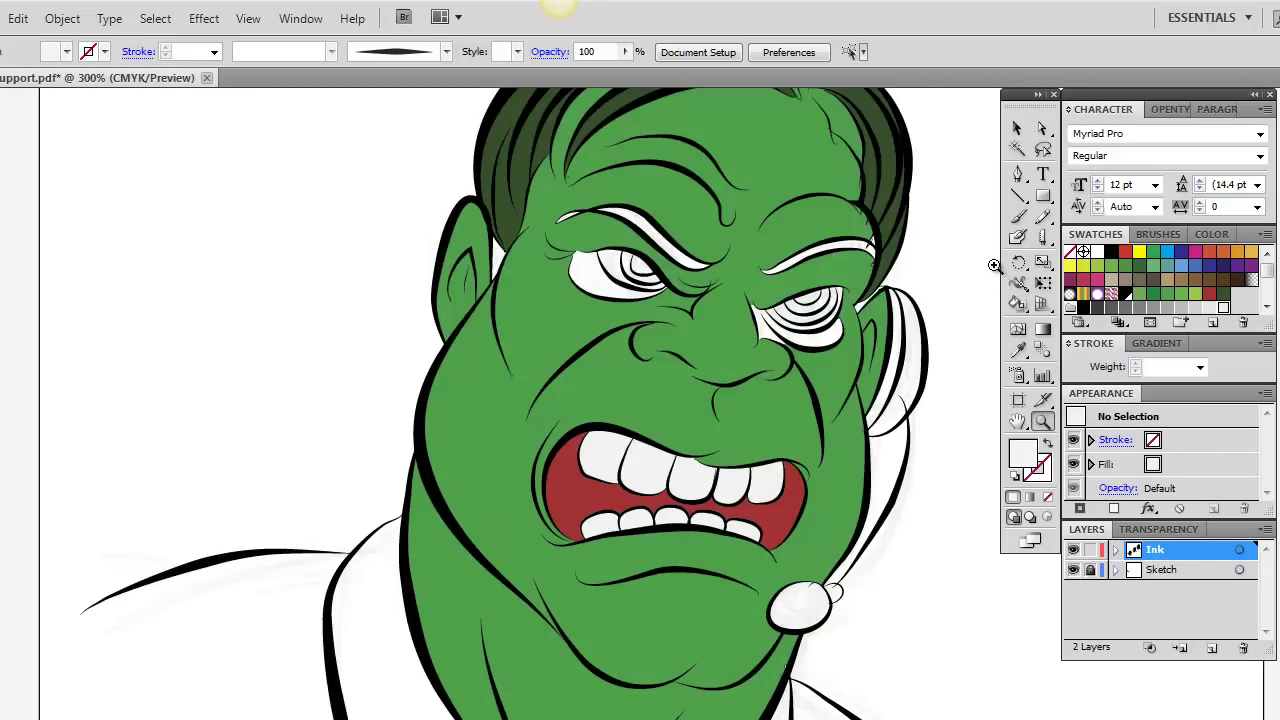
key(ctrl+plus)
key(space)
drag(994, 265, 998, 325)
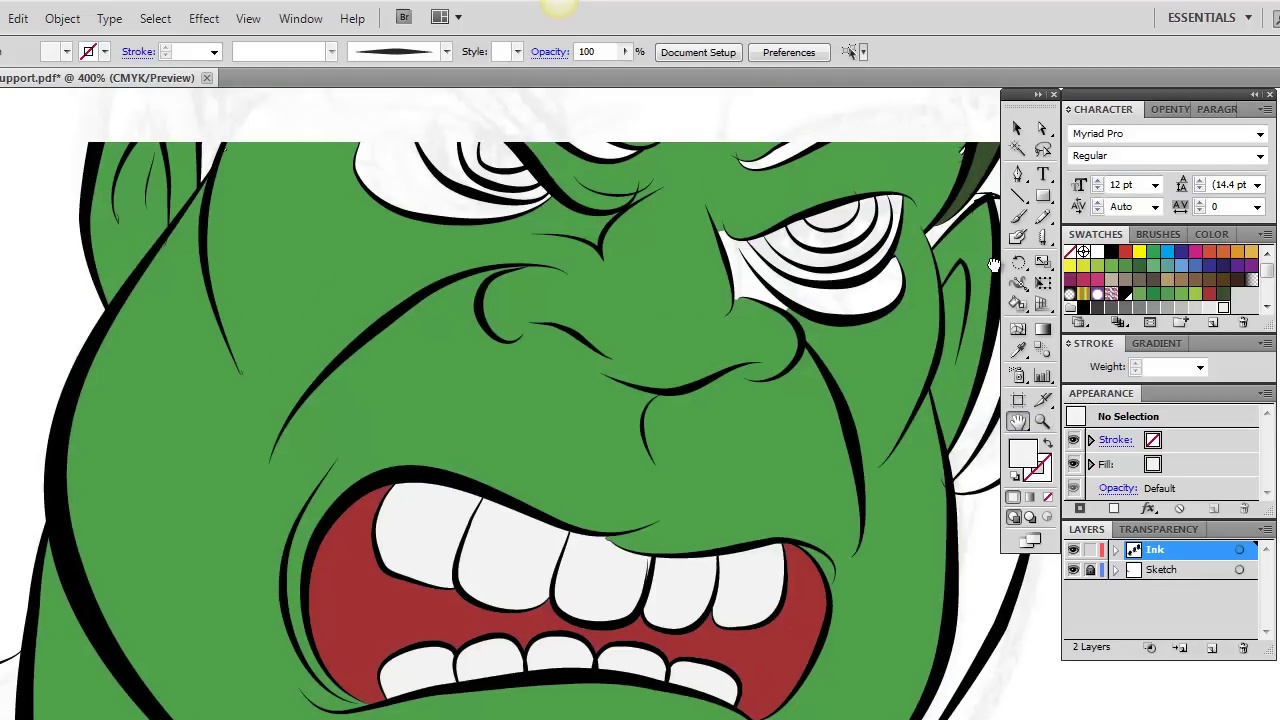
drag(994, 265, 968, 482)
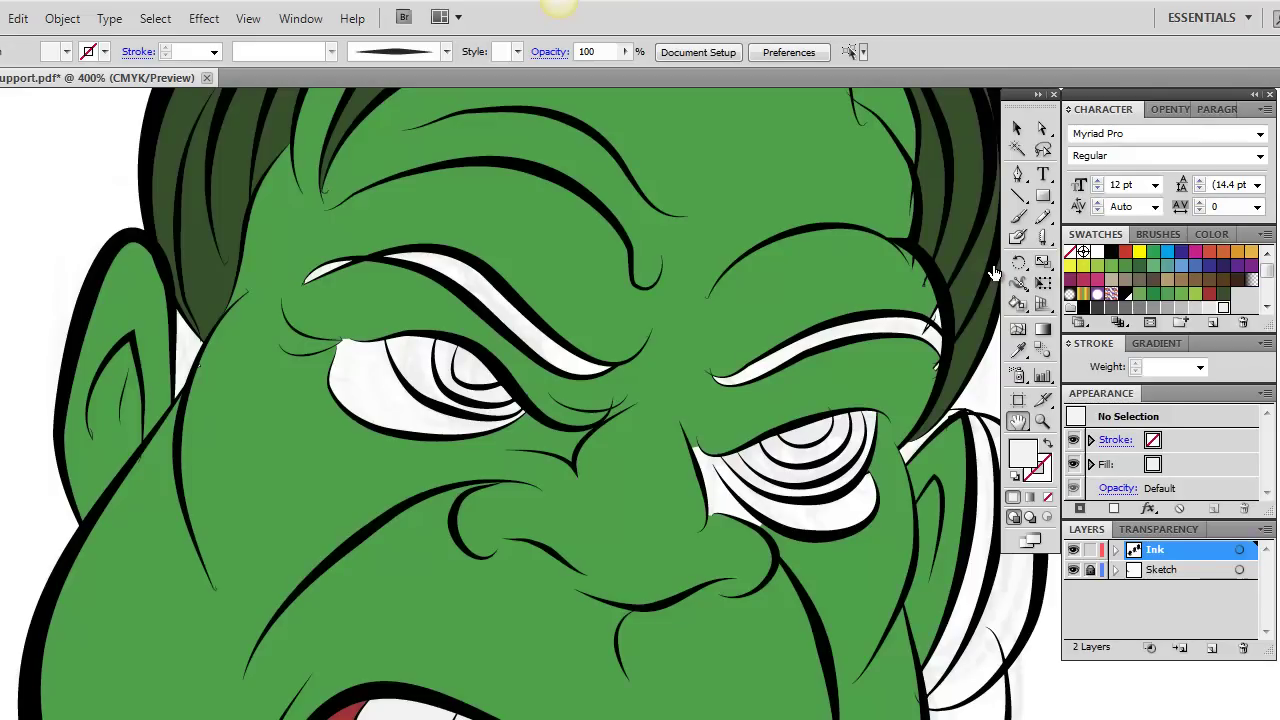
click(1017, 303)
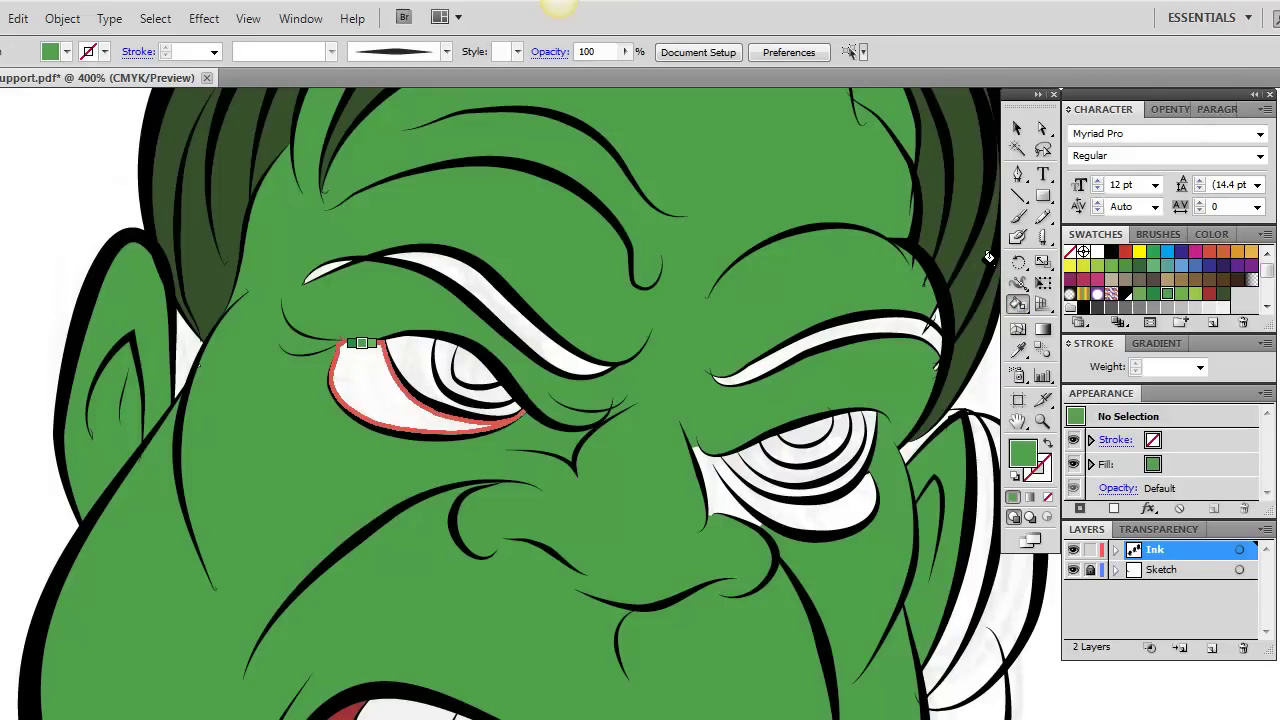
click(360, 348)
click(722, 482)
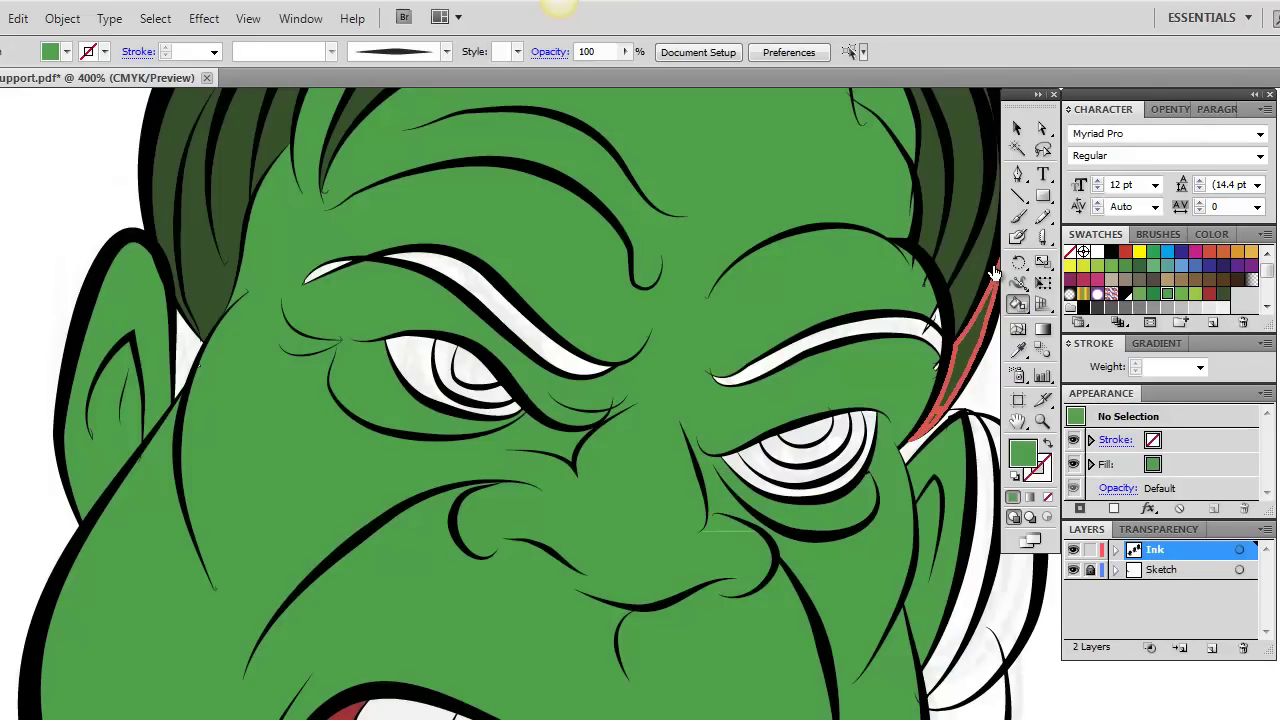
- Fill both eyebrows and the small hair gap beside the ear on the viewer's left with dark green
key(Right)
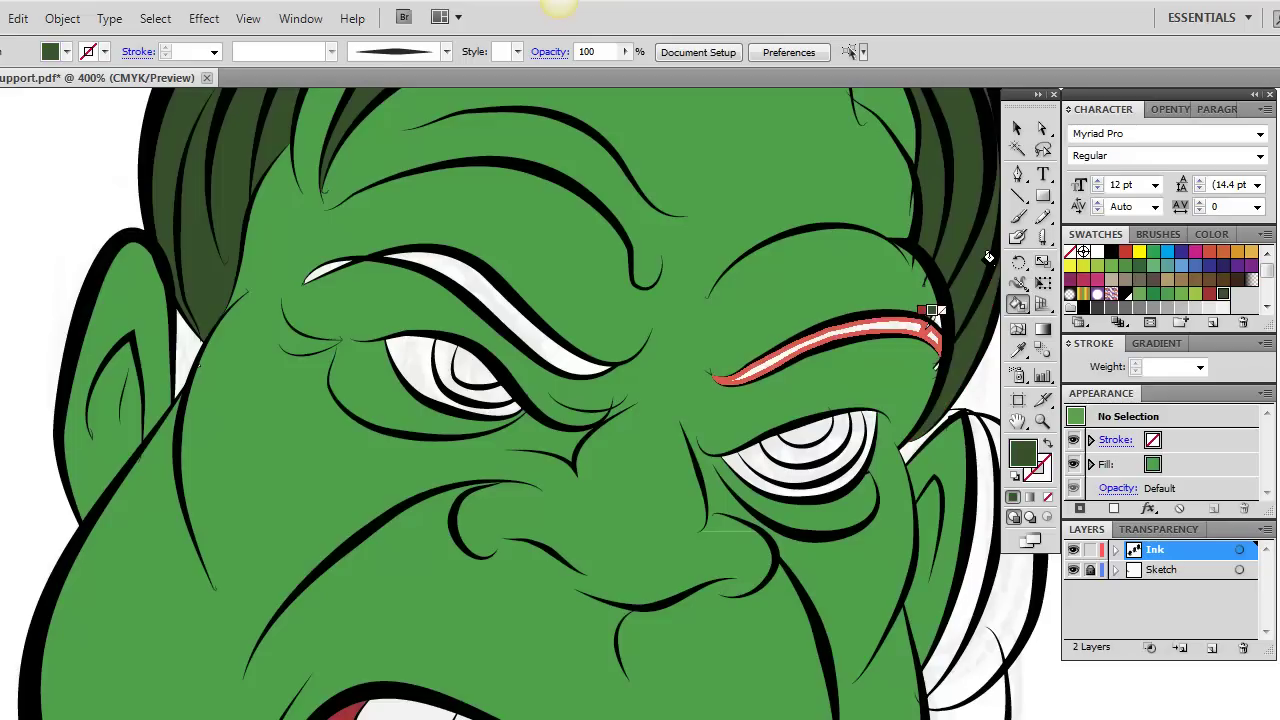
click(872, 325)
click(445, 262)
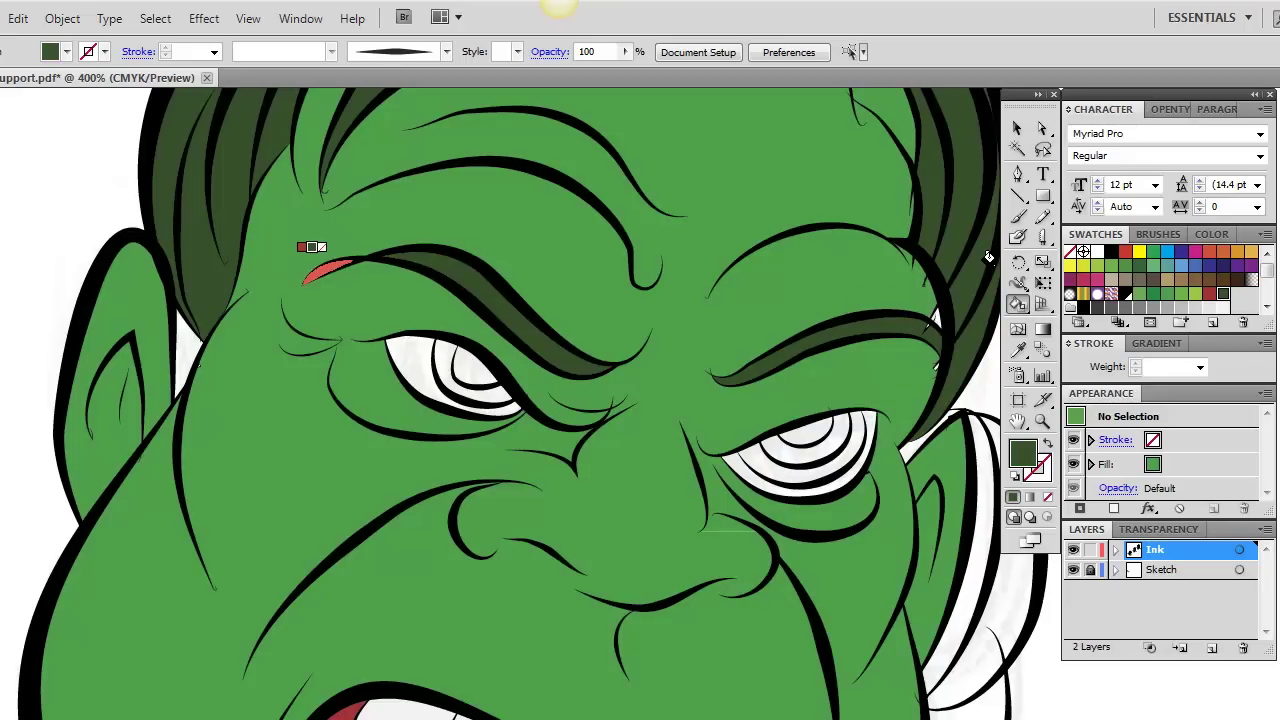
click(180, 322)
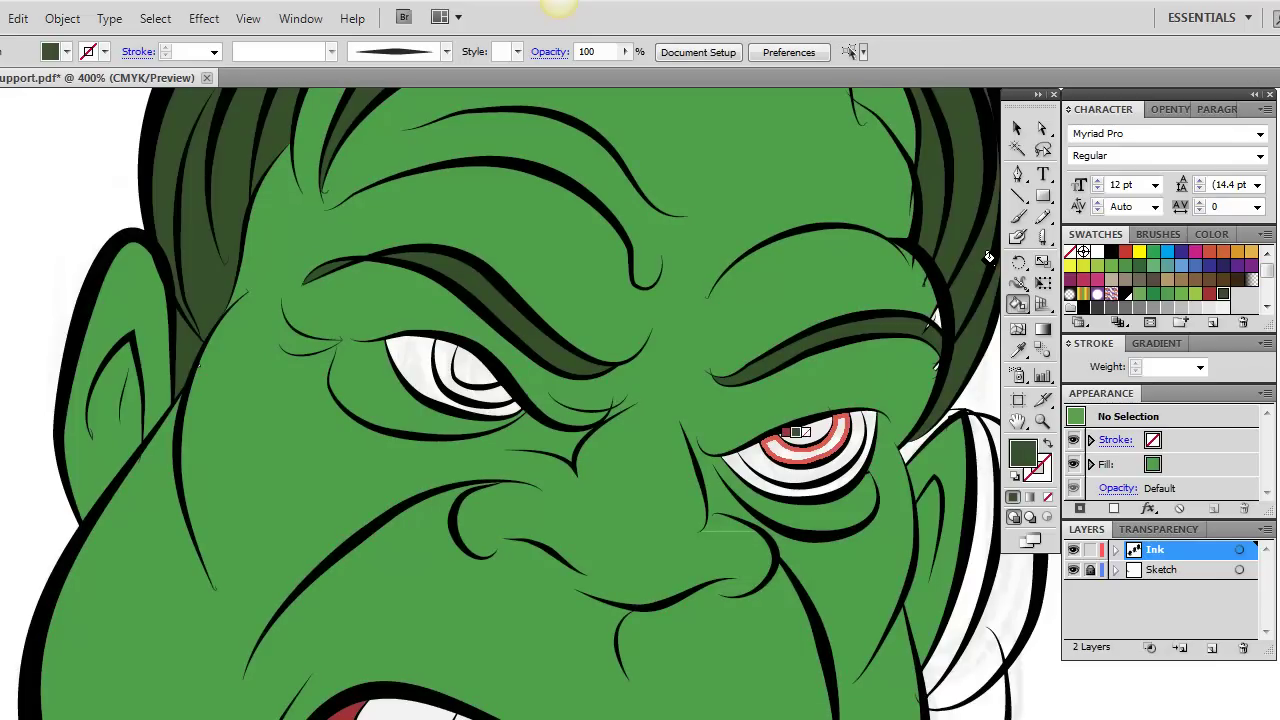
- Fill the irises of both eyes with yellow-green and the pupils with black
click(1195, 293)
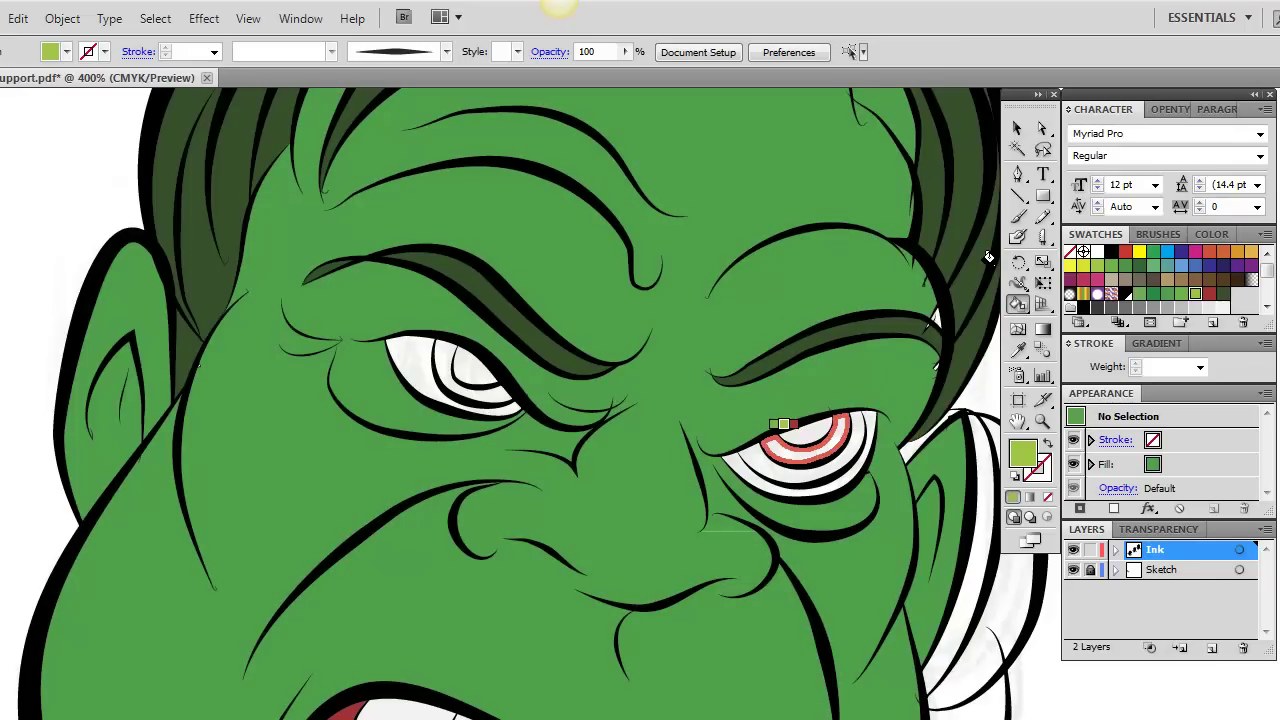
click(783, 444)
click(468, 366)
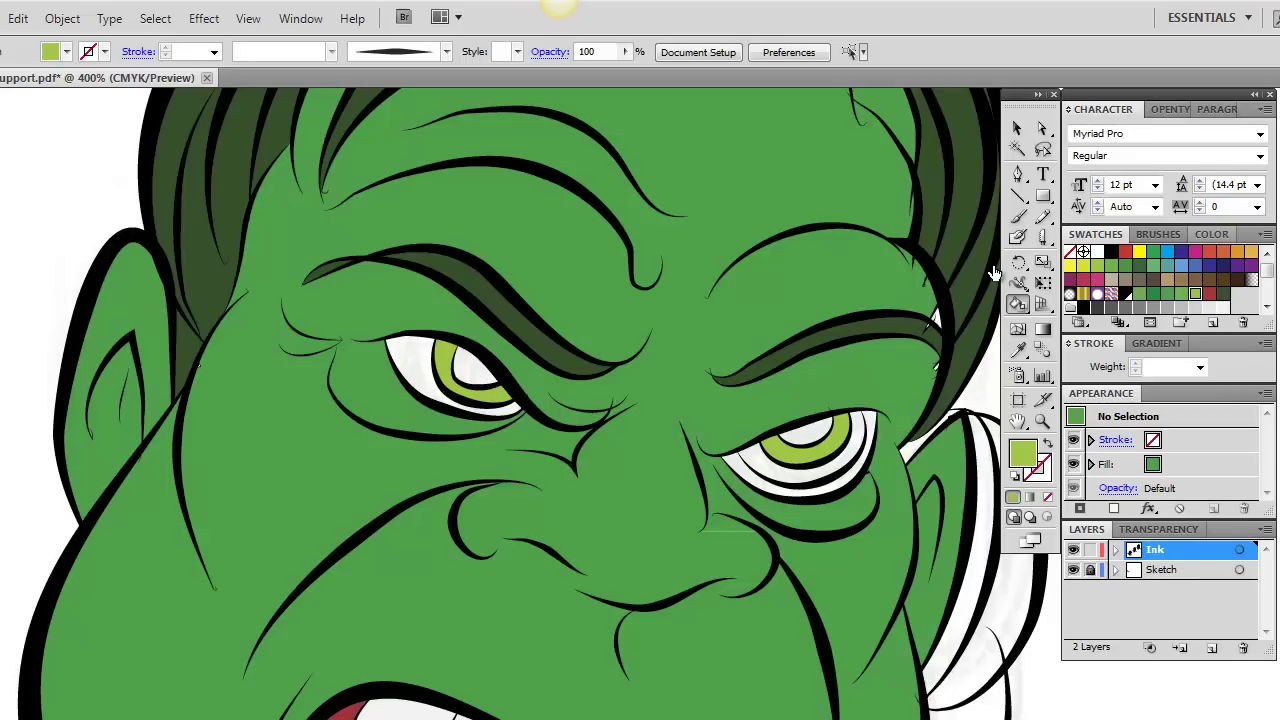
click(1125, 293)
click(806, 428)
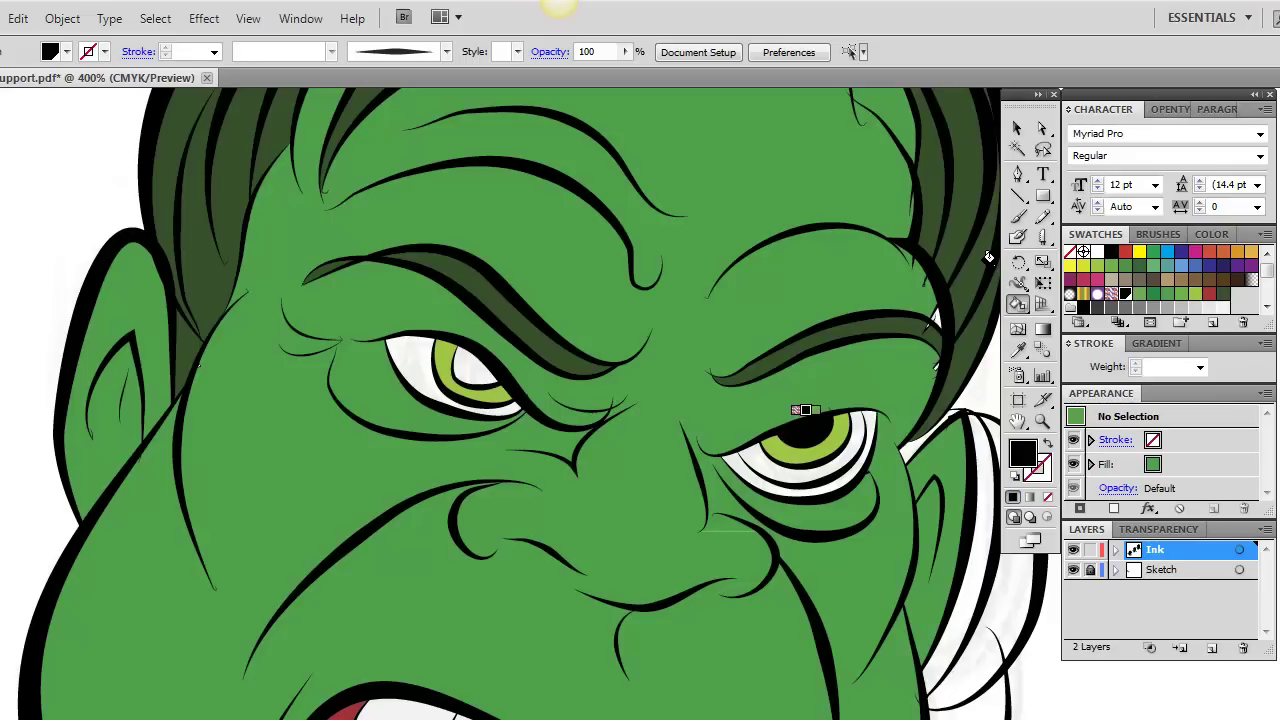
click(472, 366)
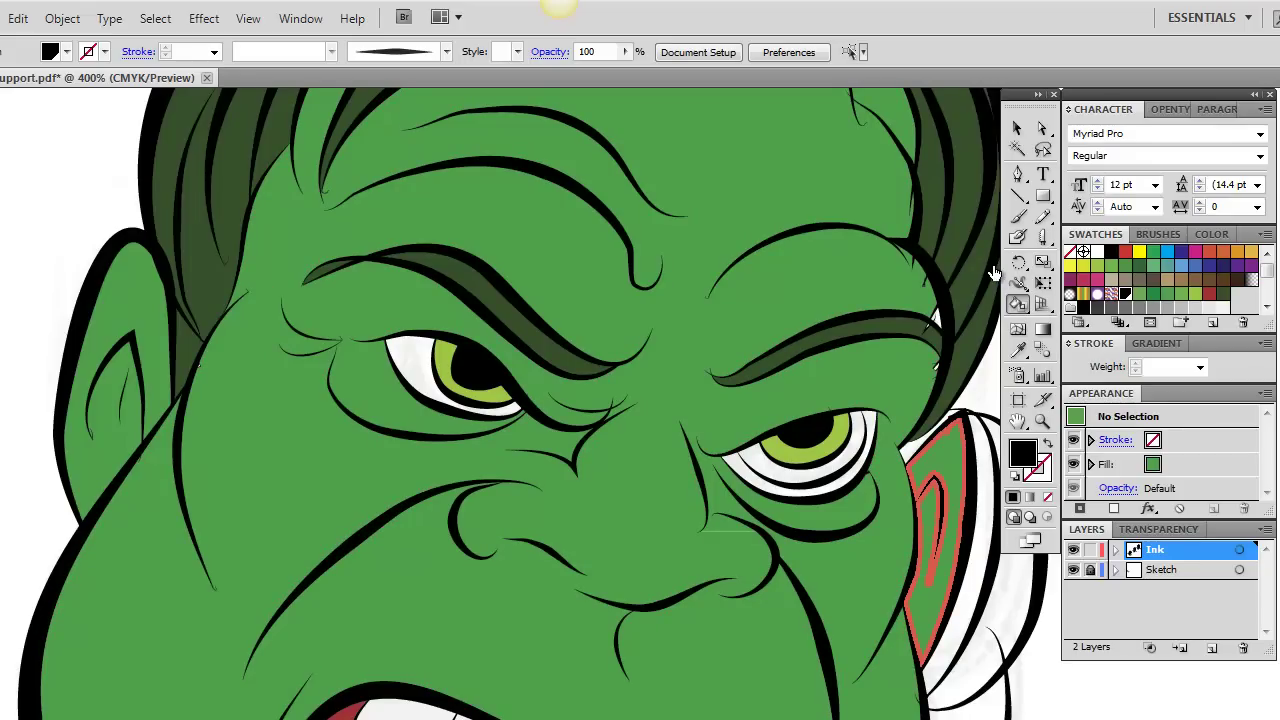
- Fill the lower eyelid of the eye on the viewer's right with medium skin green and its eye white with light gray
key(Right)
key(Right)
key(Right)
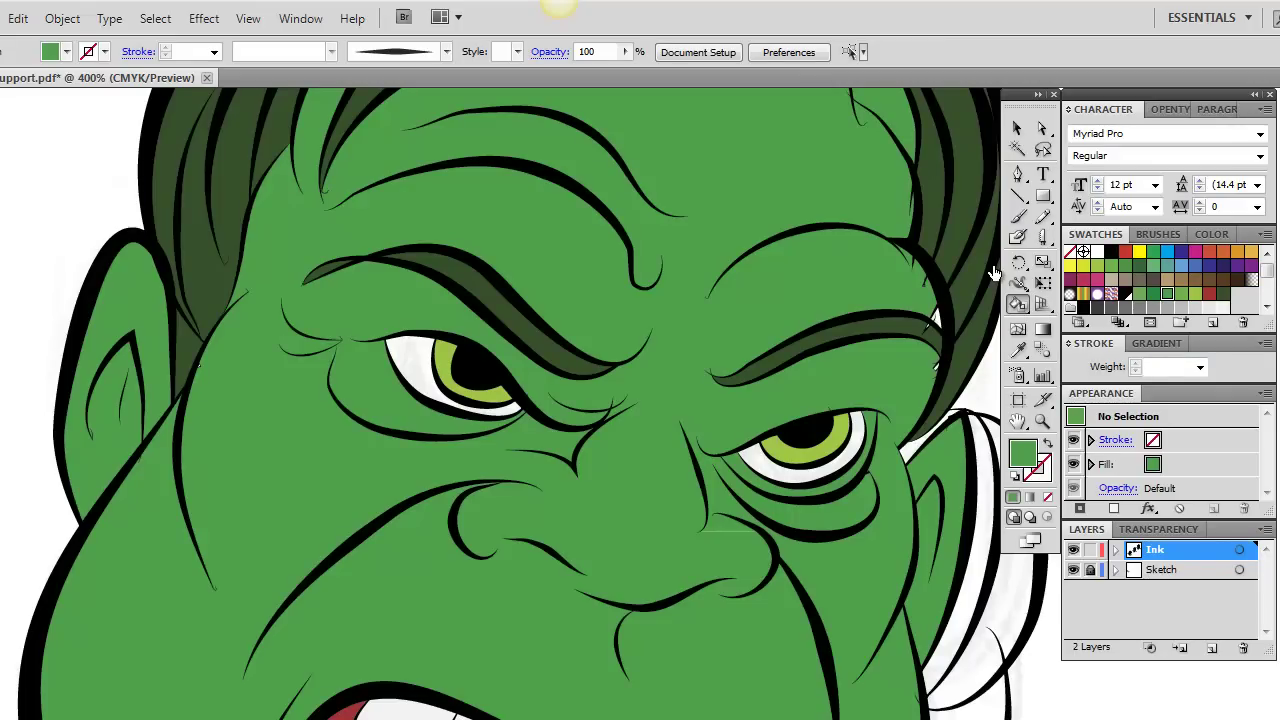
click(1223, 307)
click(756, 460)
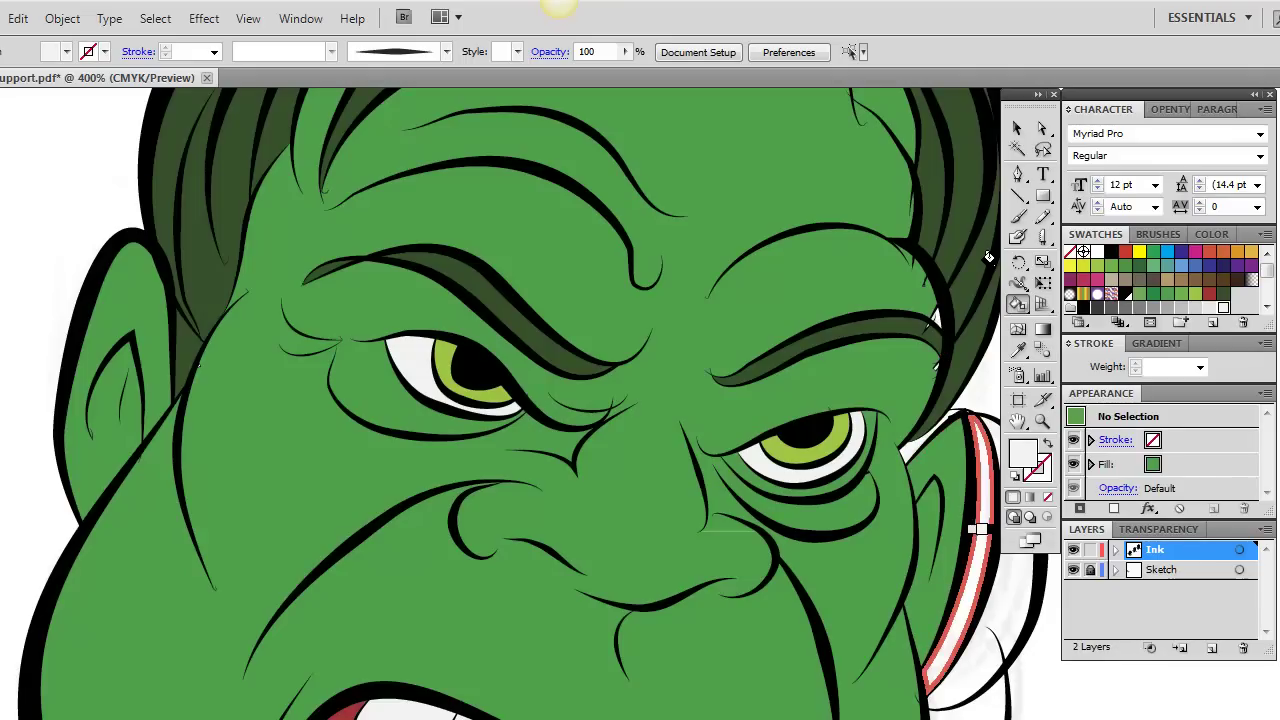
- Fill the headset's earpiece areas beside the ear and the microphone by the chin with light gray
click(980, 537)
click(1012, 580)
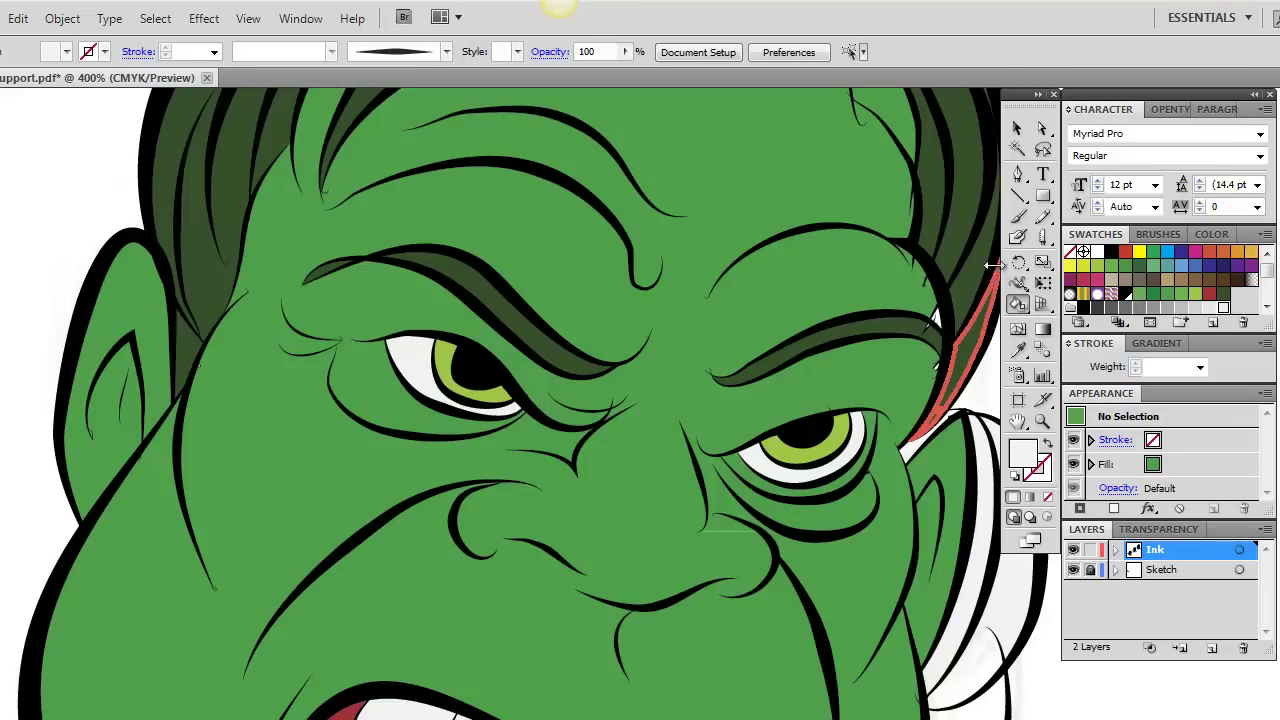
click(988, 260)
click(1018, 421)
drag(993, 265, 995, 225)
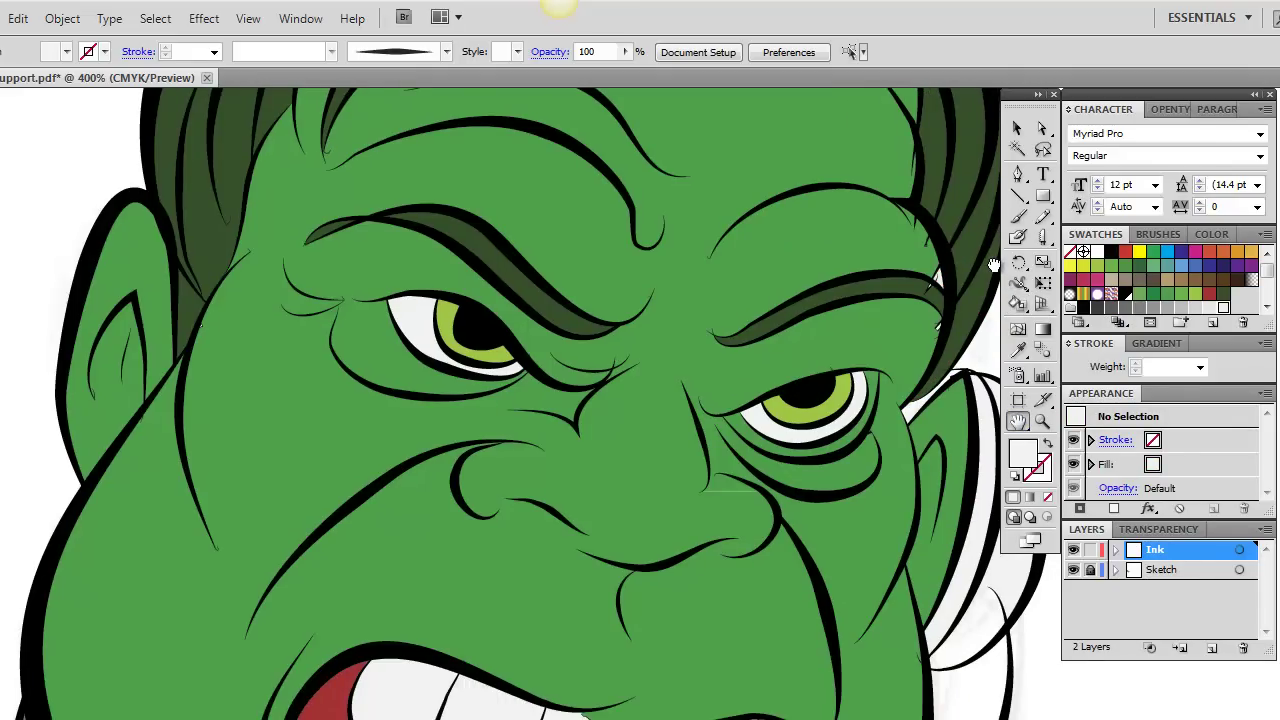
scroll(994, 265, down, 3)
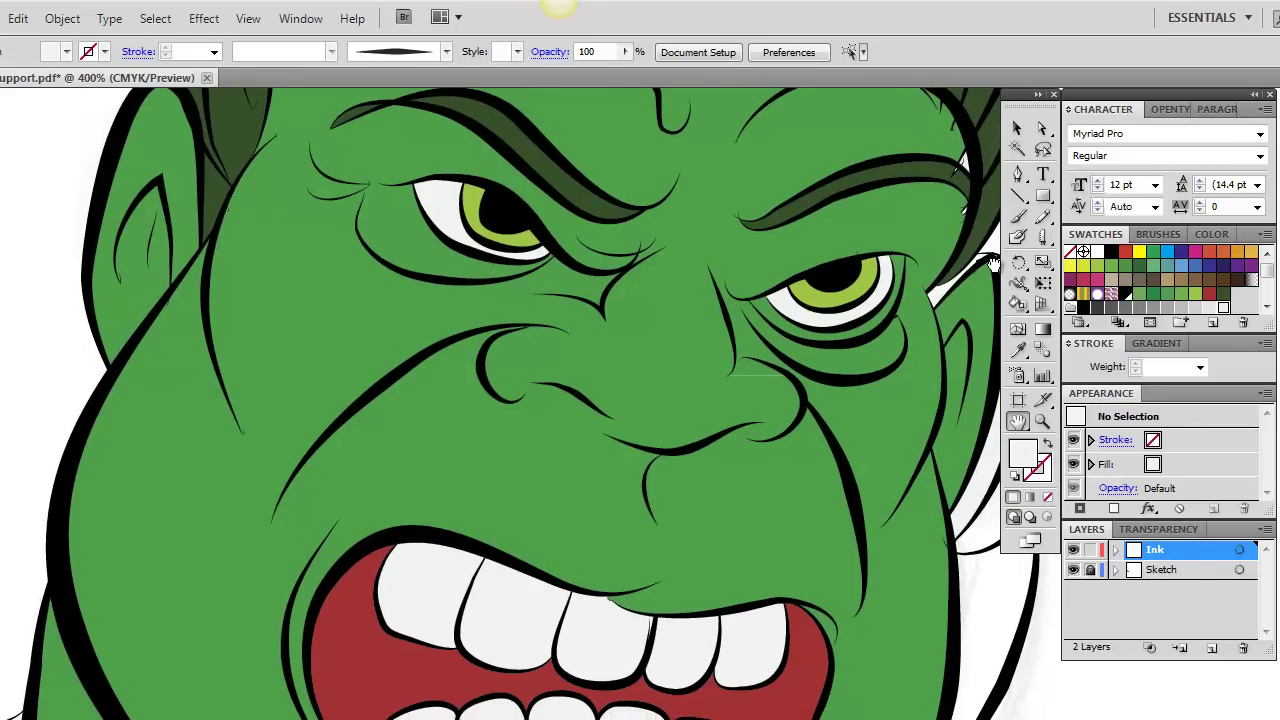
scroll(994, 265, down, 7)
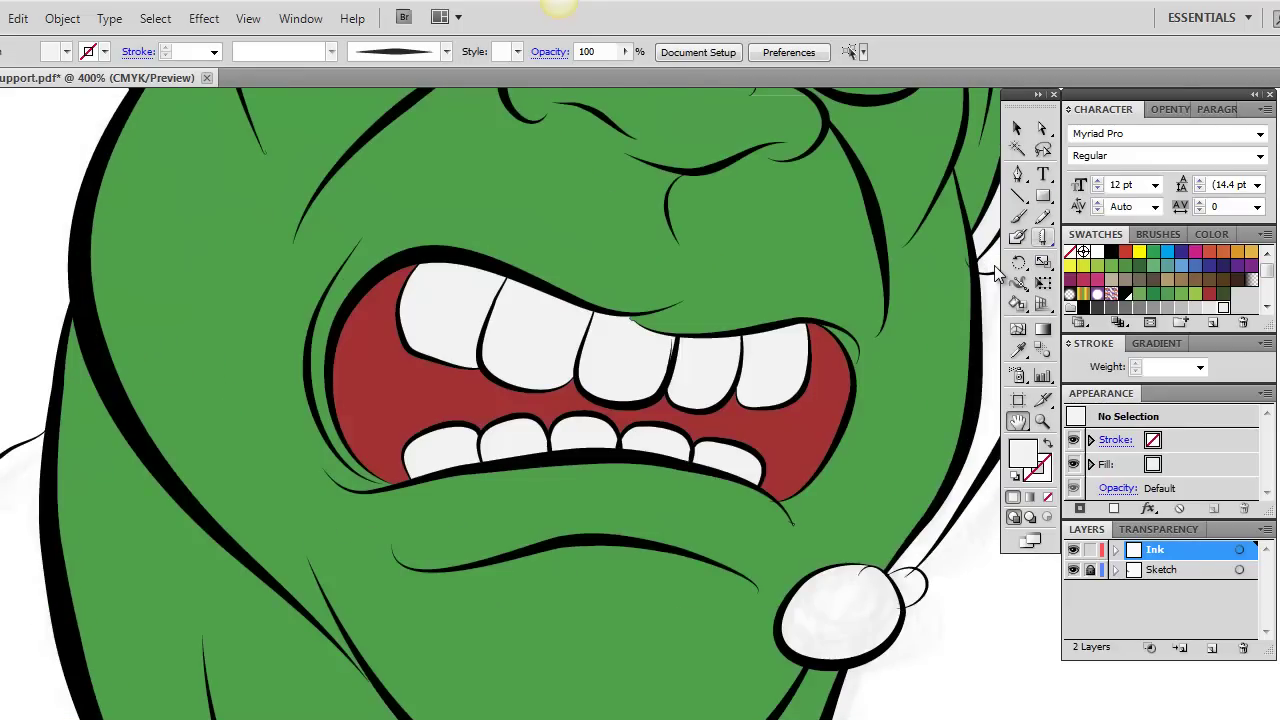
click(1017, 304)
click(845, 582)
click(906, 580)
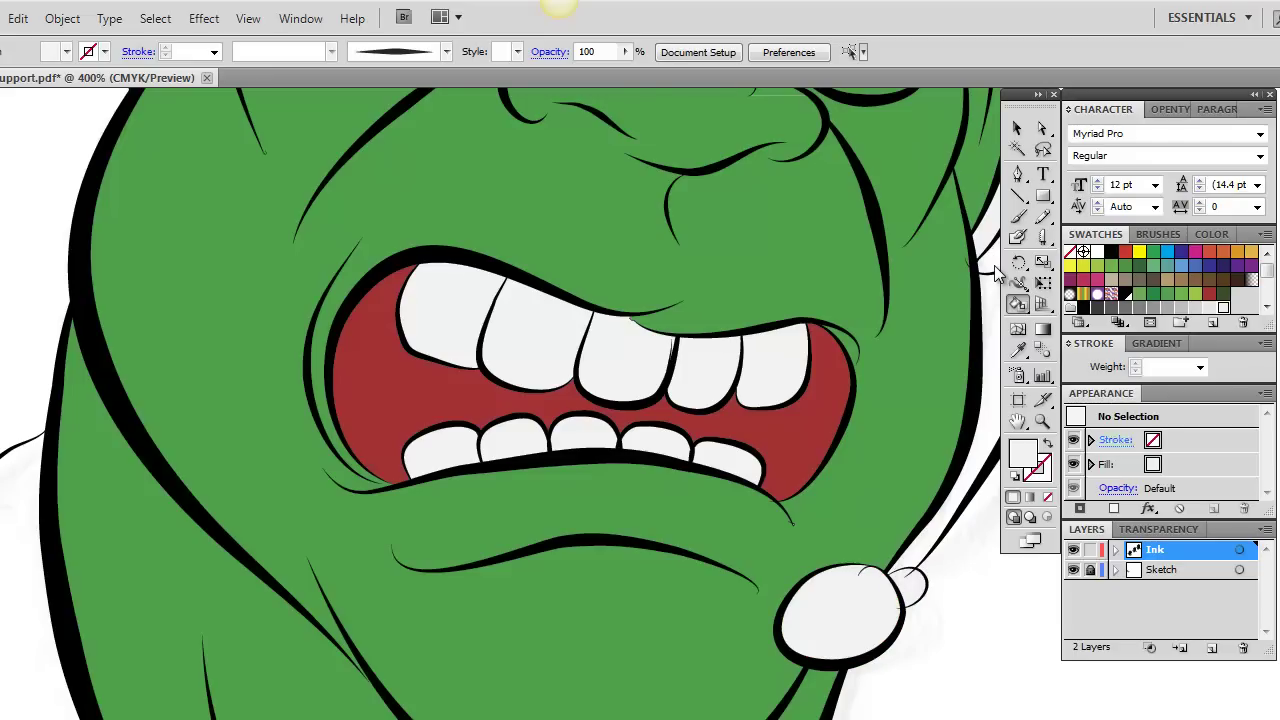
- Select all the colored artwork and expand the Live Paint group into separately editable shapes
key(z)
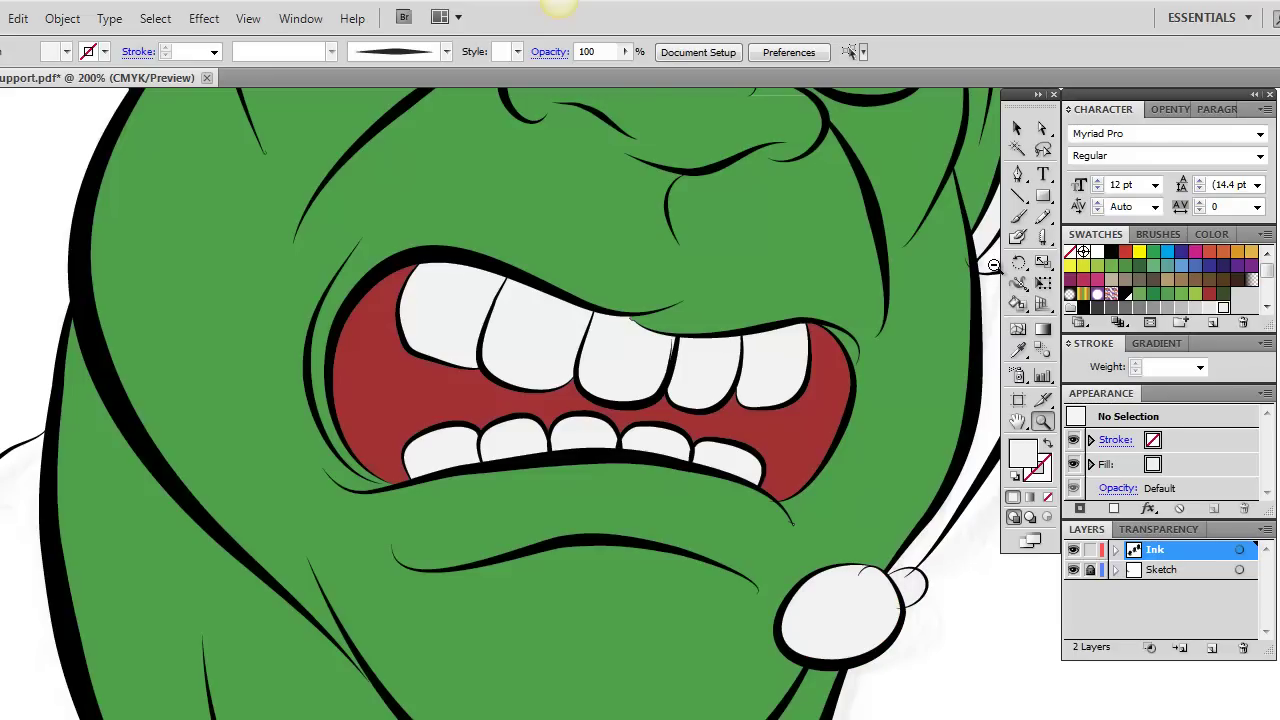
alt+click(993, 265)
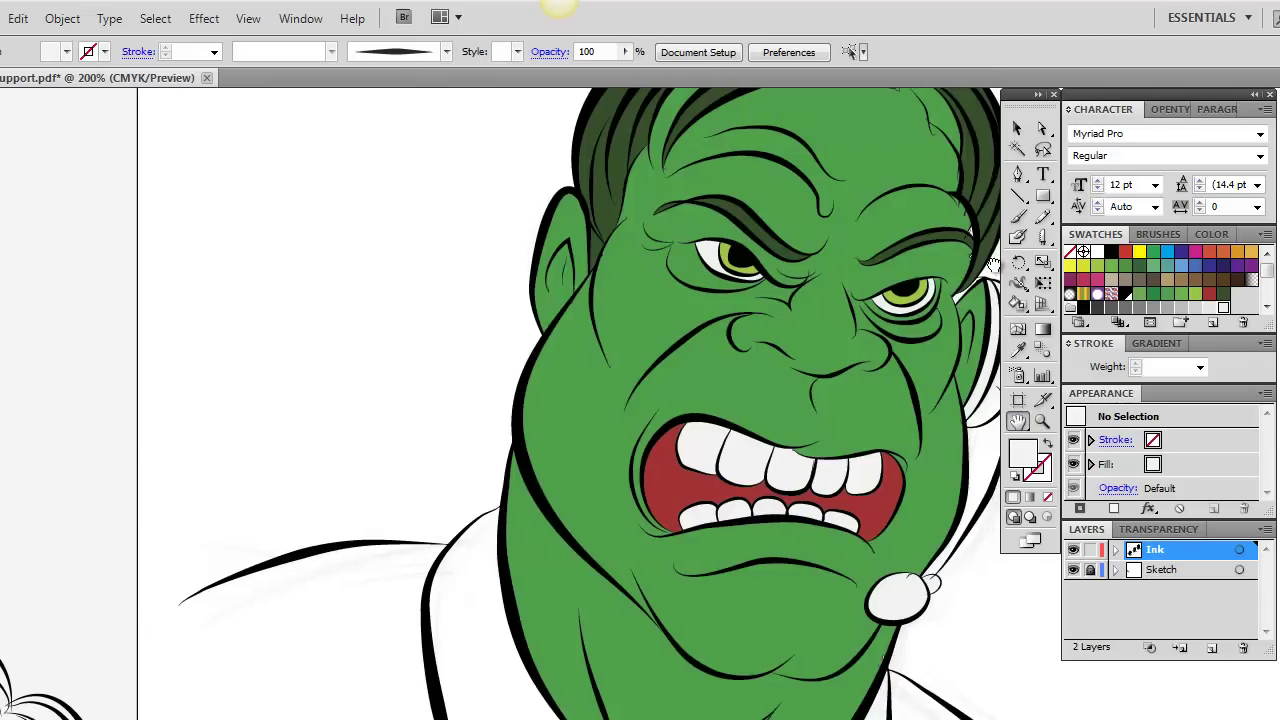
alt+click(993, 265)
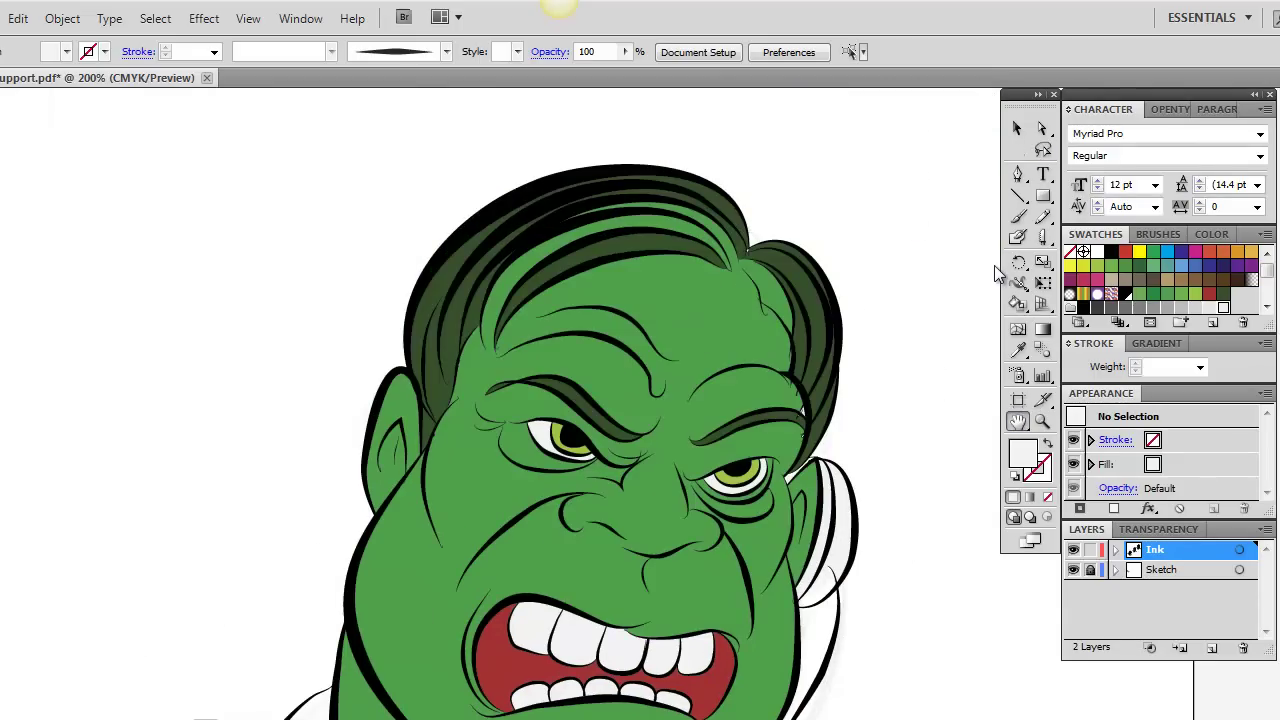
key(v)
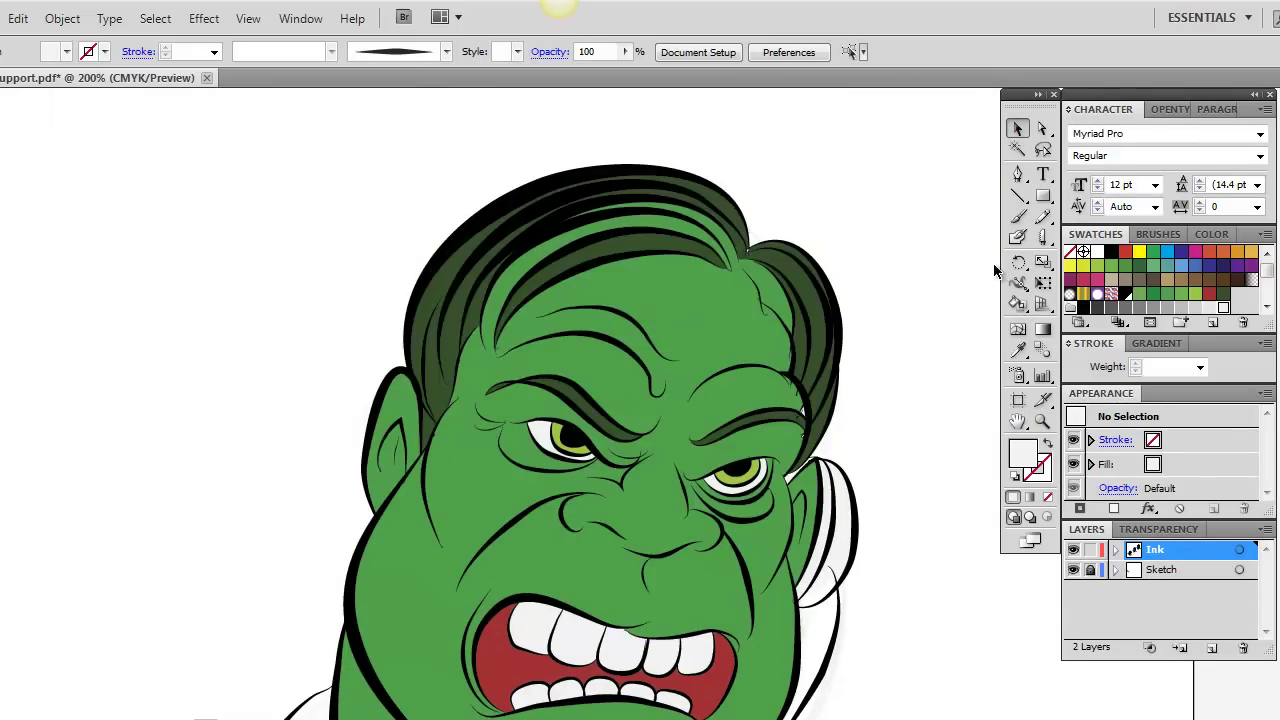
key(ctrl+a)
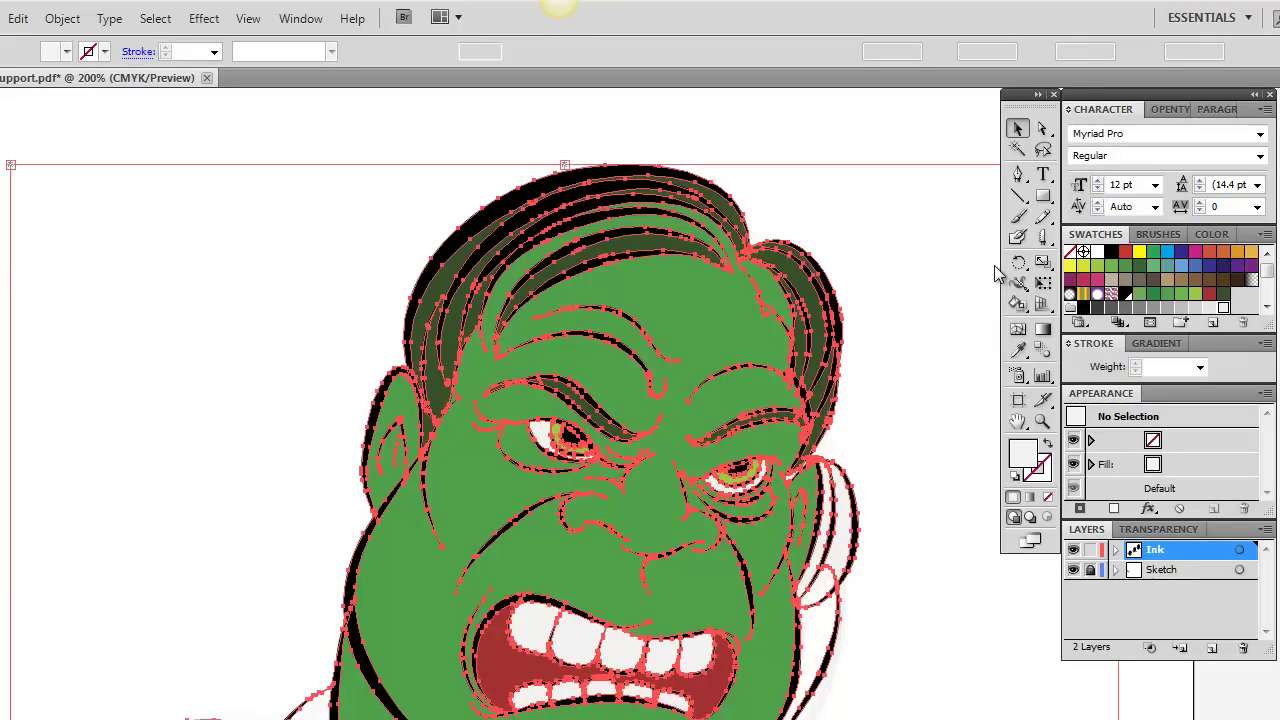
click(62, 18)
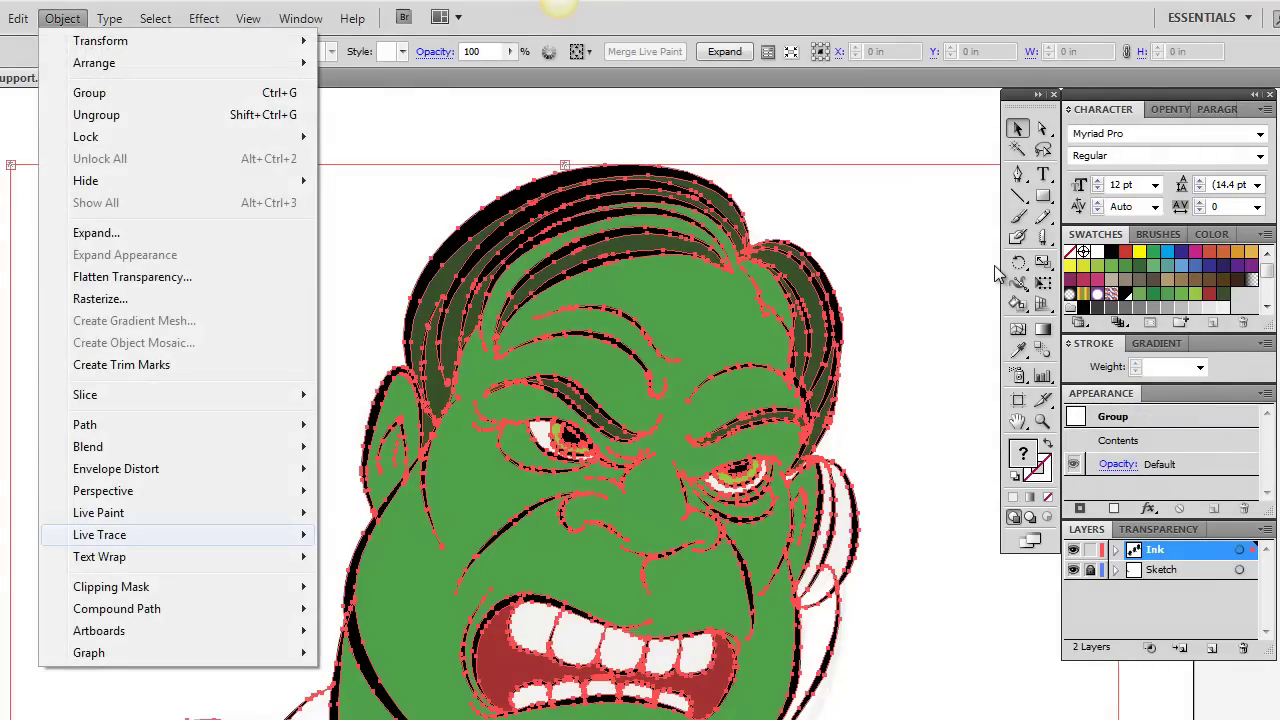
mouse_move(180, 535)
key(Left)
key(Up)
key(Right)
key(Down)
key(Down)
key(Return)
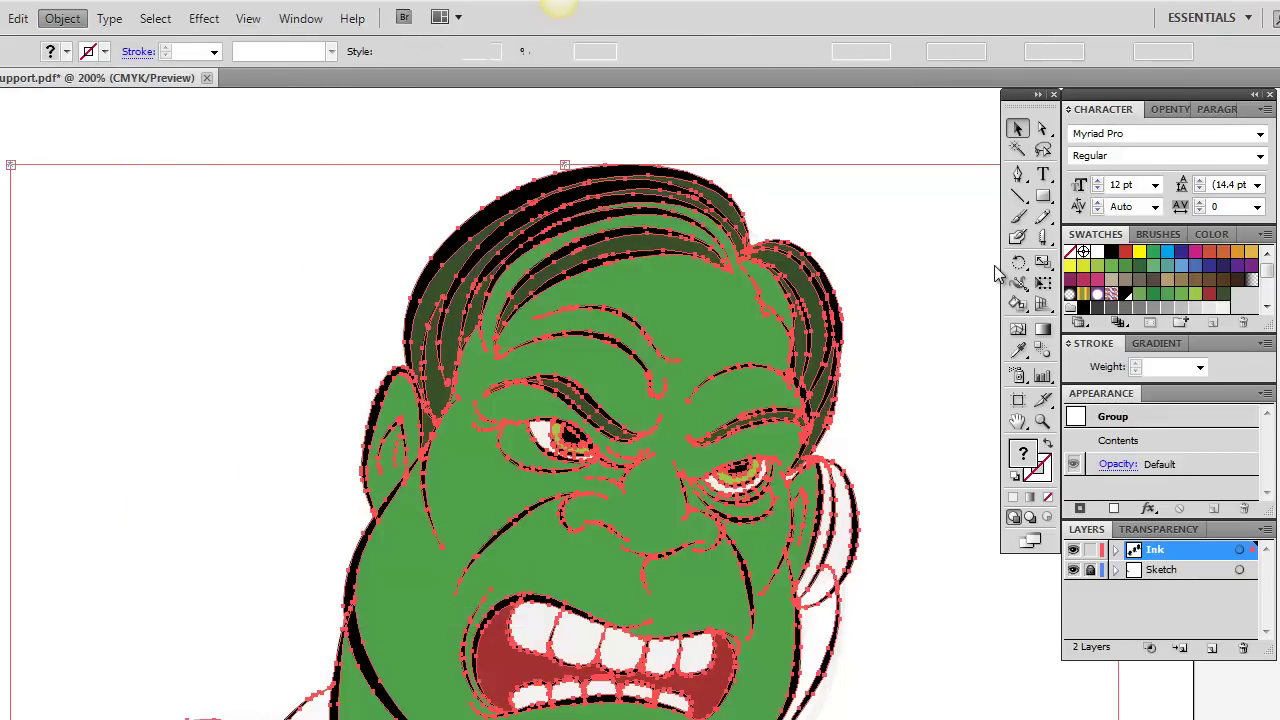
key(ctrl+shift+a)
key(ctrl+a)
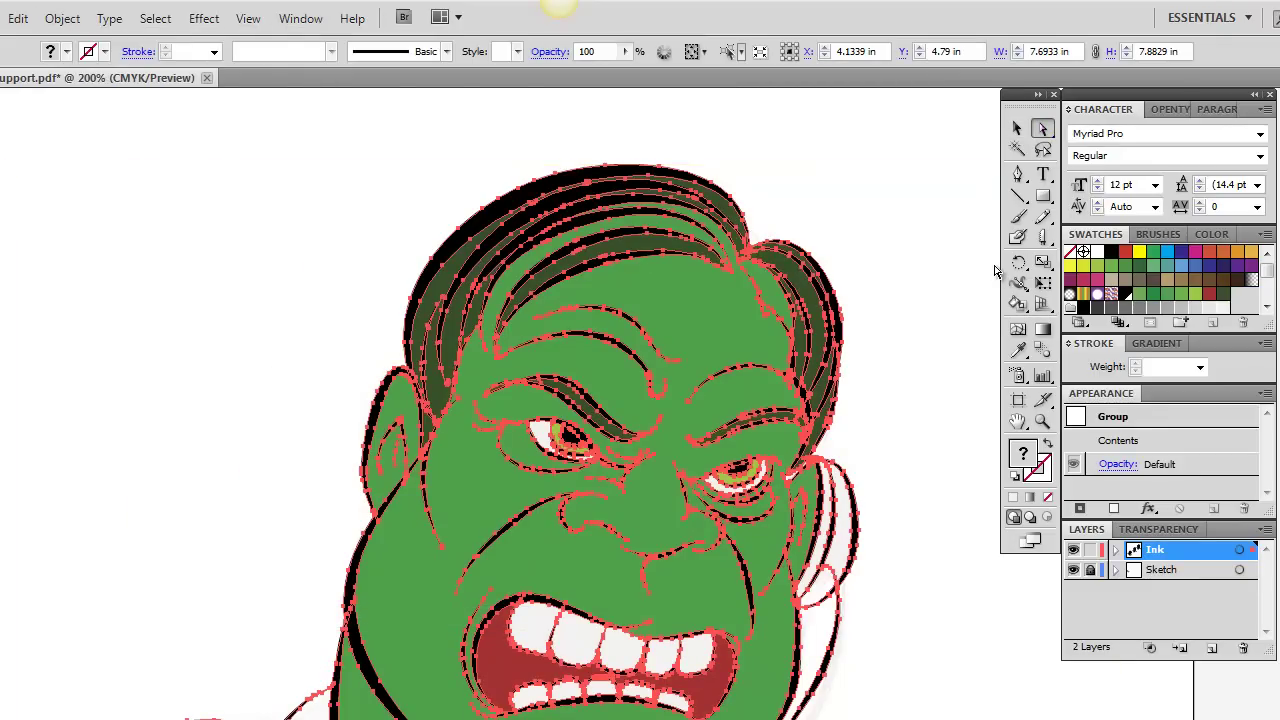
key(a)
key(ctrl+shift+a)
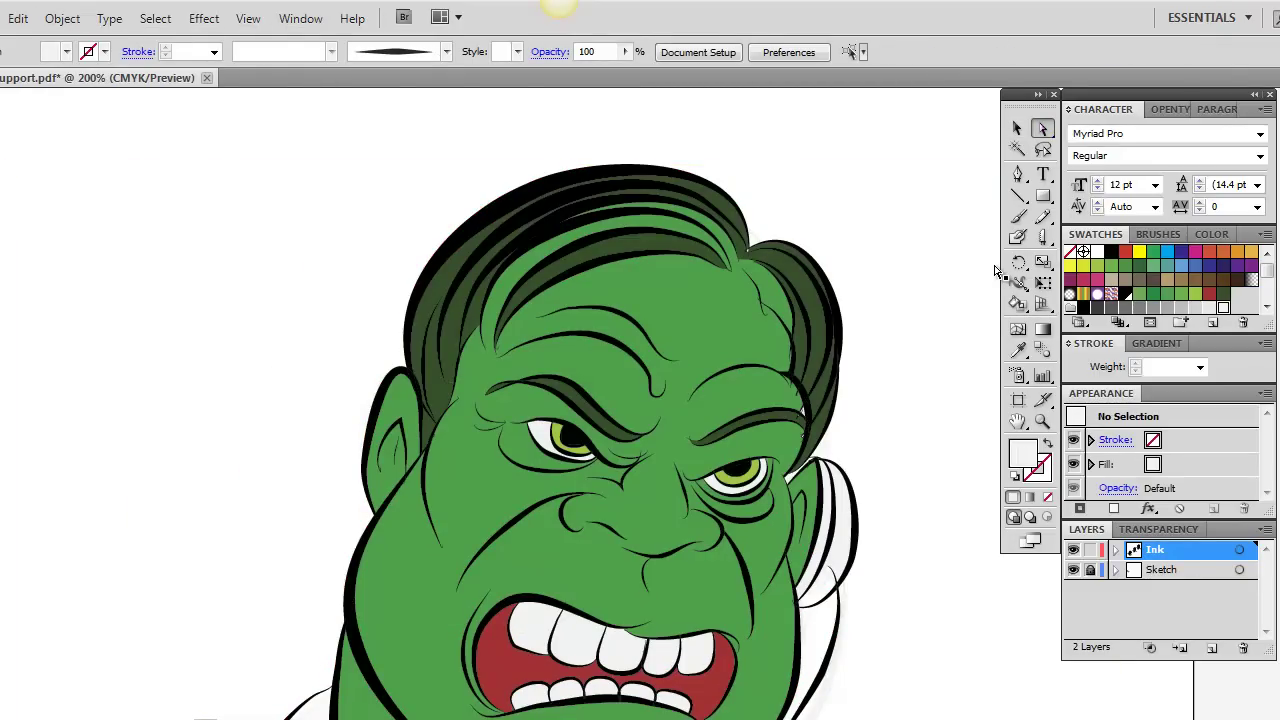
- Cut a shadow shape out of the face's skin on the viewer's left and fill it with a darker green
click(690, 320)
key(shift+e)
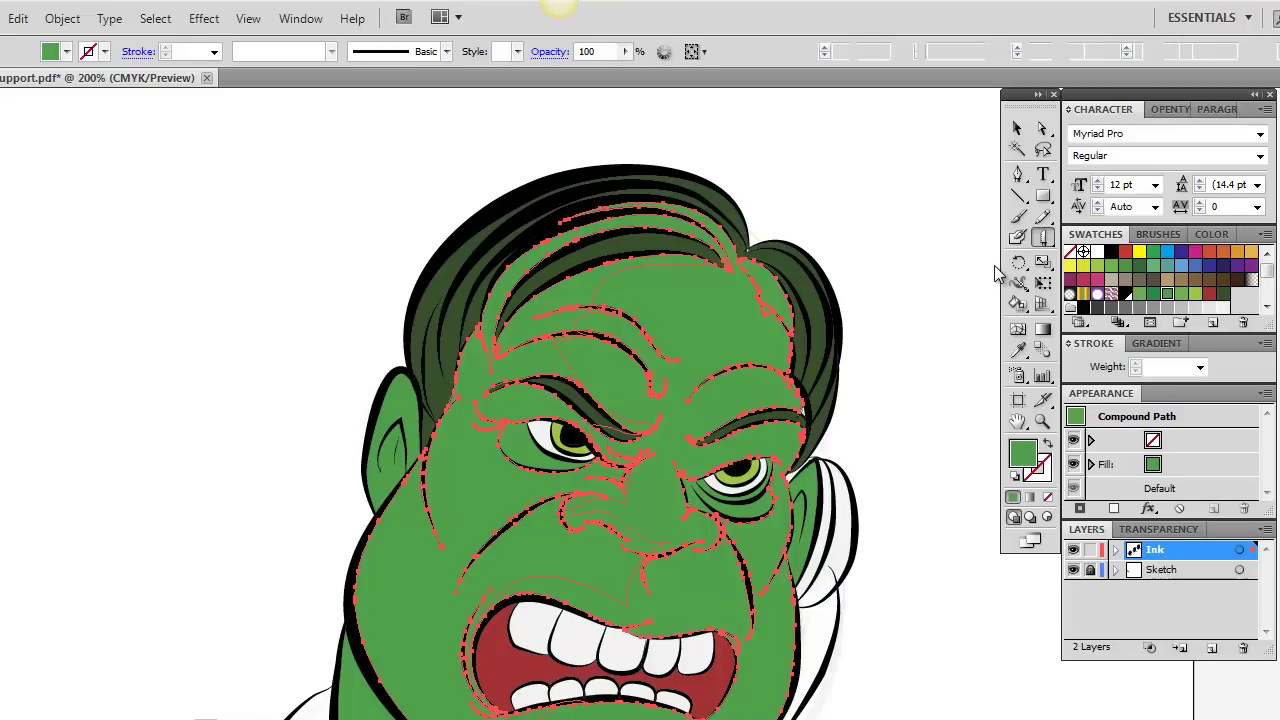
key(a)
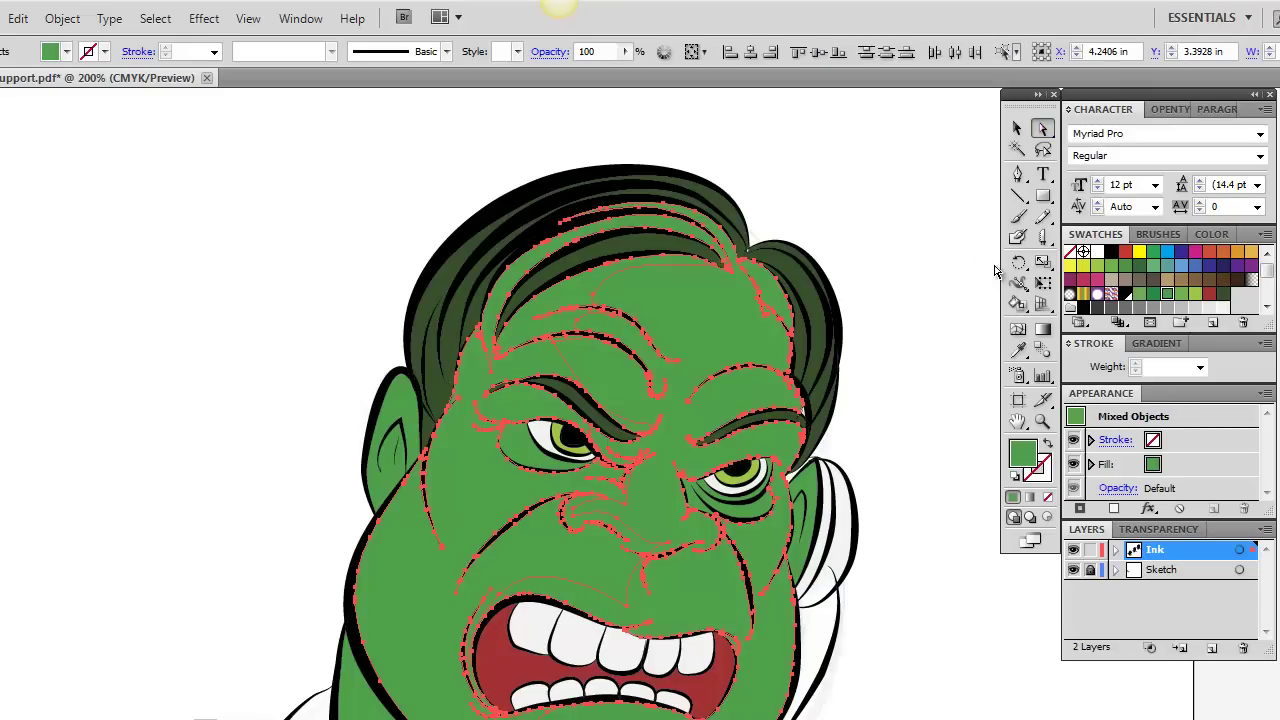
click(995, 270)
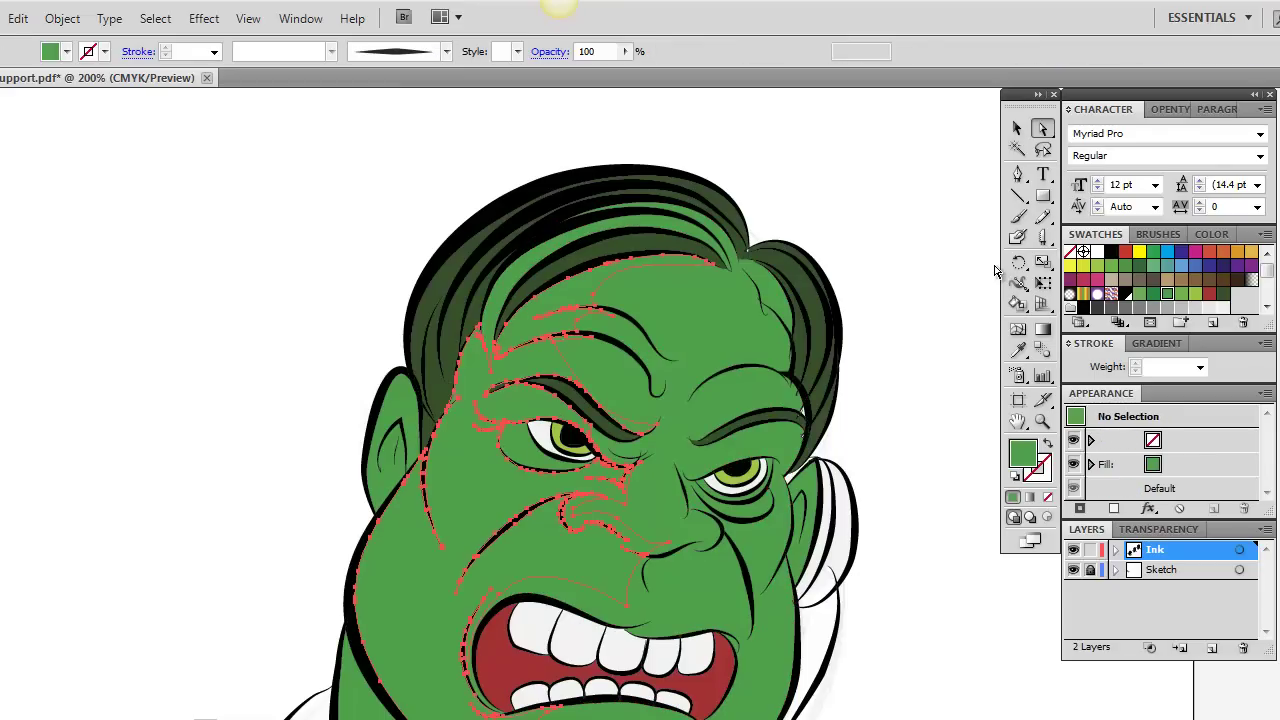
key(ctrl+z)
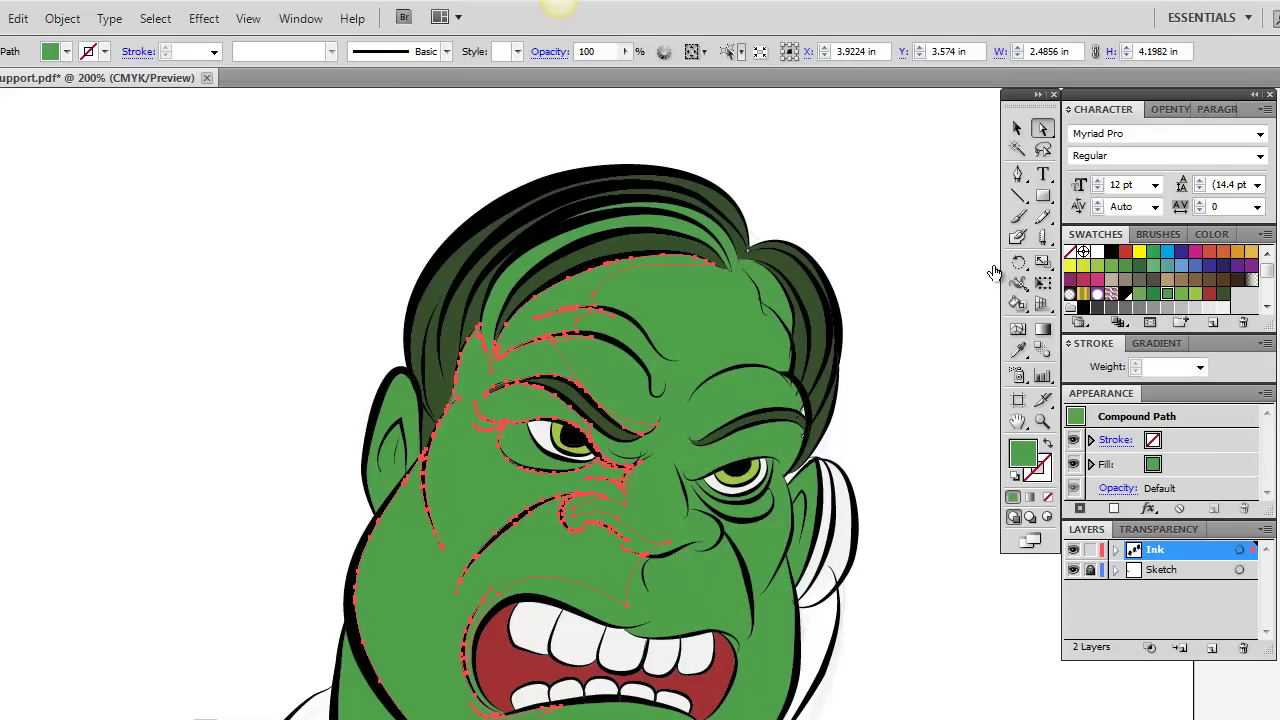
click(1153, 293)
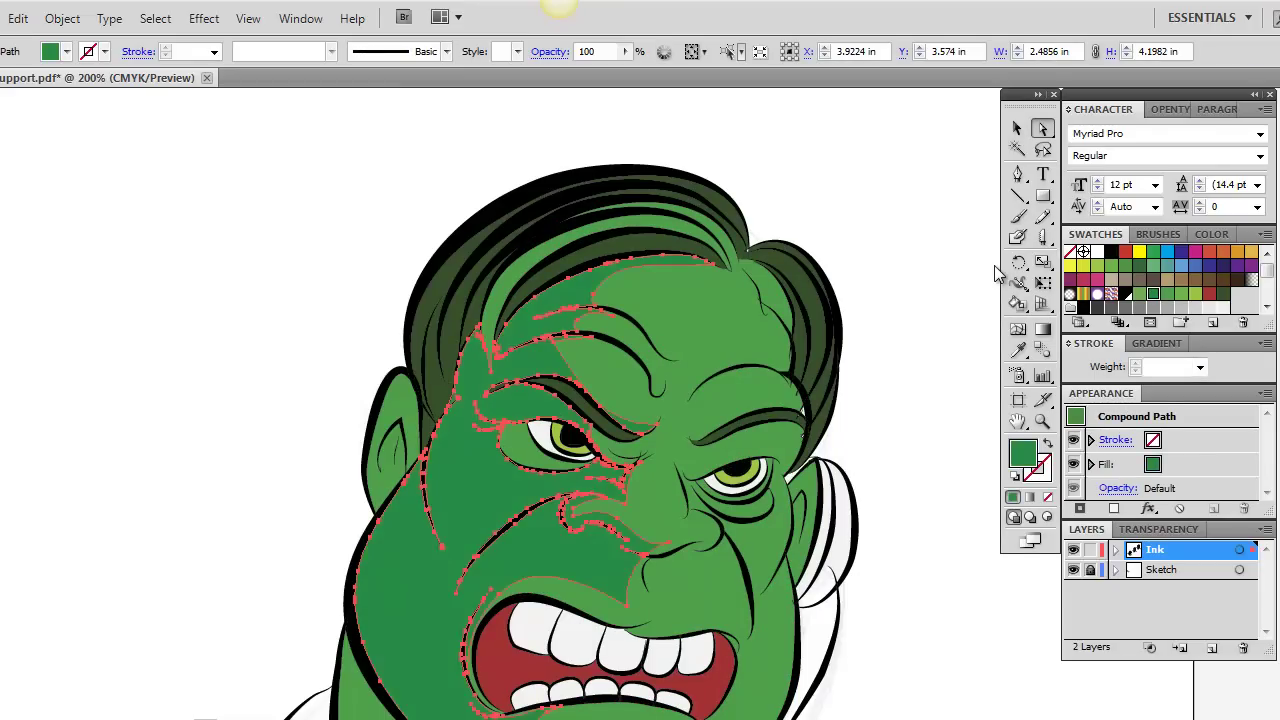
click(997, 272)
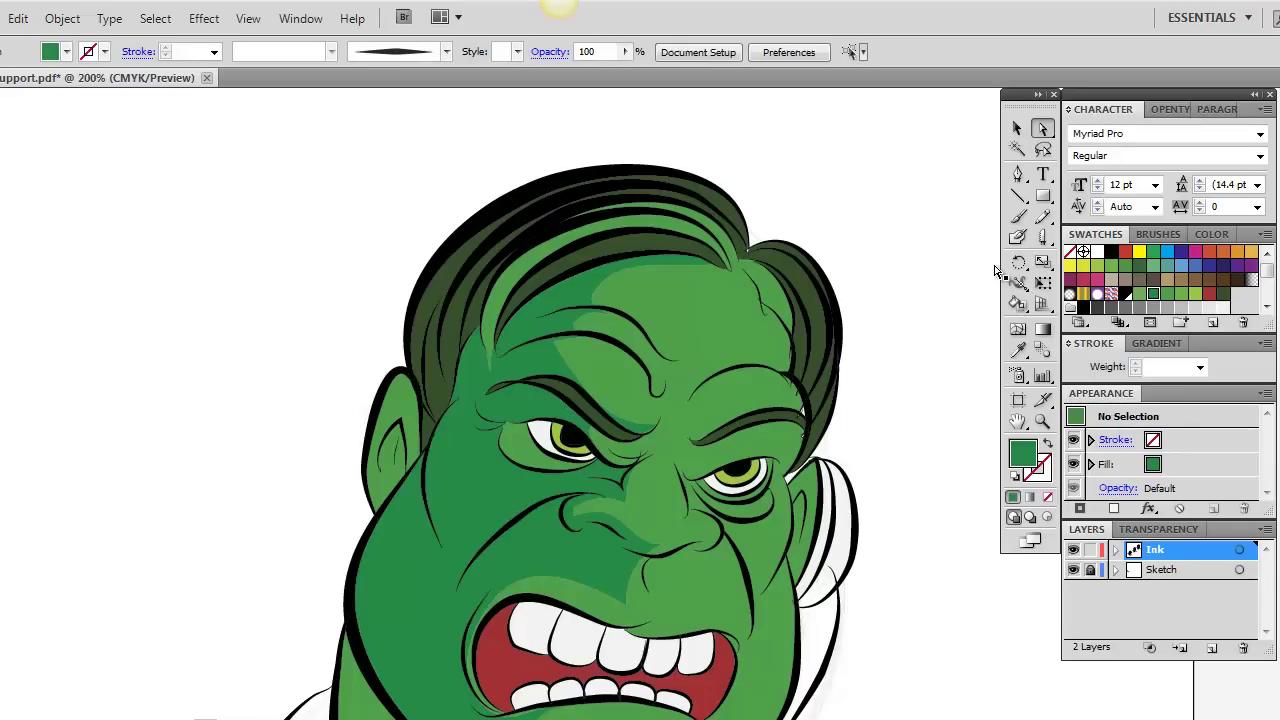
- Cut narrow strips along the outer temple and cheek edge of the face shadow and fill them with lighter green as reflected light
key(ctrl+z)
key(shift+e)
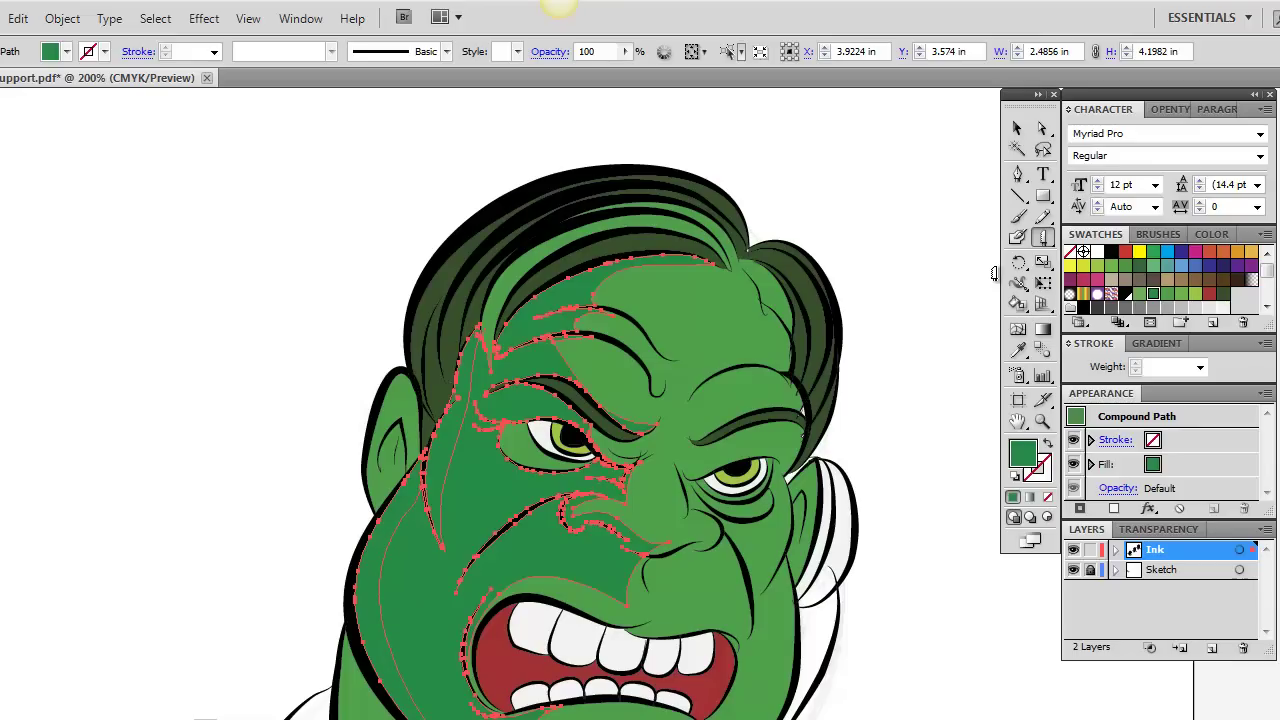
key(ctrl+z)
key(a)
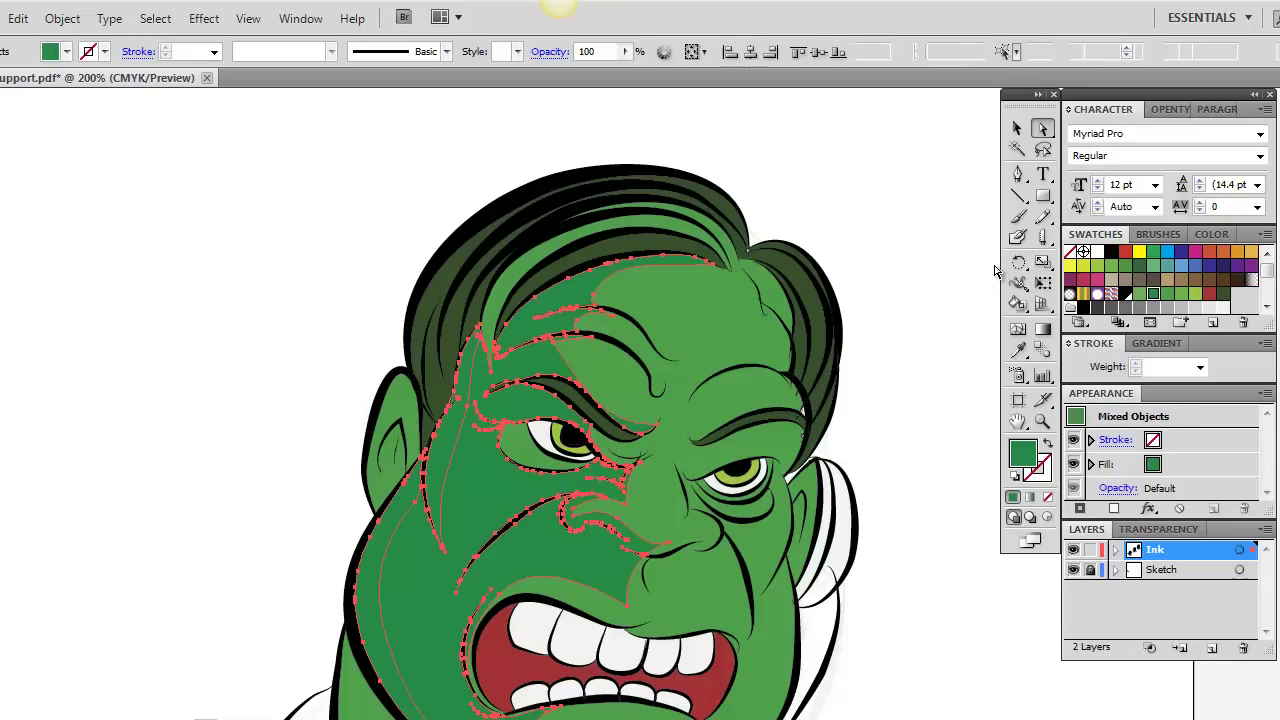
click(995, 271)
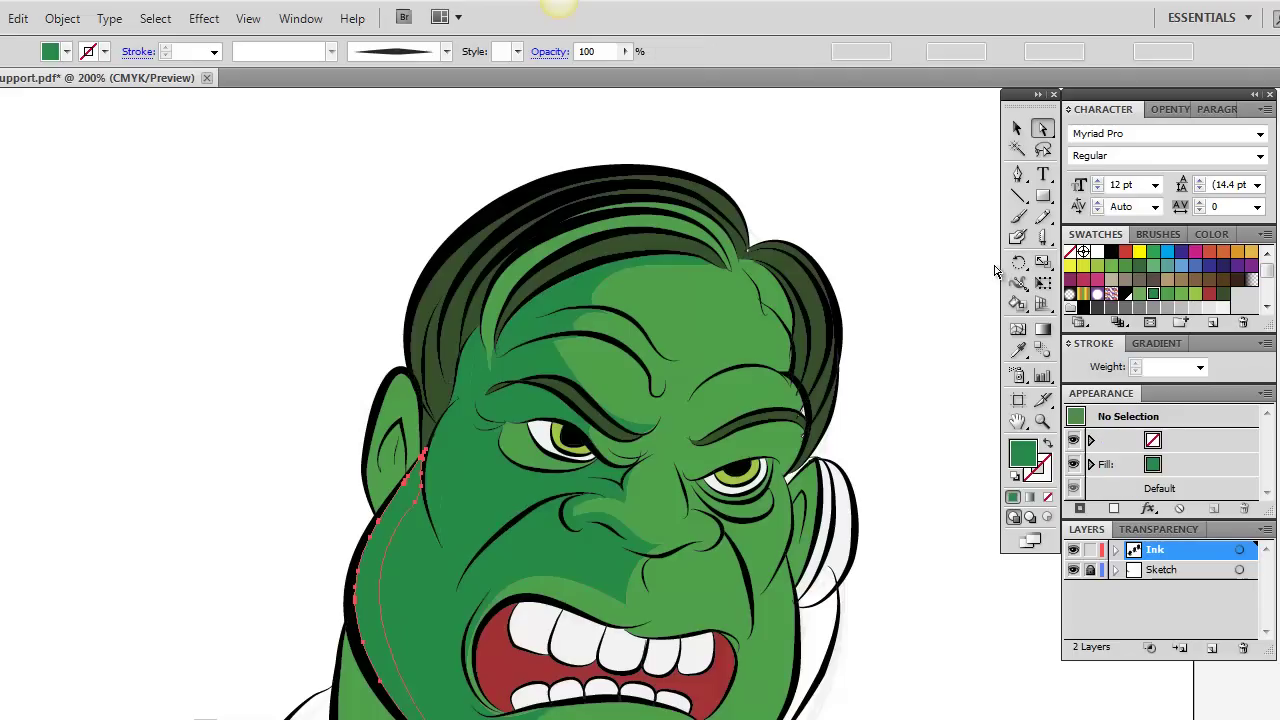
shift+click(440, 445)
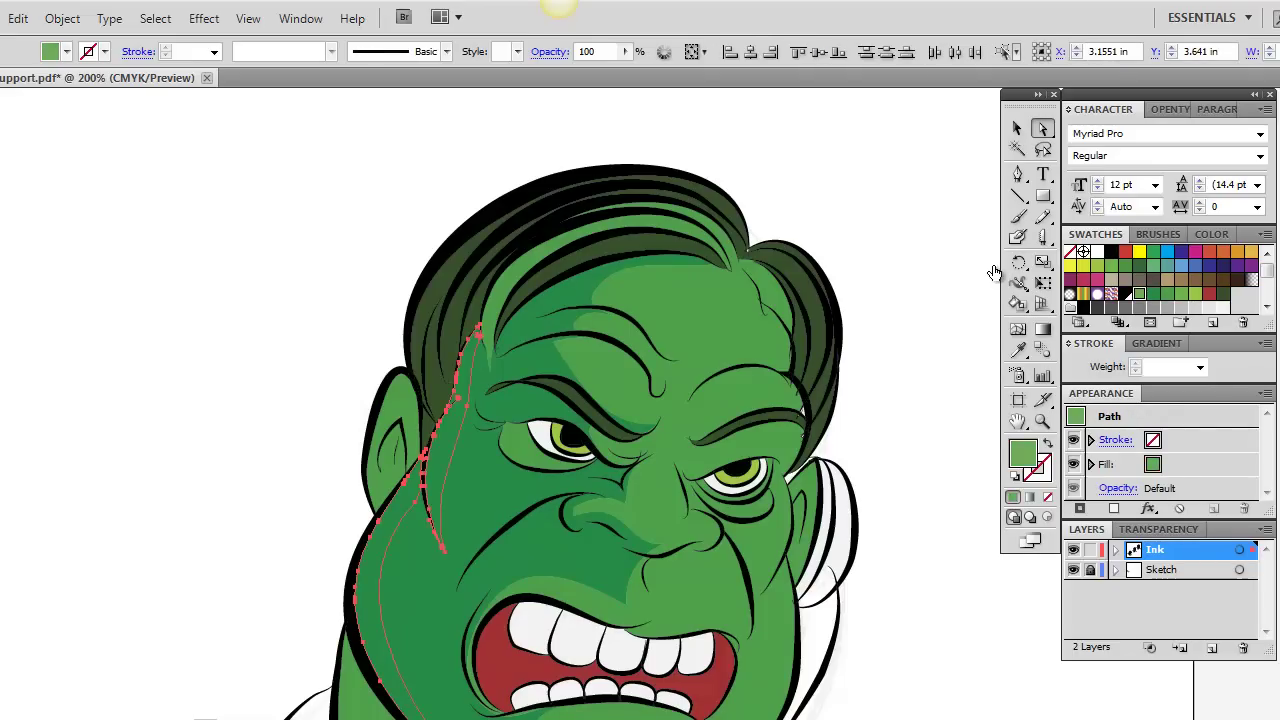
key(v)
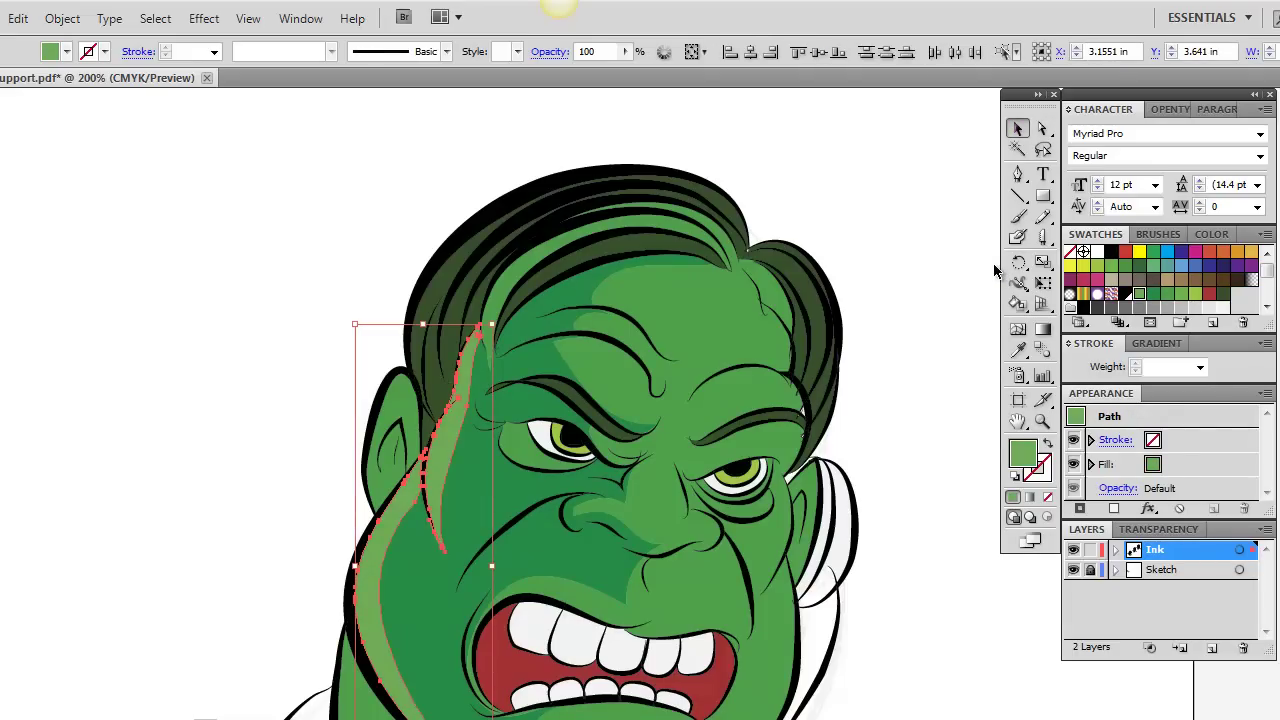
click(995, 270)
key(h)
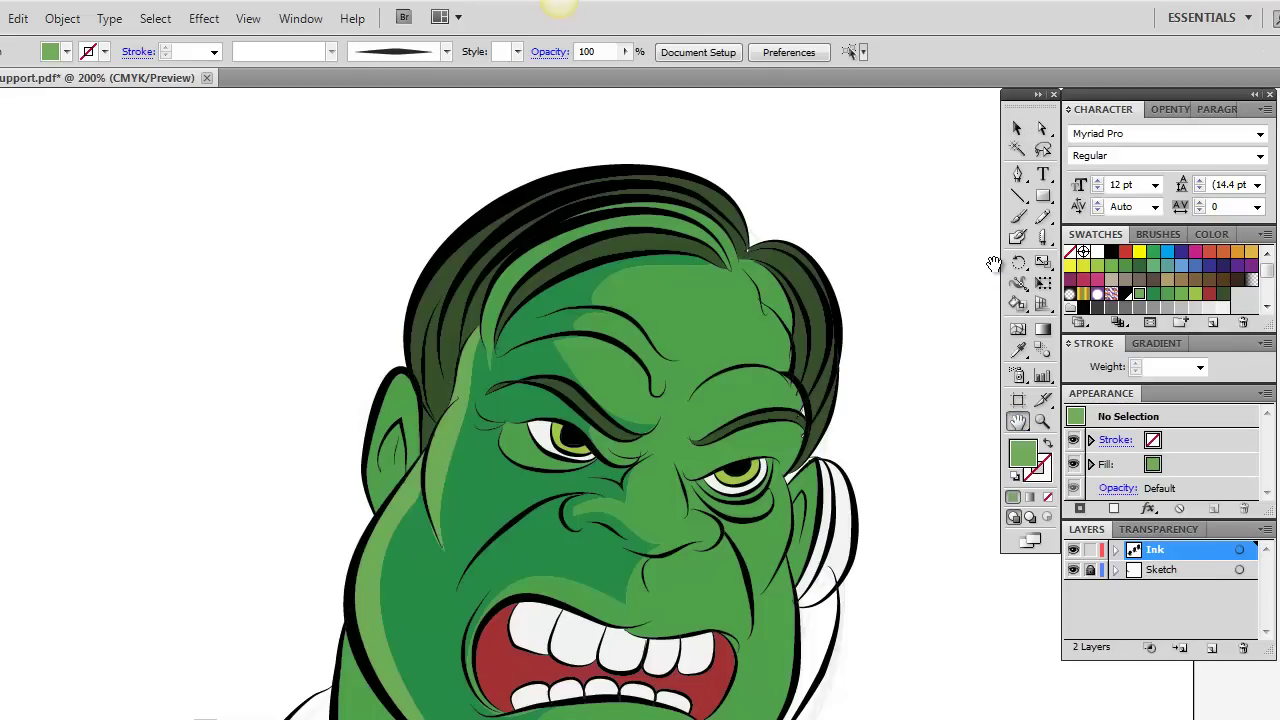
- Cut a shadow shape out of the neck's skin below the jaw and fill it with the face shadow's darker green
scroll(993, 263, down, 3)
key(a)
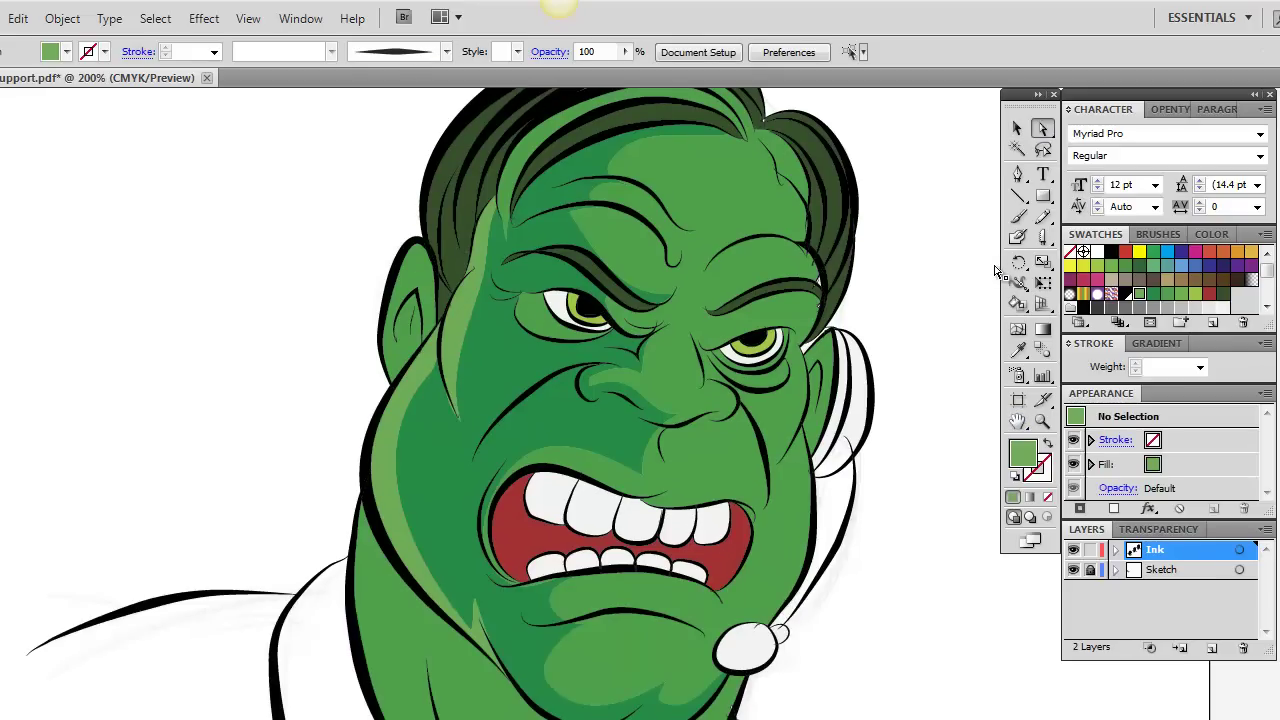
click(395, 645)
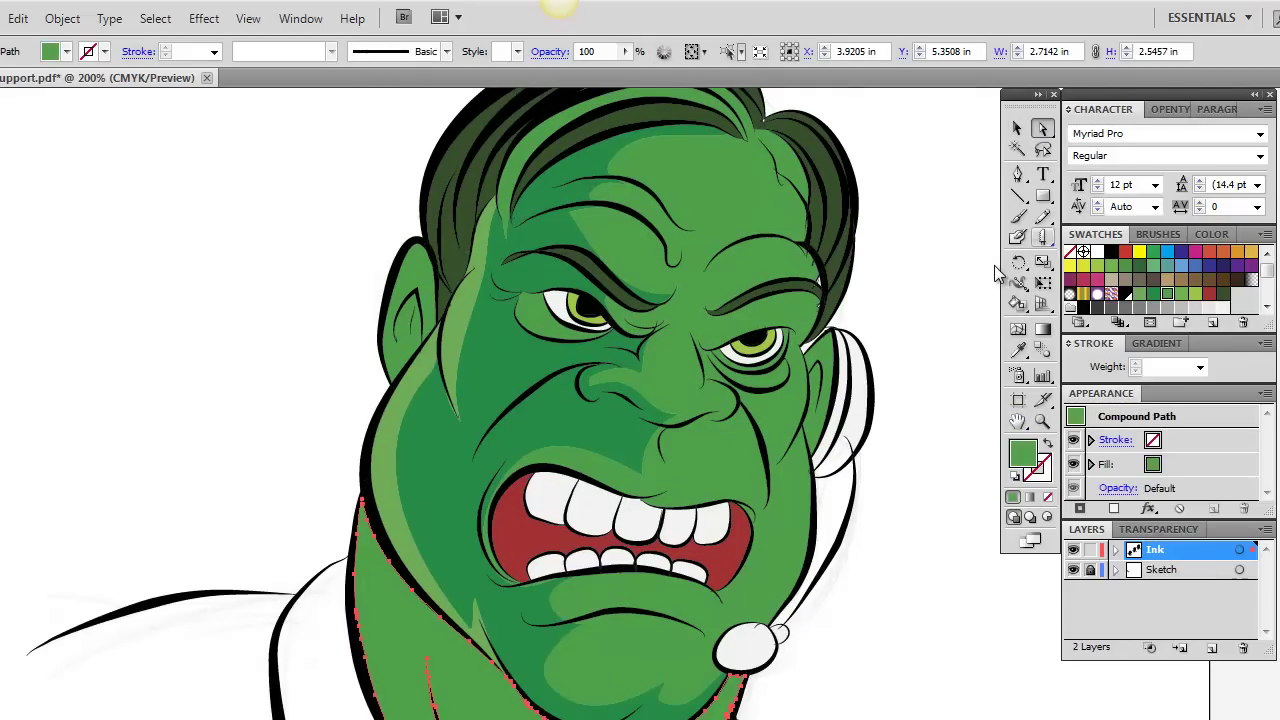
click(1043, 237)
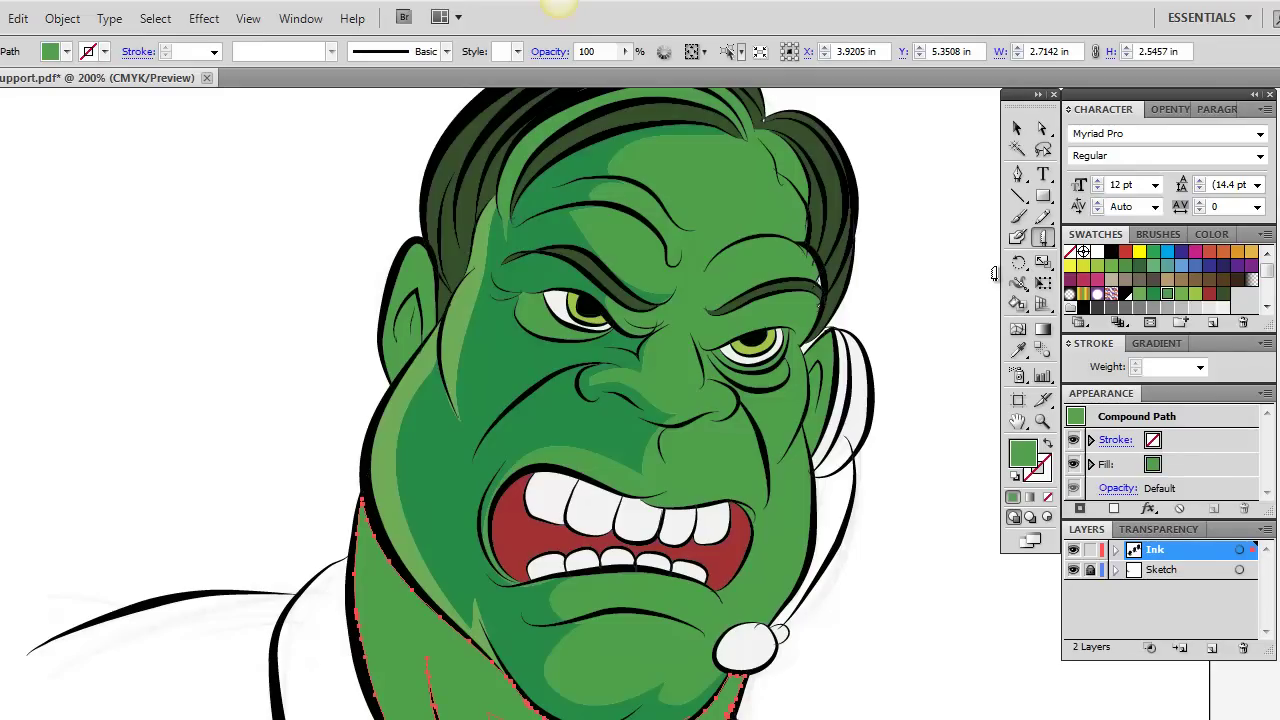
scroll(994, 274, down, 2)
key(a)
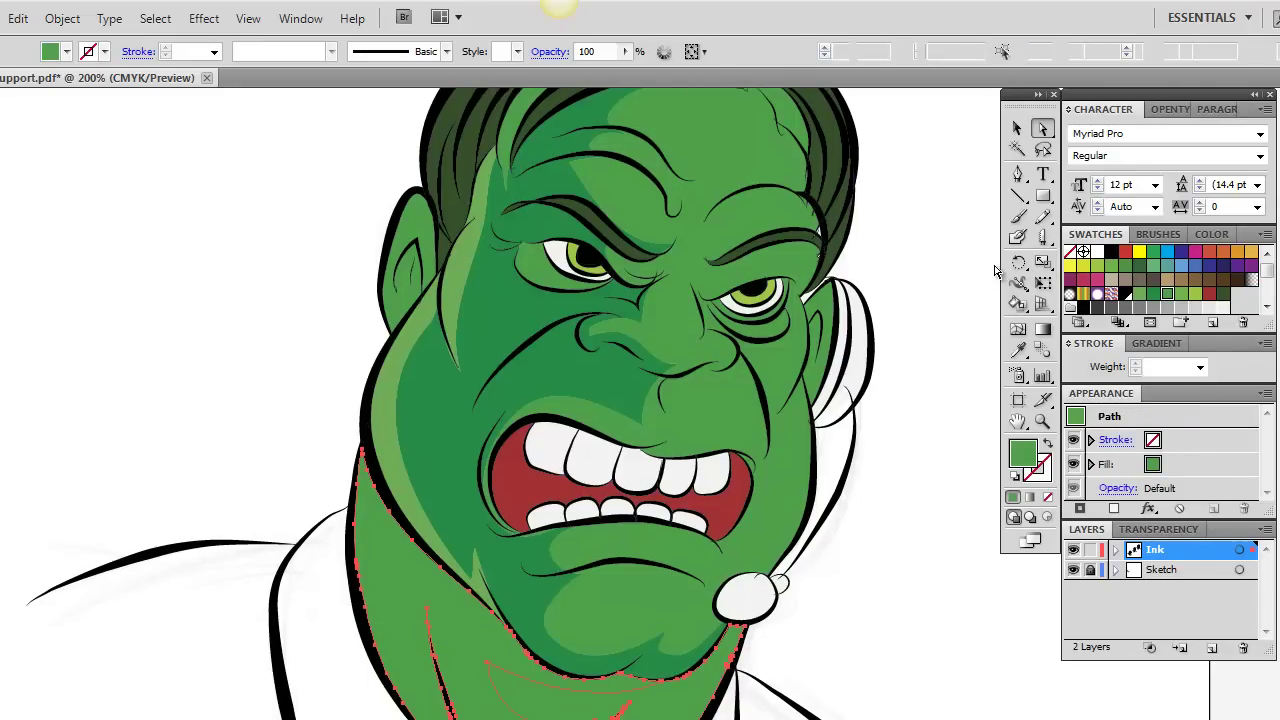
click(994, 272)
click(395, 645)
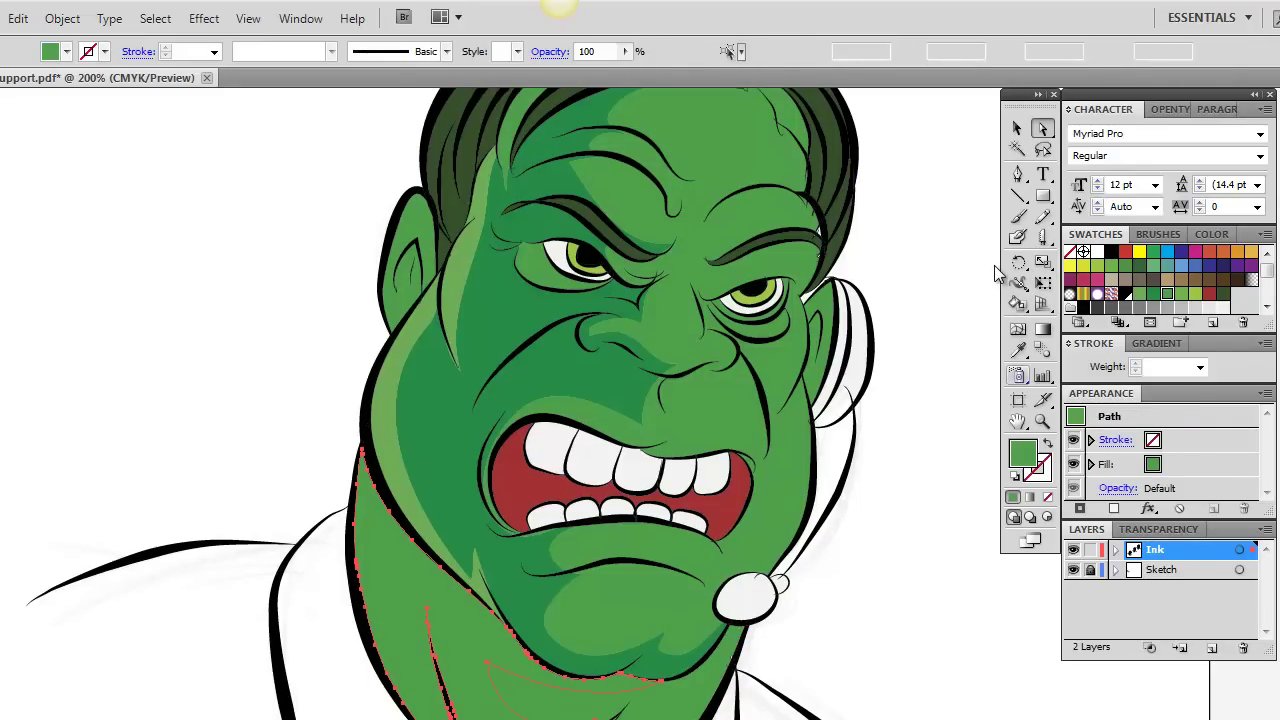
key(i)
click(440, 450)
key(a)
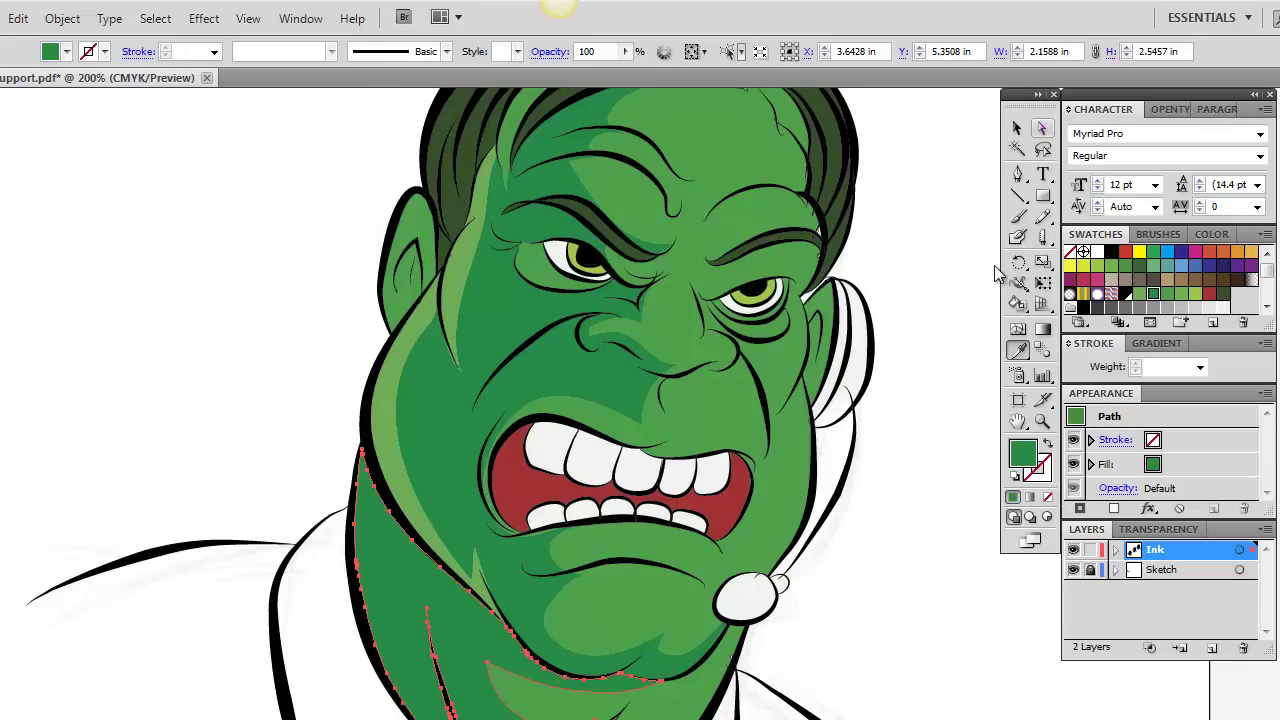
- Cut a narrow strip along the outer edge of the neck shadow and fill it with the lighter reflected-light green
key(shift+b)
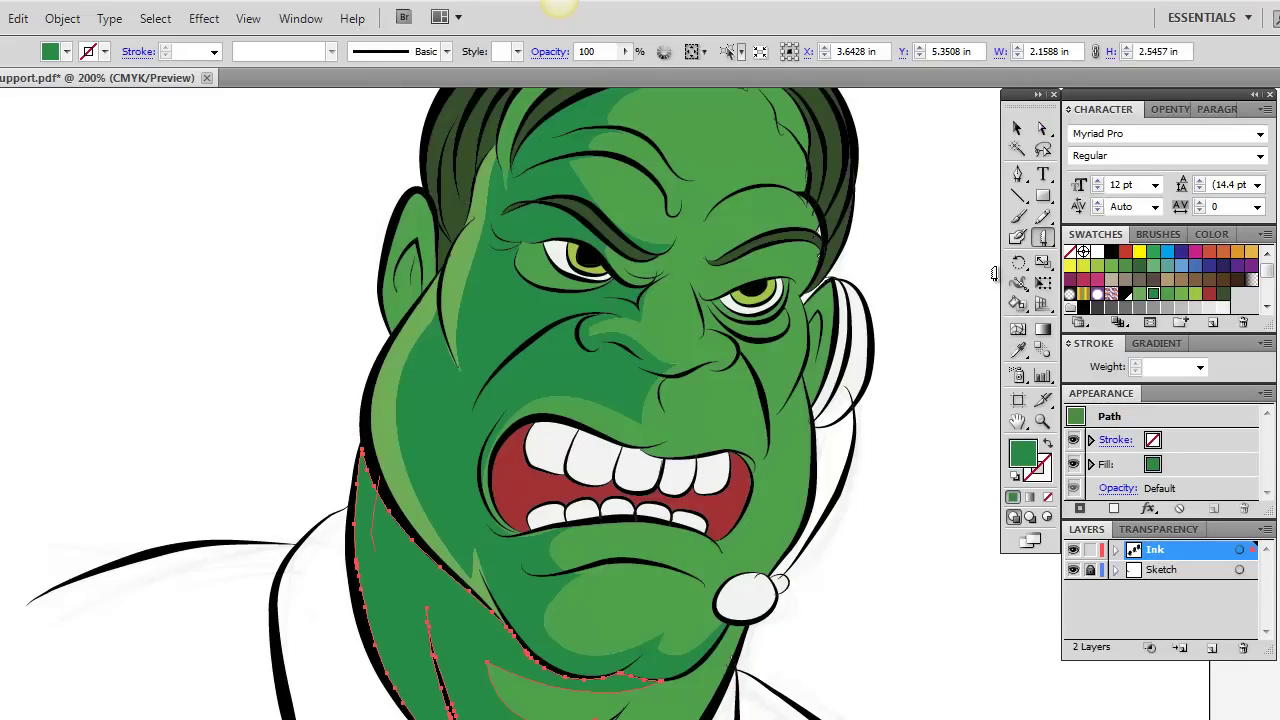
key(a)
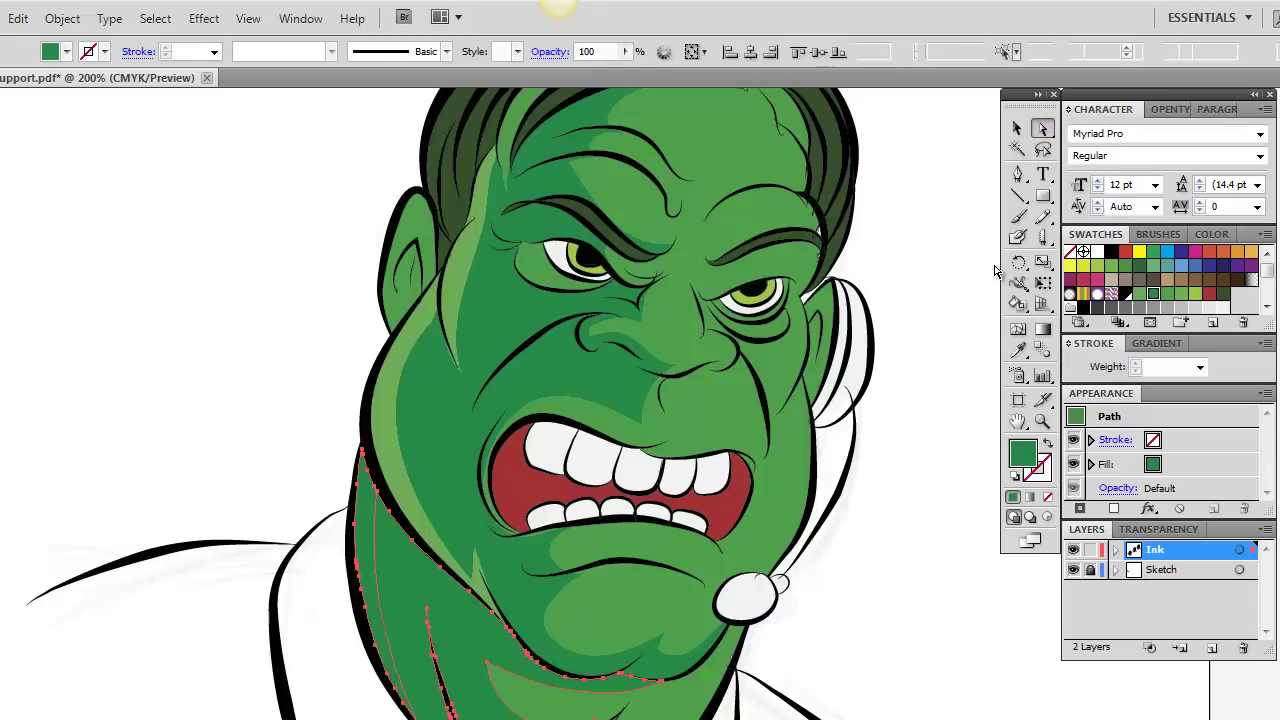
key(ctrl+alt+[)
key(ctrl+alt+[)
key(ctrl+alt+[)
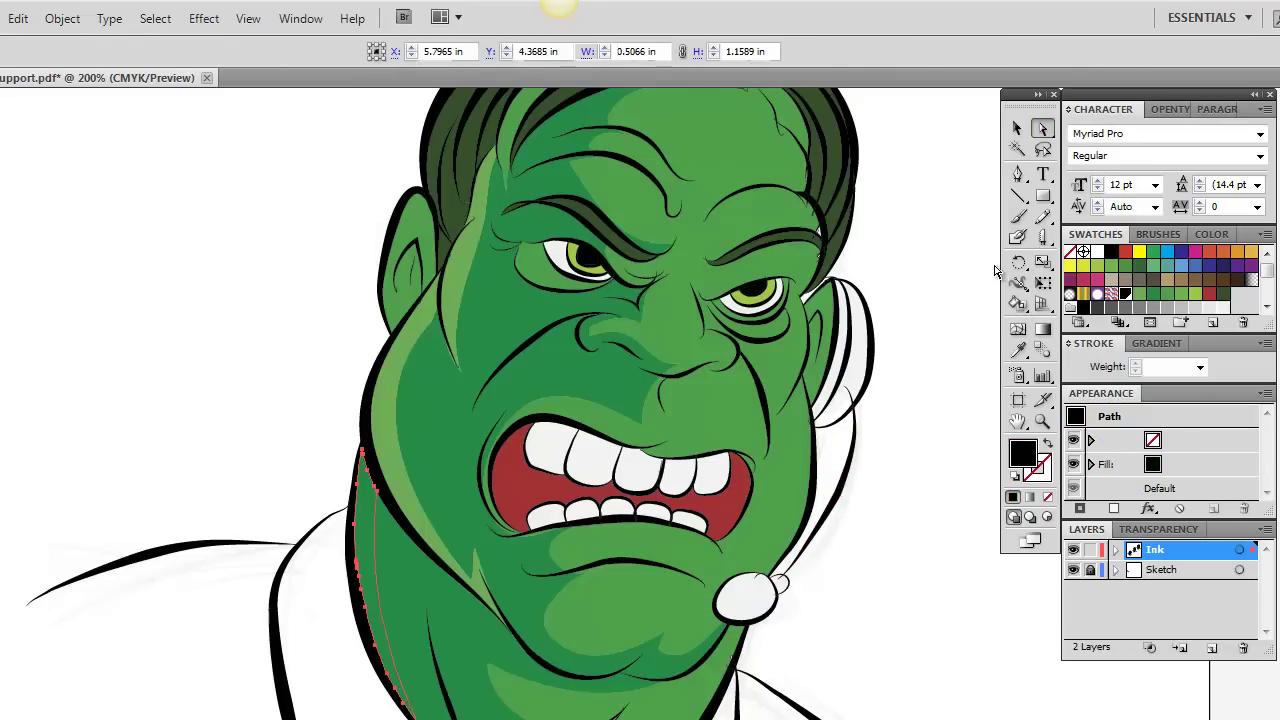
key(i)
click(997, 265)
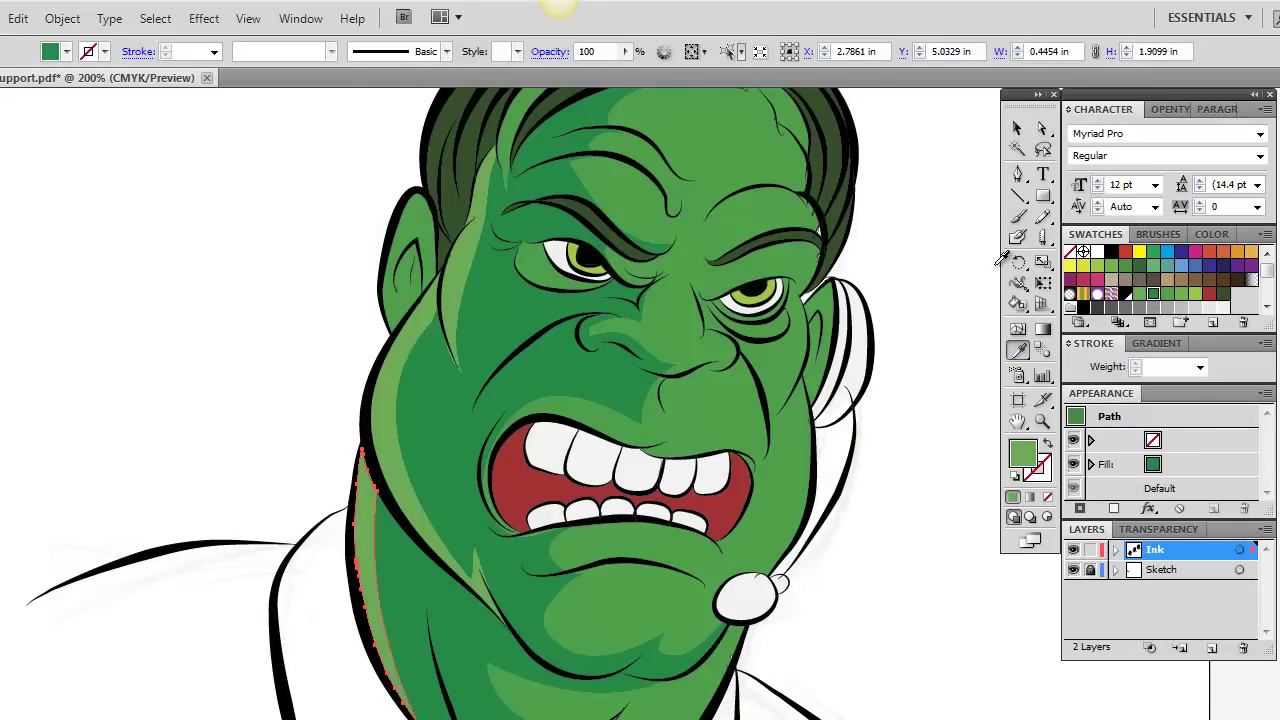
- Cut highlight and shadow shapes out of the lit face skin around the brow, eye and cheek on the viewer's right
click(1017, 421)
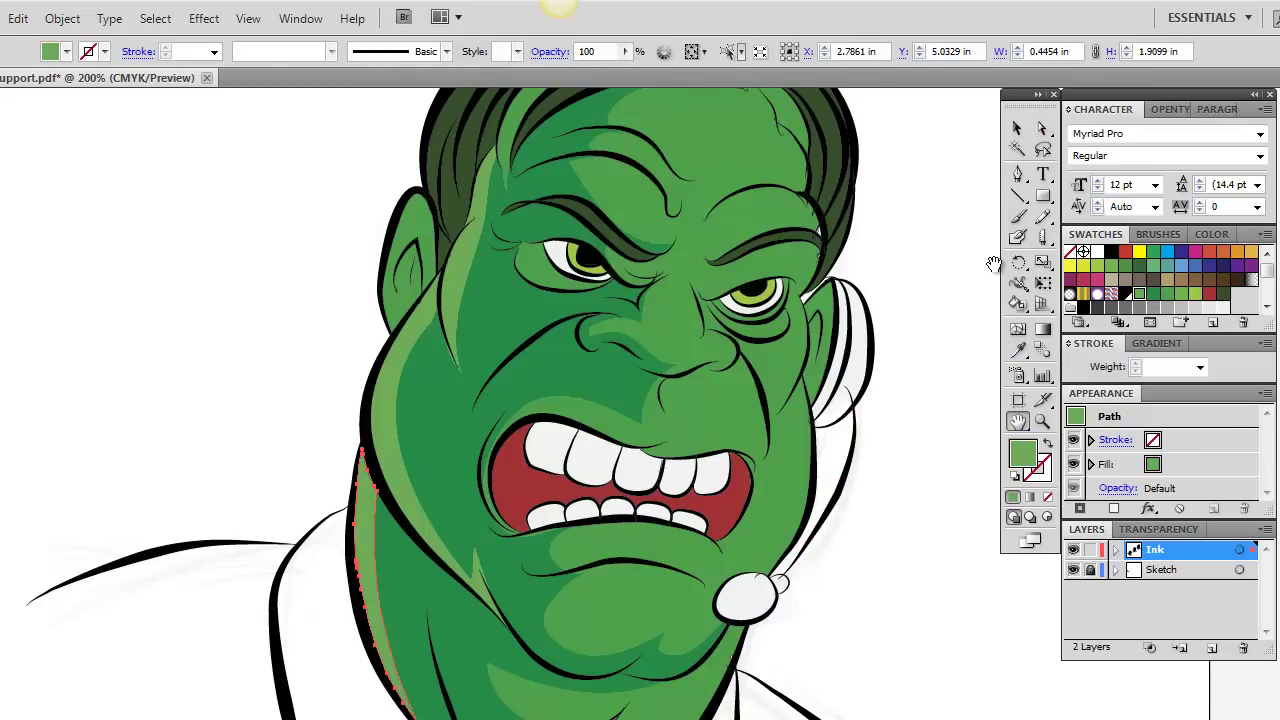
drag(998, 274, 980, 322)
key(a)
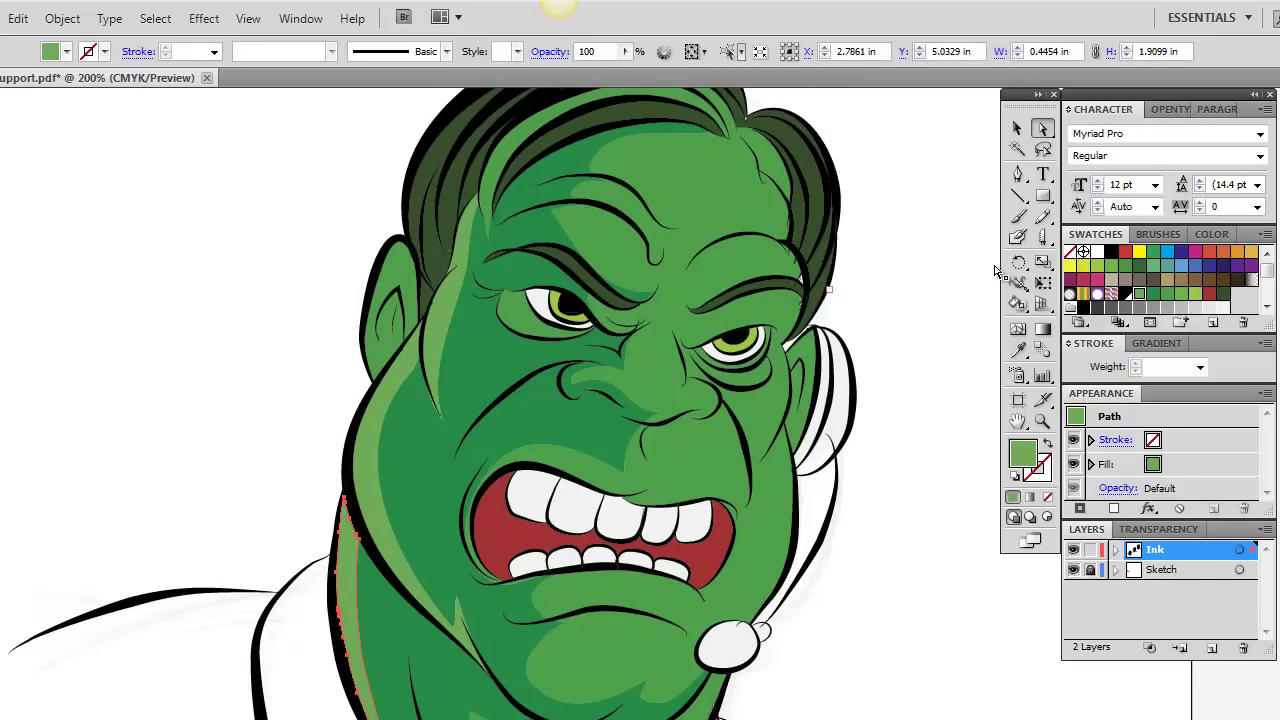
click(700, 450)
click(1043, 238)
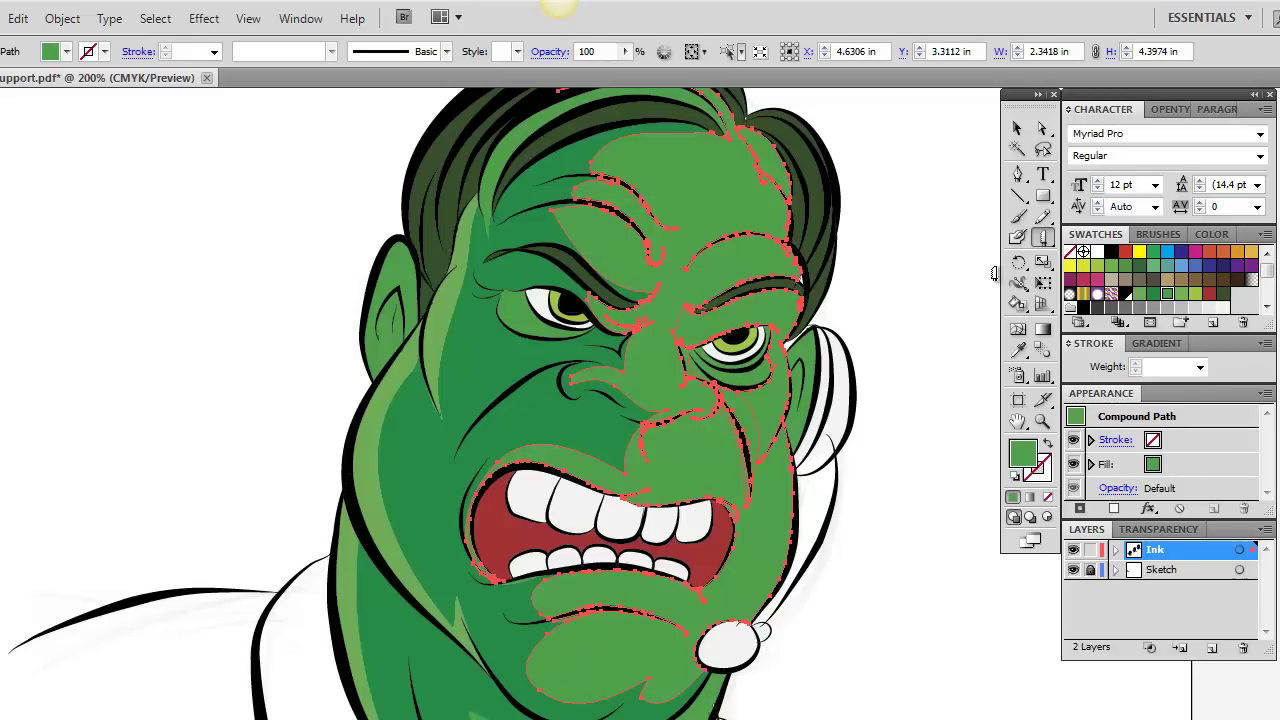
key(ctrl+a)
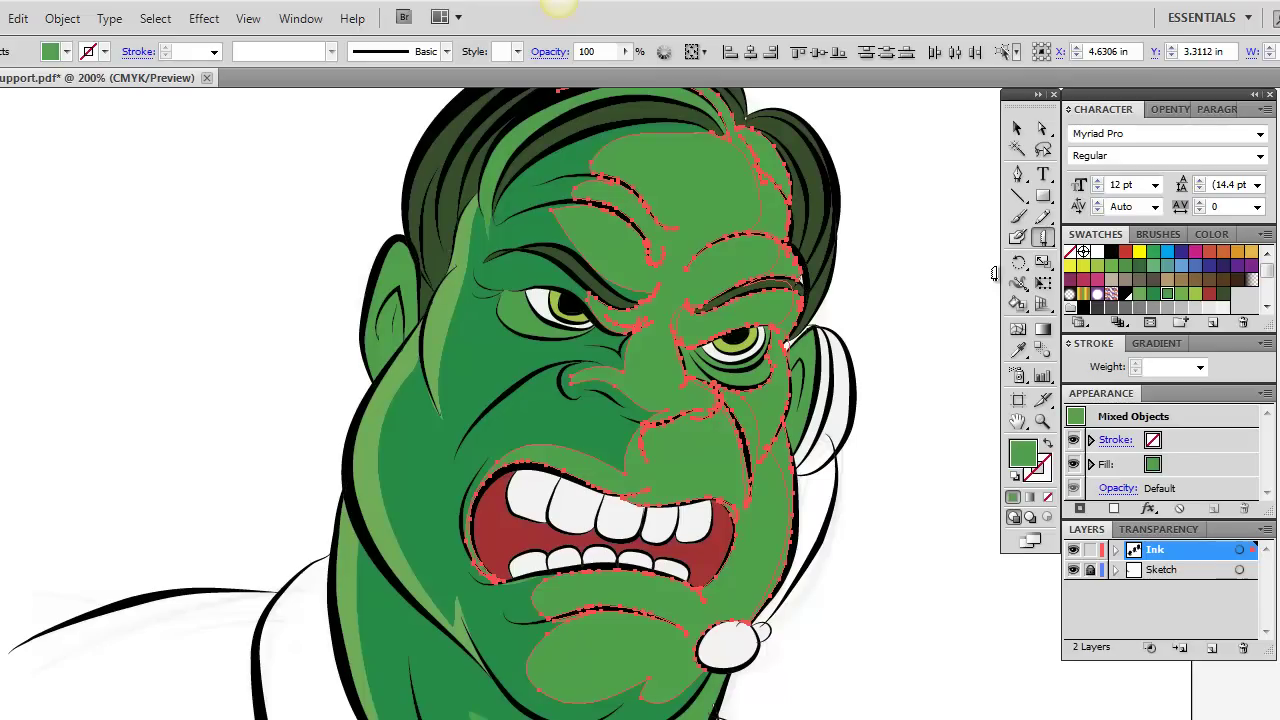
key(a)
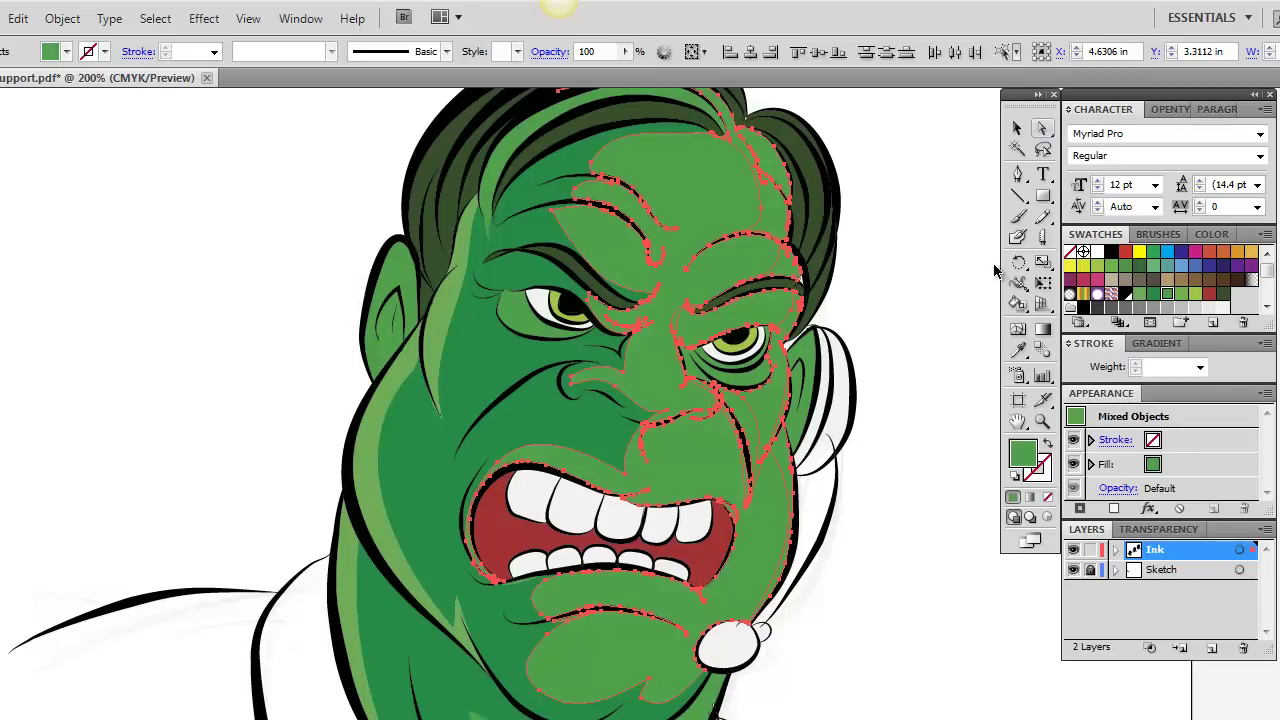
key(Return)
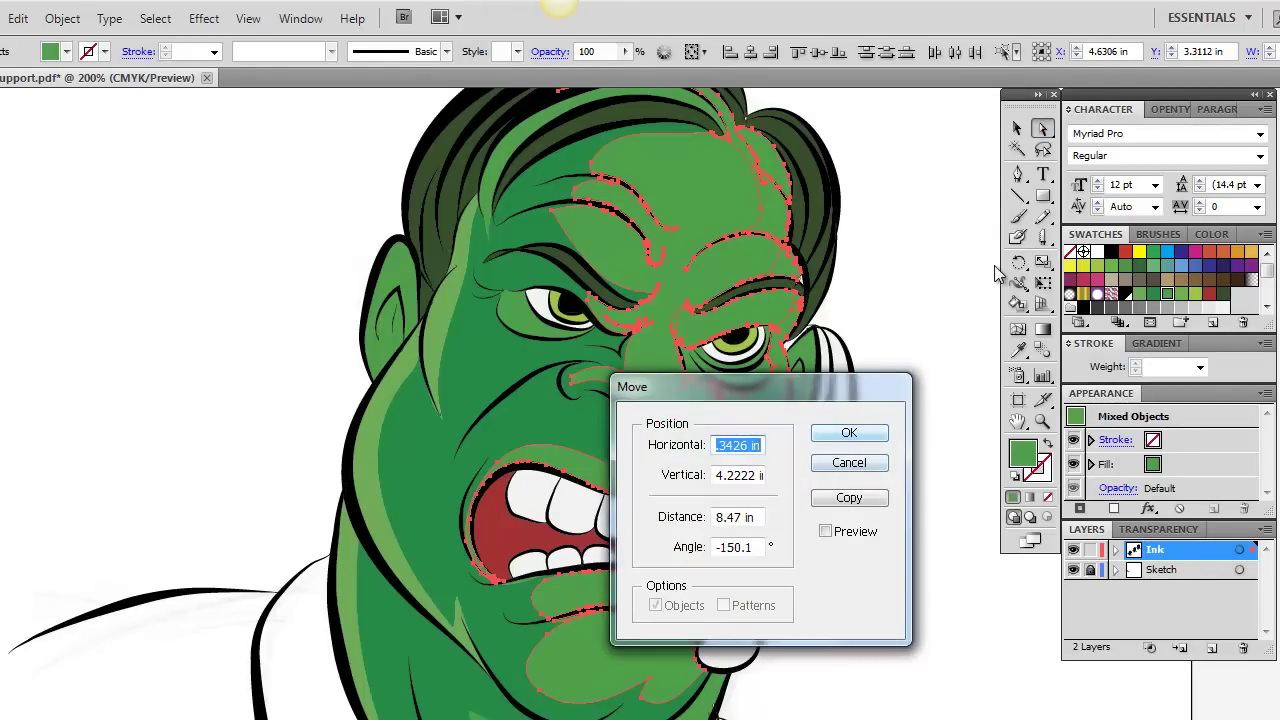
key(Escape)
key(ctrl+shift+a)
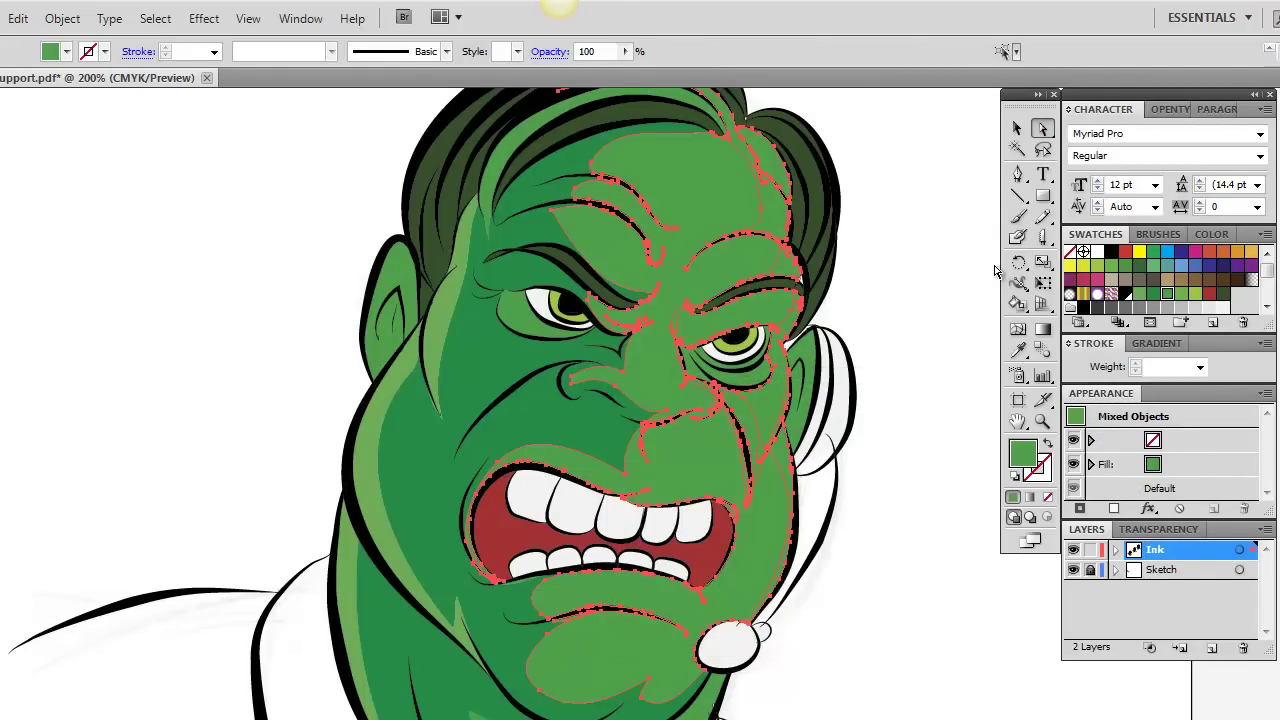
- Fill the cut piece at the outer brow and the narrow strip beside the ear on the viewer's right with yellow-green
key(ctrl+z)
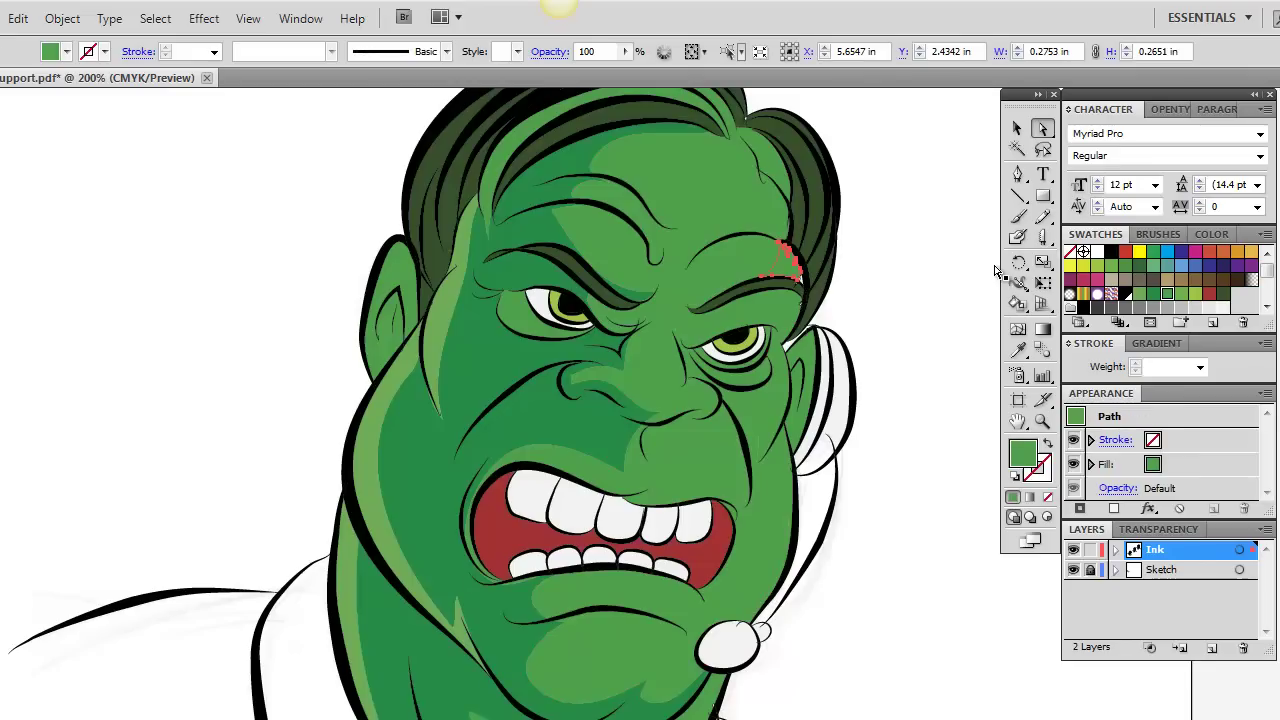
key(ctrl+z)
key(ctrl+z)
key(ctrl+z)
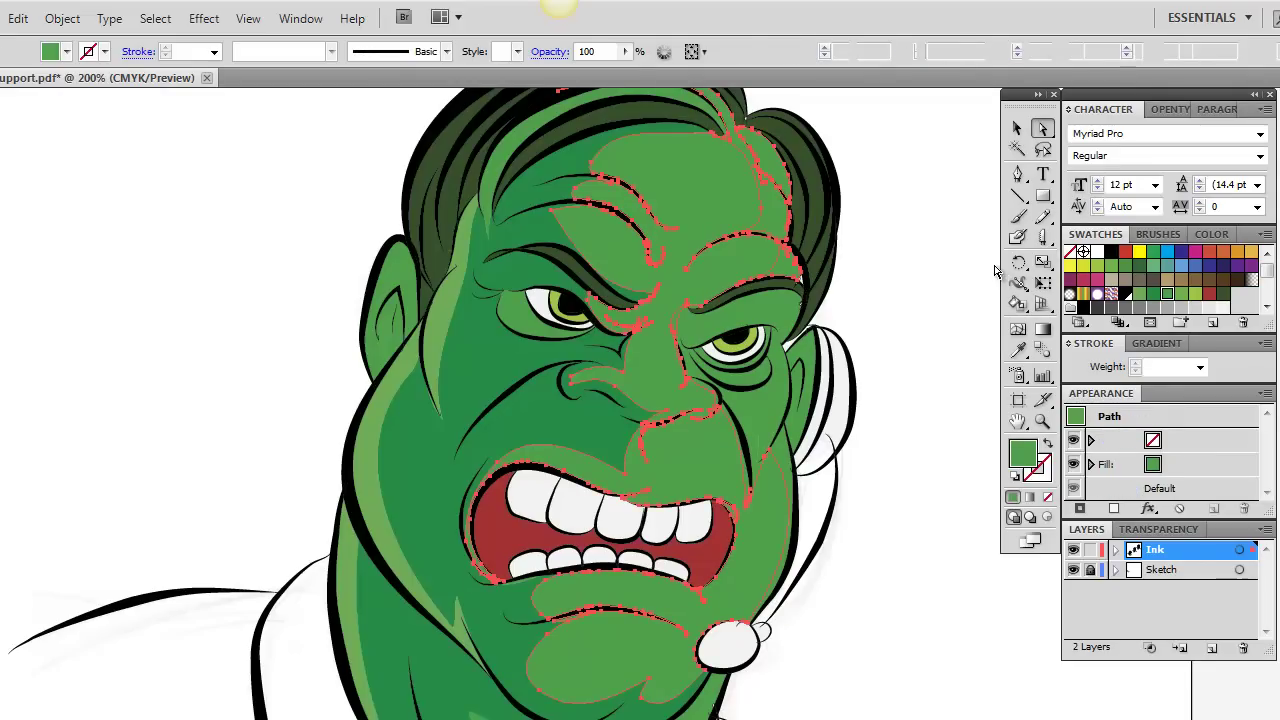
key(ctrl+f)
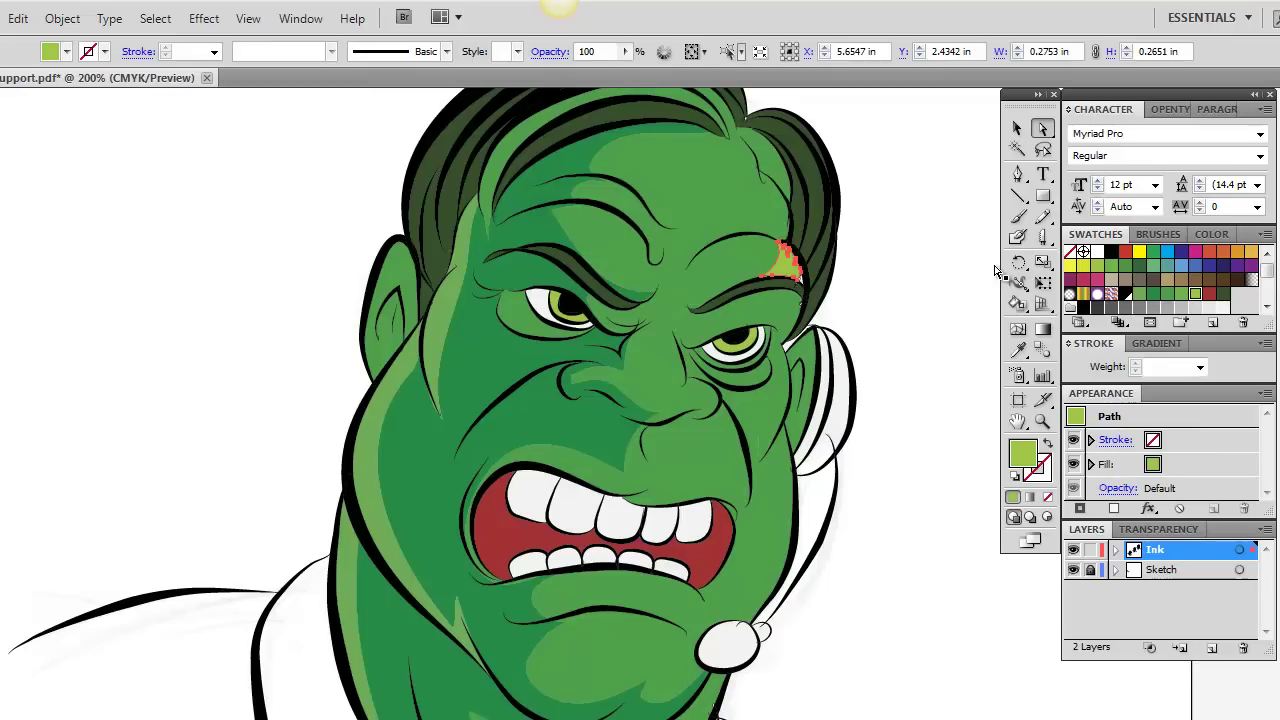
click(785, 410)
click(1195, 293)
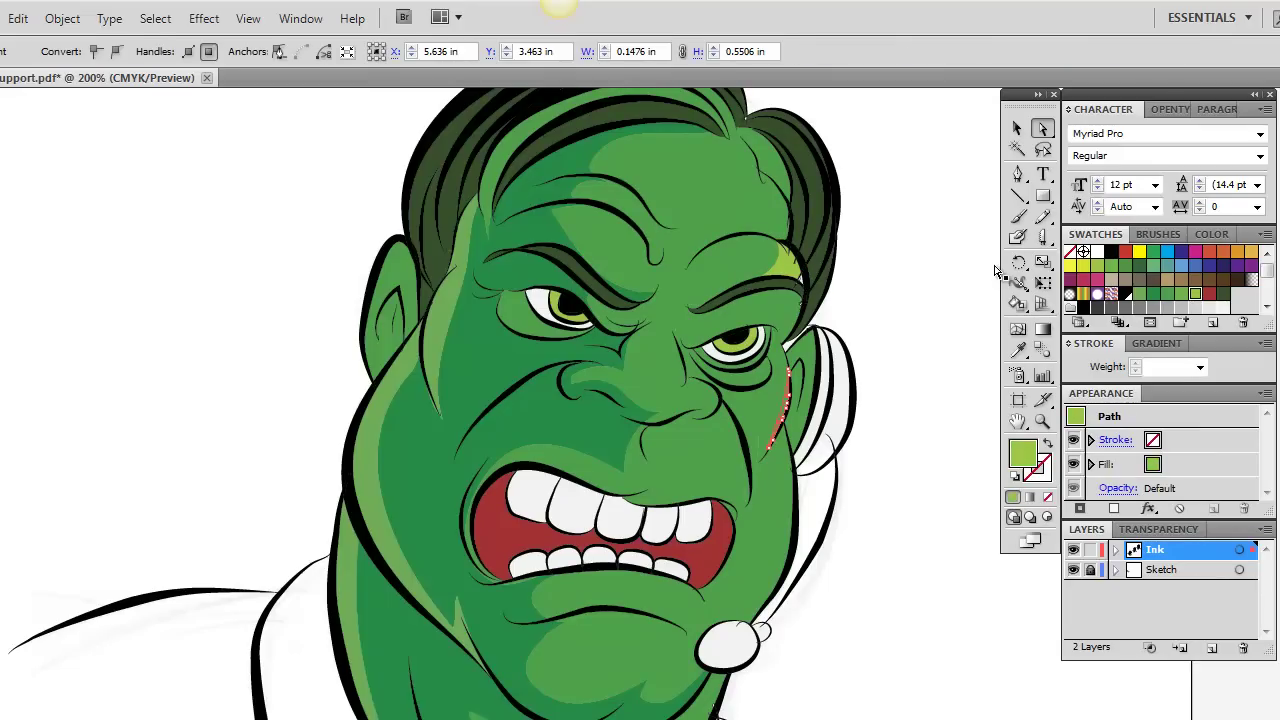
- Fill the cut strip along the lower cheek edge above the microphone with the same yellow-green
click(783, 478)
key(ctrl+z)
key(ctrl+z)
key(ctrl+z)
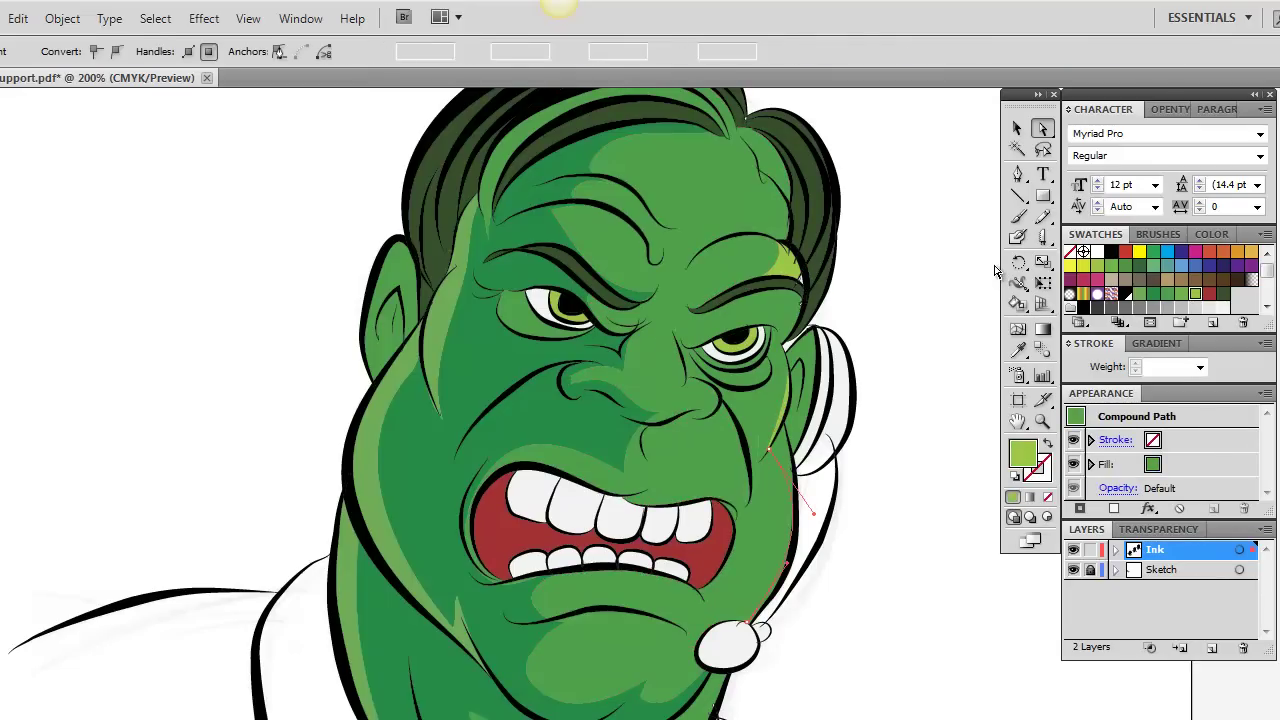
key(ctrl+z)
key(ctrl+z)
key(ctrl+z)
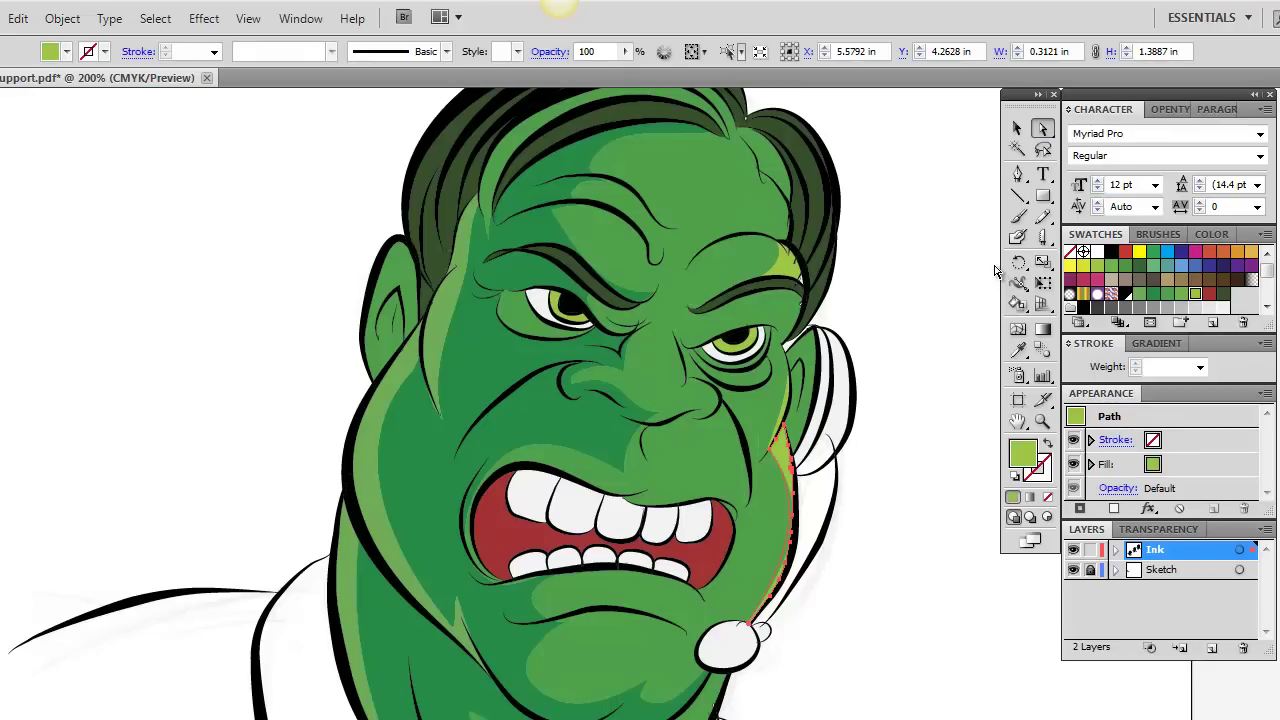
- Fill the cut upper eyelid and under-eye shapes of the eye on the viewer's right with darker green
key(ctrl+z)
key(ctrl+z)
key(ctrl+z)
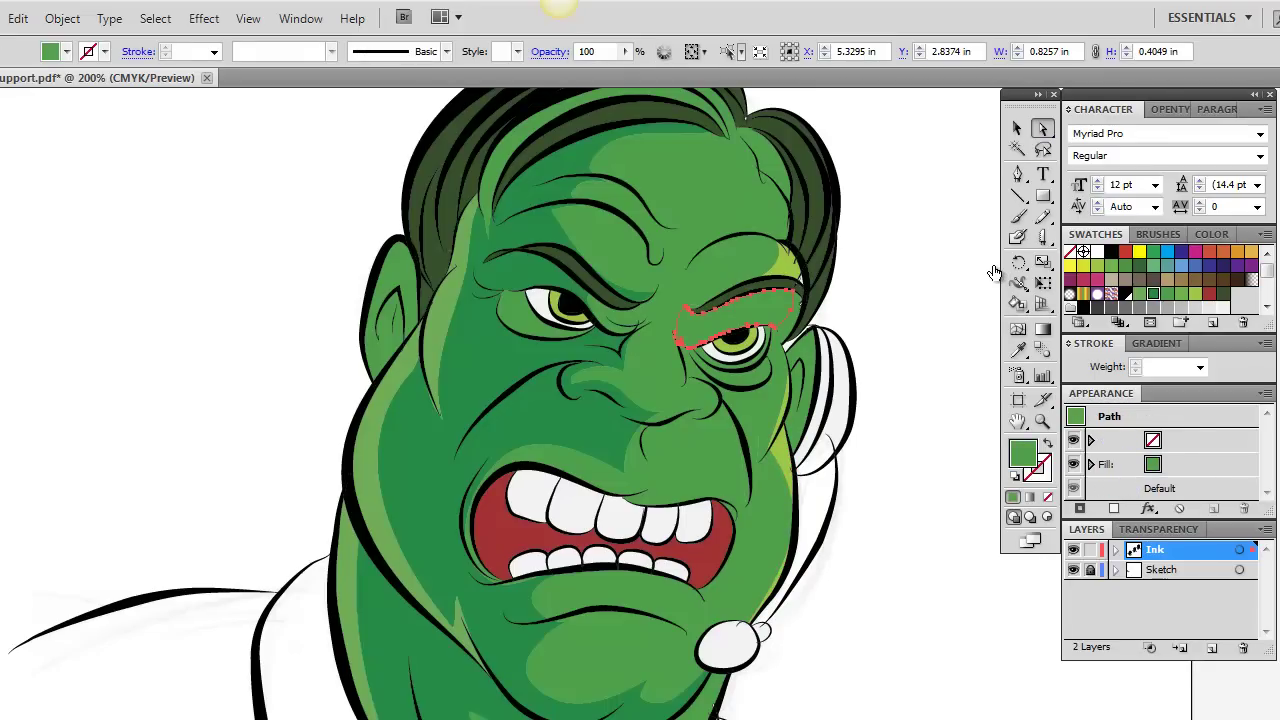
key(ctrl+z)
key(ctrl+z)
key(ctrl+z)
key(ctrl+z)
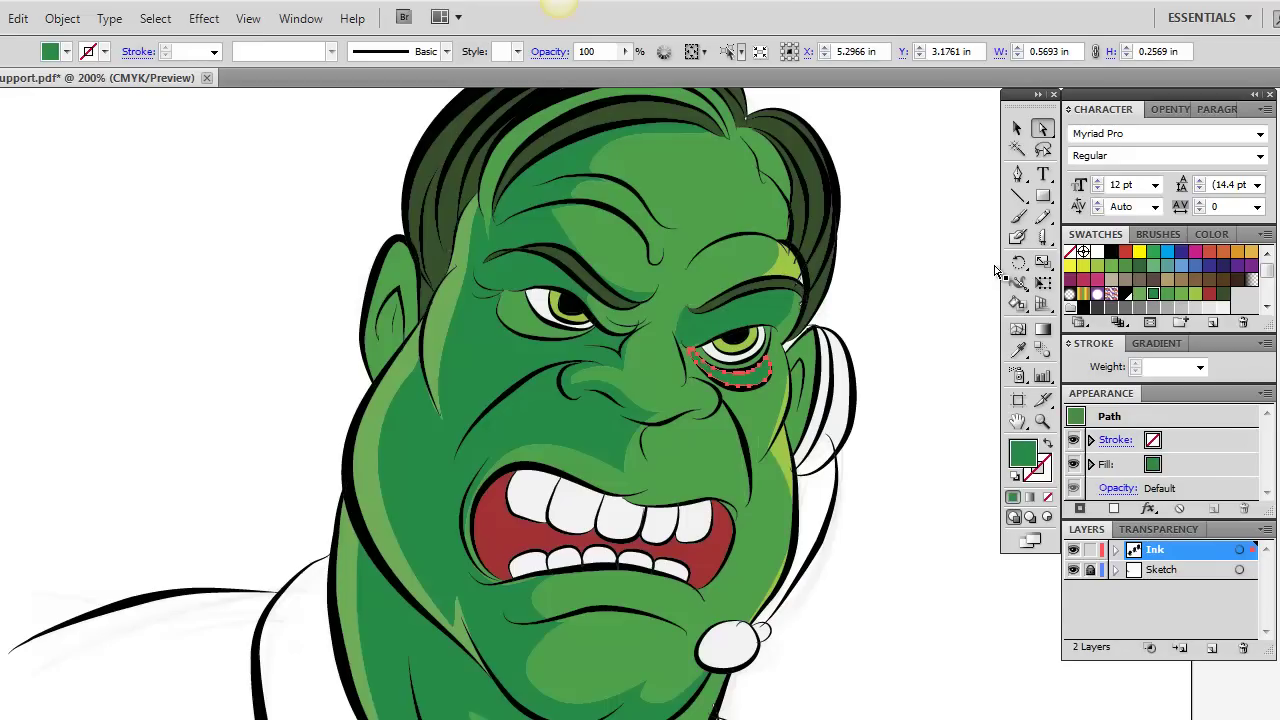
- Select the cut skin pieces along the cheek fold and beside the inner eye corner in turn, and clear the selection
key(ctrl+z)
key(ctrl+z)
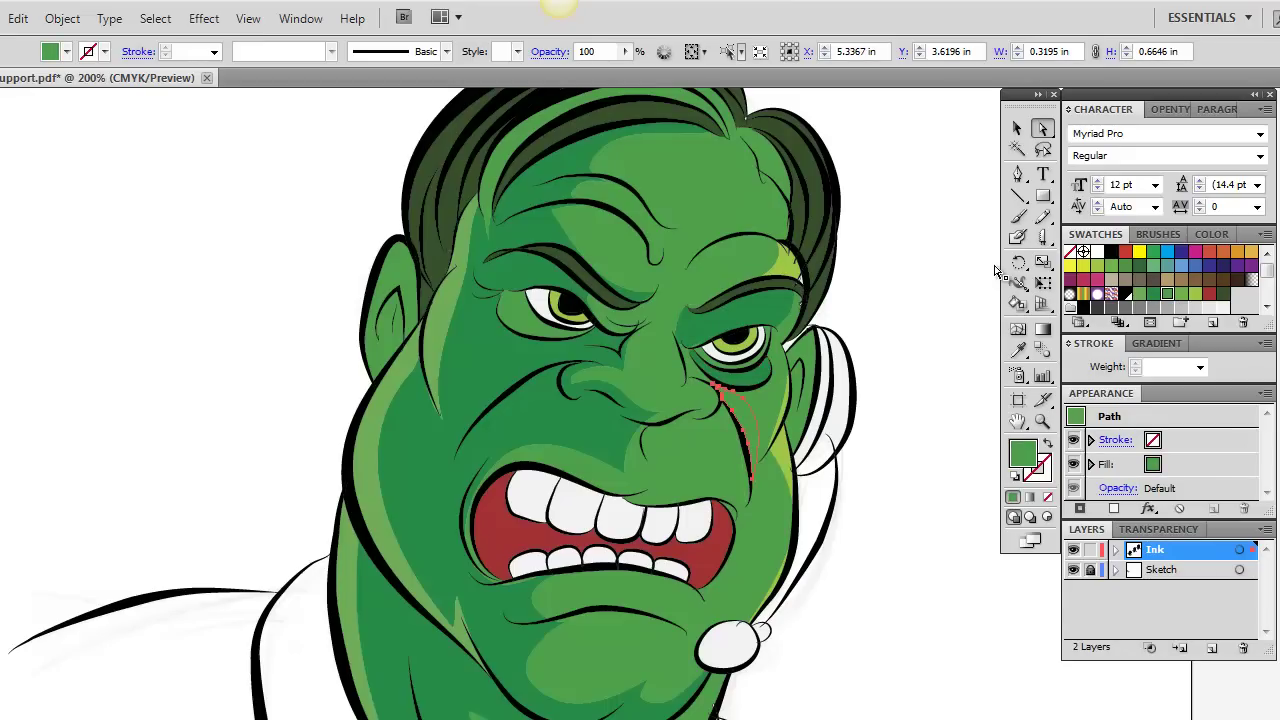
key(ctrl+z)
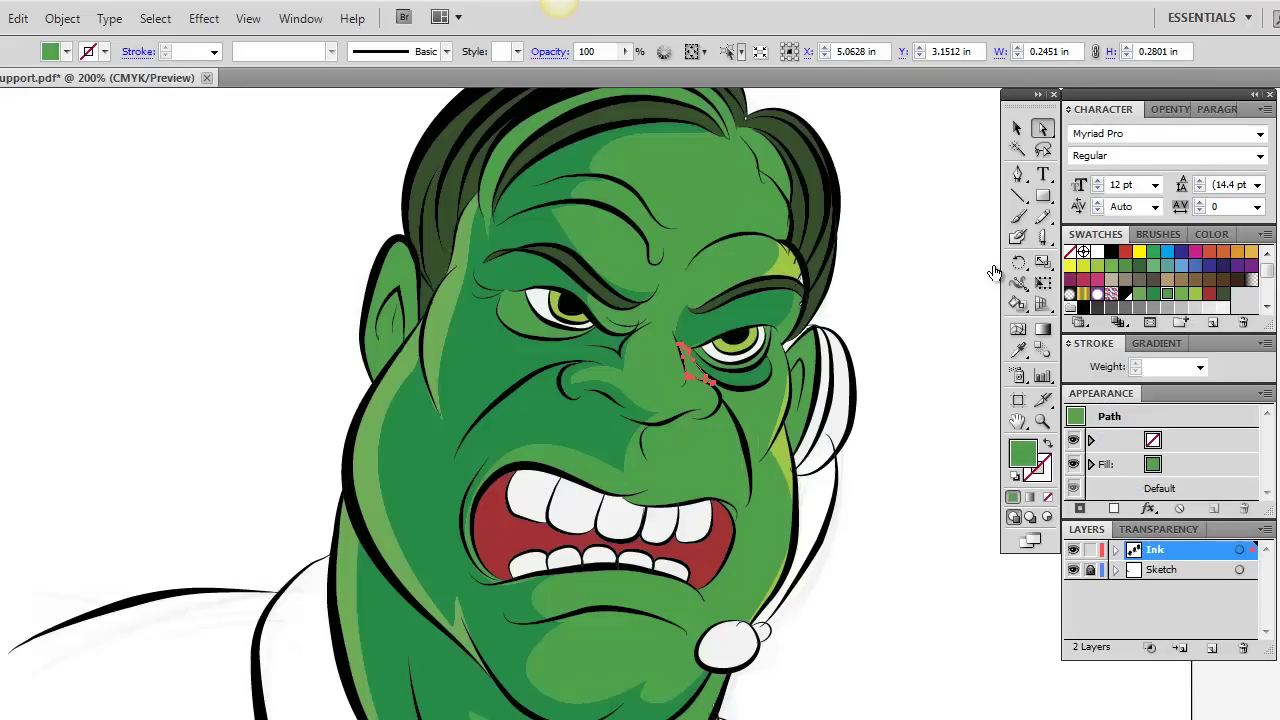
click(997, 272)
key(ctrl+z)
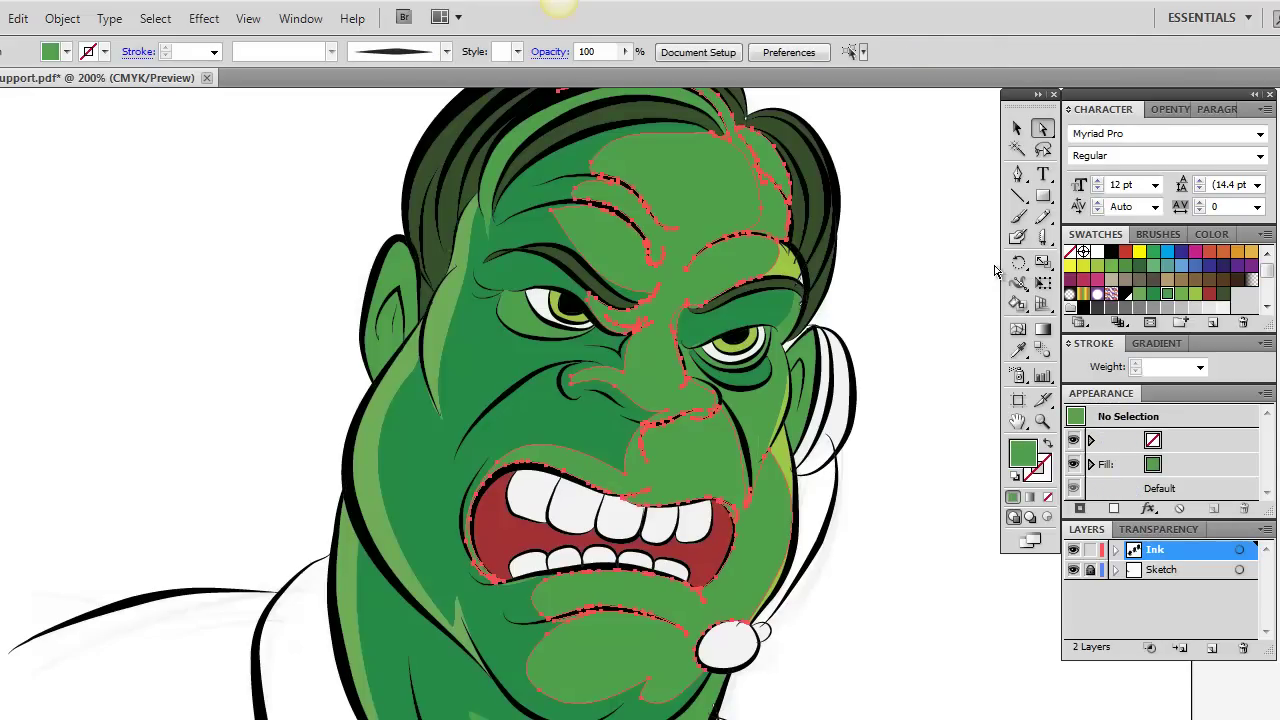
click(997, 272)
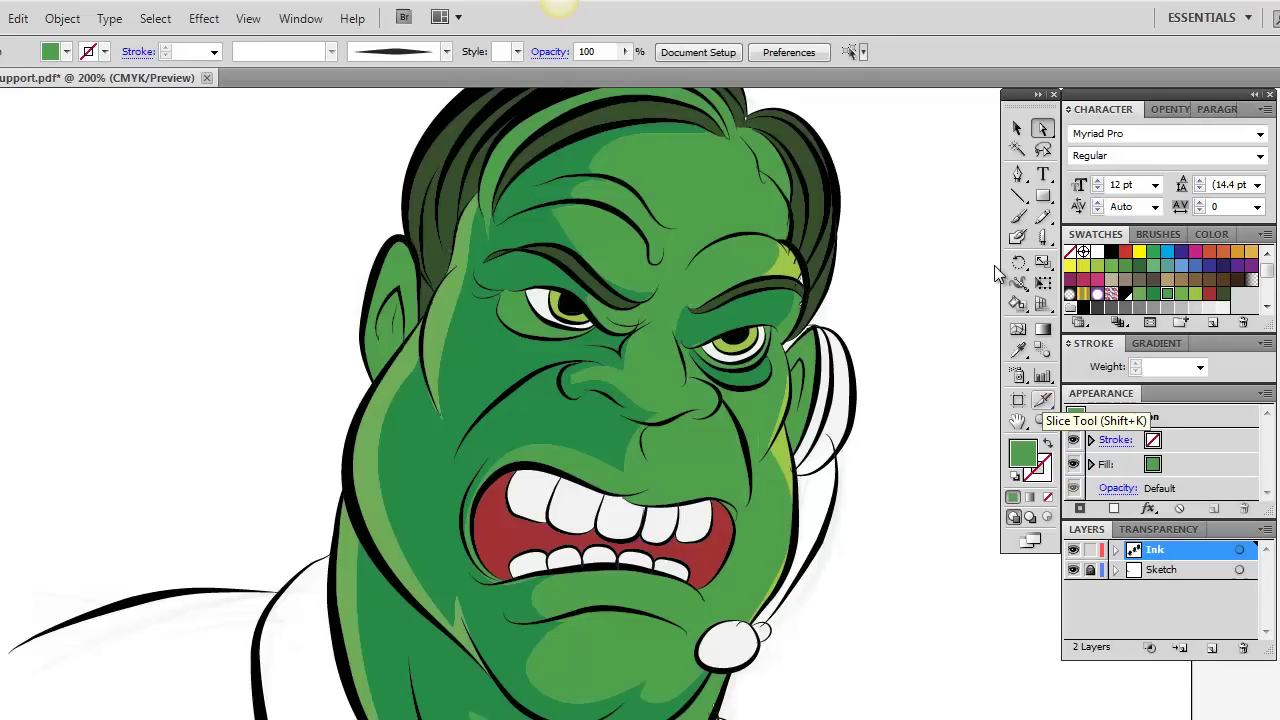
- Select the ear on the viewer's left and cut an inner shadow shape out of it with the Knife
click(1018, 421)
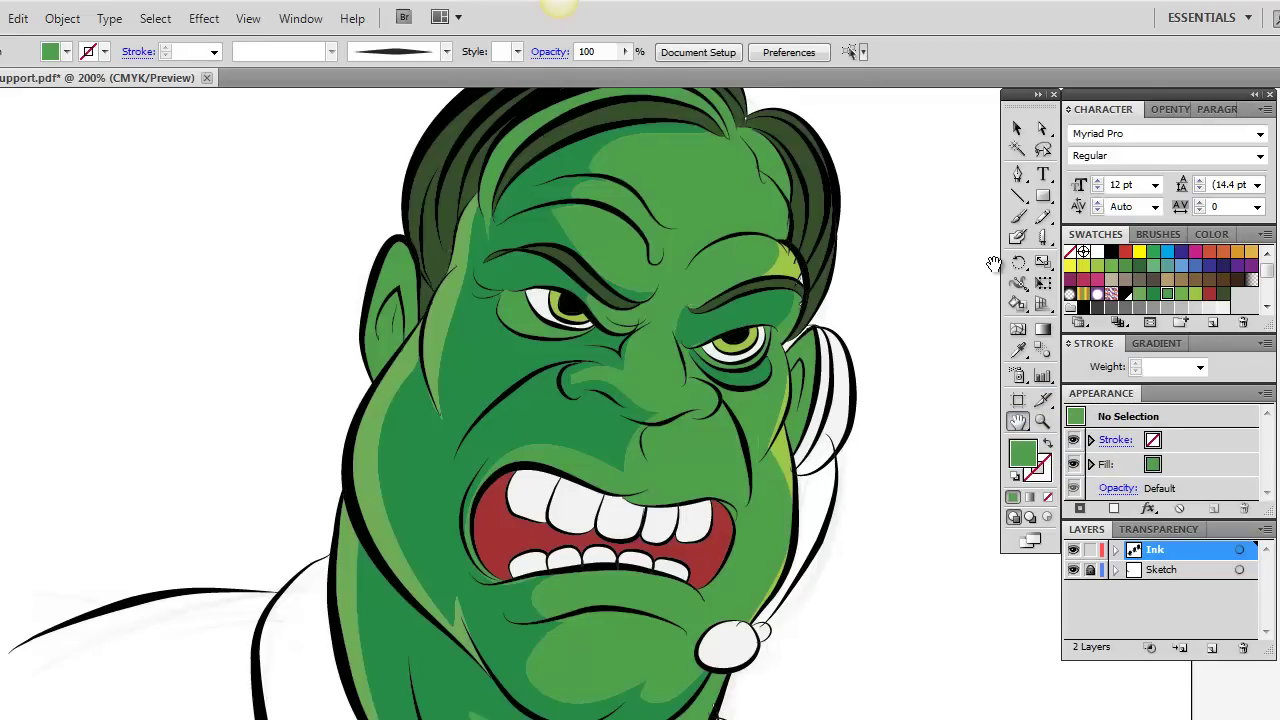
drag(994, 265, 988, 299)
scroll(993, 265, up, 2)
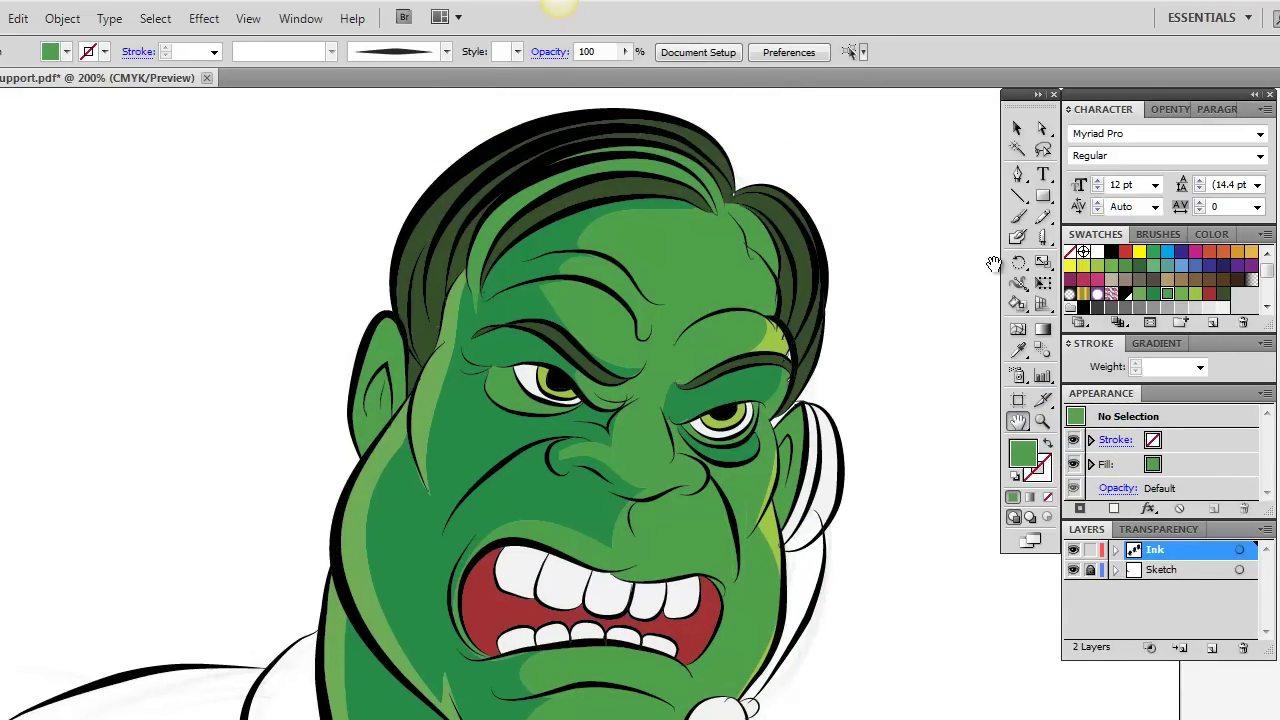
scroll(993, 265, down, 2)
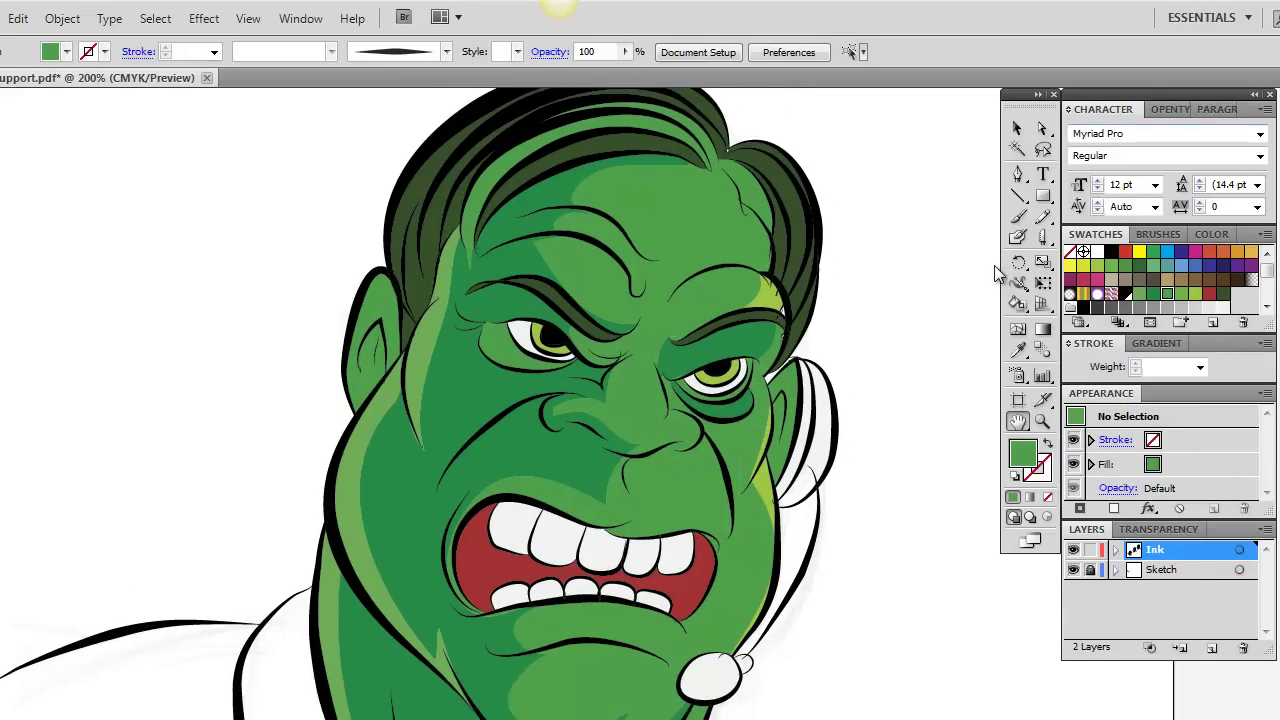
key(a)
click(374, 342)
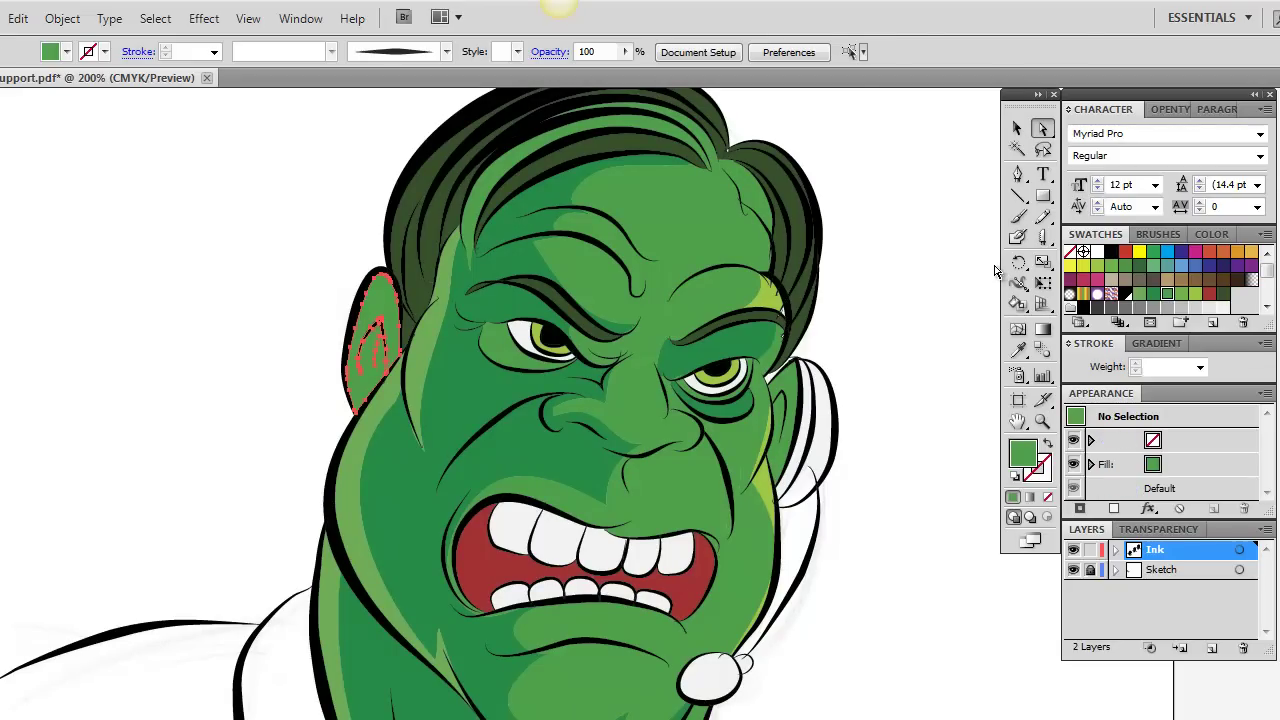
key(k)
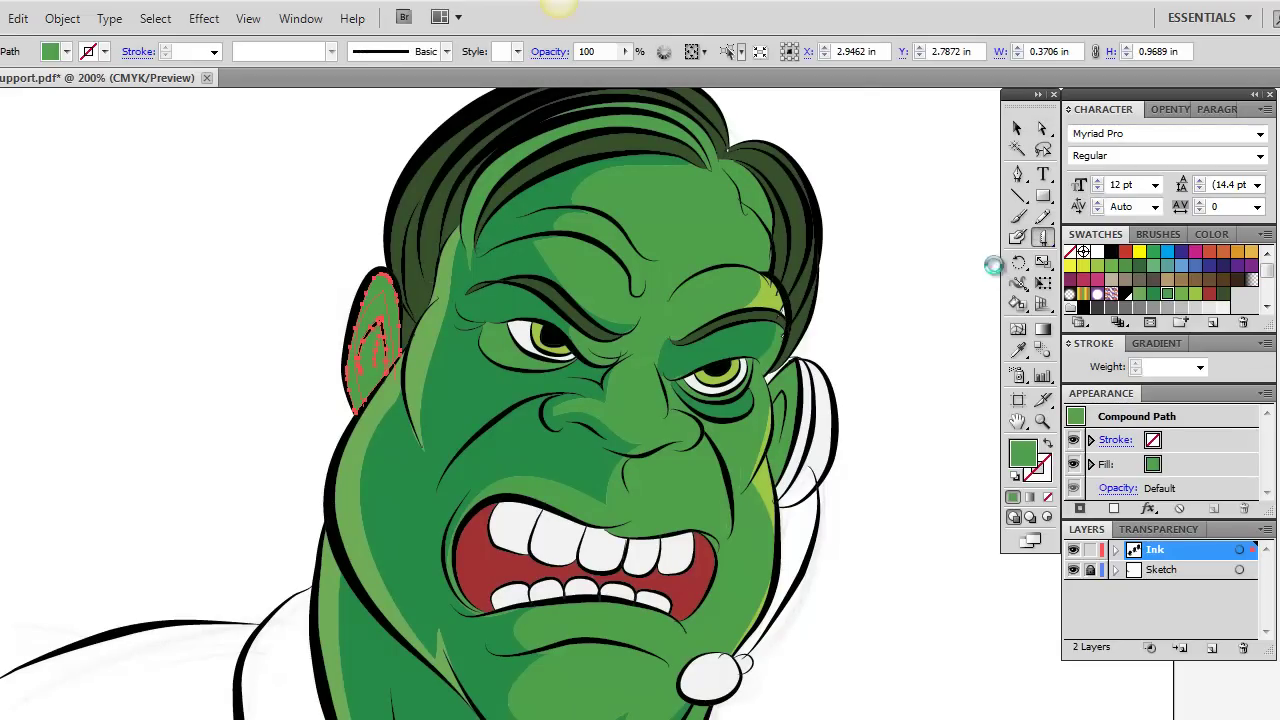
- Fill the inner cut piece of the ear on the viewer's left with darker green and clear the selection
key(a)
click(995, 271)
click(374, 342)
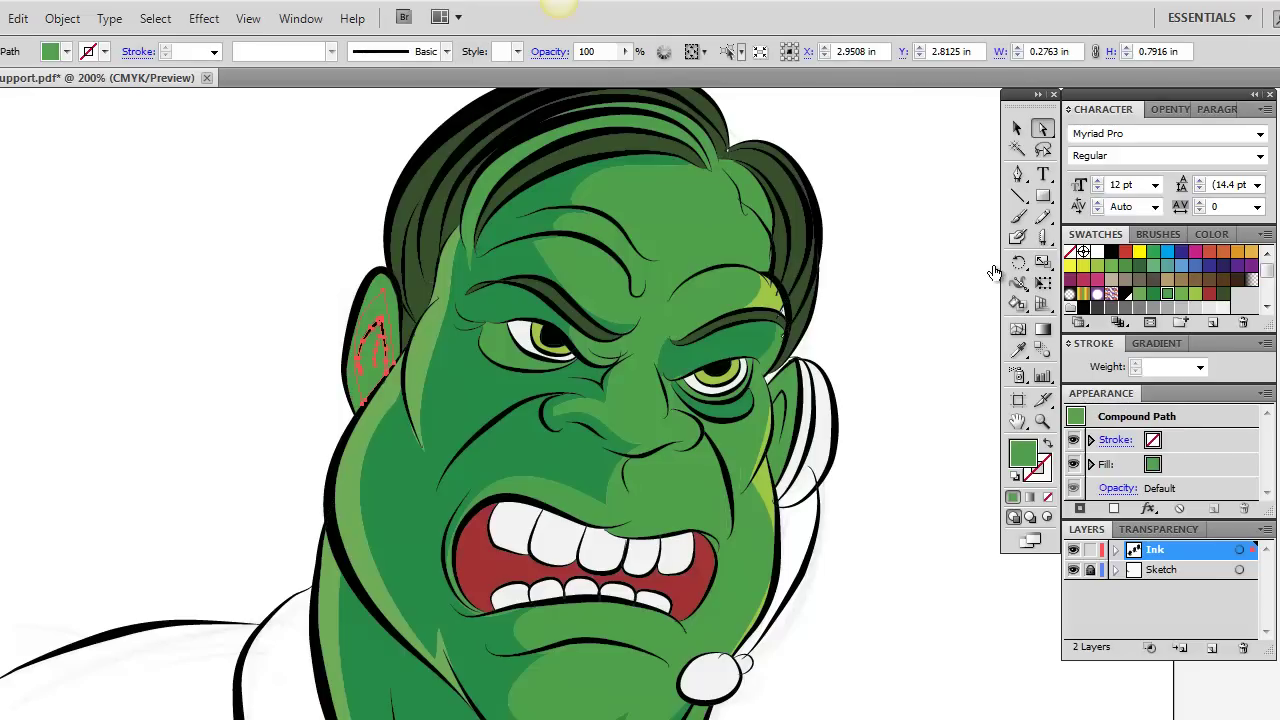
click(1153, 294)
click(372, 297)
click(380, 305)
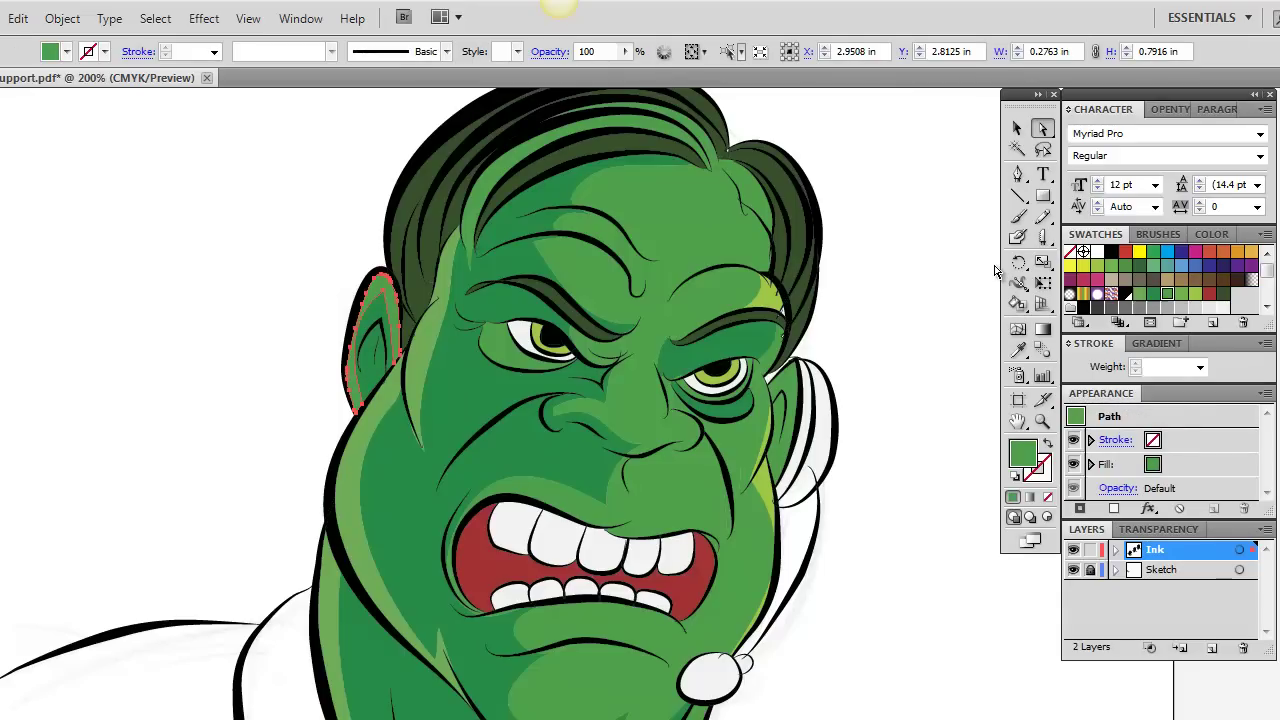
click(995, 271)
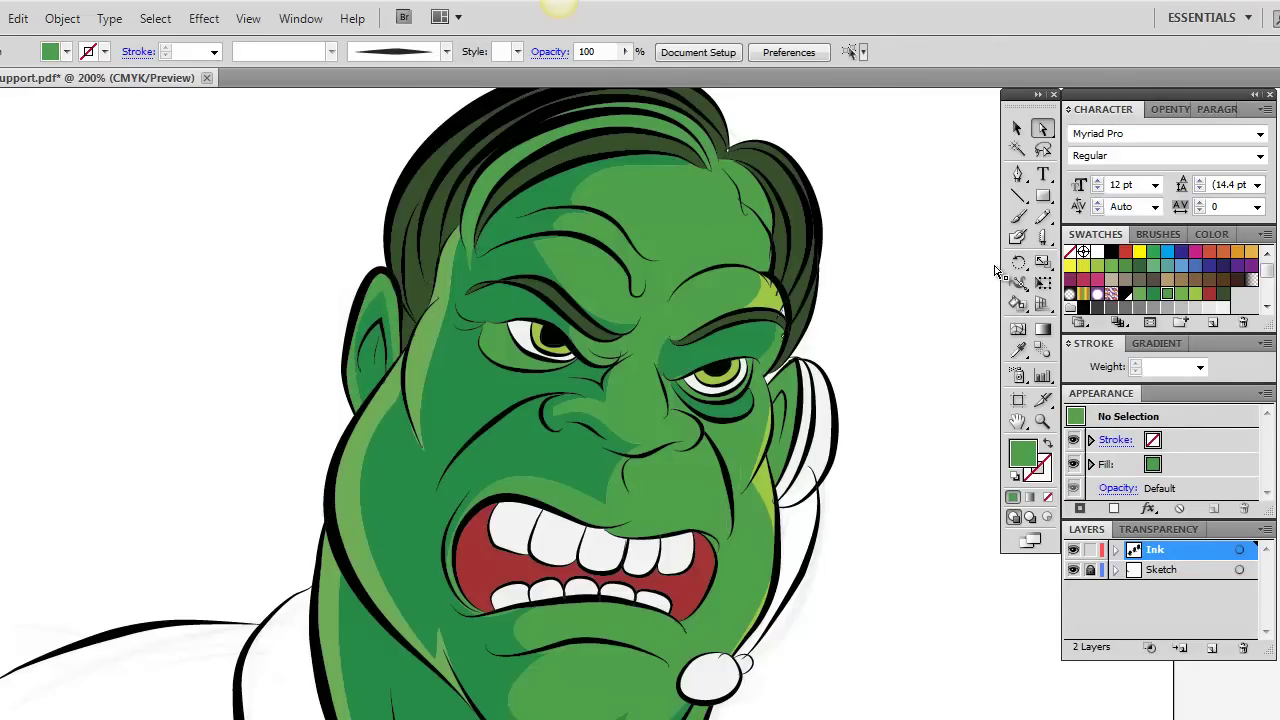
- Select the ear on the viewer's right and cut an inner shadow shape out of it with the Knife
click(788, 420)
click(1043, 237)
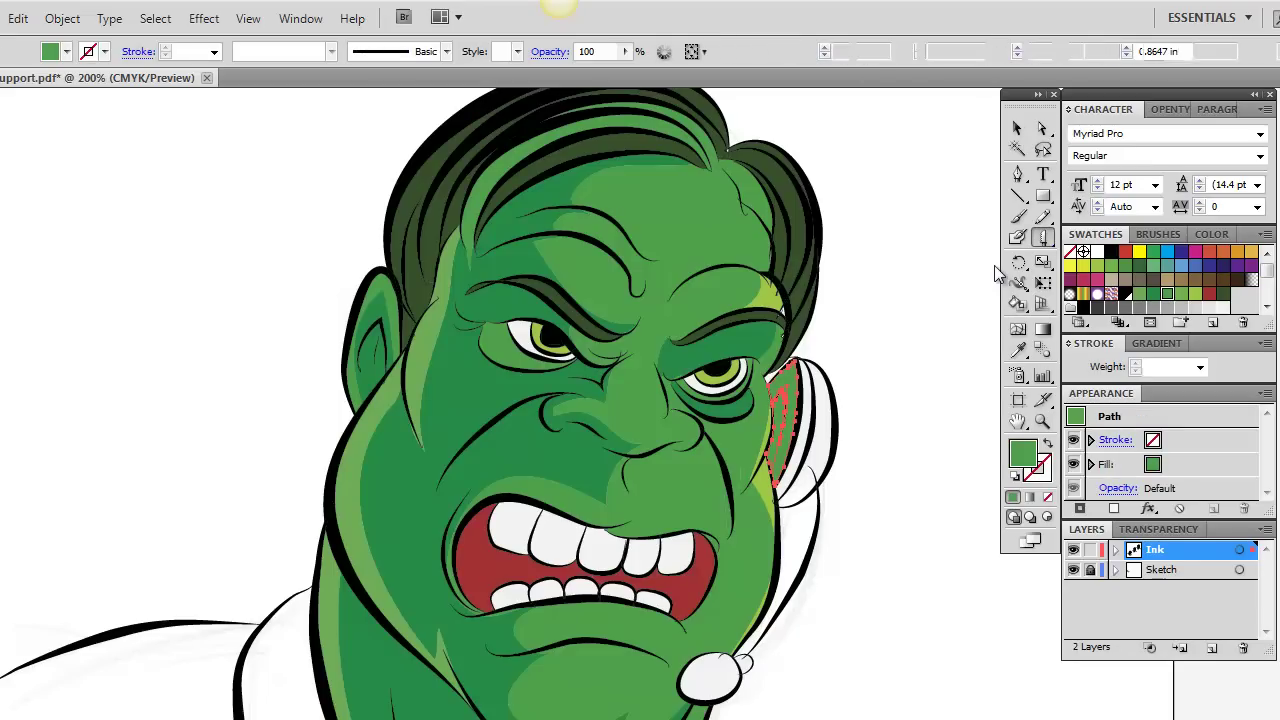
key(a)
click(995, 272)
- Fill the inner cut piece of the ear on the viewer's right with the same darker green and clear the selection
click(791, 420)
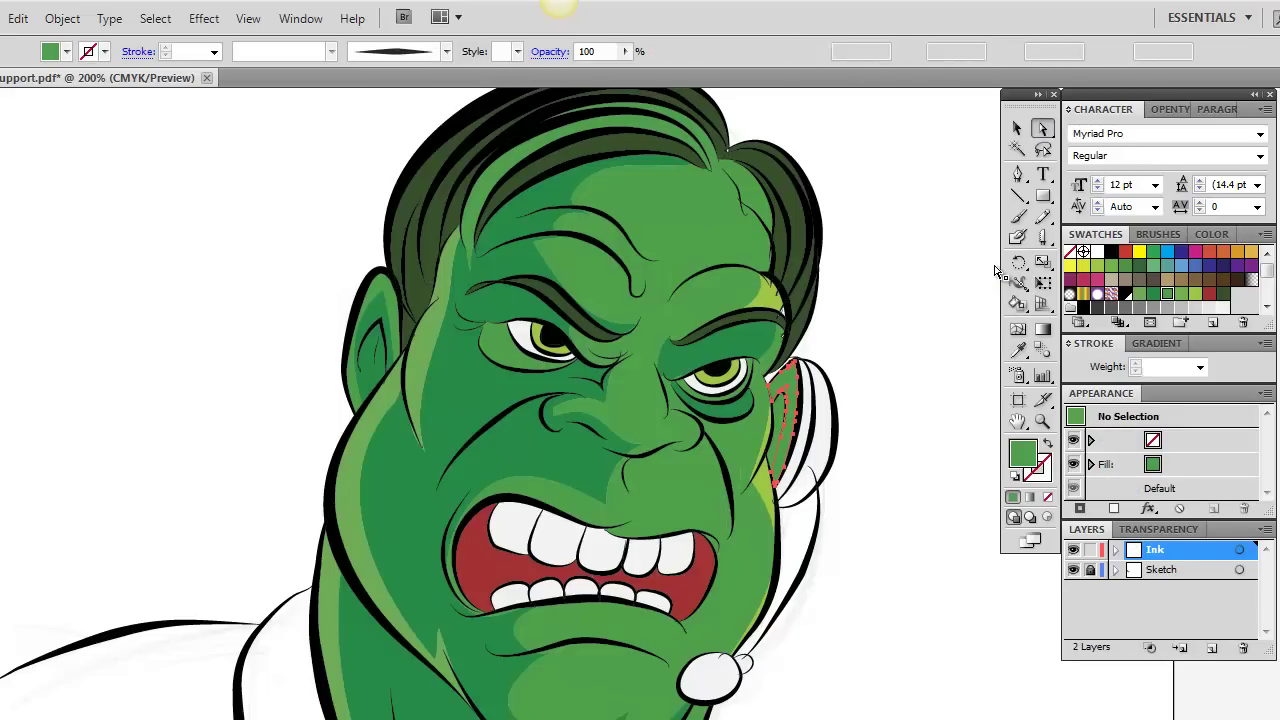
key(ctrl+z)
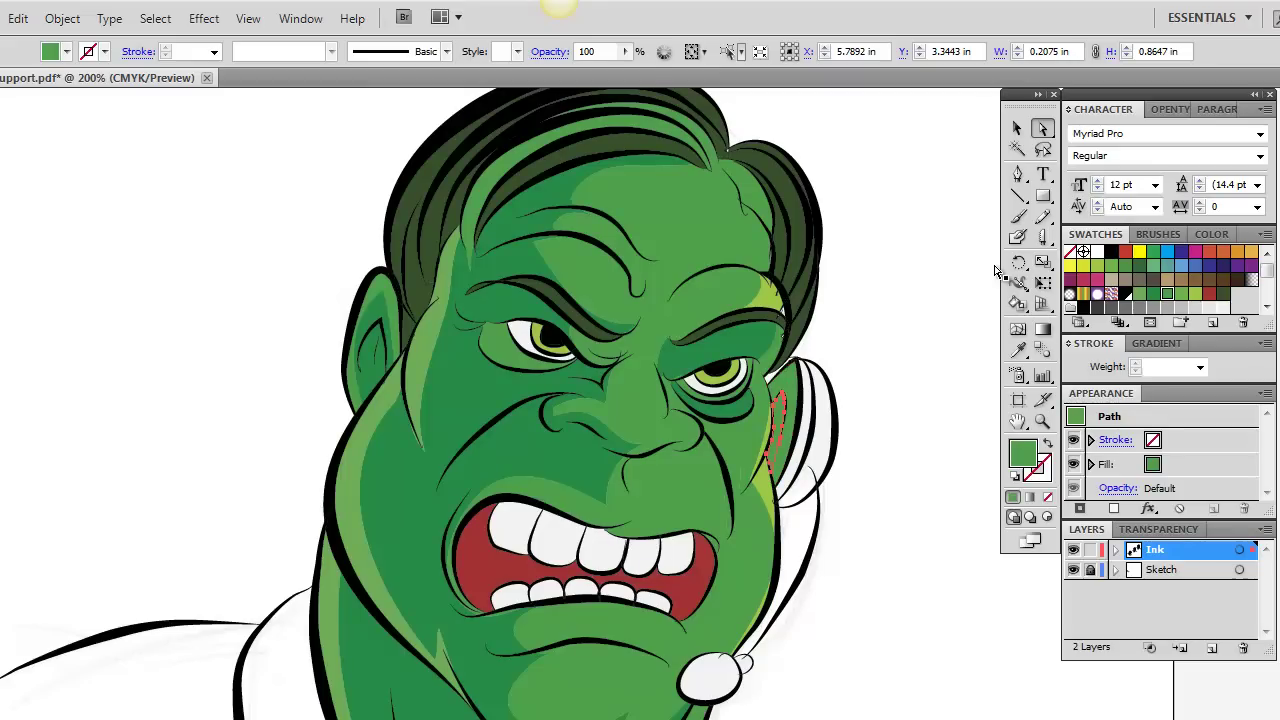
key(ctrl+z)
key(ctrl+z)
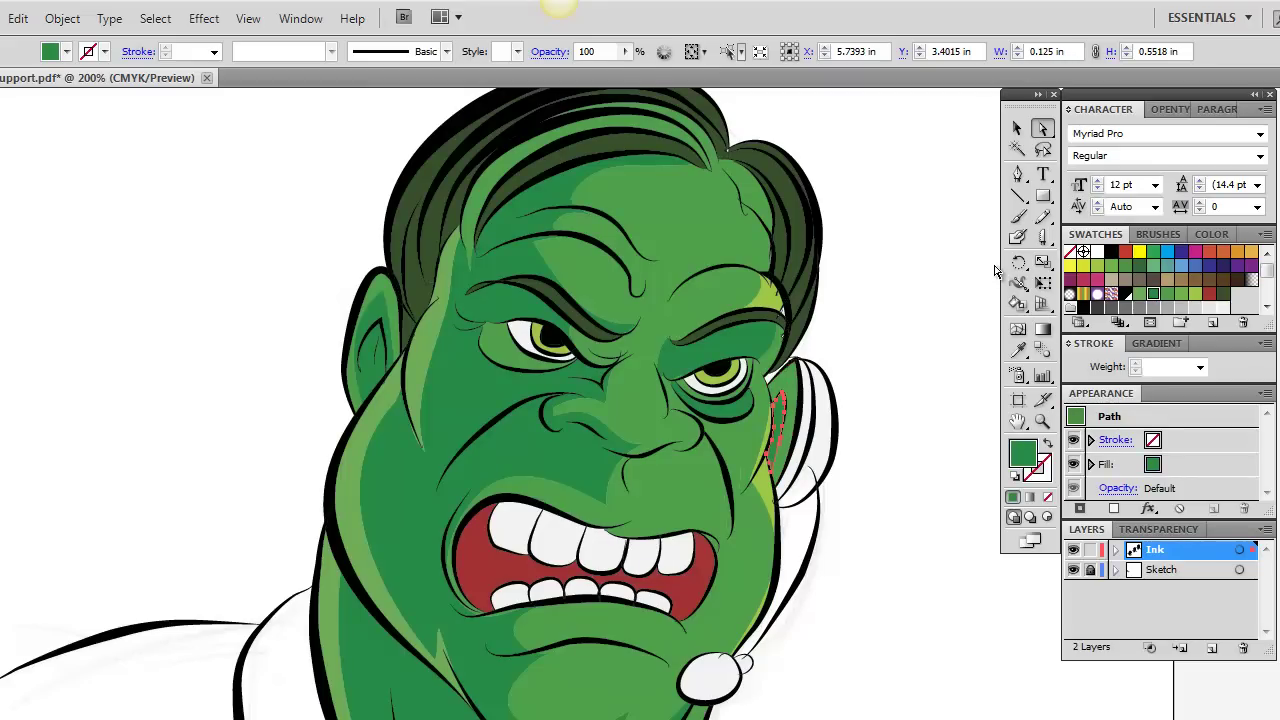
key(ctrl+z)
key(ctrl+z)
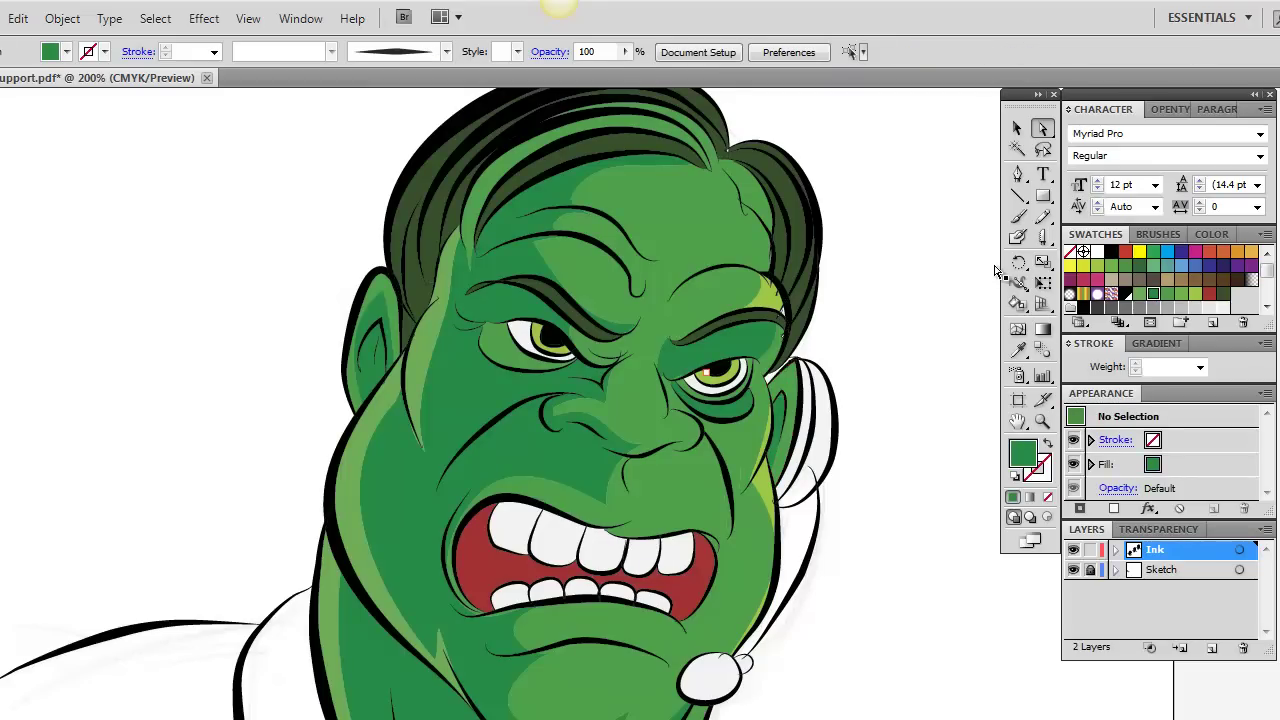
key(ctrl+z)
- Take the face's mid-green as the fill color and draw a circle about 0.07 in across in each pupil with the Ellipse tool
key(space)
mouse_move(993, 265)
mouse_down()
mouse_move(1006, 233)
mouse_move(999, 309)
mouse_up()
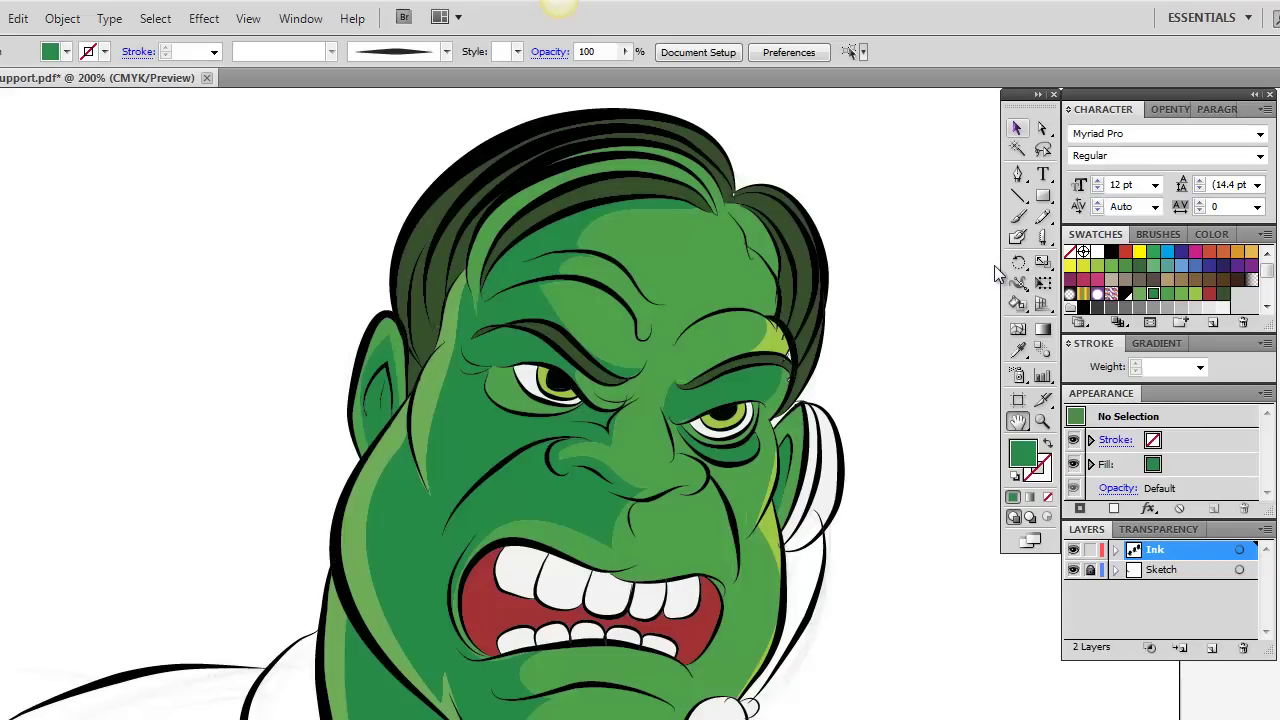
key(a)
key(ctrl+z)
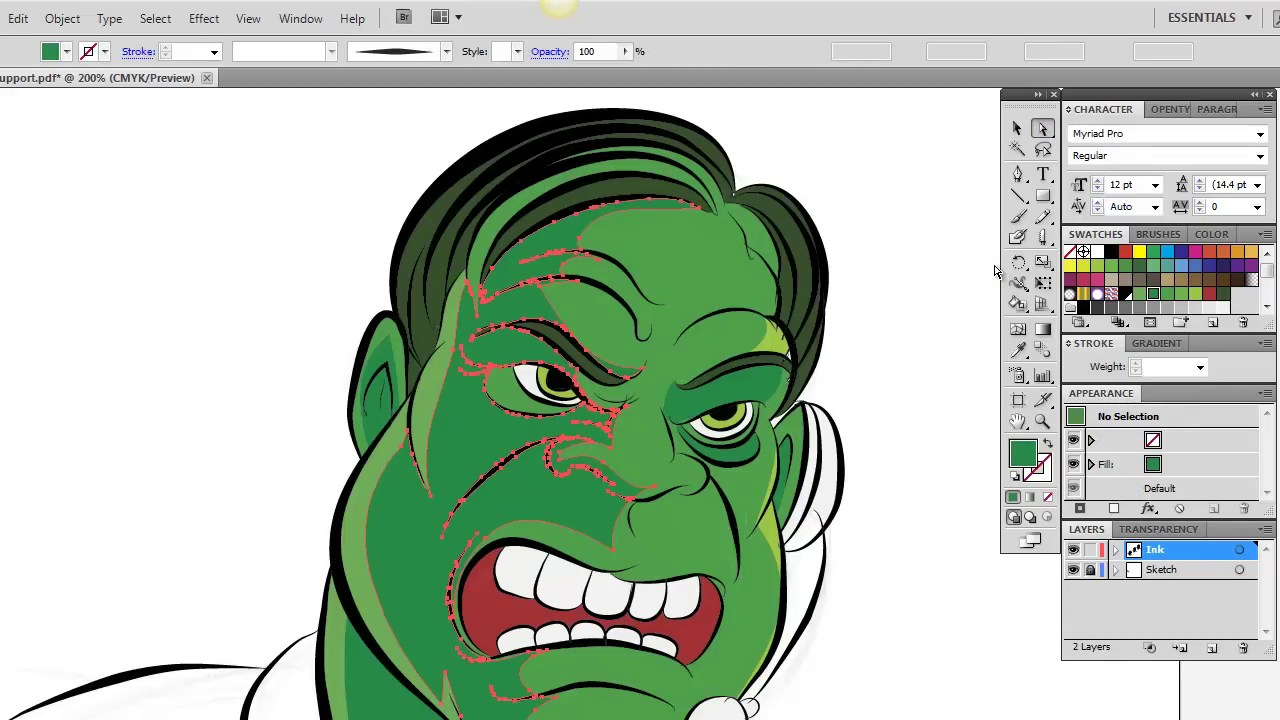
key(ctrl+z)
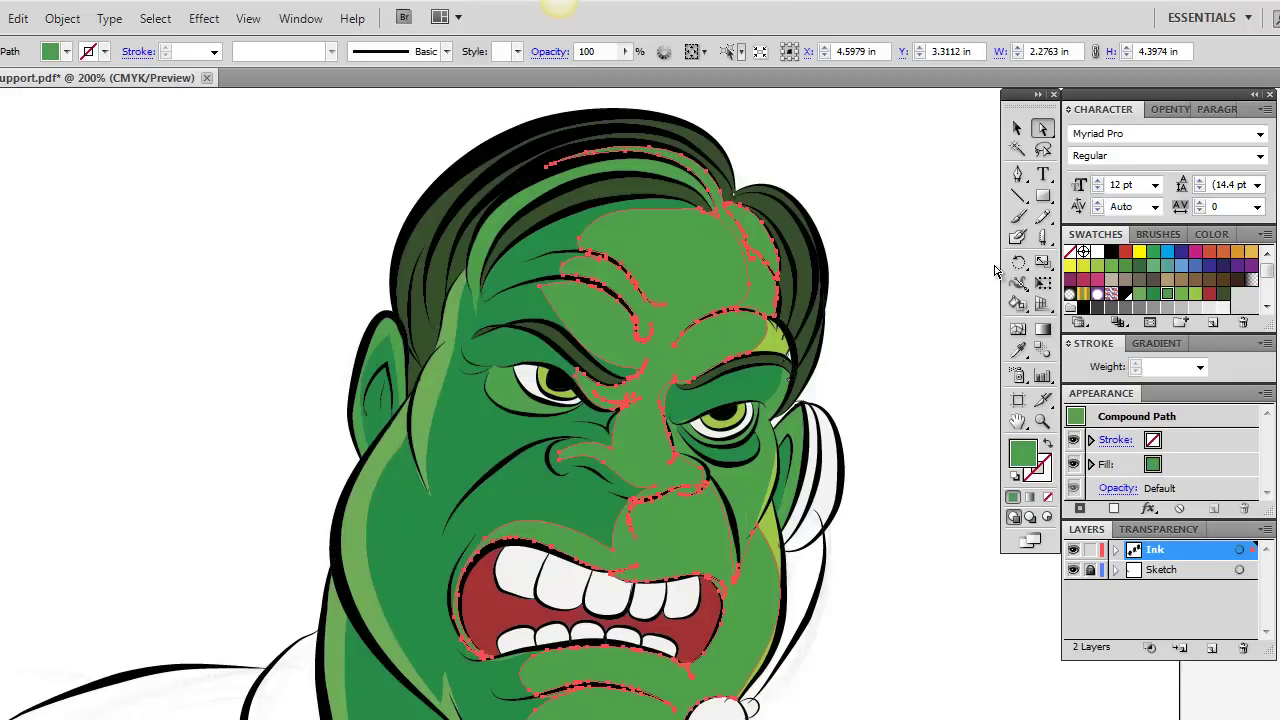
key(ctrl+shift+a)
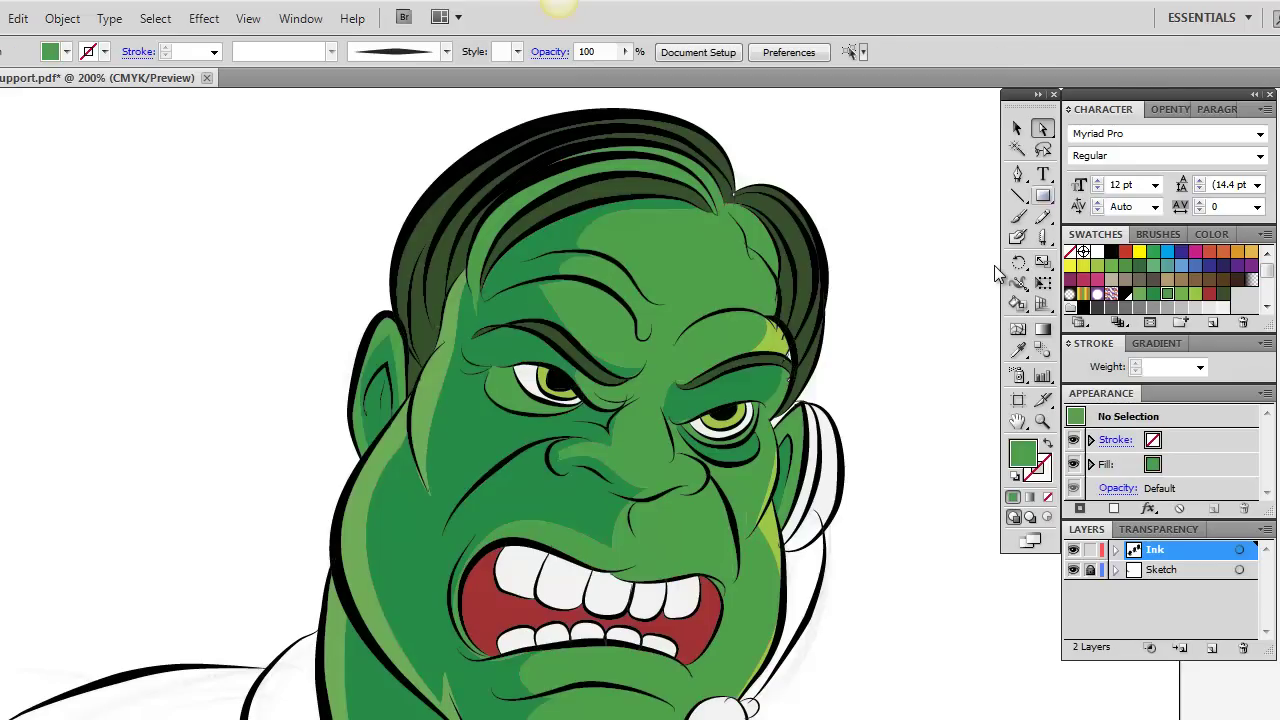
drag(1043, 196, 1115, 242)
drag(546, 372, 558, 384)
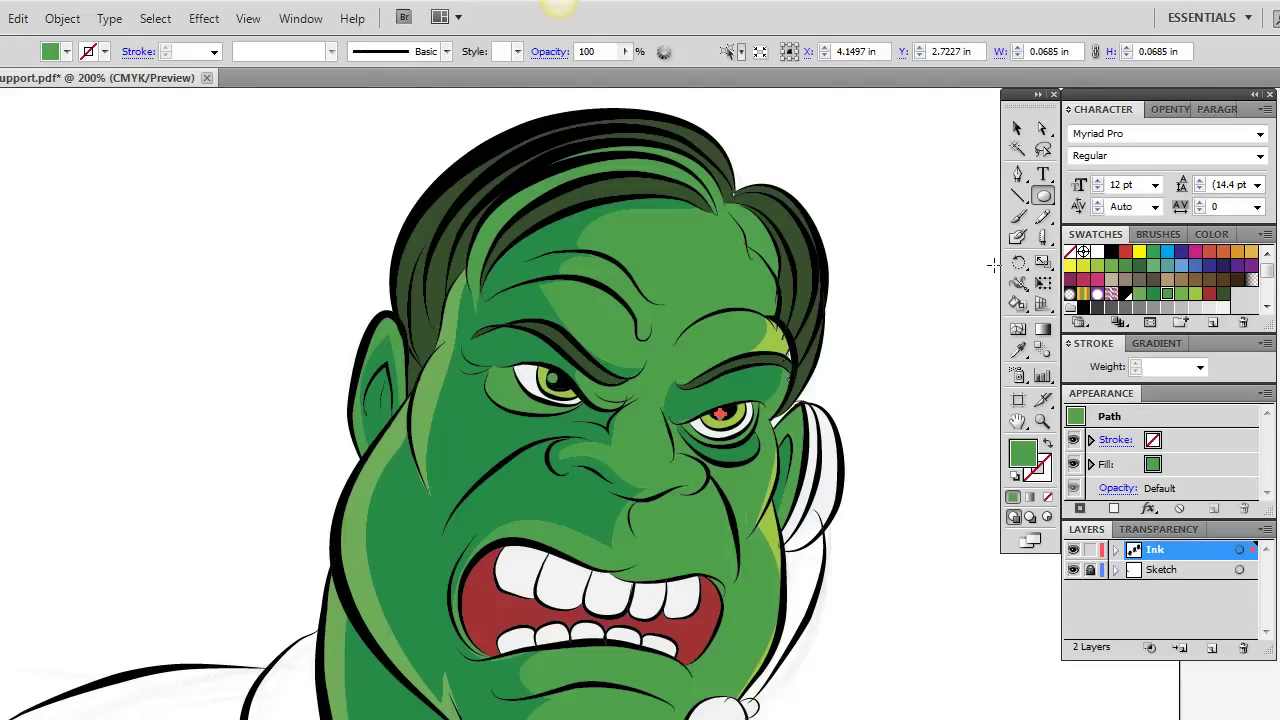
key(v)
click(995, 271)
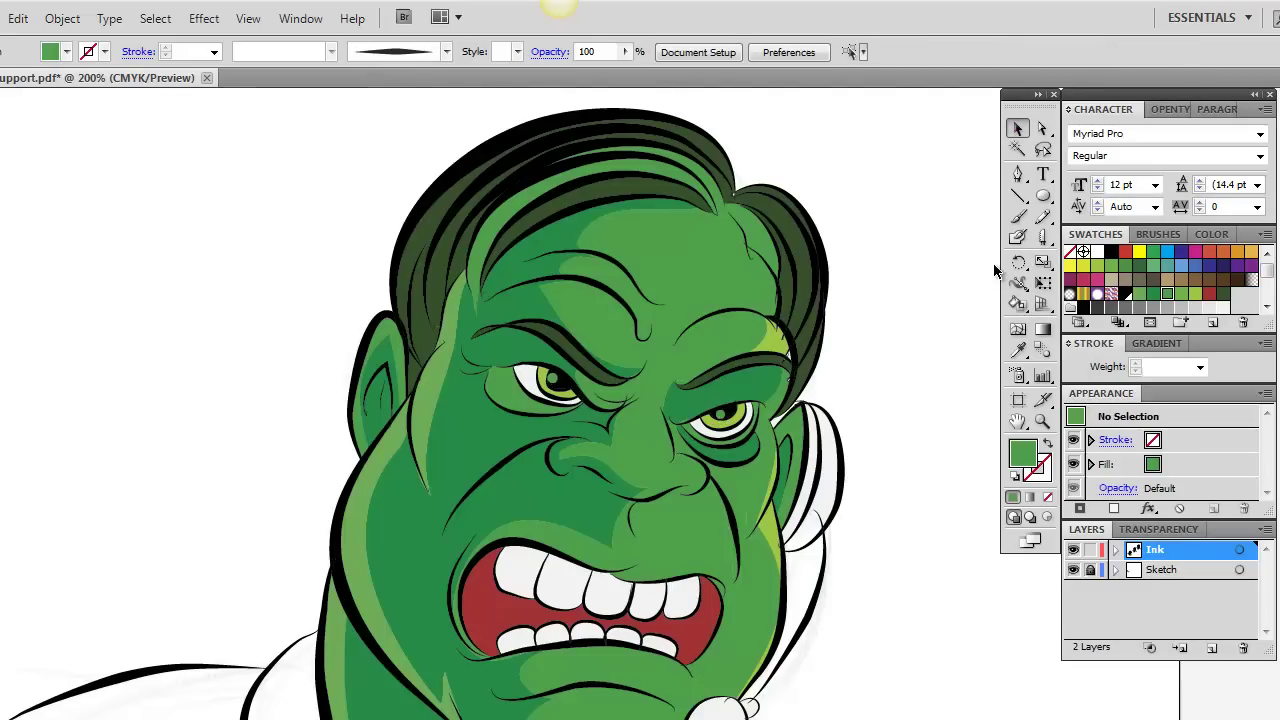